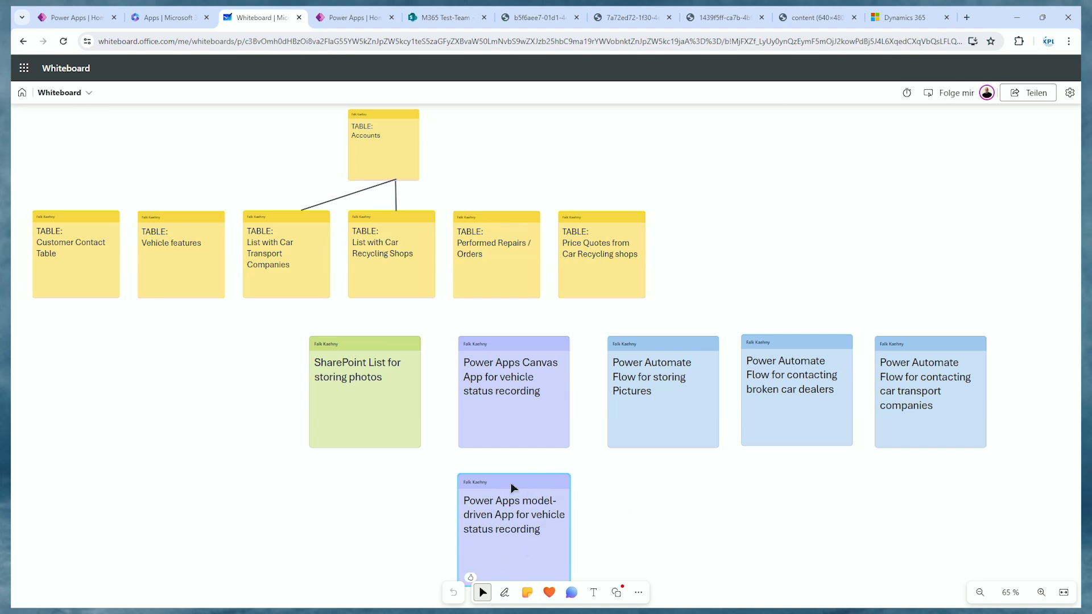
# - Switch to Power Apps and review its app list and creation options, along with the Vehicle_Images list in SharePoint
pyautogui.moveTo(485, 530)
pyautogui.mouseDown()
pyautogui.moveTo(485, 541)
pyautogui.moveTo(500, 523)
pyautogui.mouseUp()
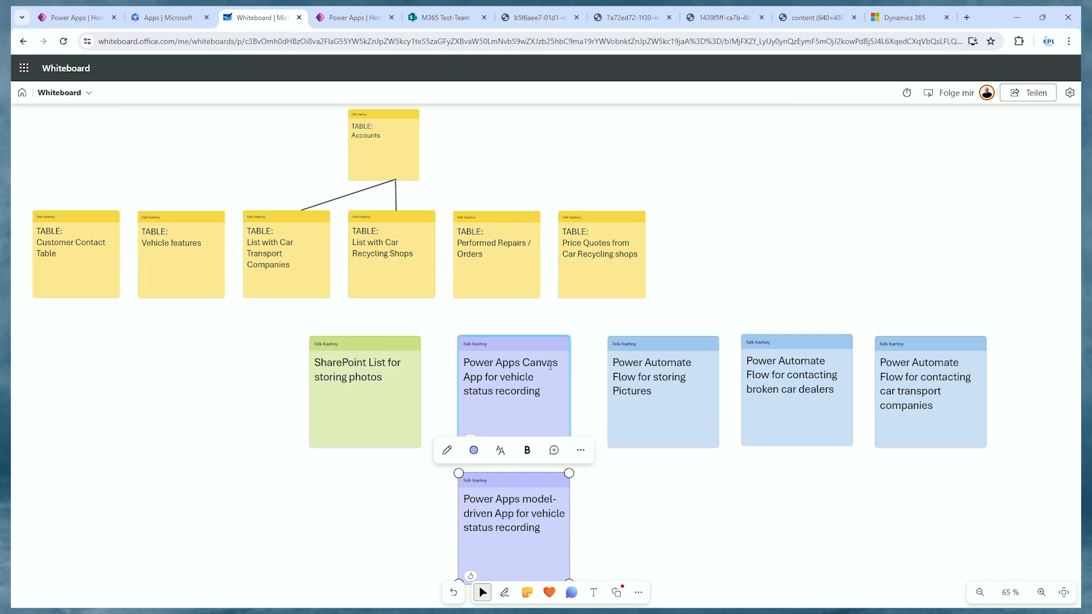
pyautogui.hotkey('ctrl', 'Tab')
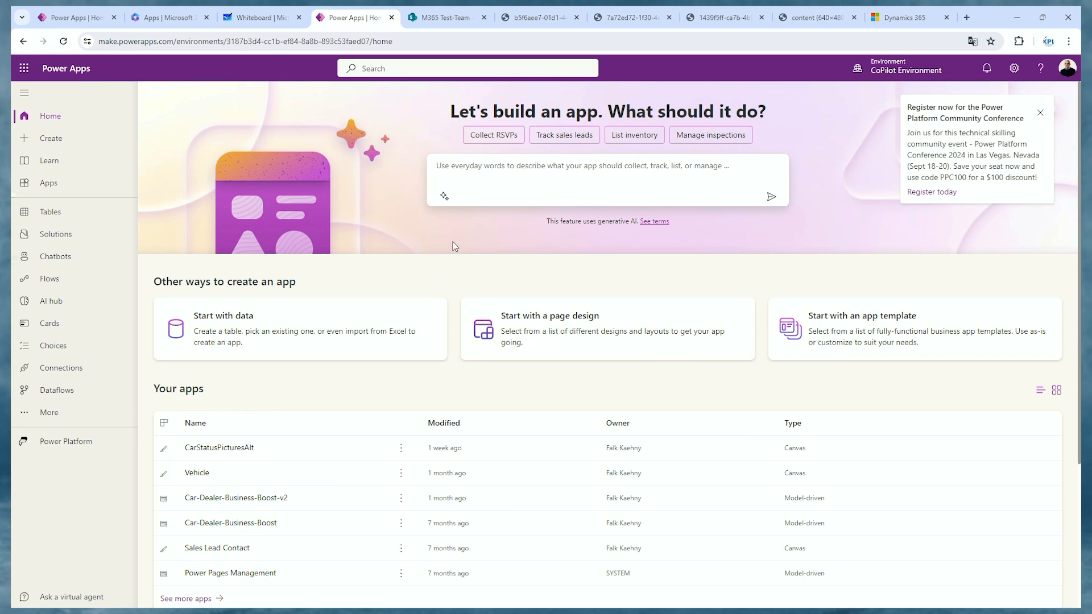
pyautogui.click(64, 183)
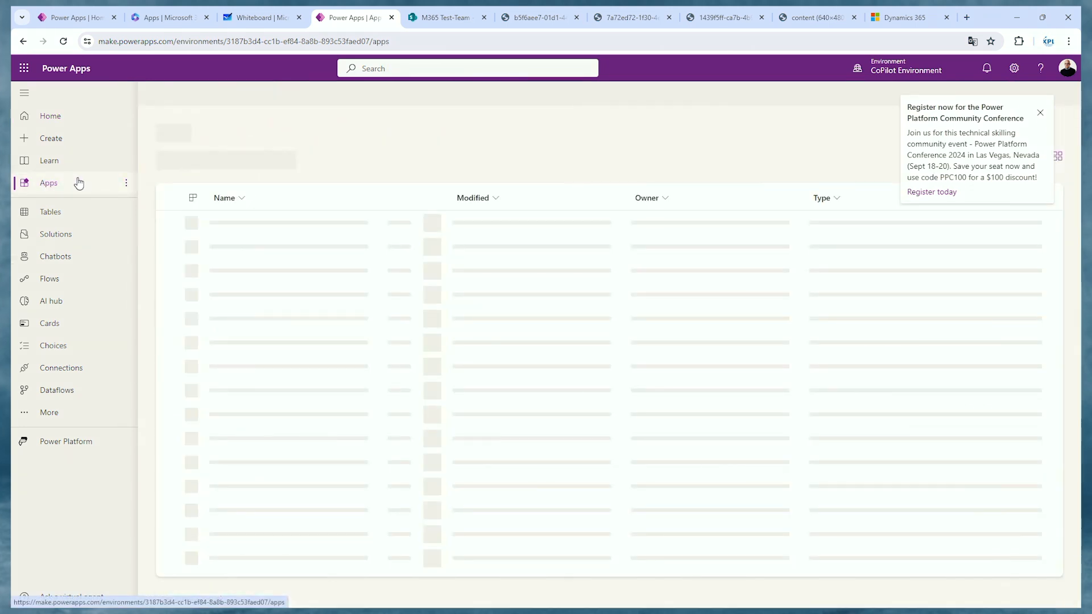
pyautogui.click(41, 139)
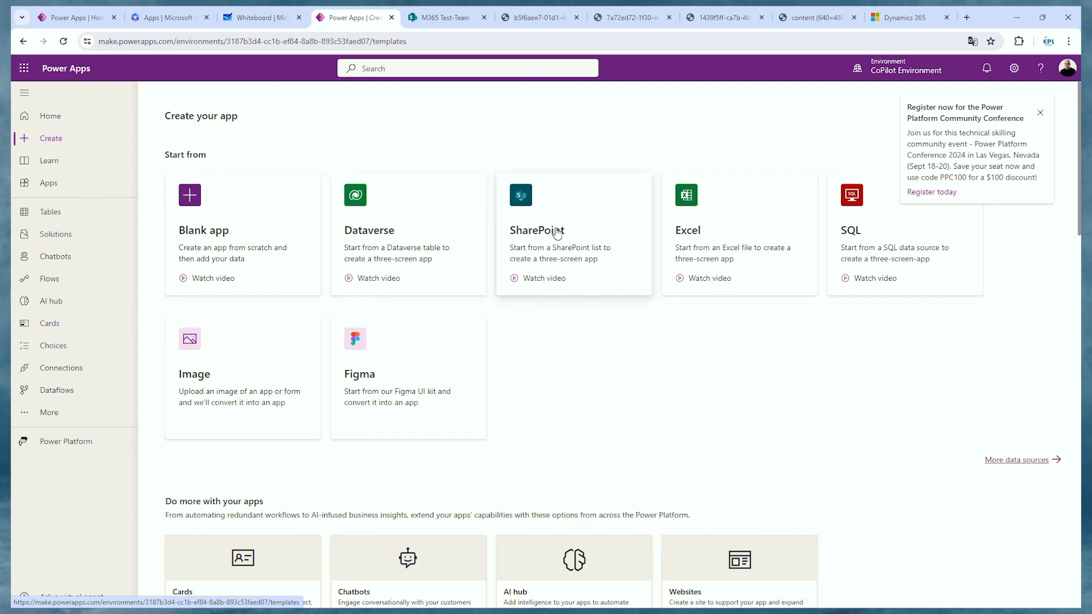
pyautogui.scroll(-1, 602, 413)
pyautogui.scroll(1, 602, 414)
pyautogui.click(445, 17)
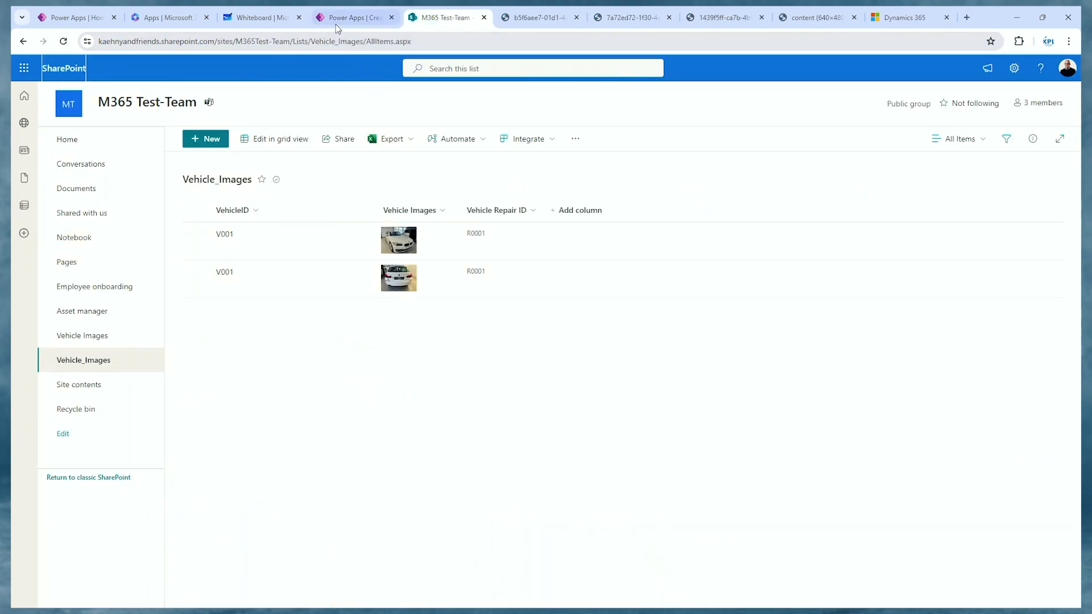
pyautogui.click(348, 17)
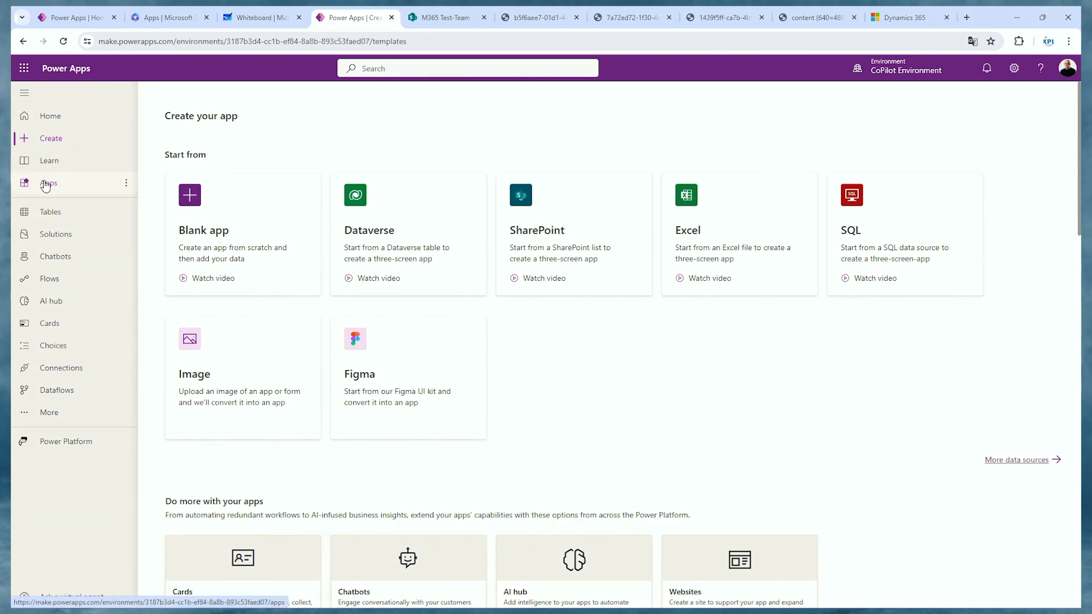
# - Start a new app from the page design with a gallery connected to external data
pyautogui.click(46, 184)
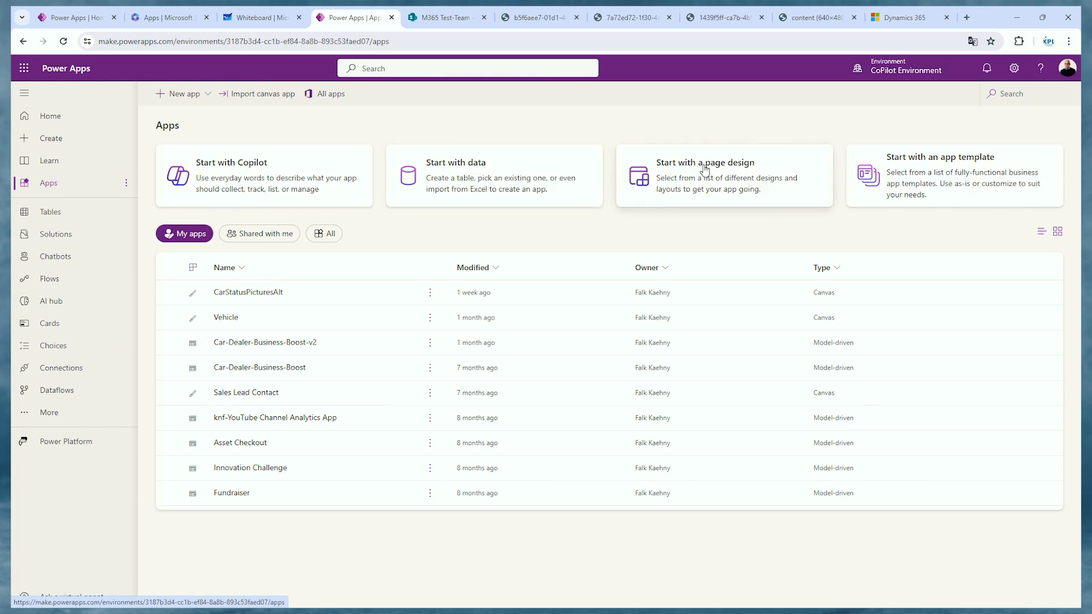
pyautogui.click(722, 188)
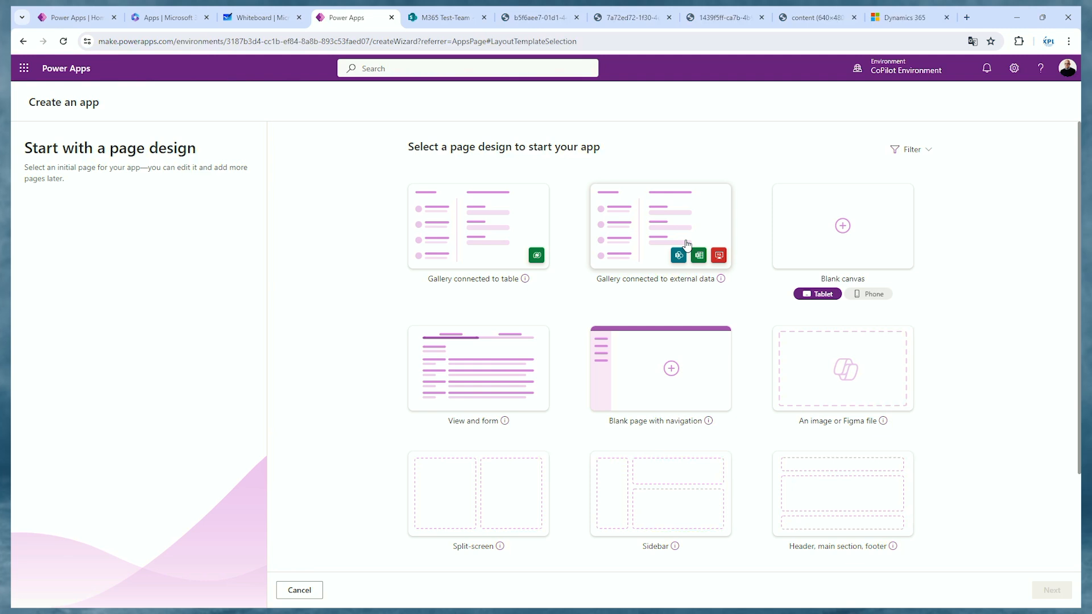
pyautogui.click(675, 222)
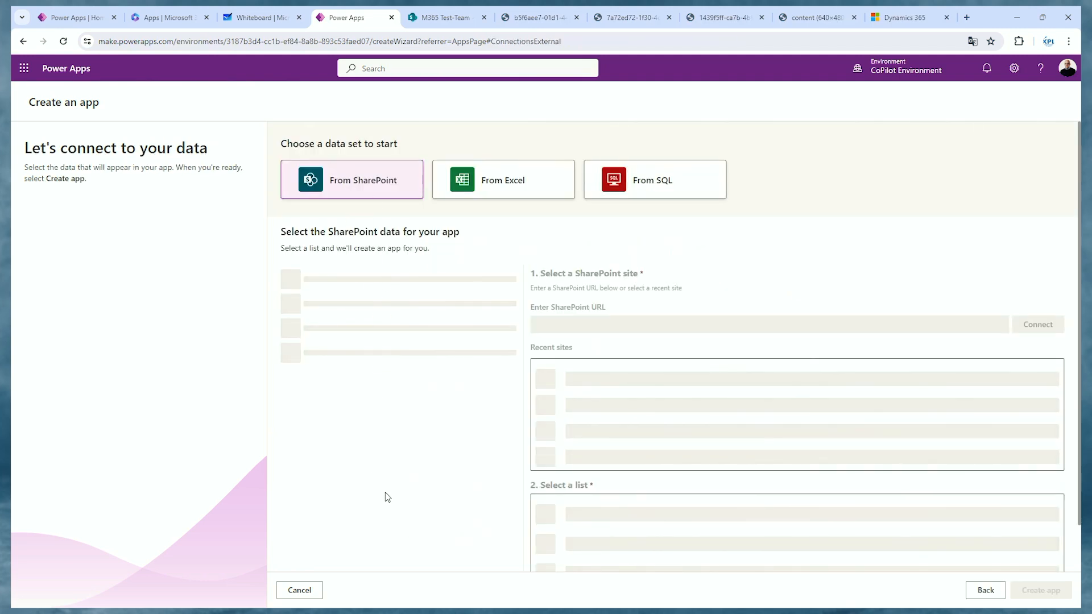
# - Create the app from the Vehicle_Images list on the M365 Test-Team SharePoint site
pyautogui.click(583, 430)
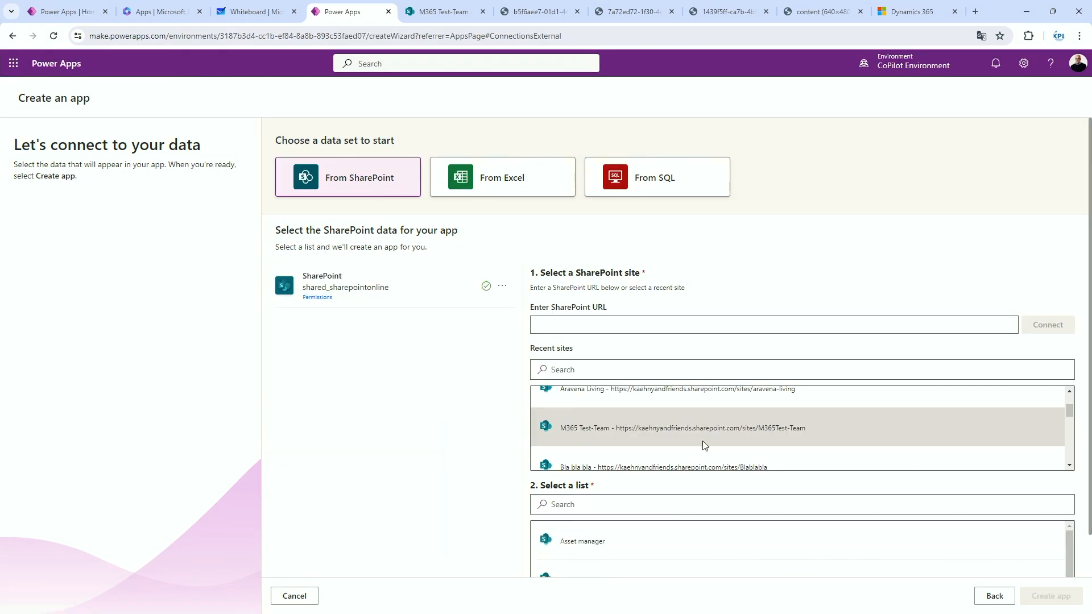
pyautogui.scroll(-3, 578, 560)
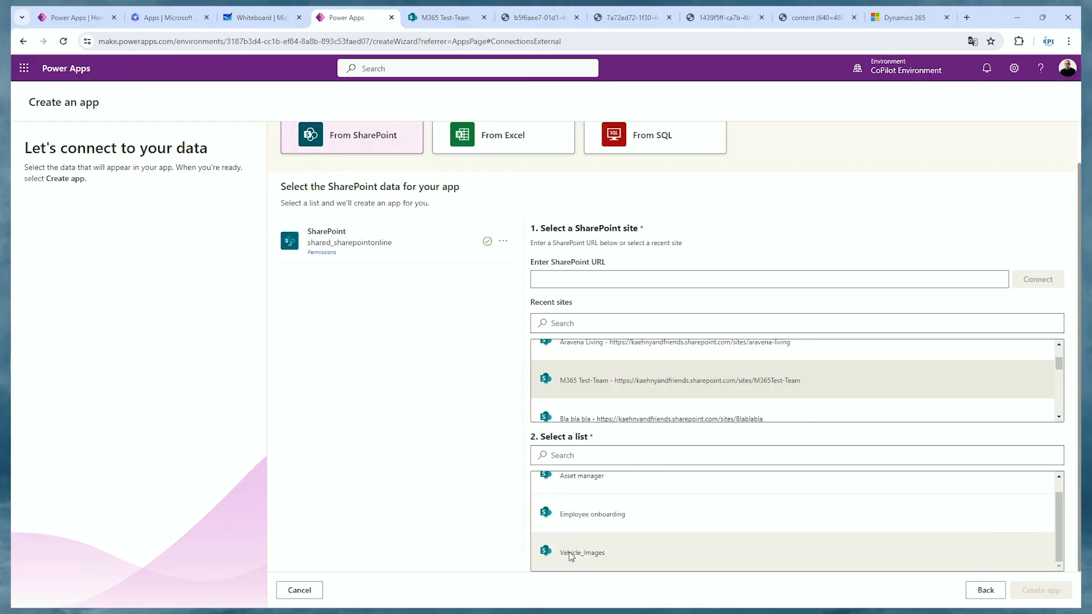
pyautogui.click(578, 553)
pyautogui.click(1046, 590)
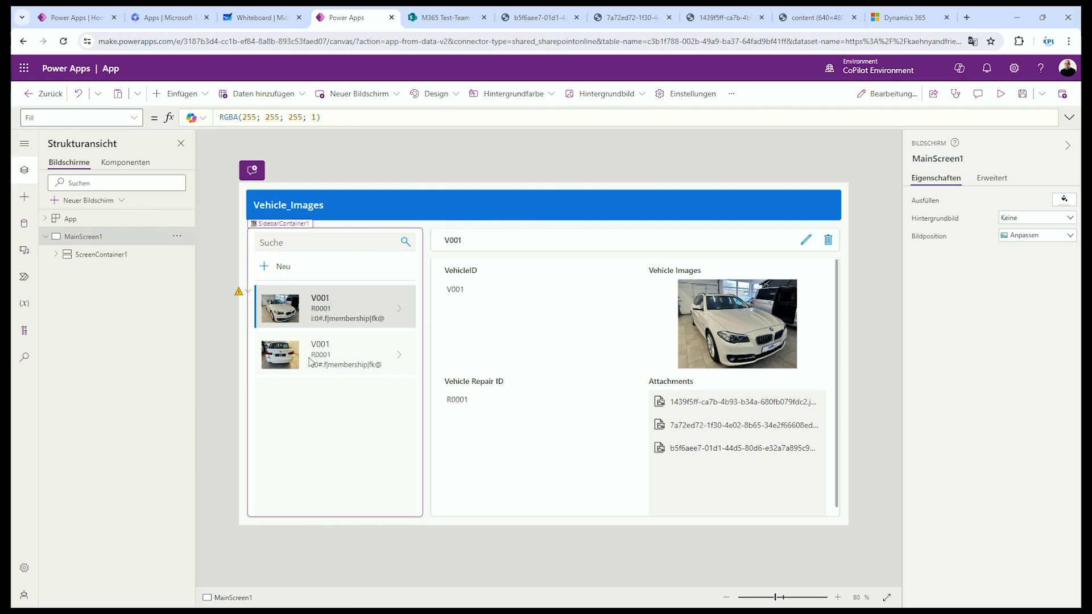
# - Compare the generated app with the SharePoint list and preview the details of both V001 gallery records
pyautogui.click(449, 18)
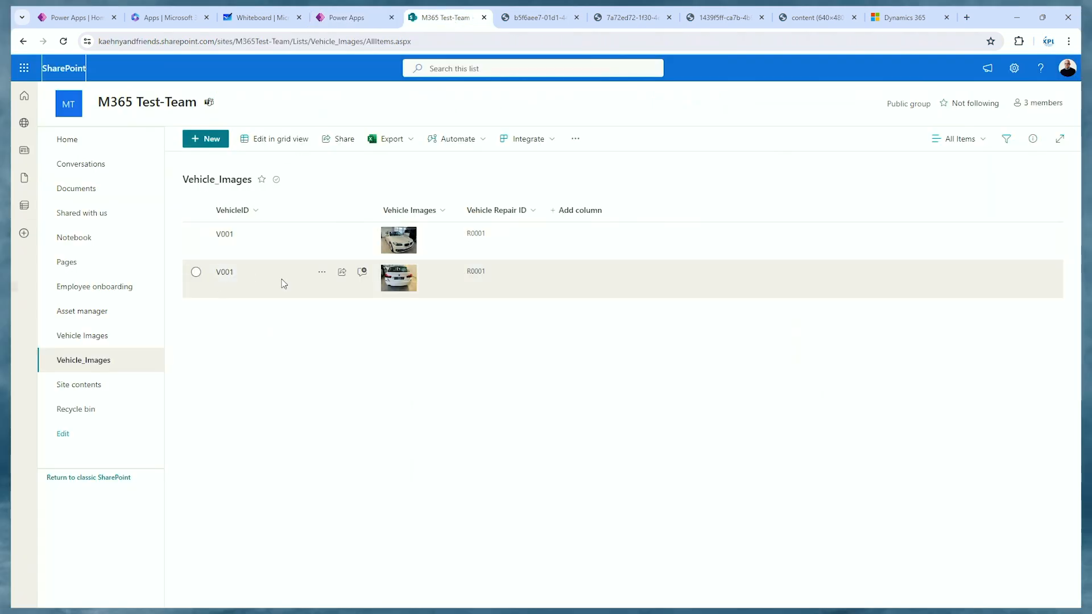
pyautogui.click(350, 19)
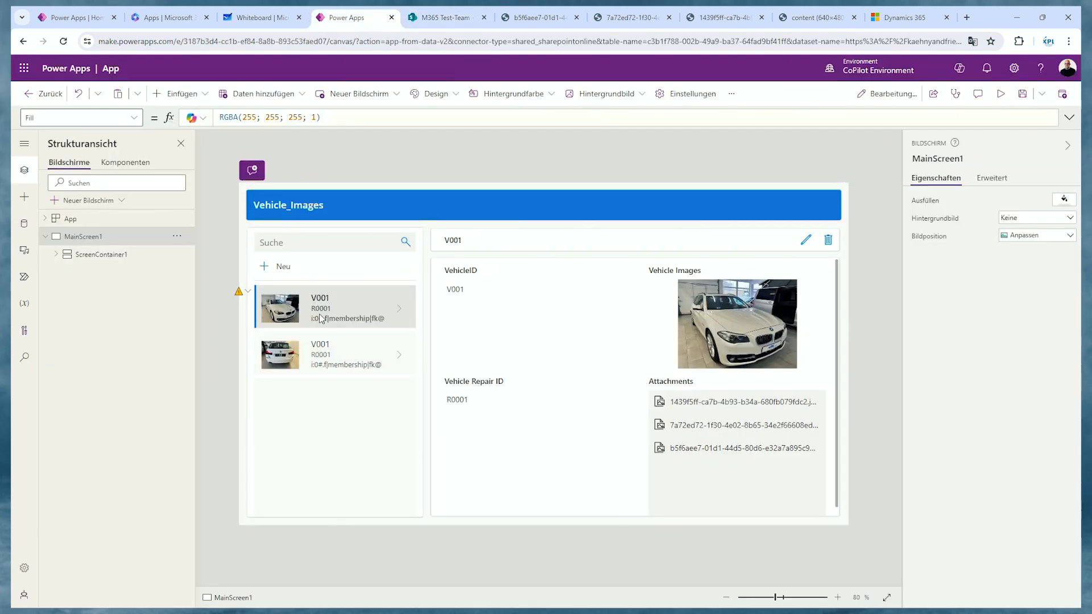
pyautogui.click(999, 95)
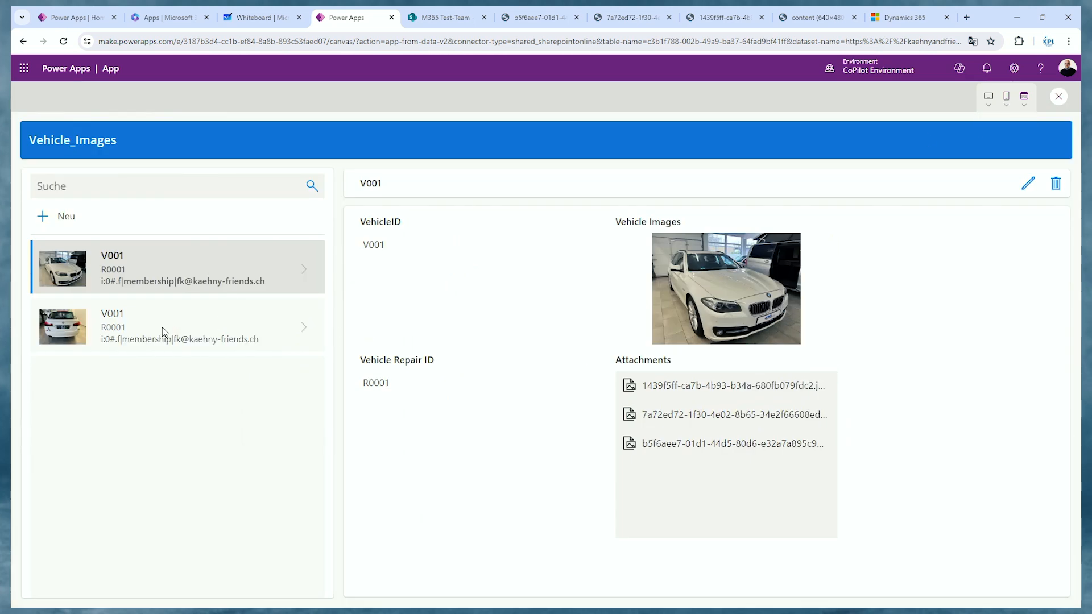
pyautogui.click(184, 323)
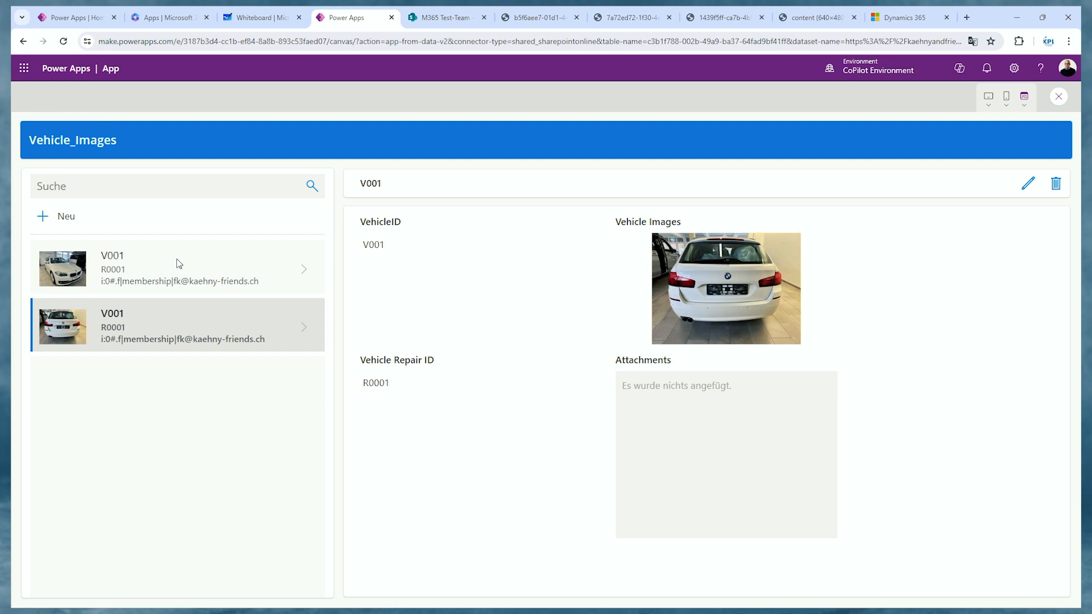
pyautogui.click(178, 263)
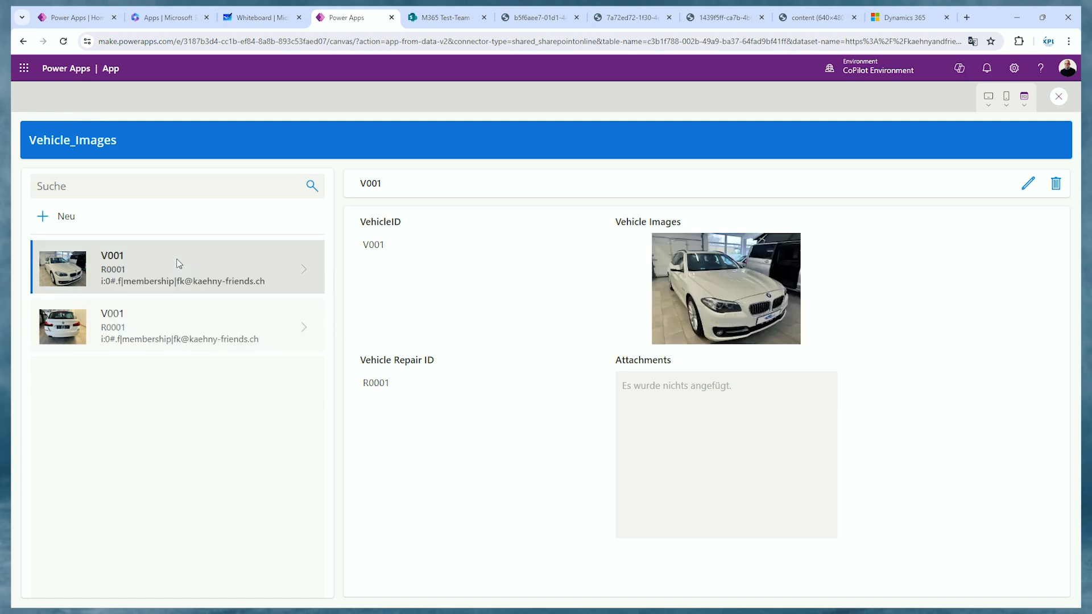
pyautogui.click(180, 334)
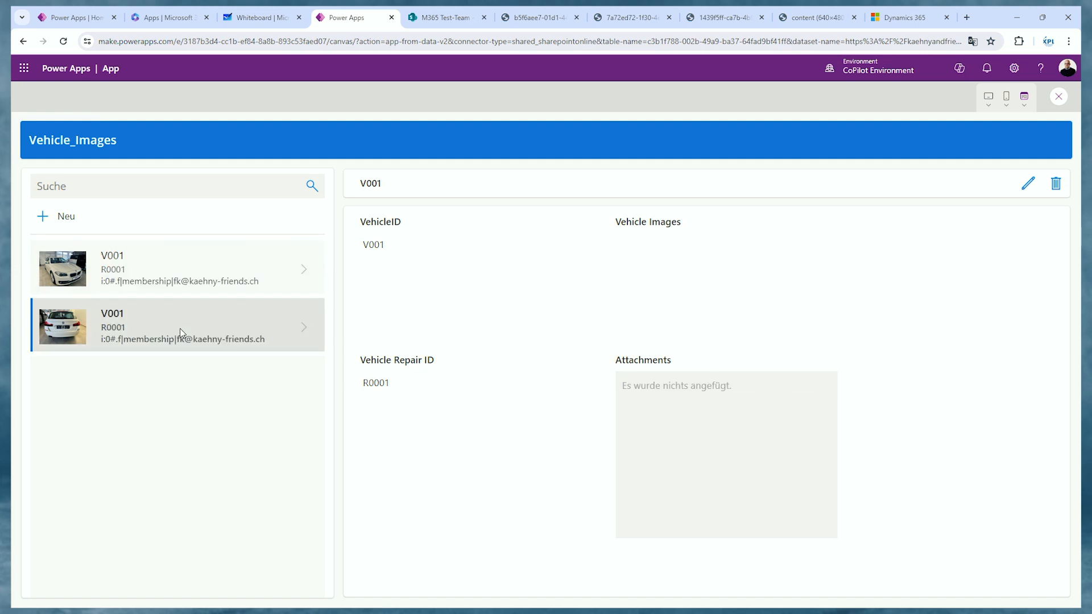
pyautogui.click(183, 277)
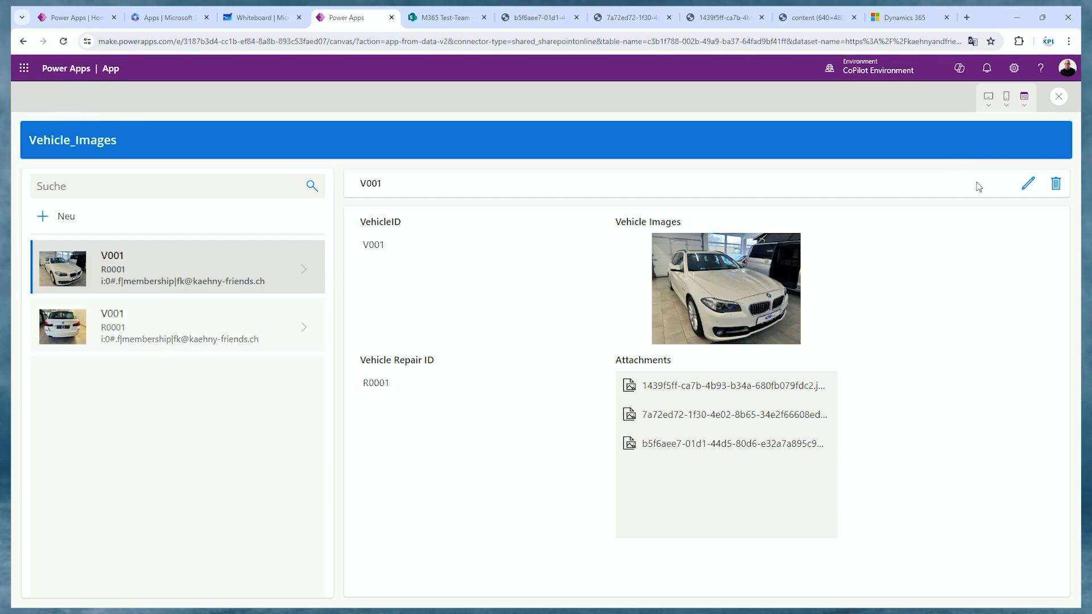
# - Replace the first gallery record's vehicle image with the angled rear photo of the white car and save the record
pyautogui.click(1028, 183)
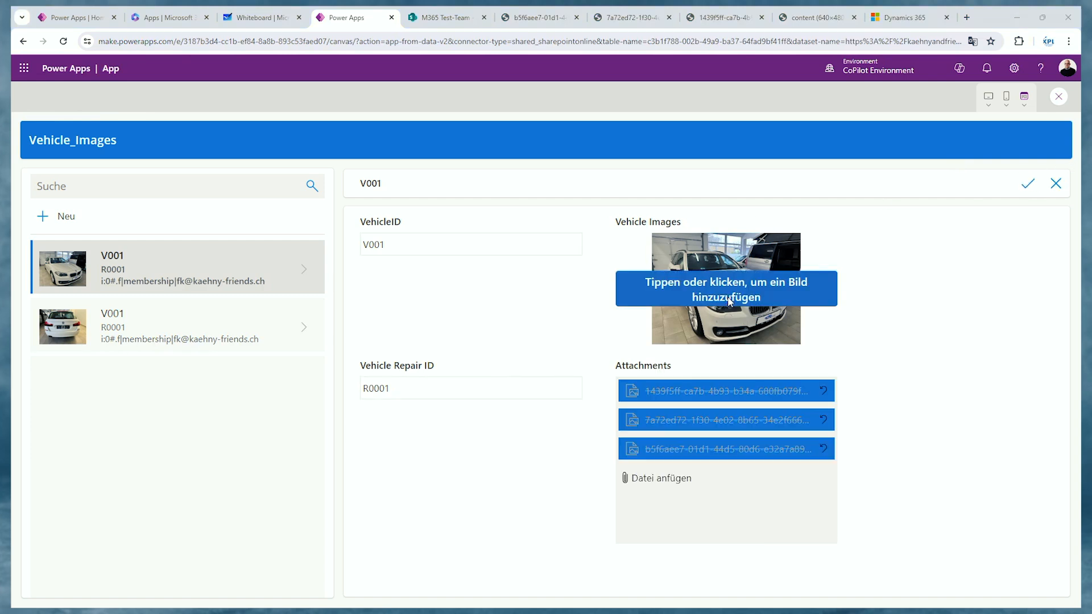
pyautogui.click(730, 298)
pyautogui.doubleClick(633, 110)
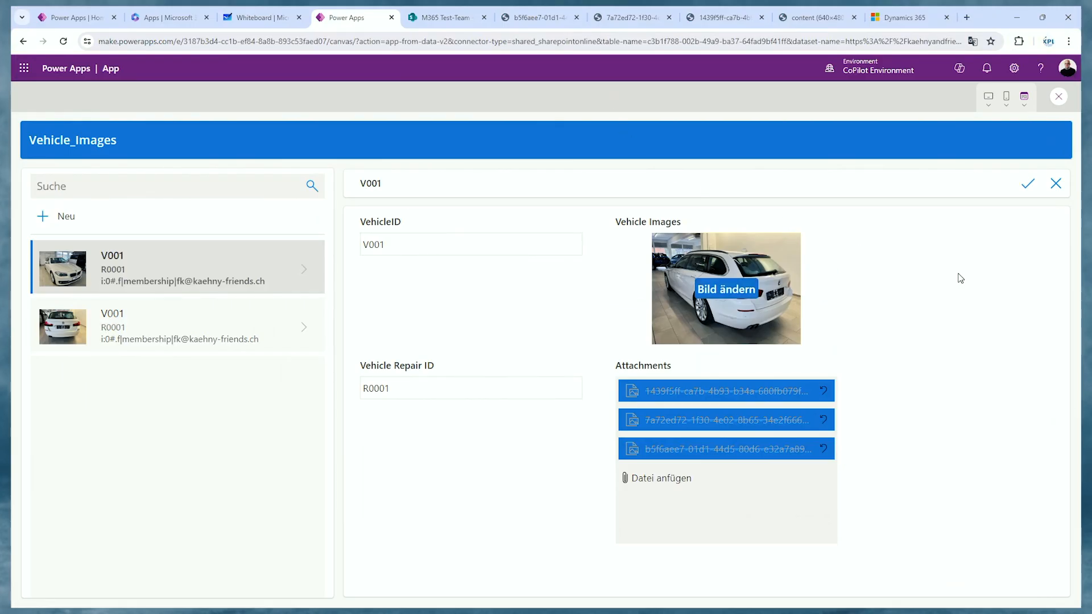
pyautogui.click(377, 380)
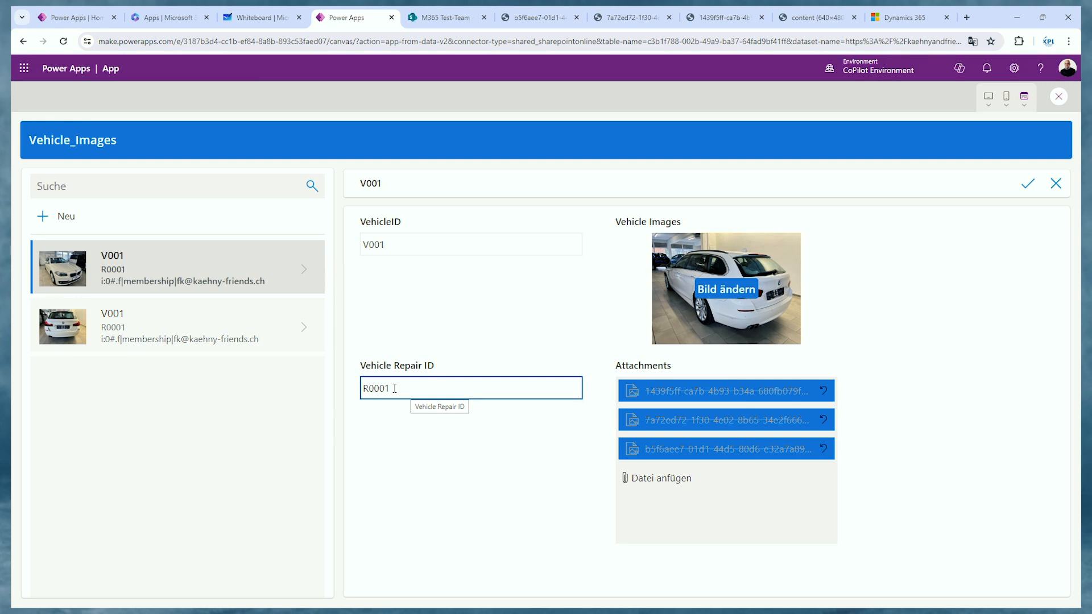
pyautogui.click(1027, 184)
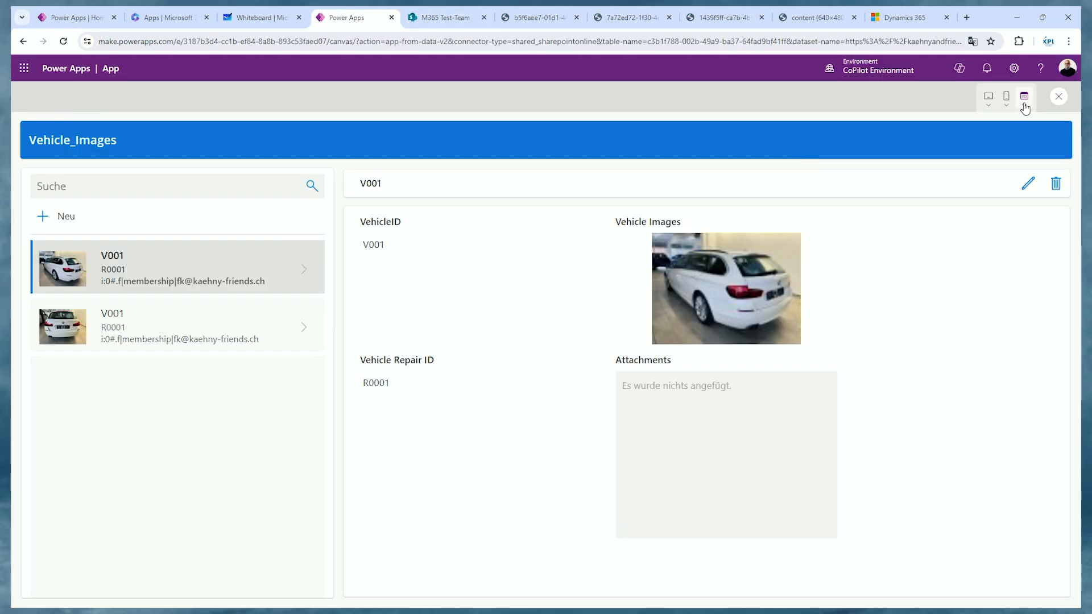
# - Preview the app on an Apple iPad Pro 12.9" tablet
pyautogui.click(987, 98)
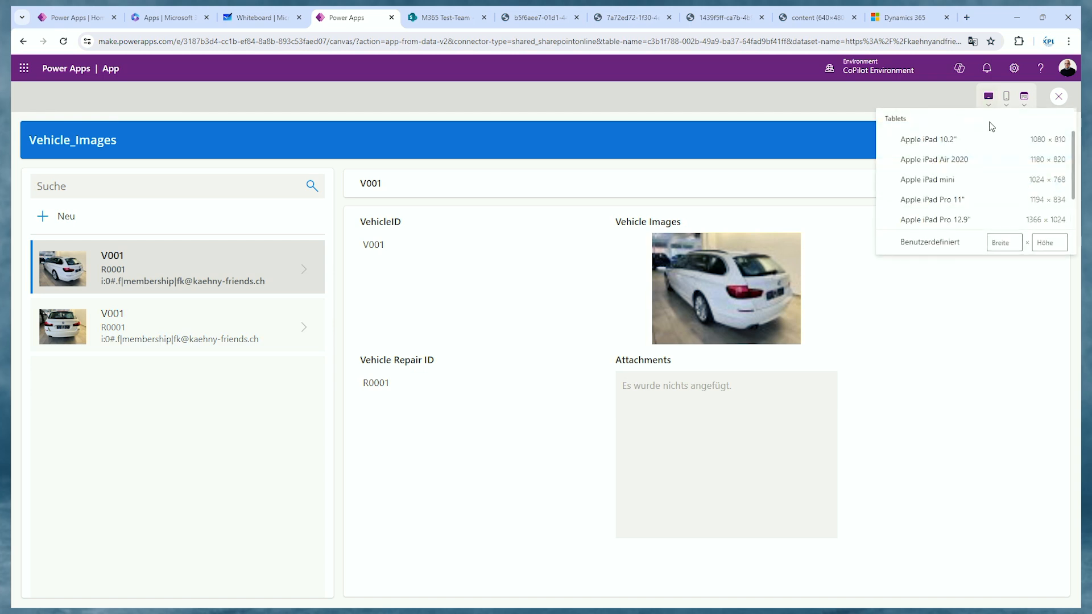
pyautogui.scroll(-1, 969, 181)
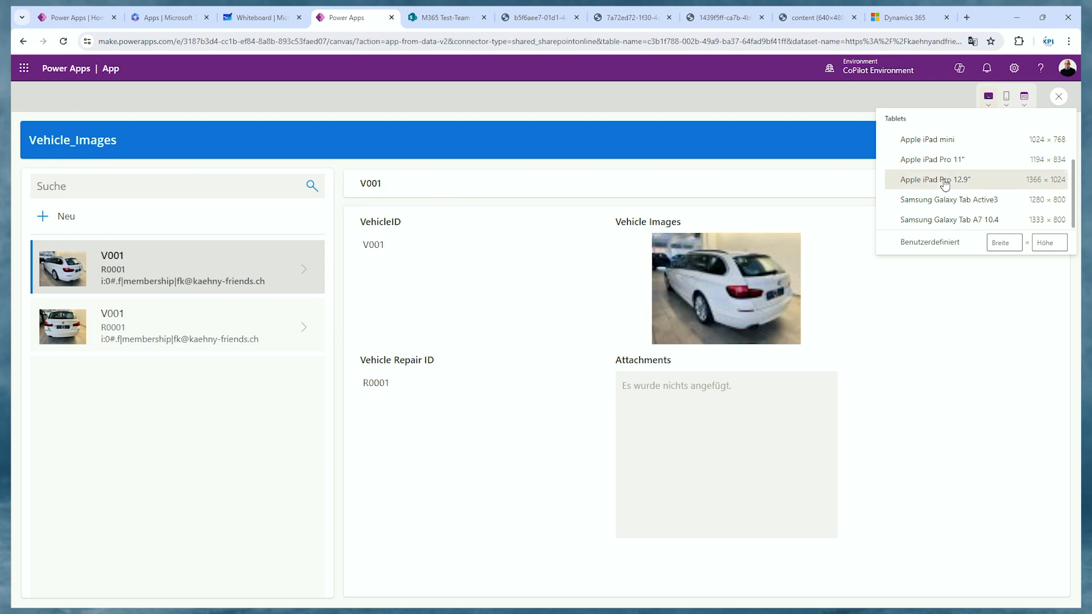
pyautogui.click(944, 181)
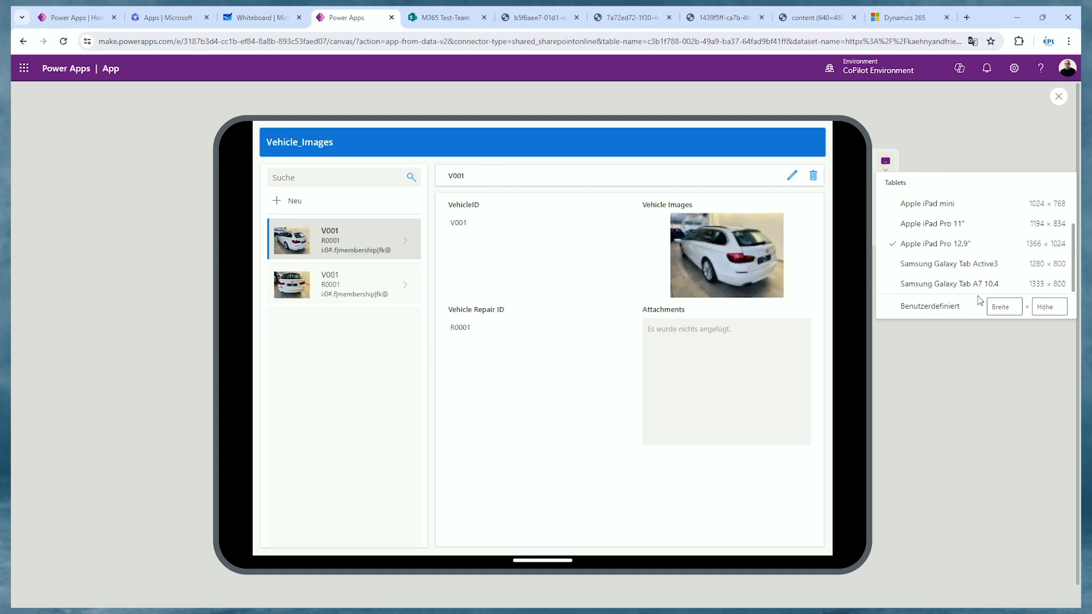
pyautogui.click(1015, 111)
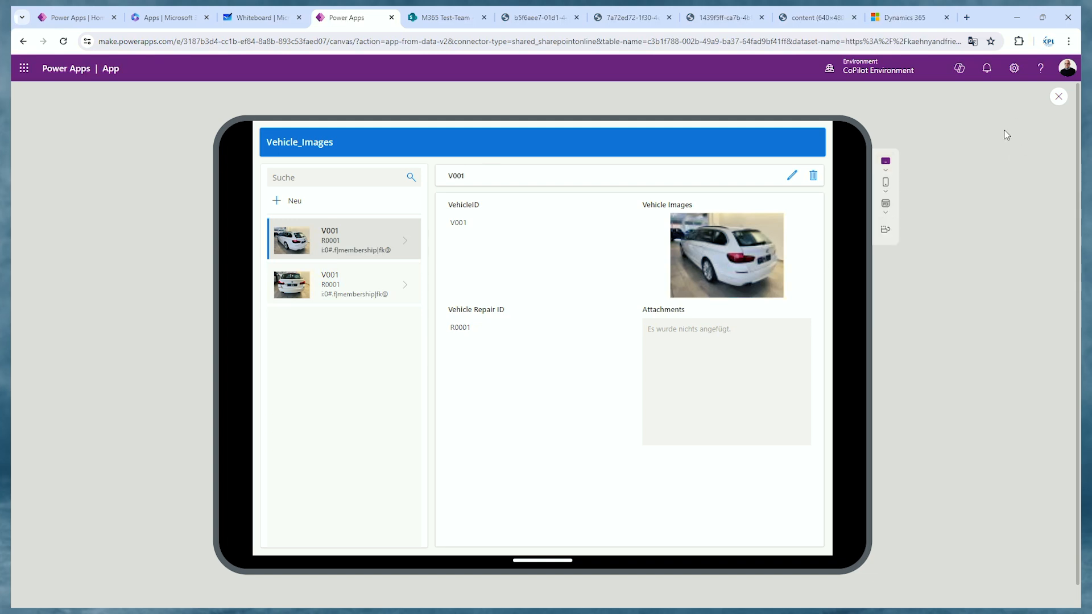
# - Preview the app on an Apple iPhone X in portrait orientation and leave the preview
pyautogui.click(885, 182)
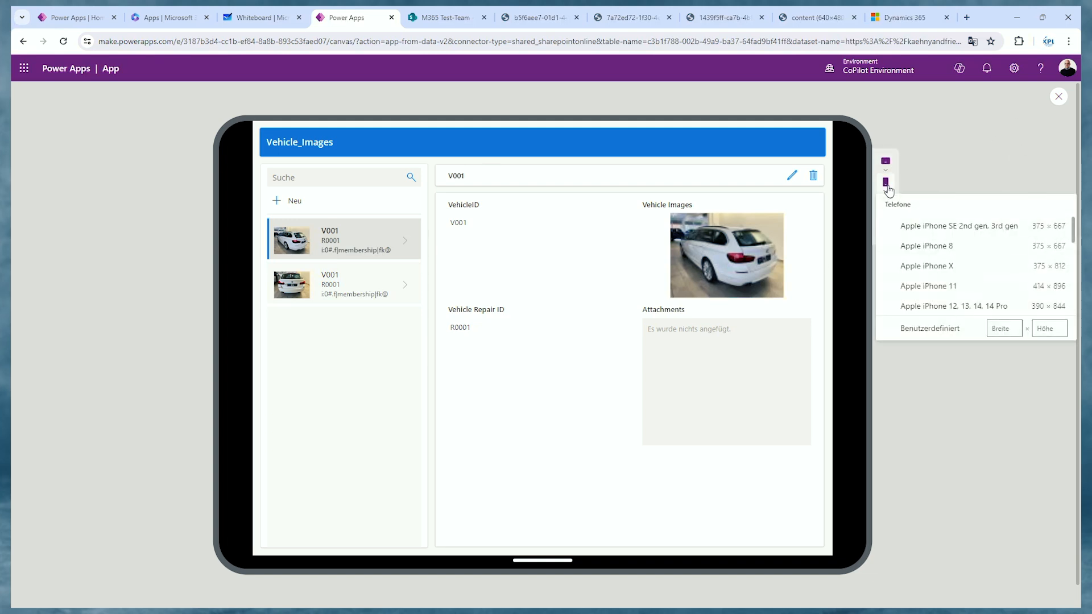
pyautogui.click(952, 267)
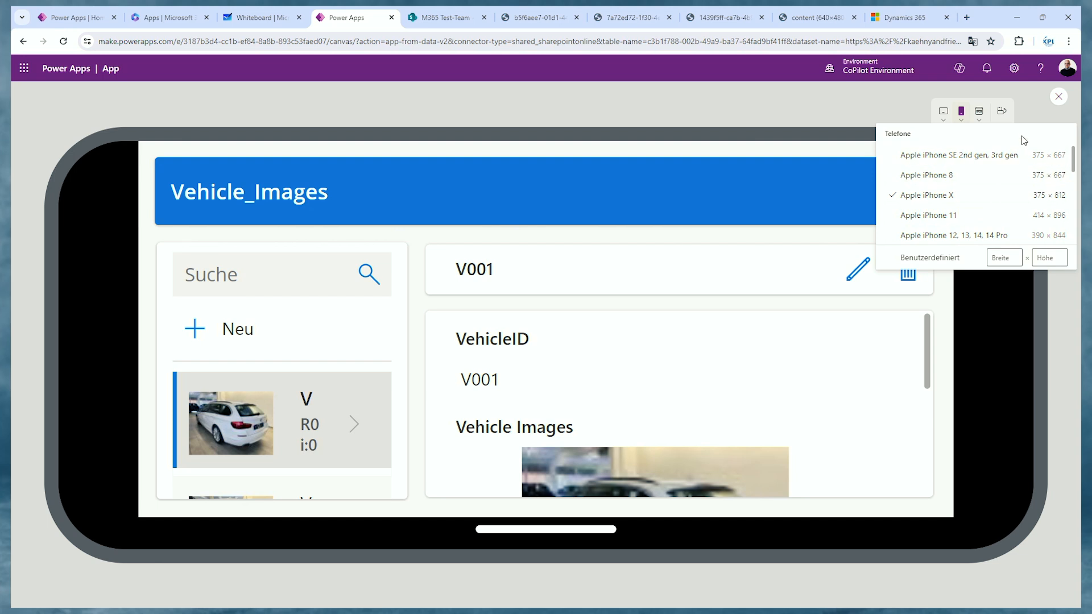
pyautogui.click(1001, 111)
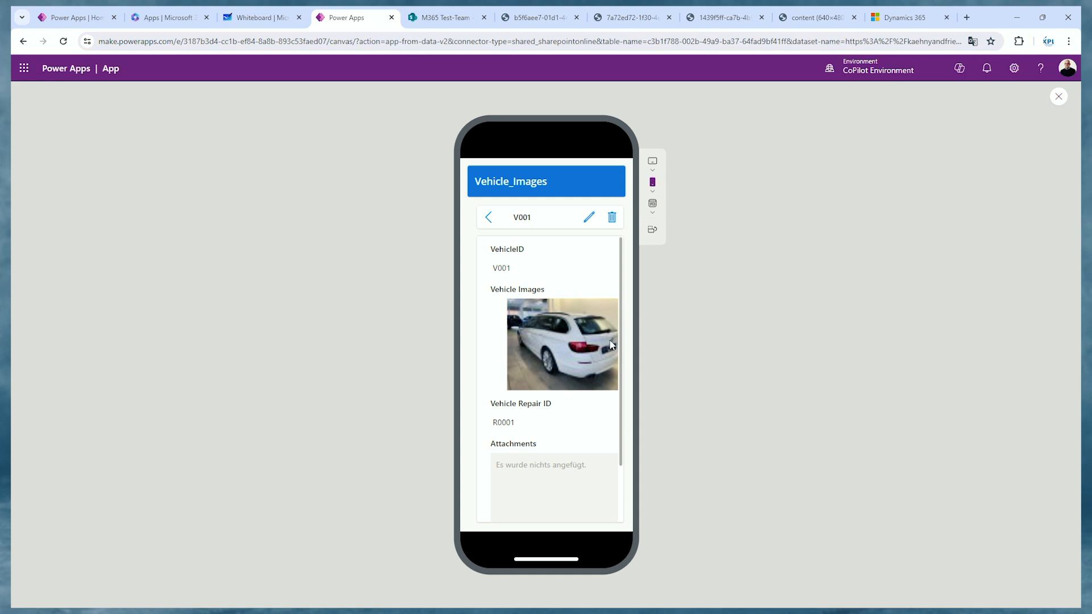
pyautogui.click(1058, 96)
# - Narrow the picture control in the Vehicle Images card to a width of about 293
pyautogui.click(769, 333)
pyautogui.click(757, 333)
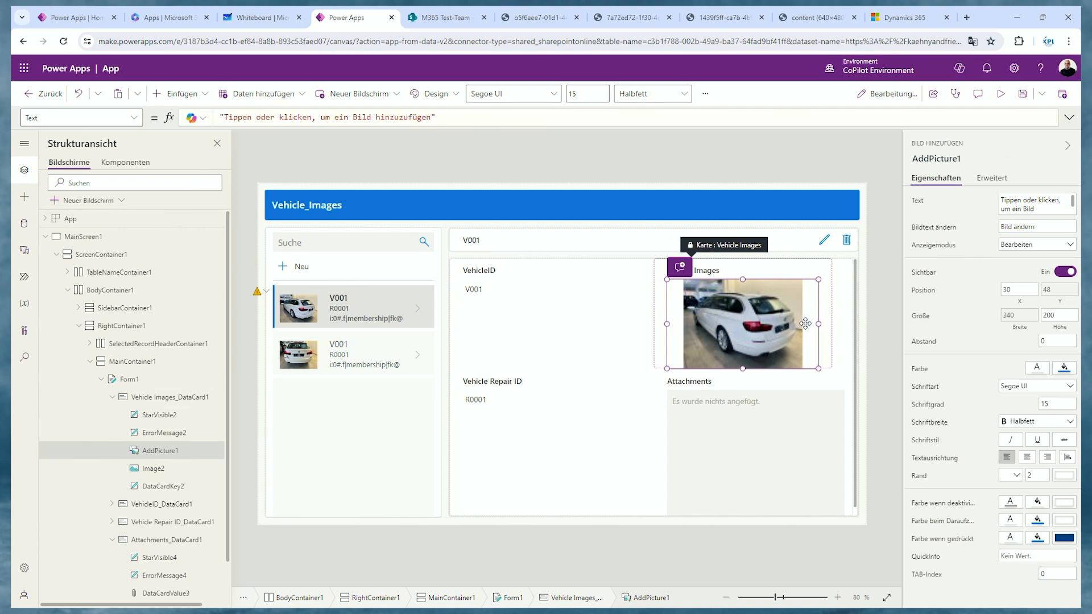
pyautogui.moveTo(818, 324); pyautogui.dragTo(797, 326)
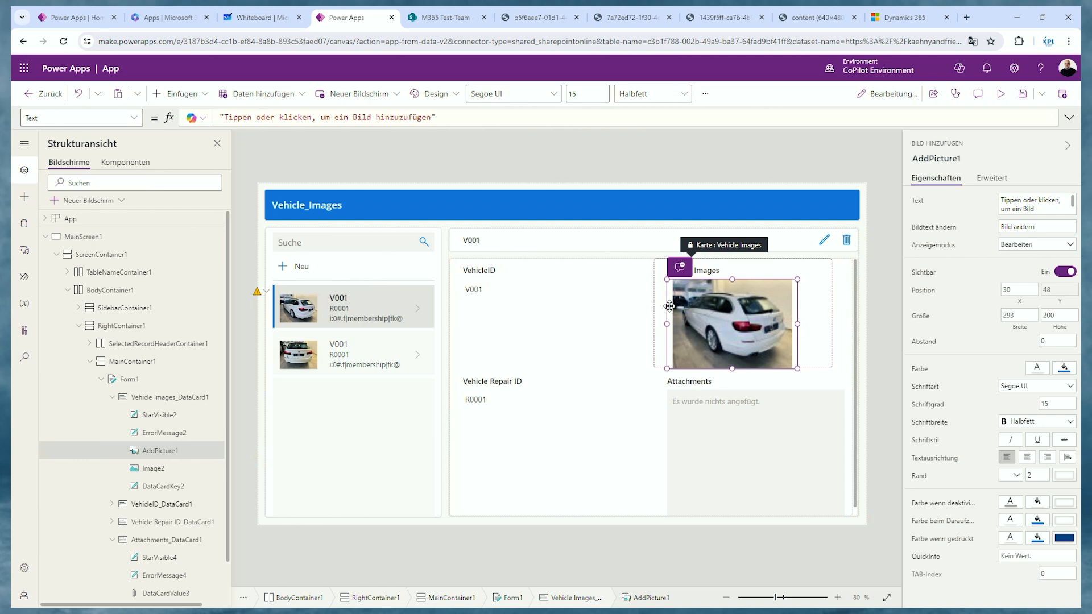
# - Set the X property of the Vehicle Images picture control to 0
pyautogui.click(134, 119)
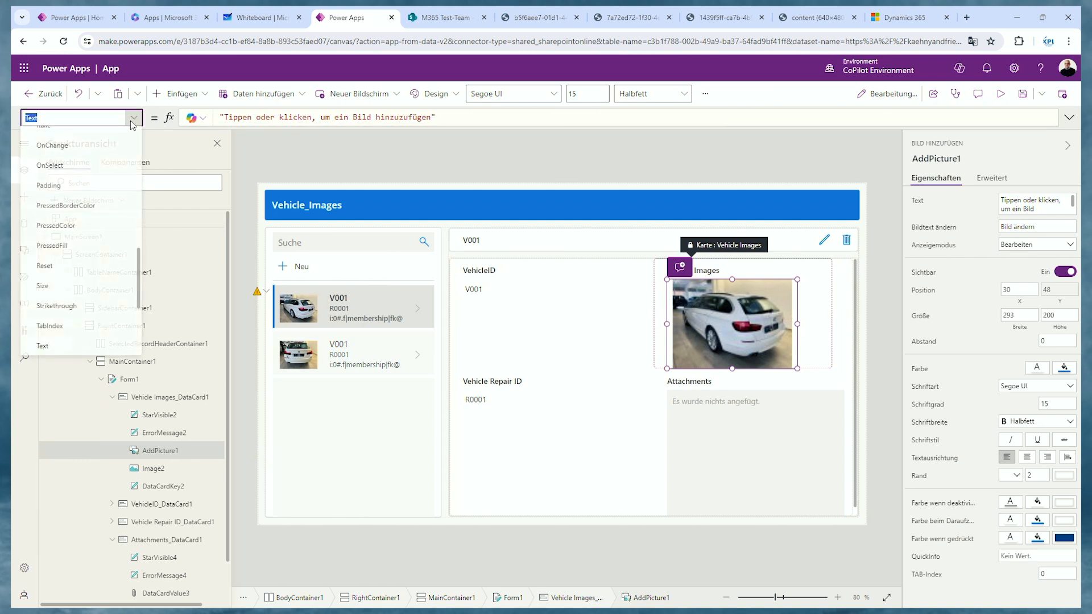
pyautogui.scroll(-3, 100, 318)
pyautogui.click(99, 332)
pyautogui.doubleClick(232, 115)
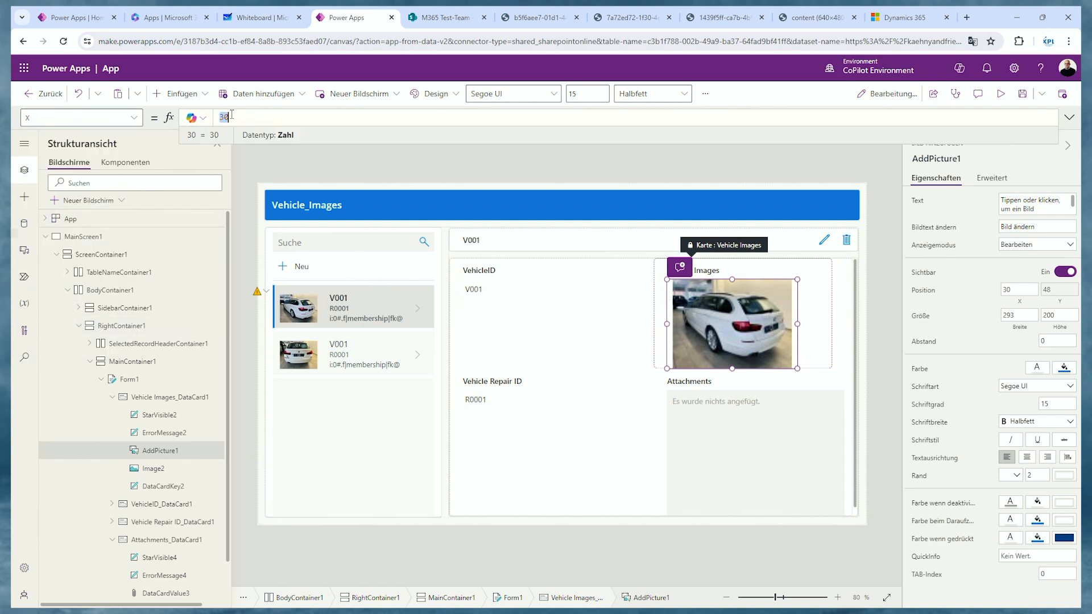
pyautogui.write('0')
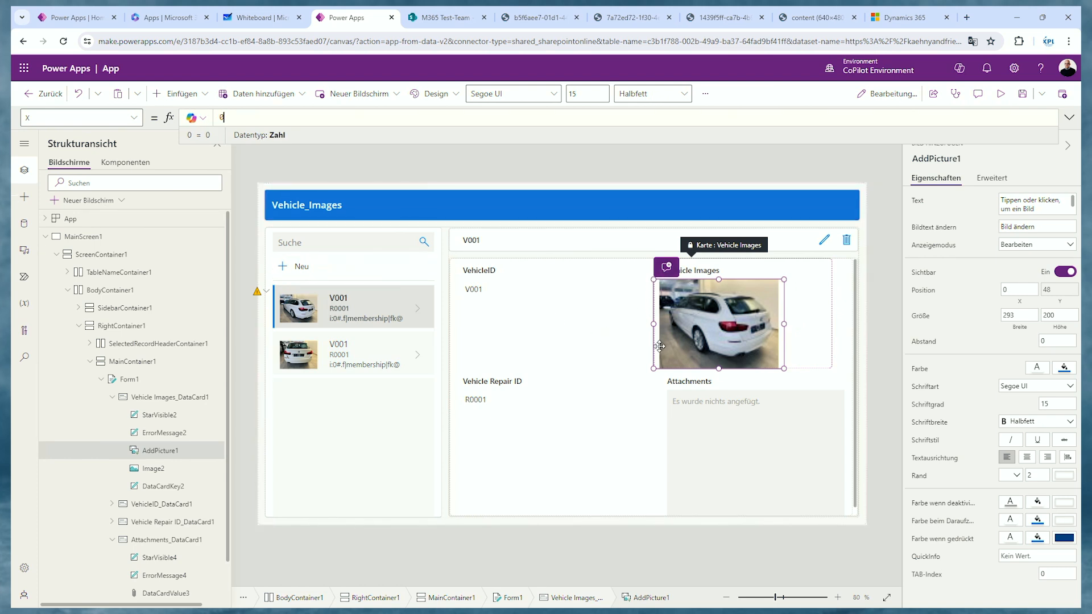
# - Check the vehicle image's position in the phone preview and set the X property of the Vehicle Images picture control to 10
pyautogui.click(1001, 95)
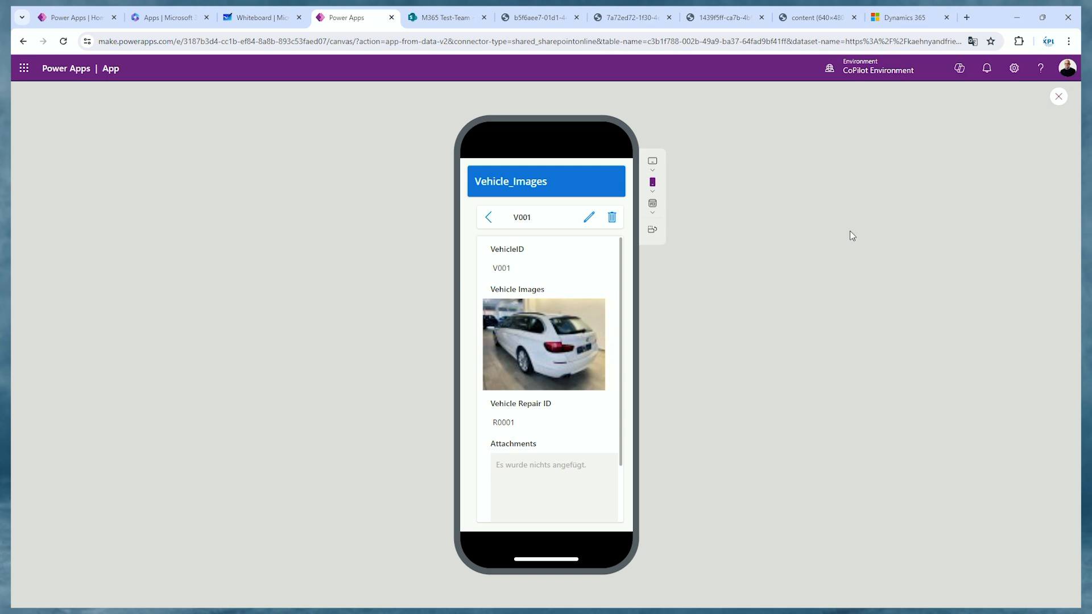
pyautogui.click(1058, 97)
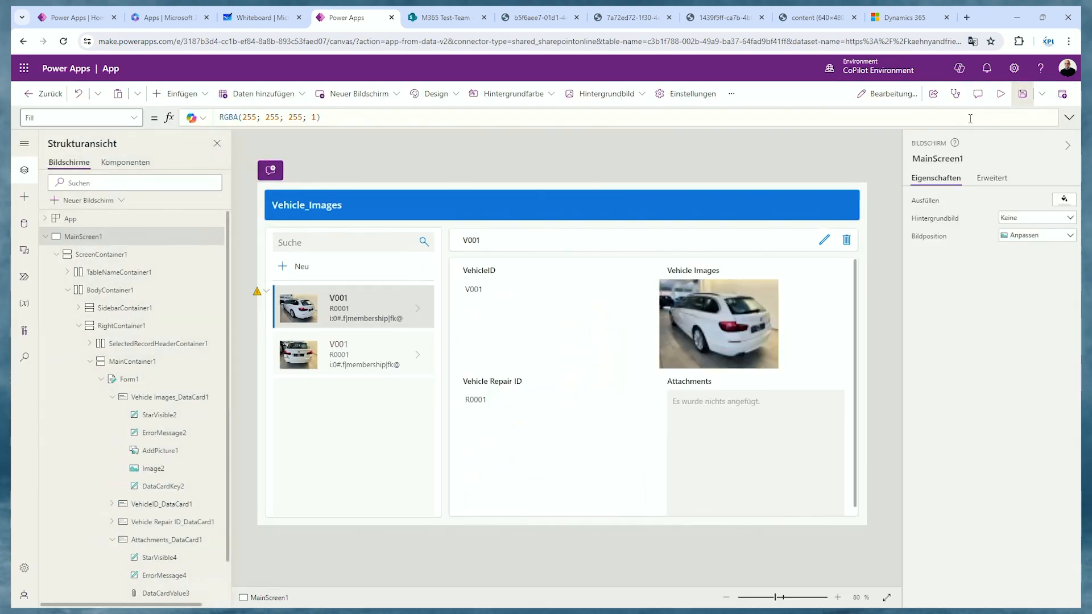
pyautogui.click(686, 342)
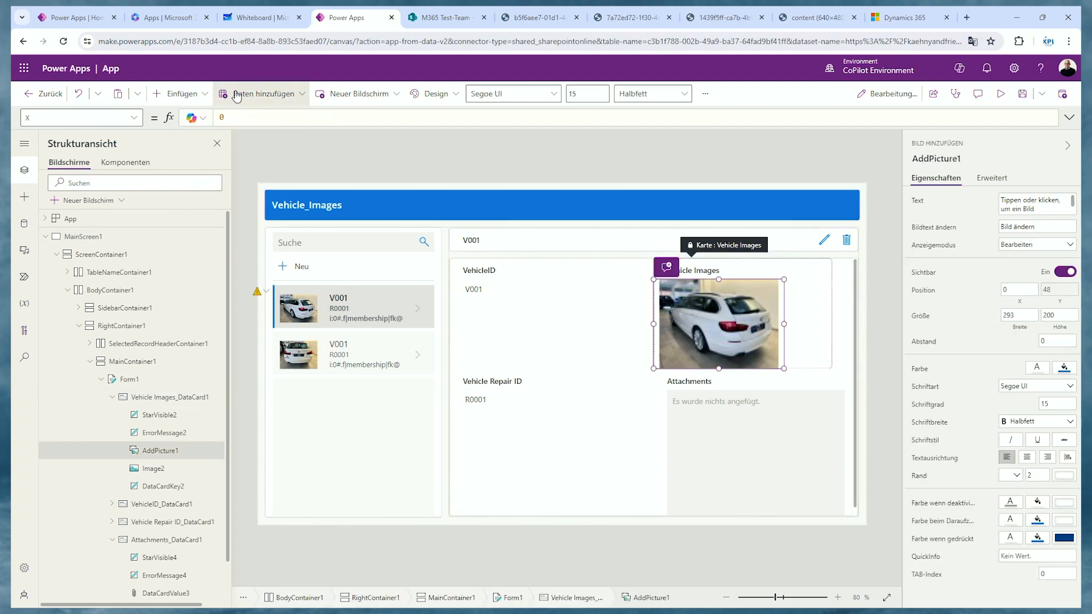
pyautogui.click(252, 119)
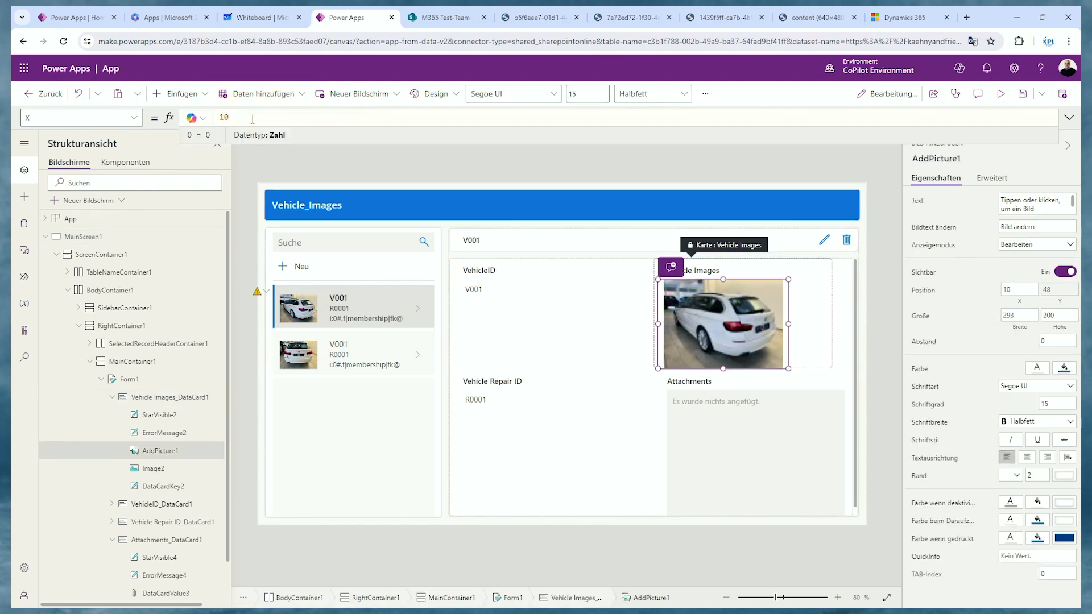
# - Preview the app on the phone, open the second V001 record, look through its details and return to the record list
pyautogui.press('F5')
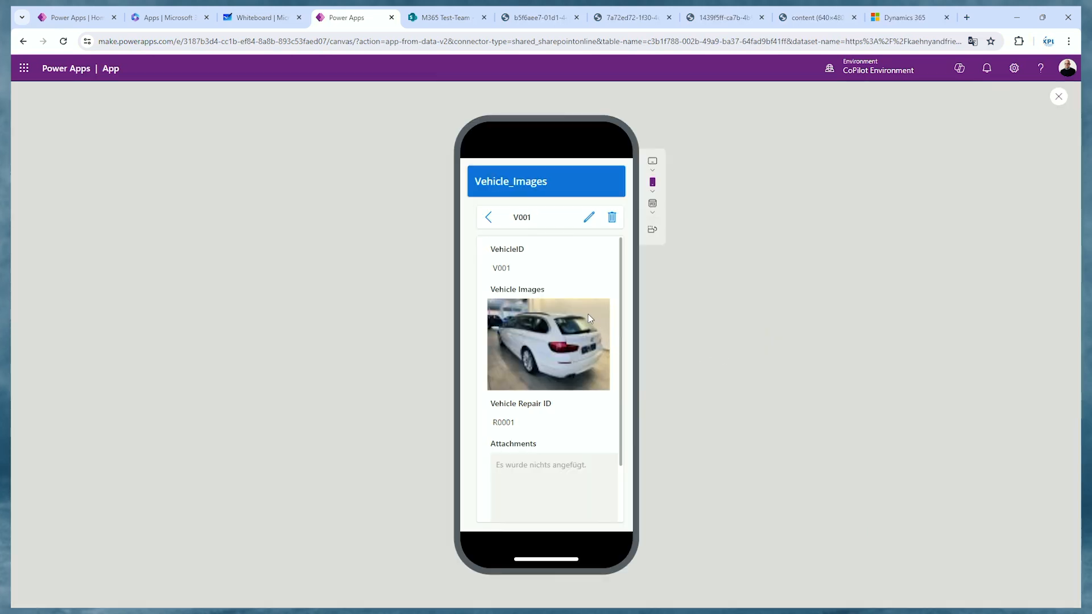
pyautogui.click(487, 217)
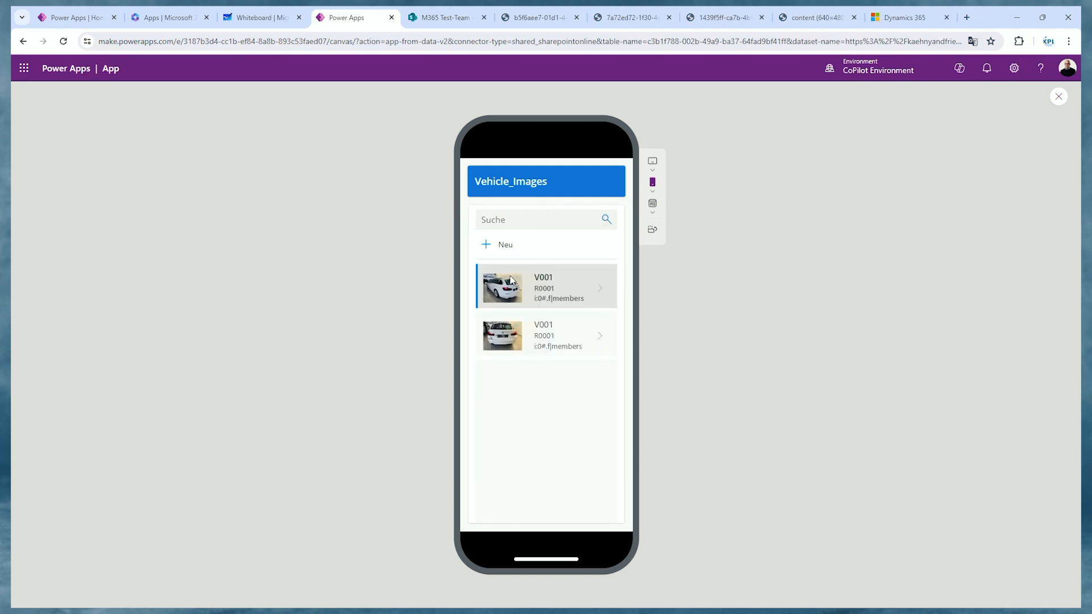
pyautogui.click(522, 334)
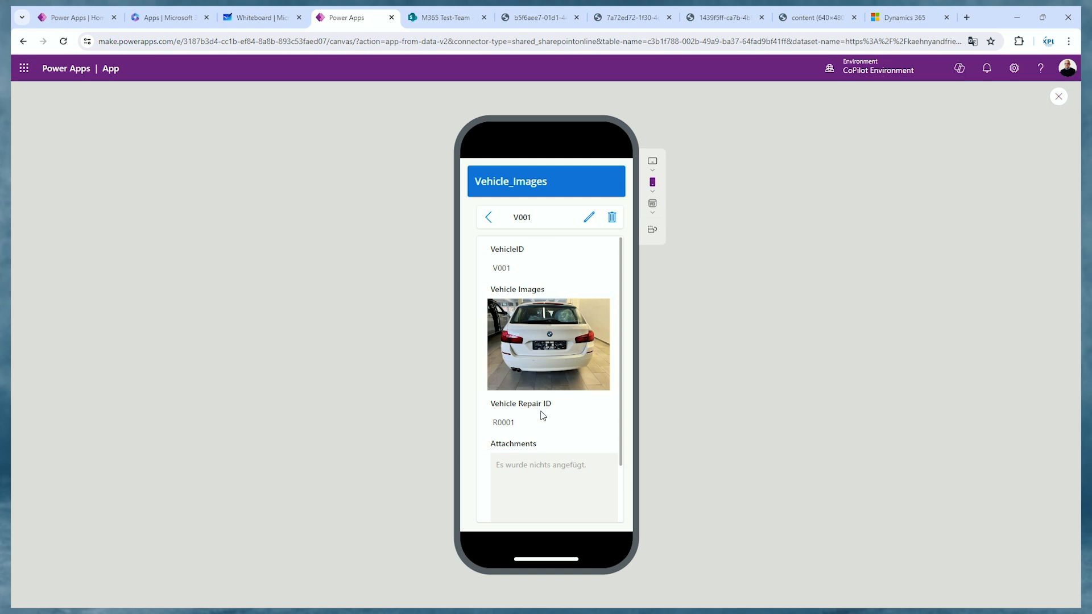
pyautogui.scroll(-2, 541, 416)
pyautogui.scroll(2, 539, 338)
pyautogui.click(488, 217)
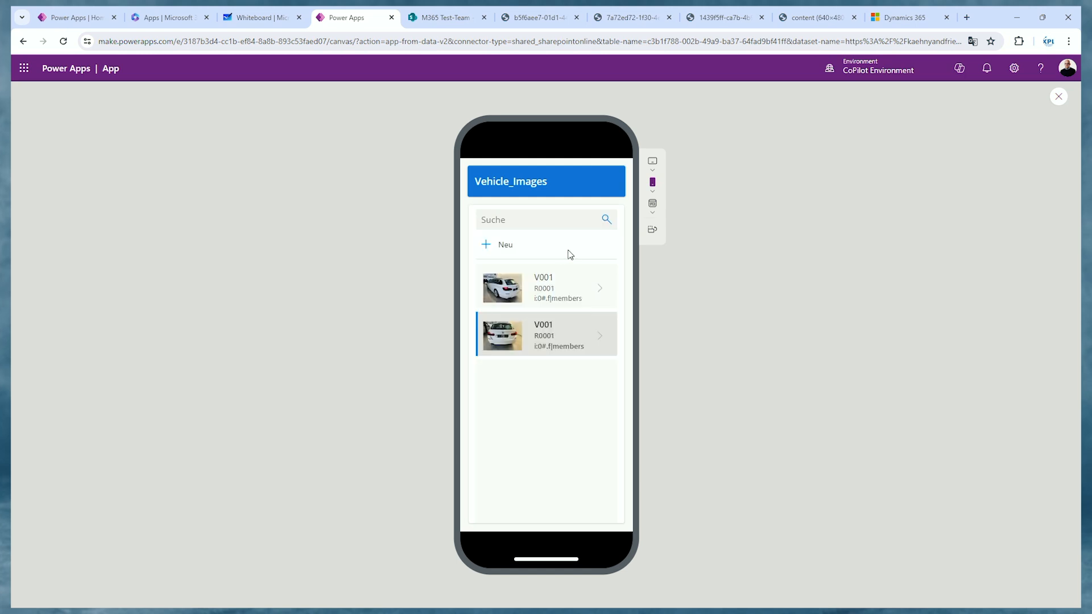
# - Test the new-record form with its VehicleID and Vehicle Repair ID fields, discard the entry and leave the preview
pyautogui.click(486, 250)
pyautogui.click(512, 266)
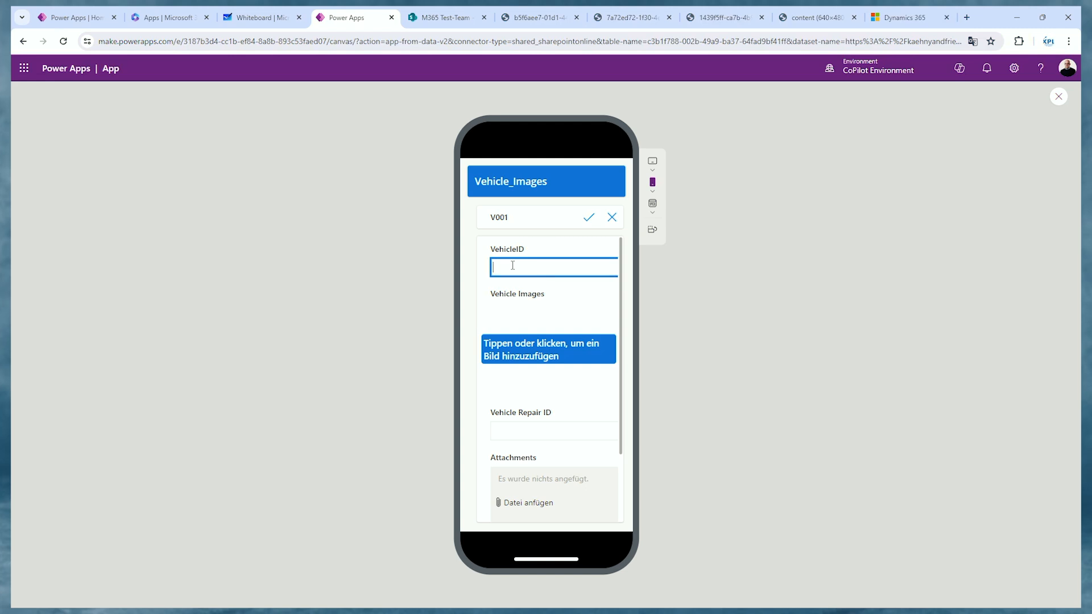
pyautogui.scroll(-2, 509, 350)
pyautogui.scroll(2, 509, 353)
pyautogui.click(548, 432)
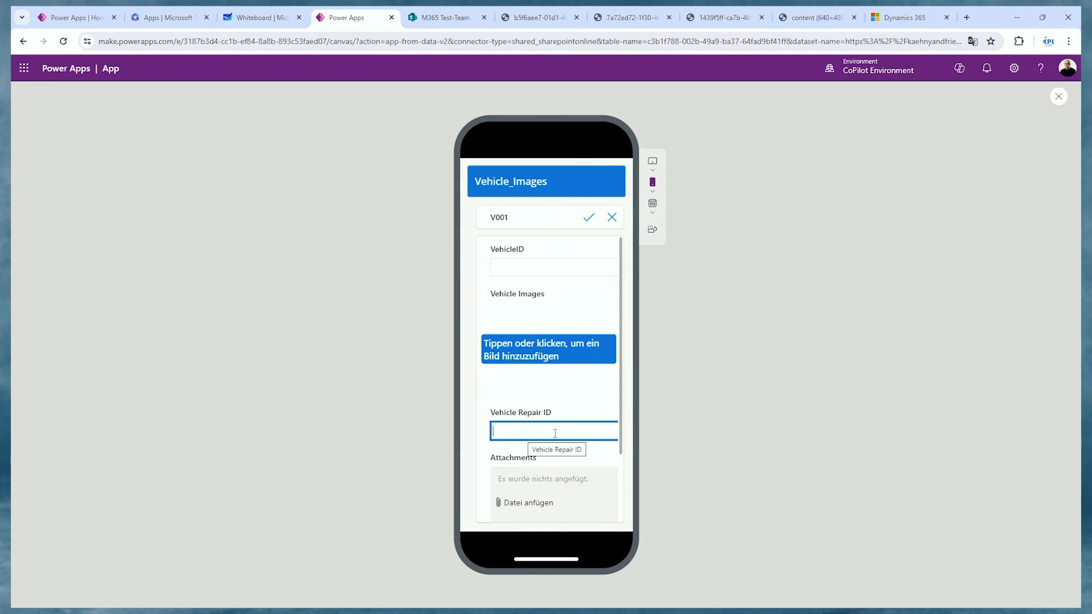
pyautogui.click(611, 218)
pyautogui.press('Escape')
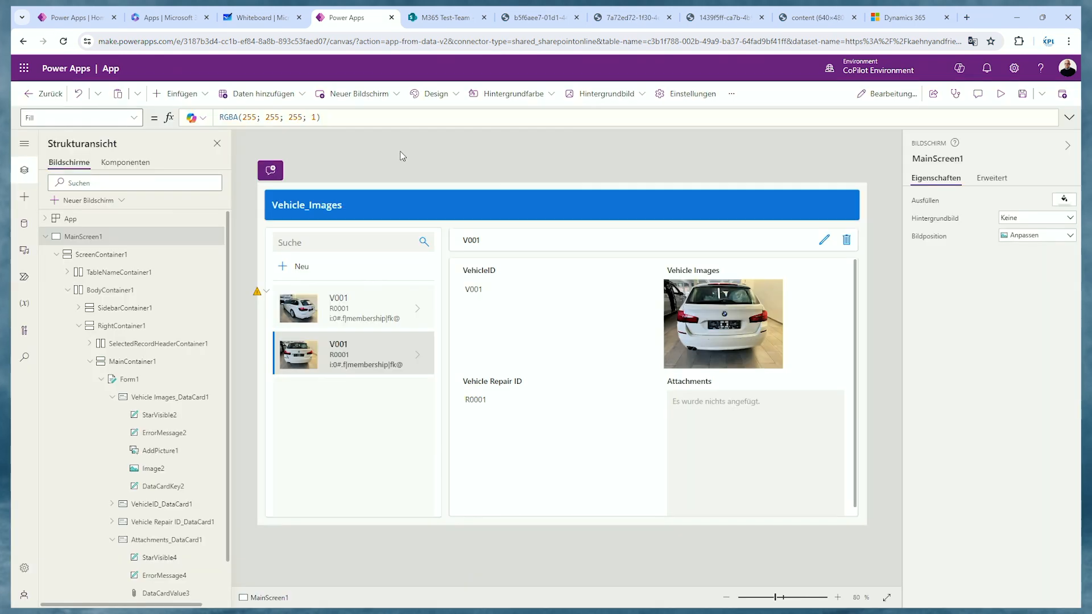
# - Browse the available tables and connectors and add the Contacts table from Microsoft Dataverse as a data source
pyautogui.click(16, 223)
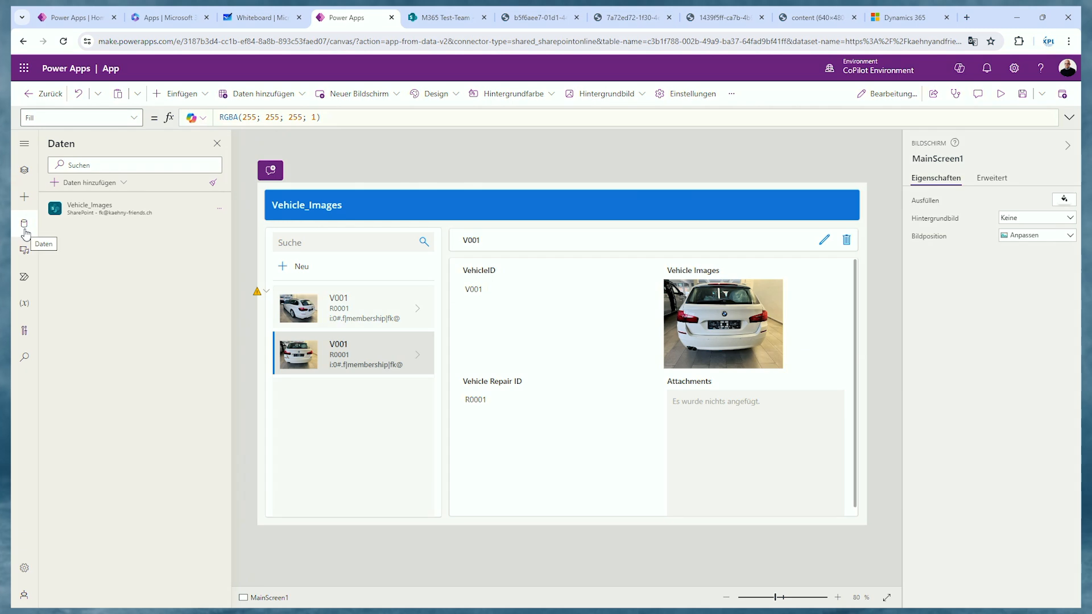
pyautogui.click(83, 185)
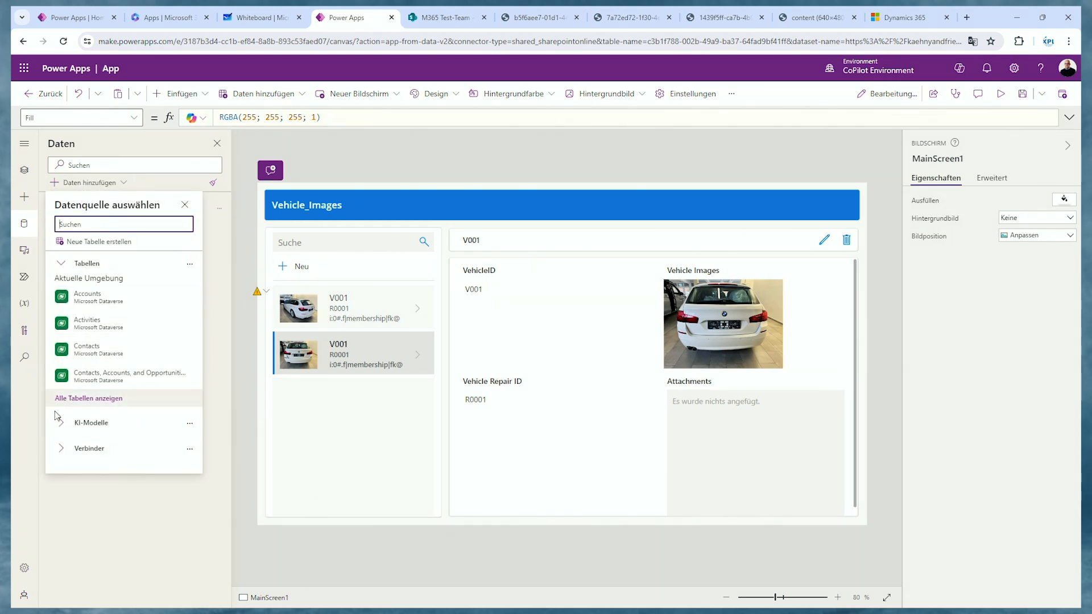
pyautogui.click(60, 454)
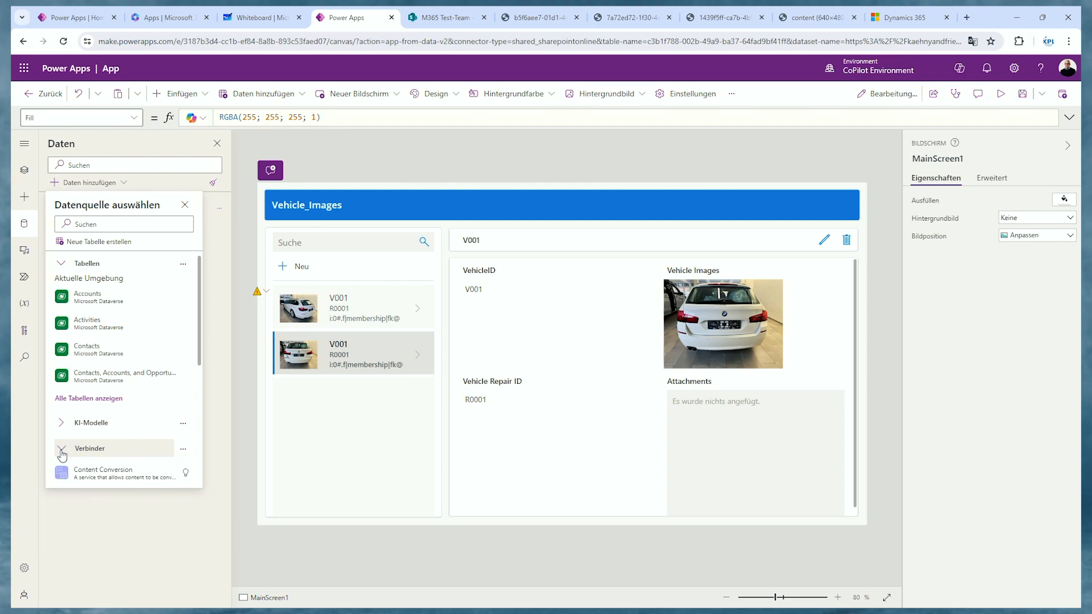
pyautogui.scroll(-3, 83, 411)
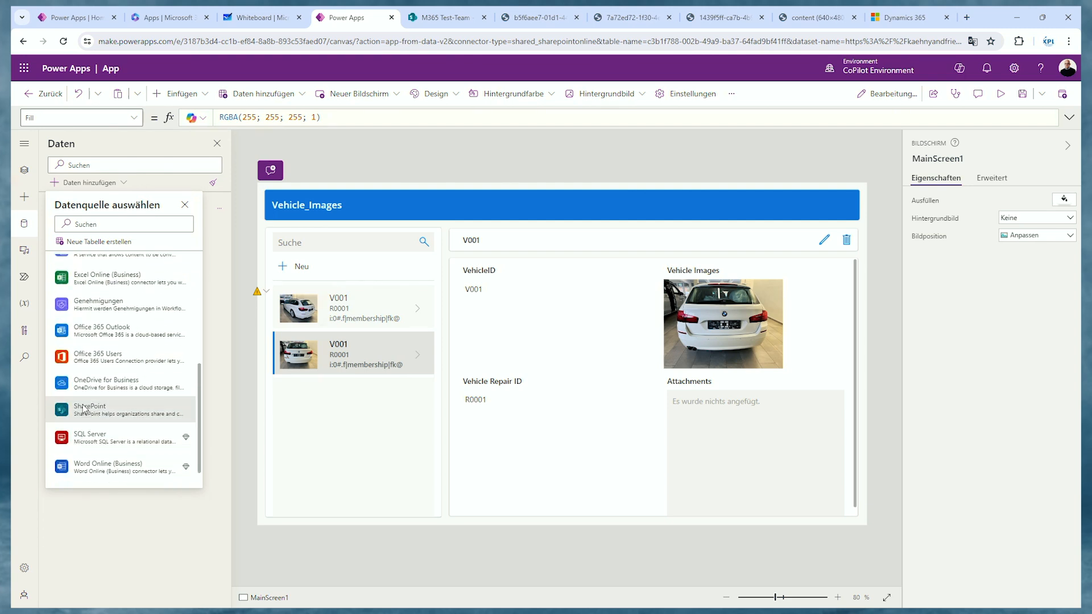
pyautogui.moveTo(84, 408)
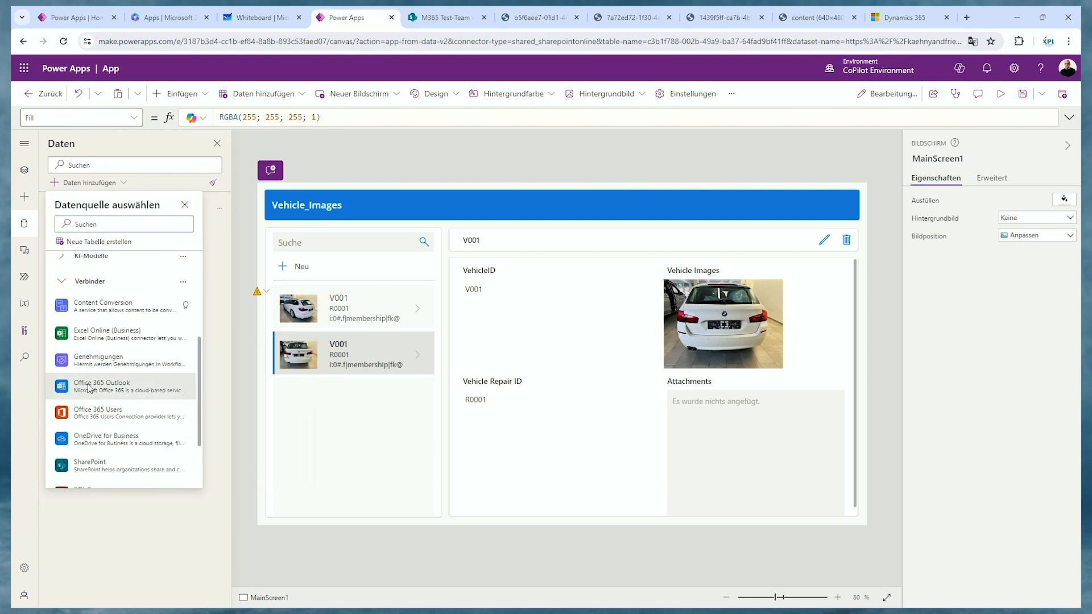
pyautogui.scroll(-3, 108, 313)
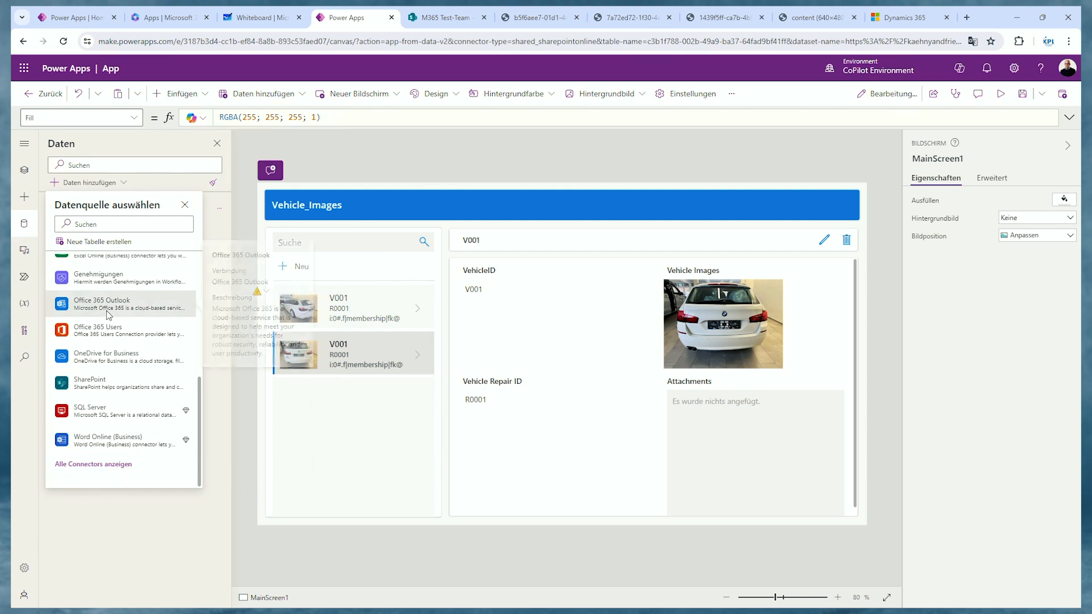
pyautogui.scroll(10, 107, 341)
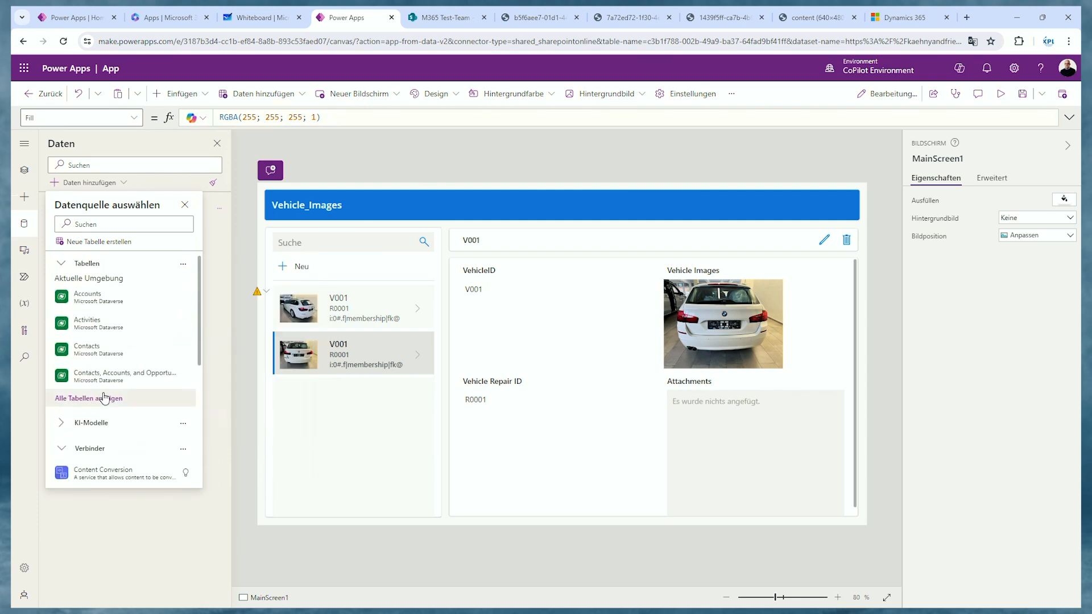
pyautogui.moveTo(86, 298)
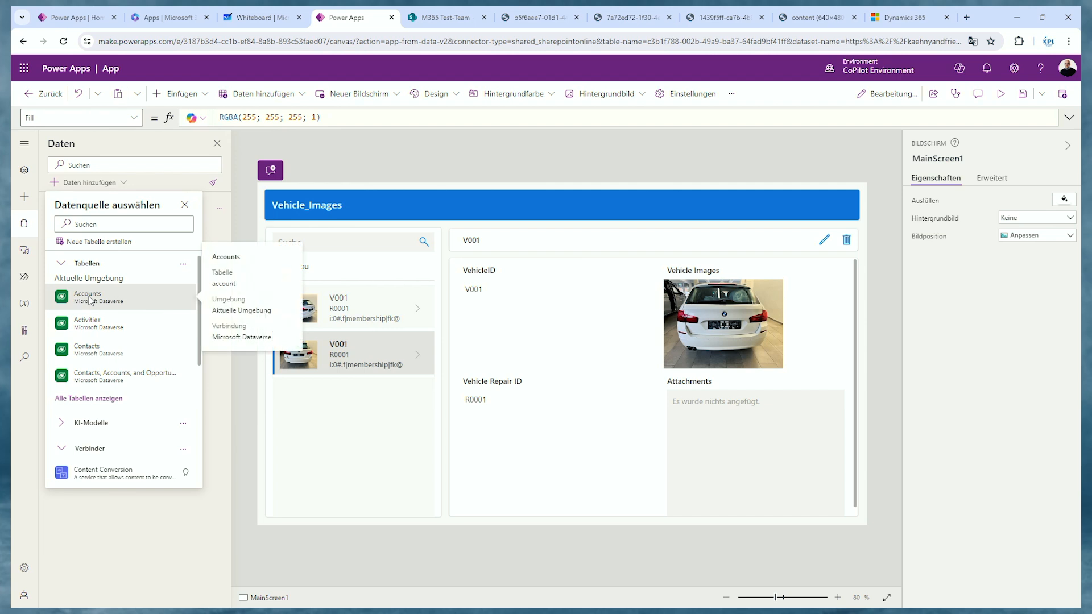
pyautogui.moveTo(91, 352)
pyautogui.click(90, 351)
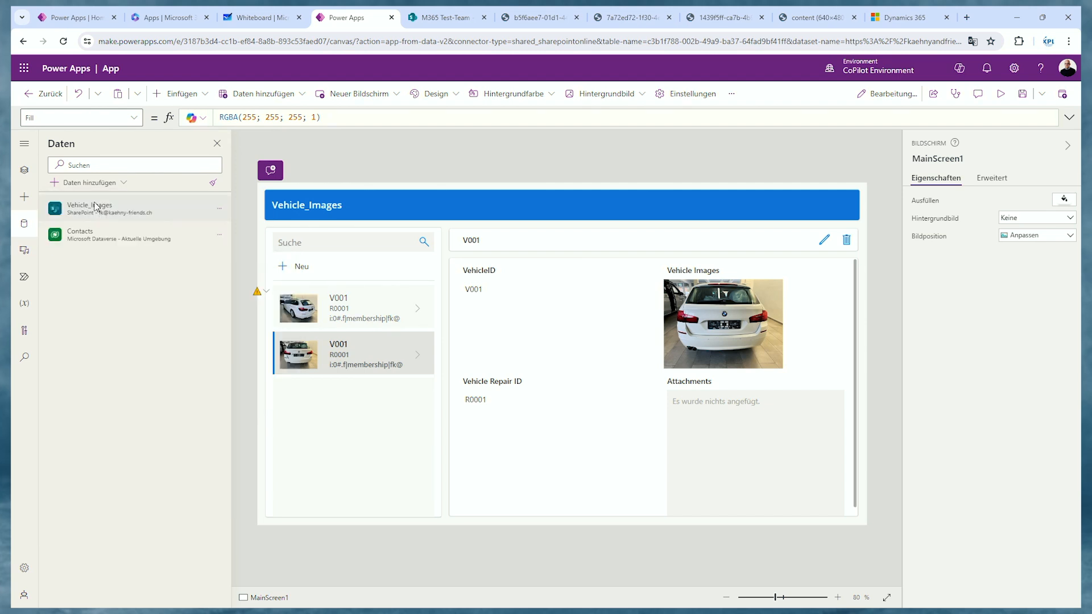
pyautogui.moveTo(93, 208)
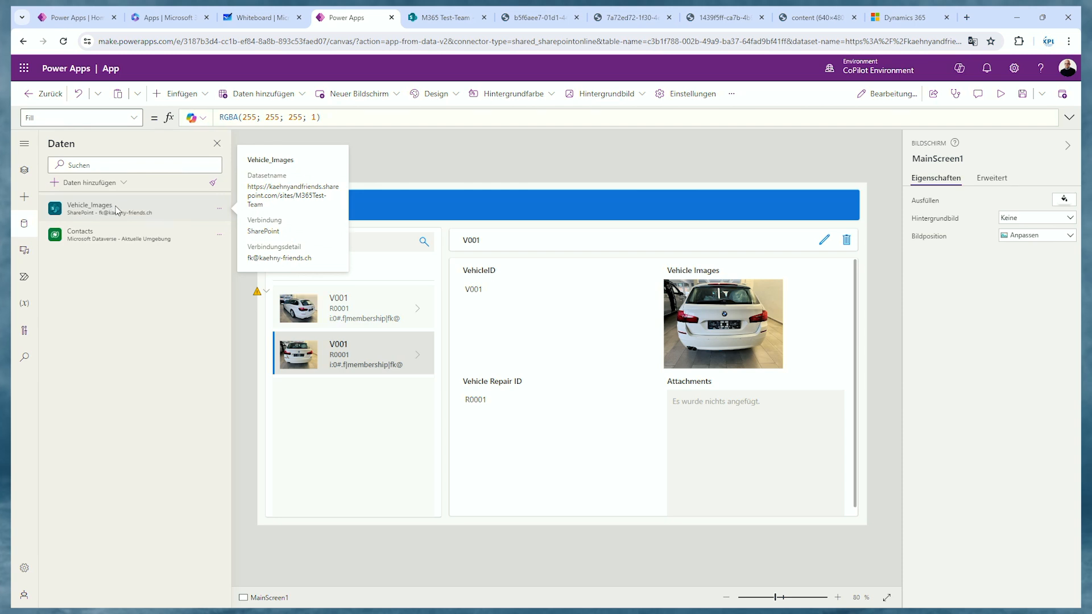
pyautogui.moveTo(85, 234)
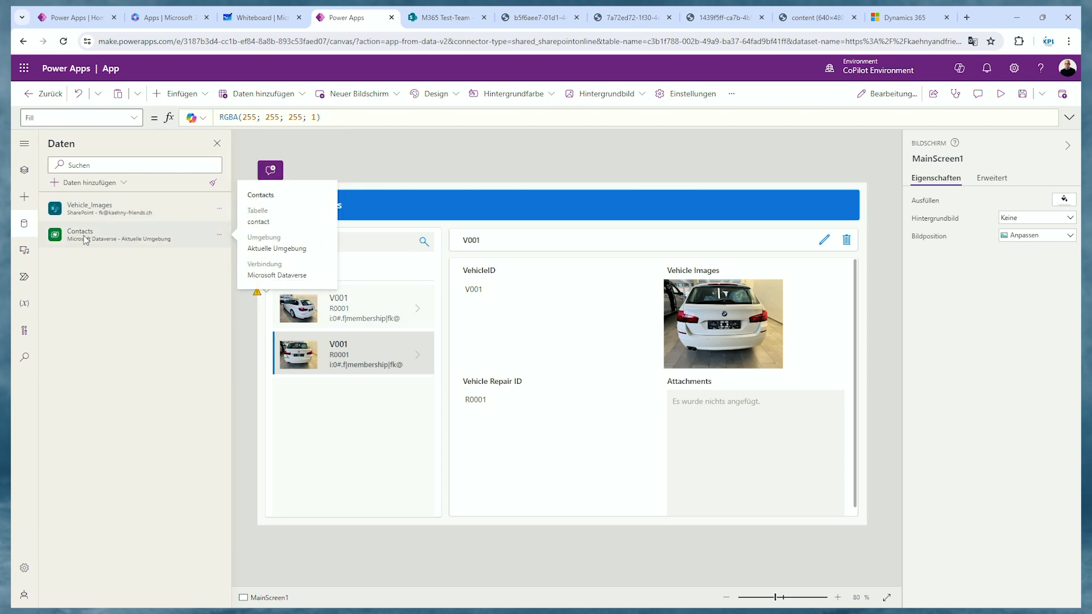
# - Search the data sources for "Vehi" and add the Vehicle Descriptions table from Microsoft Dataverse to the app
pyautogui.click(72, 183)
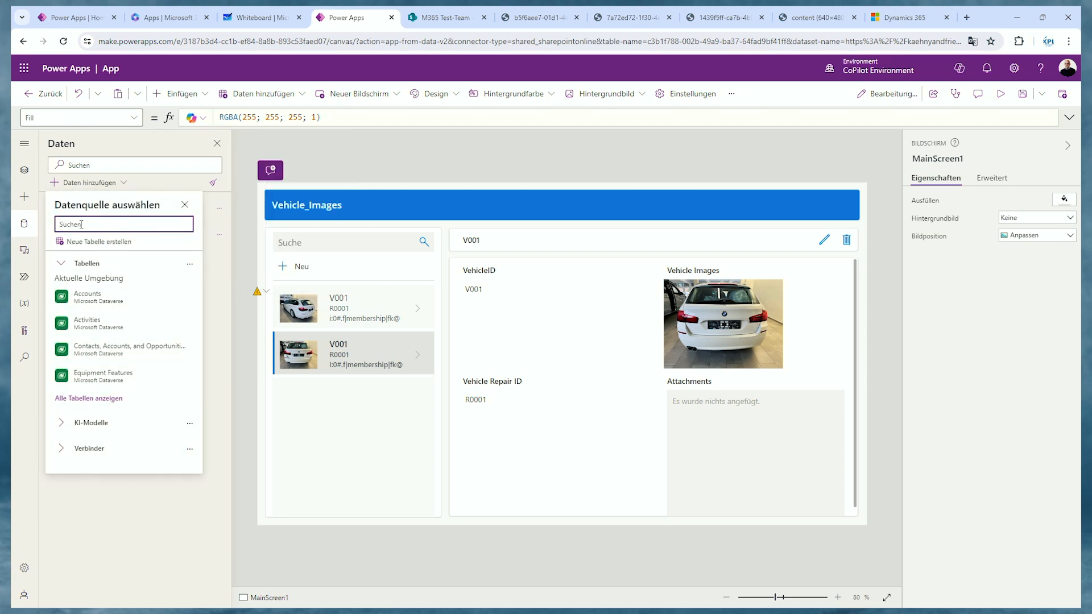
pyautogui.click(103, 404)
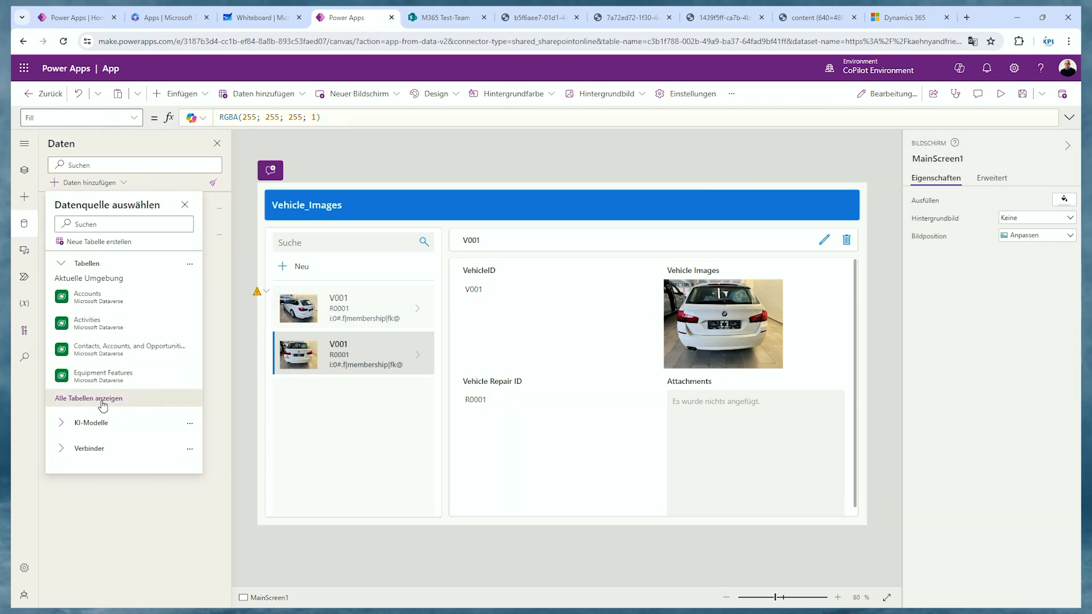
pyautogui.scroll(-5, 114, 364)
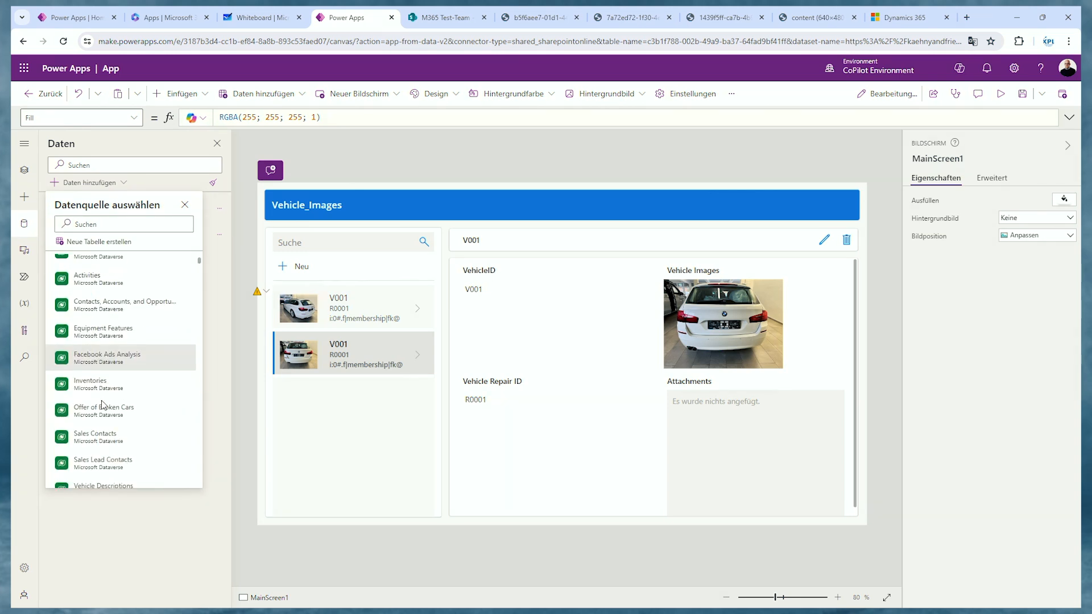
pyautogui.click(104, 223)
pyautogui.write('Vehi')
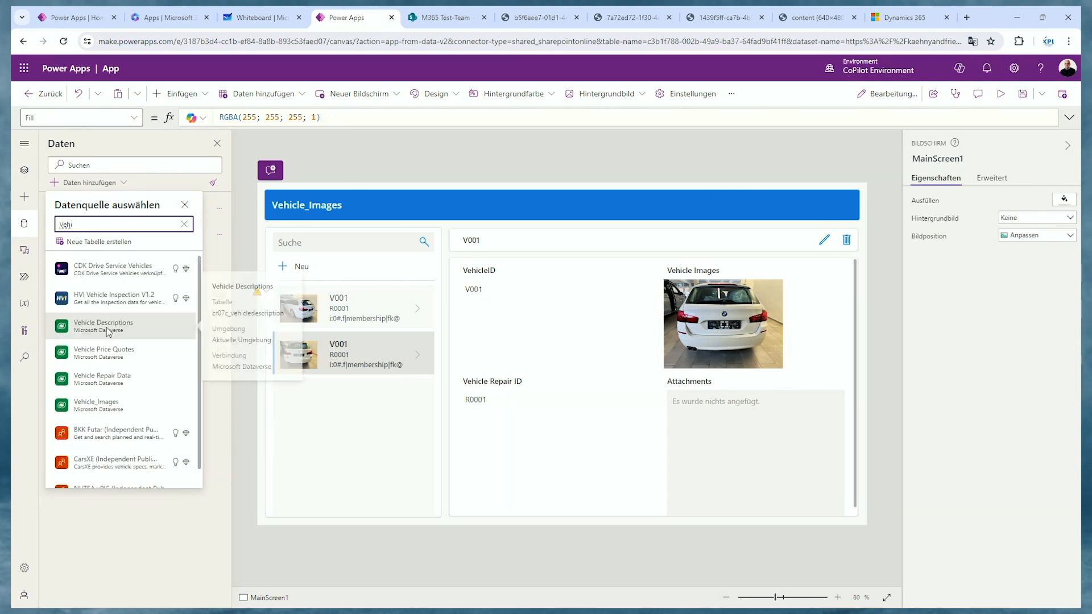
pyautogui.press('BackSpace')
pyautogui.press('BackSpace')
pyautogui.press('BackSpace')
pyautogui.press('BackSpace')
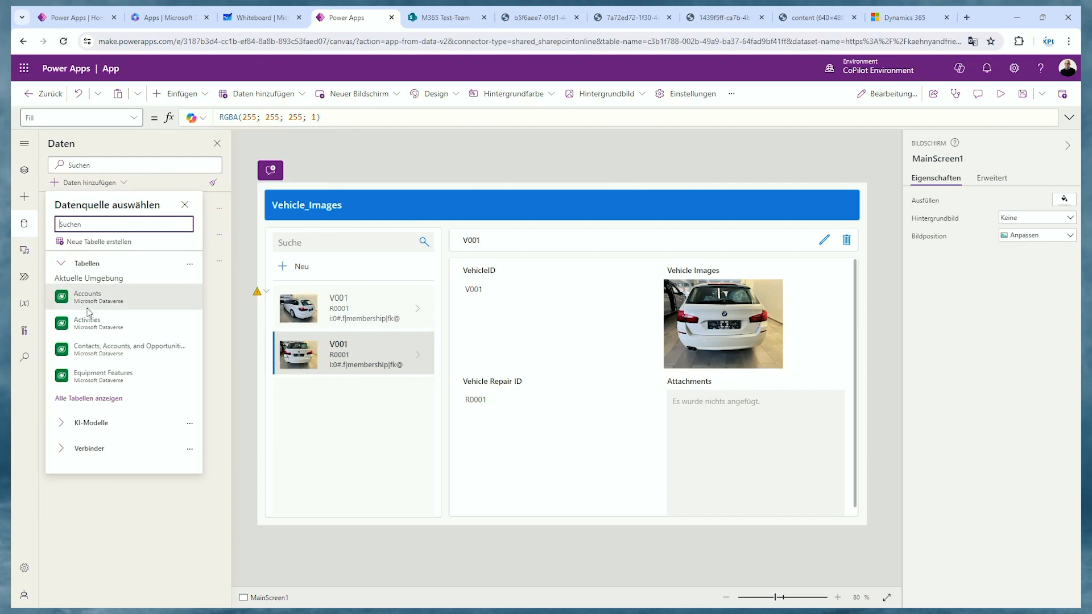
# - Search the data sources for "Repai" and add the Vehicle Repair Data table from Microsoft Dataverse to the app
pyautogui.click(86, 396)
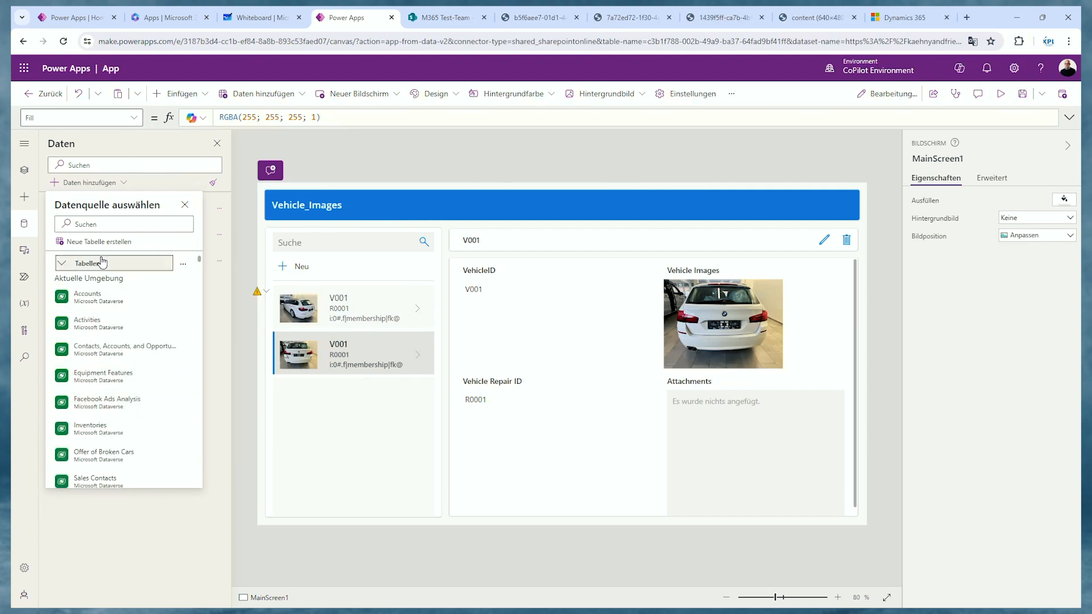
pyautogui.click(116, 225)
pyautogui.write('Repai')
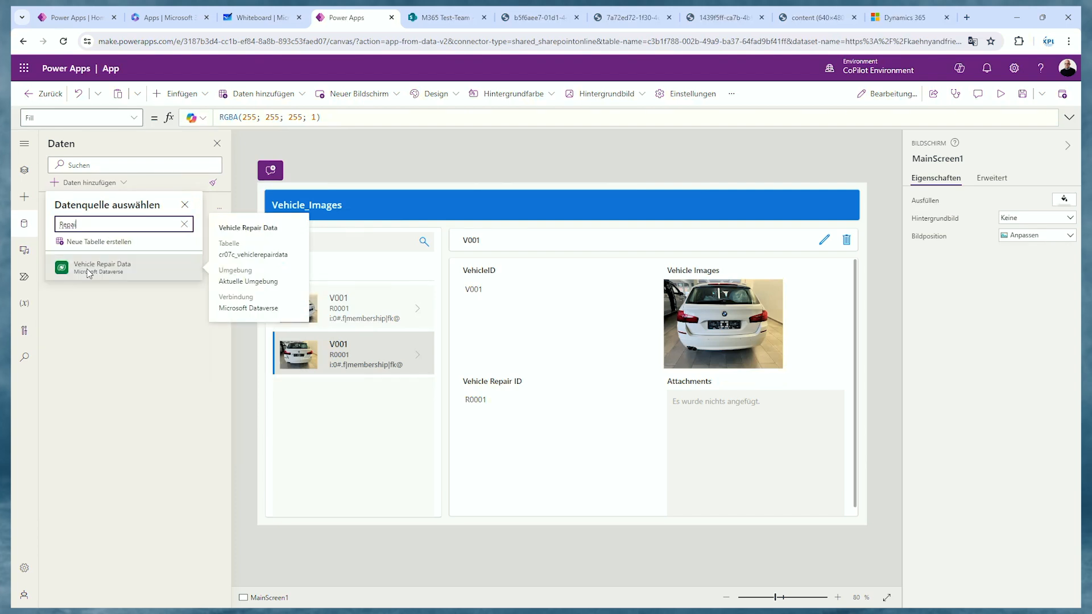
pyautogui.click(90, 272)
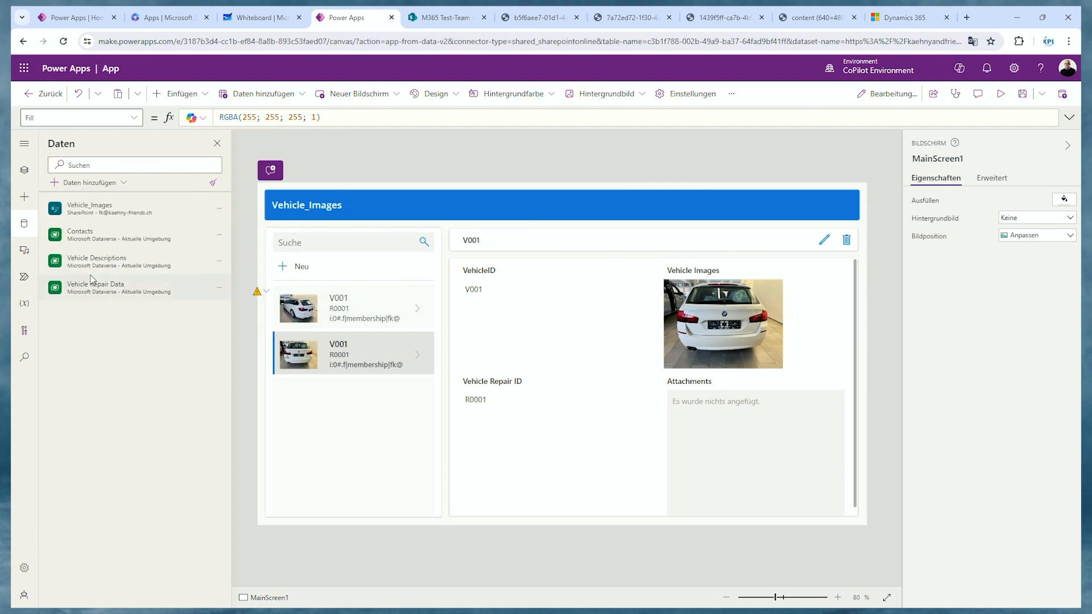
pyautogui.moveTo(98, 262)
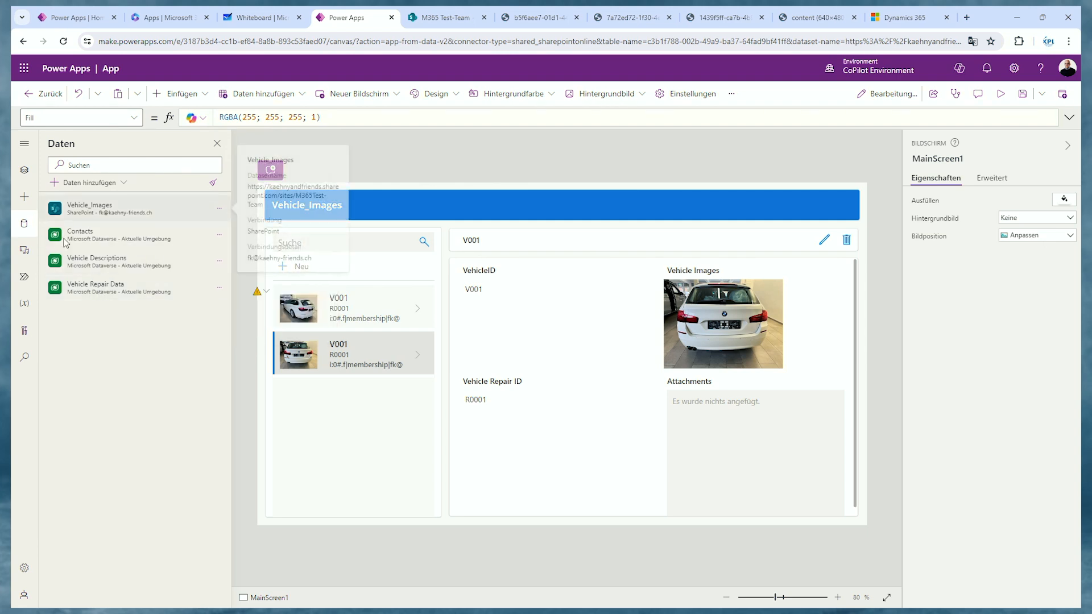
pyautogui.moveTo(121, 230)
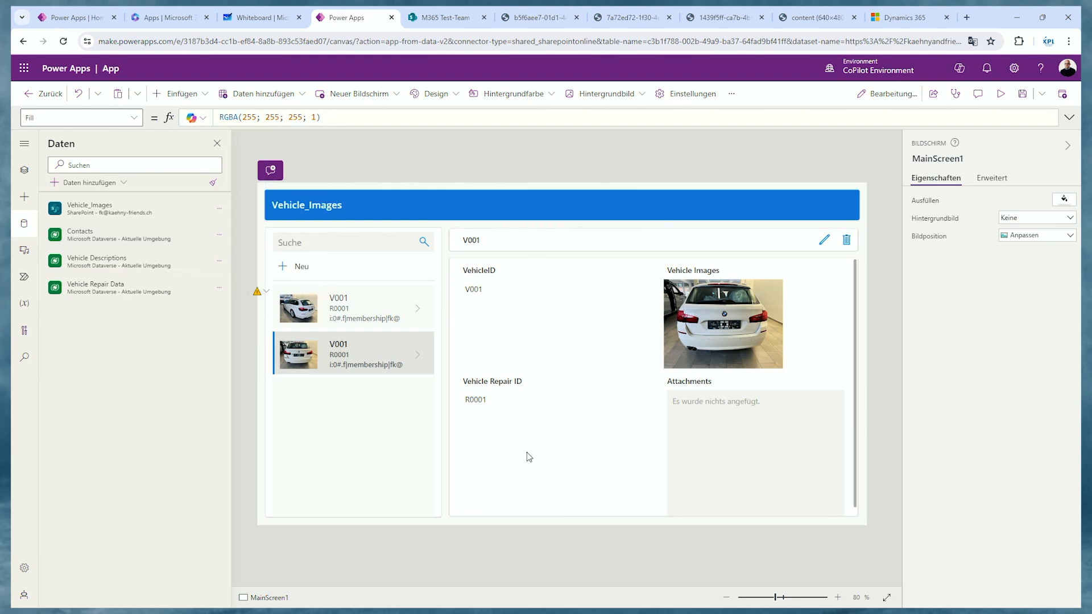
# - Save the app under the name Vehicle-Picture-App and show the structure of its screens
pyautogui.click(1022, 97)
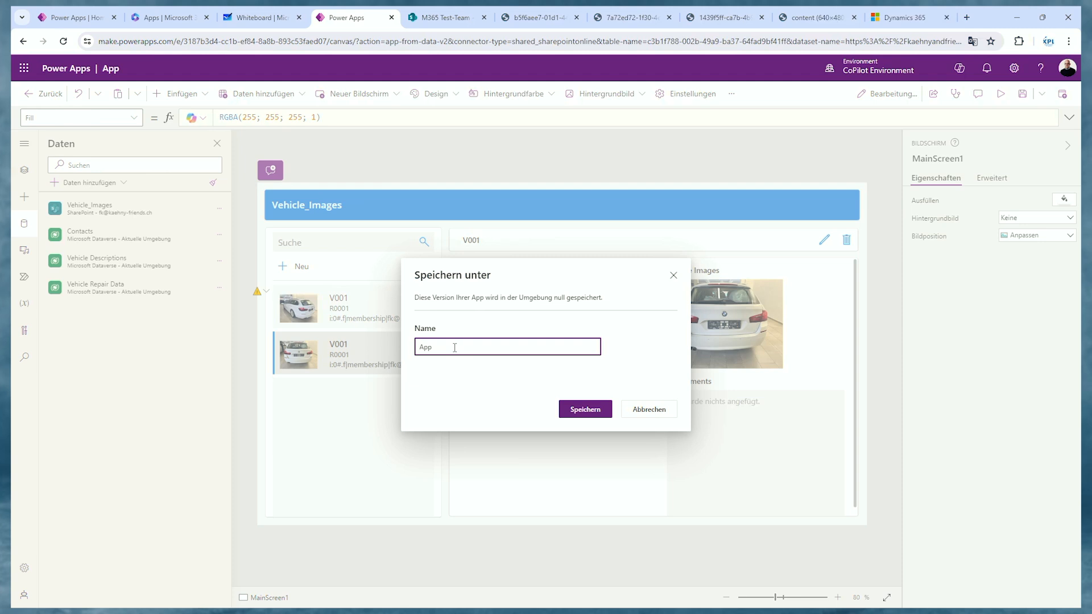
pyautogui.write('Vehicle-Picture-')
pyautogui.click(583, 412)
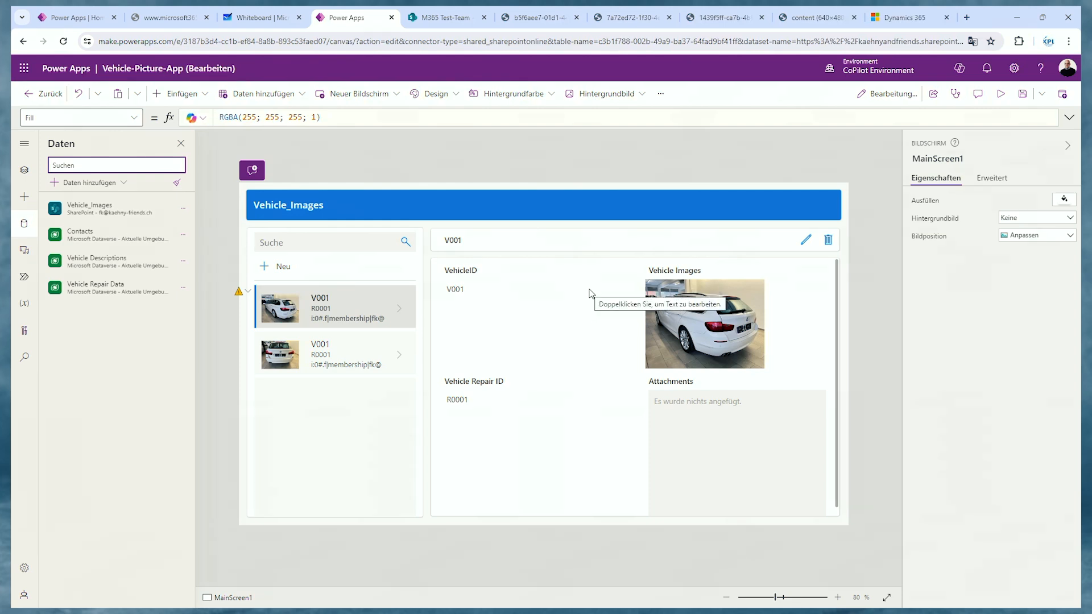
pyautogui.click(24, 170)
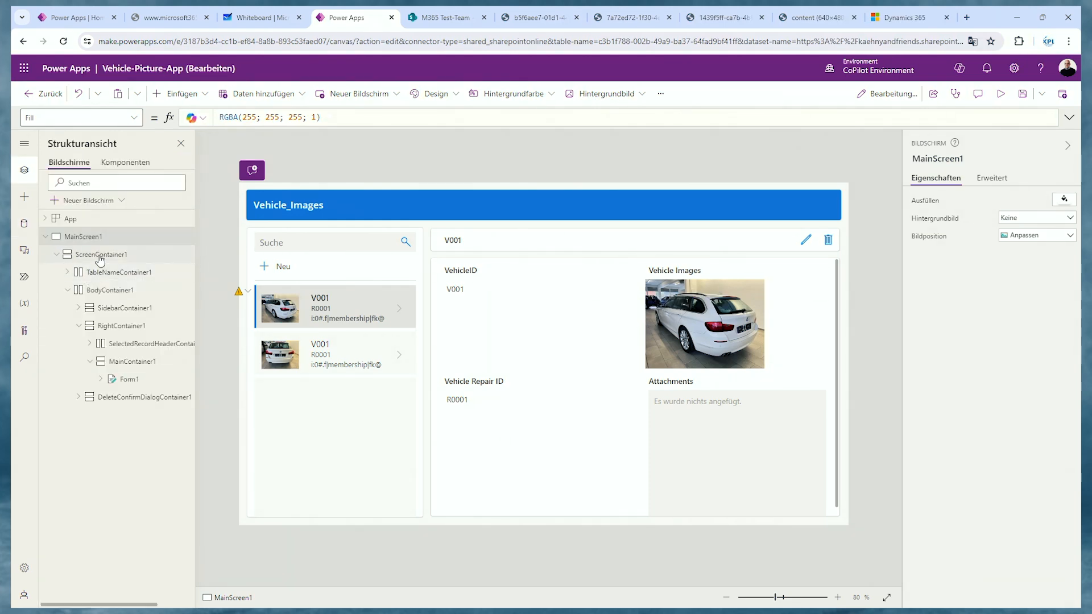
# - Examine which parts of MainScreen1 belong to ScreenContainer1, TableNameContainer1, MainContainer1 and BodyContainer1, including the search field, VehicleID card and record title
pyautogui.click(100, 257)
pyautogui.click(108, 274)
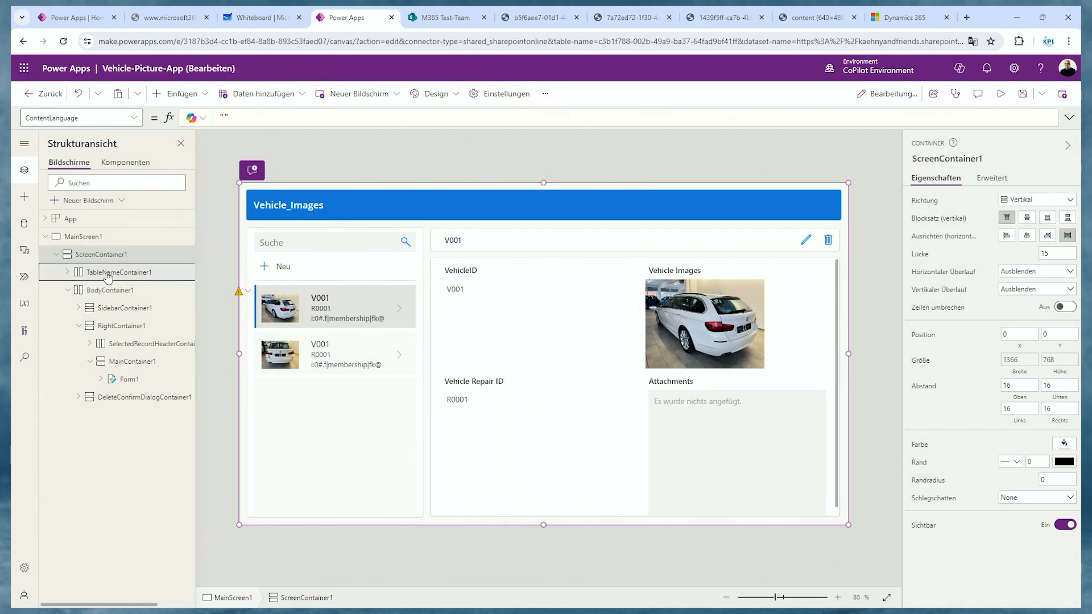
pyautogui.click(125, 364)
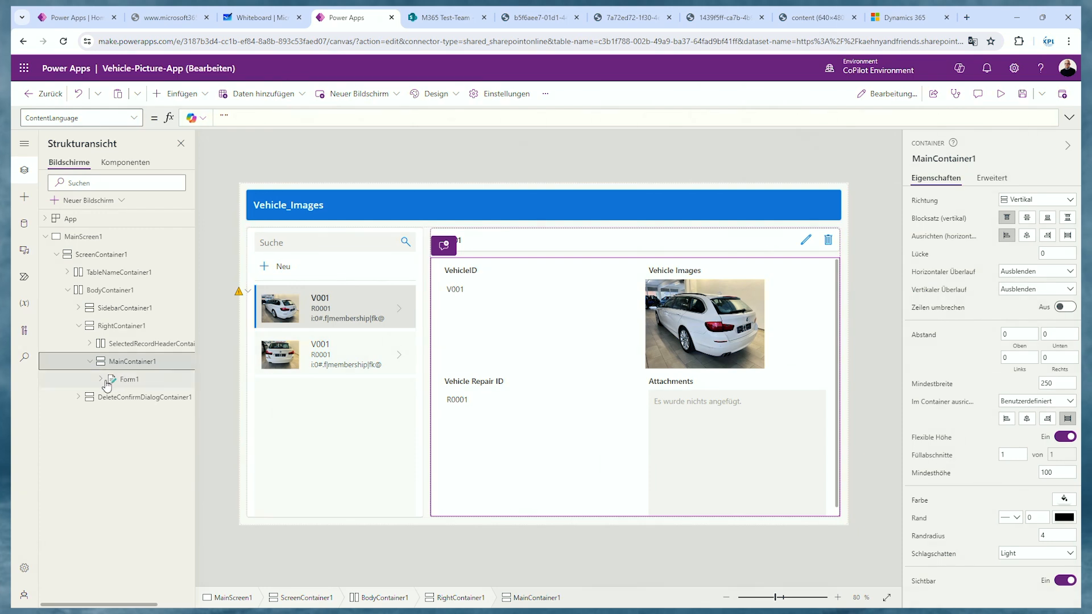
pyautogui.click(94, 276)
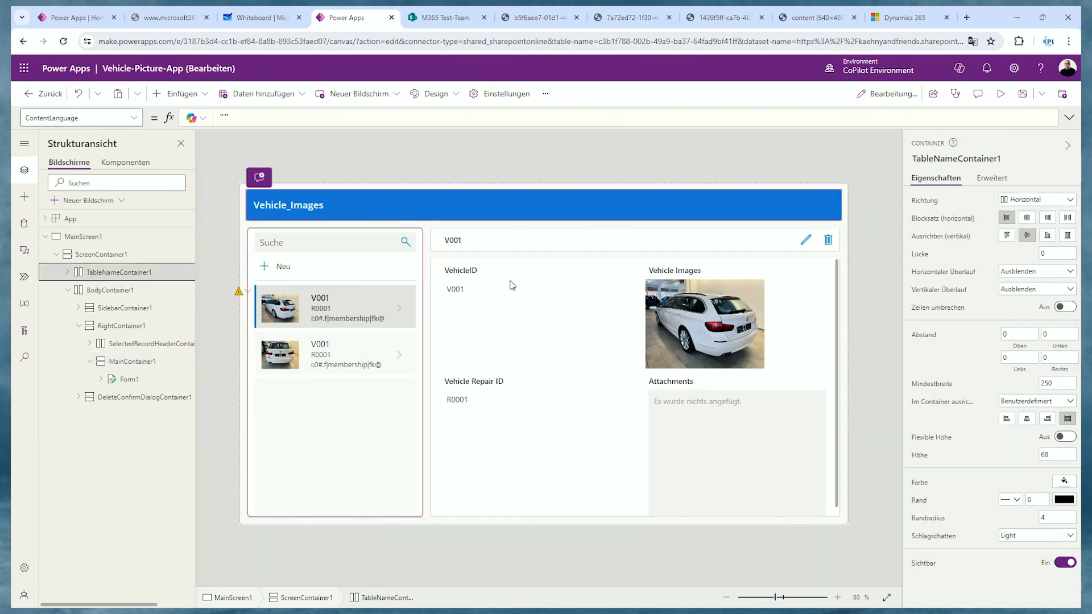
pyautogui.click(111, 292)
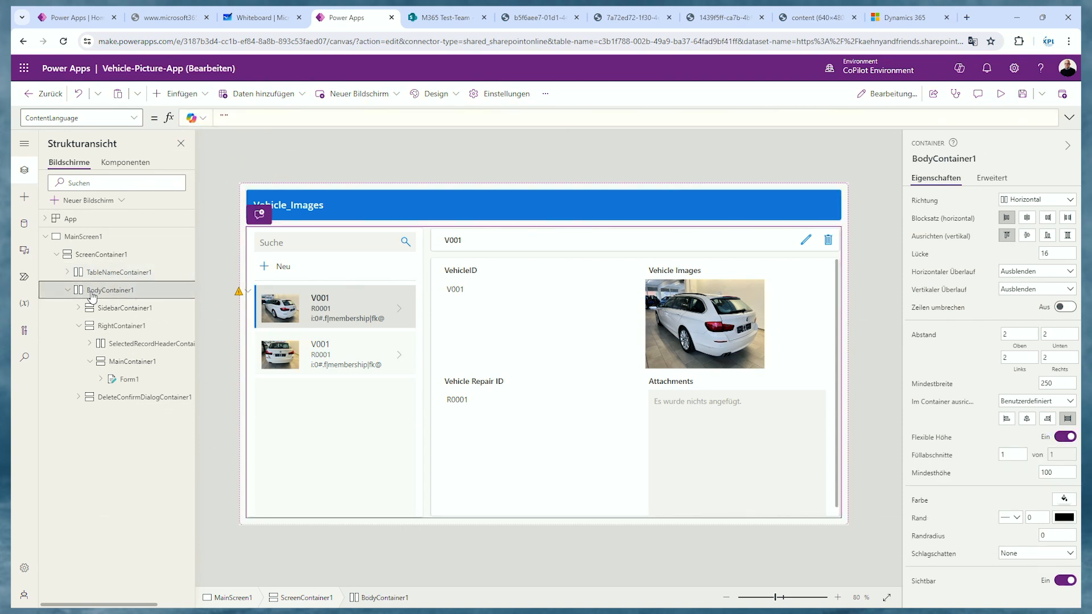
pyautogui.click(334, 272)
pyautogui.click(389, 242)
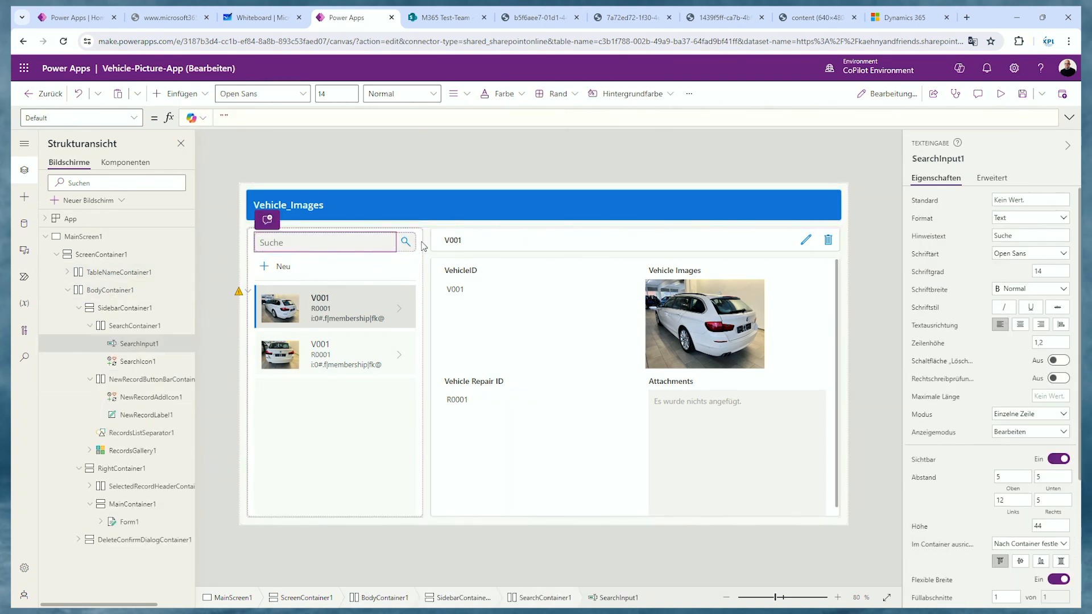
pyautogui.click(423, 246)
pyautogui.click(478, 276)
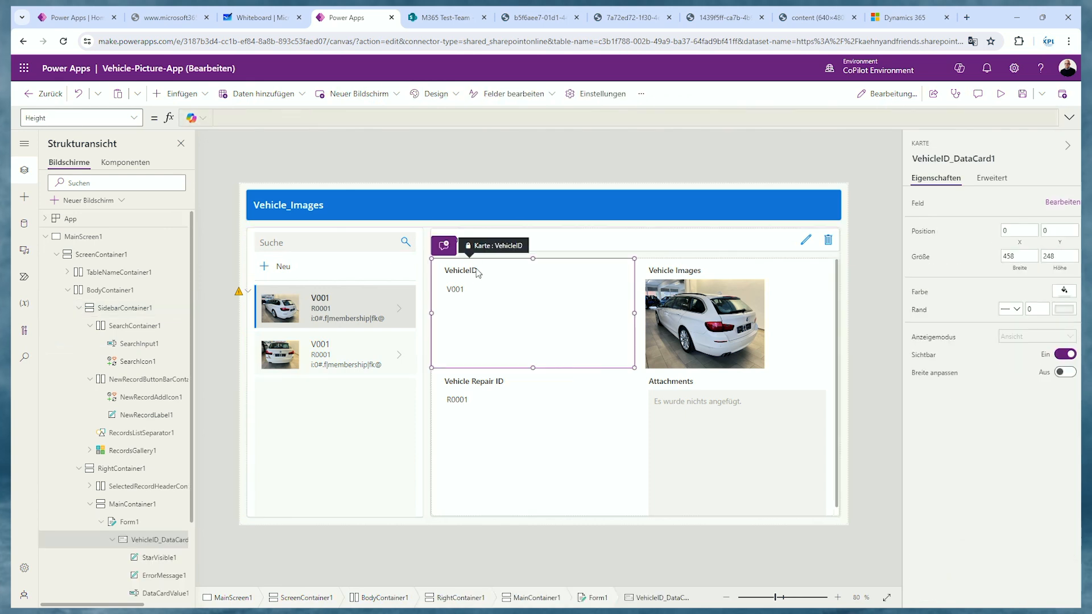
pyautogui.click(523, 245)
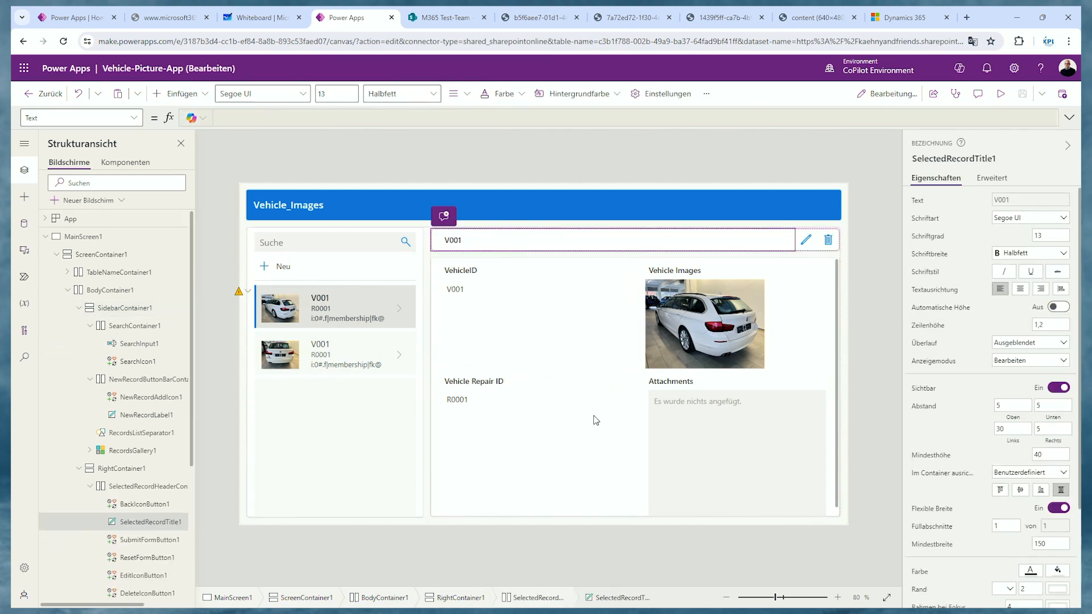
pyautogui.click(570, 458)
# - Compare the areas covered by SidebarContainer1 and BodyContainer1 with the VehicleID and Vehicle Repair ID cards in the form
pyautogui.click(108, 310)
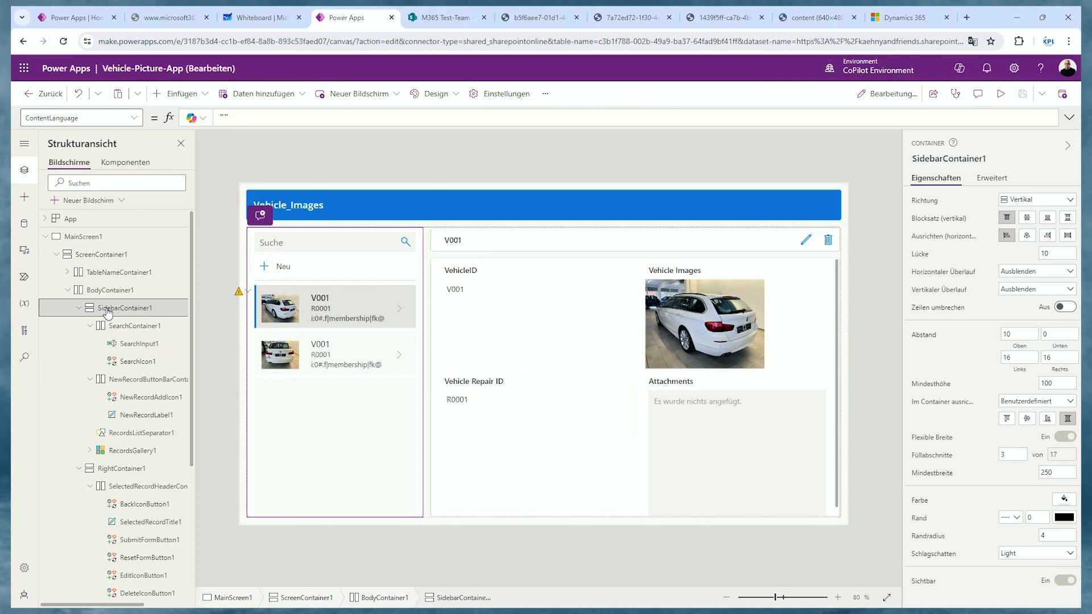
pyautogui.click(92, 290)
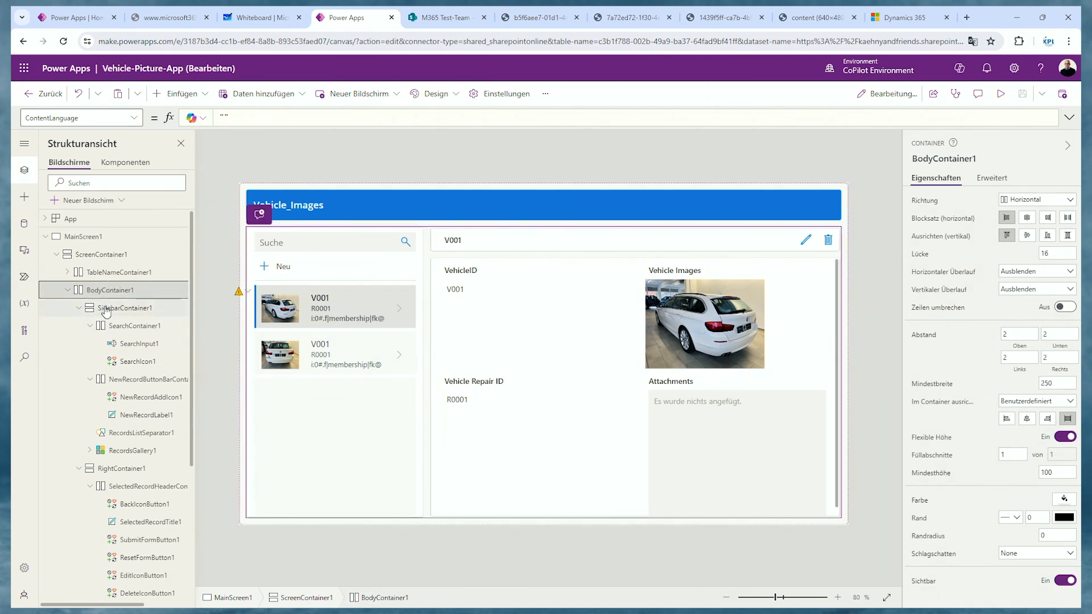
pyautogui.click(106, 310)
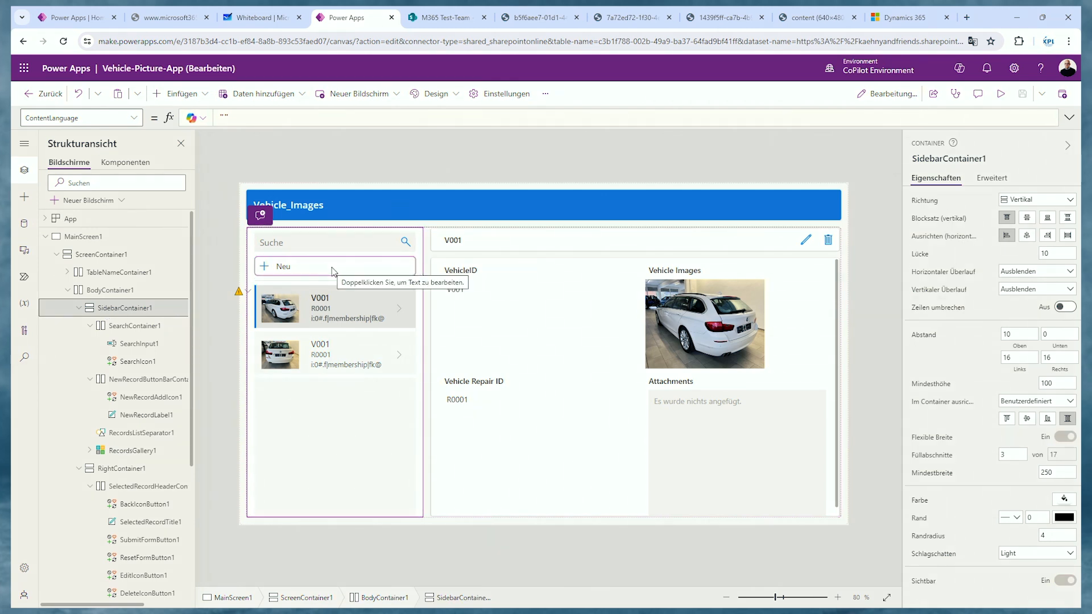
pyautogui.click(536, 356)
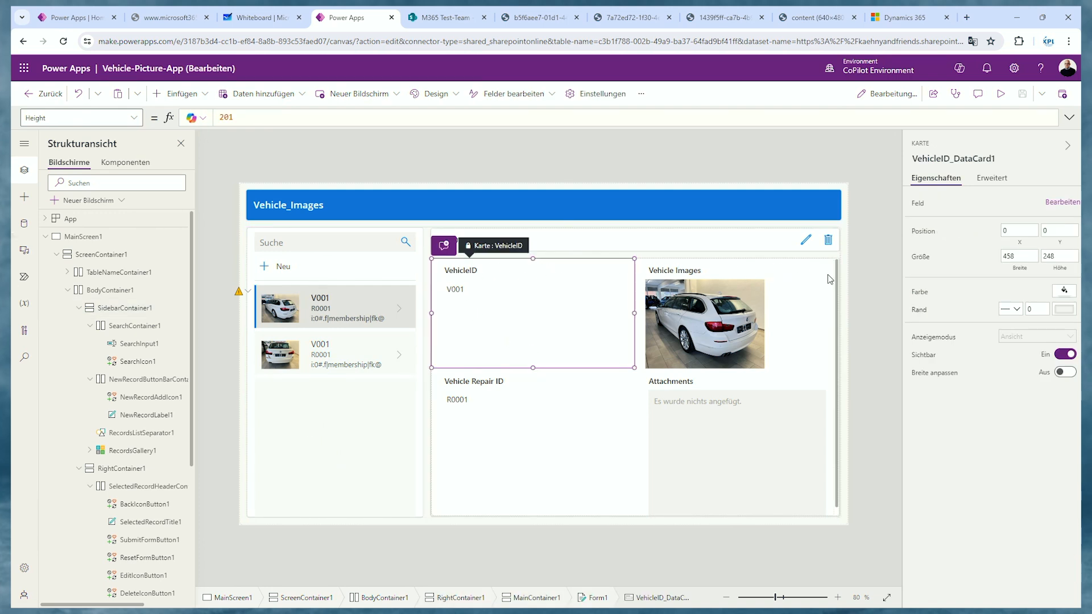
pyautogui.click(538, 449)
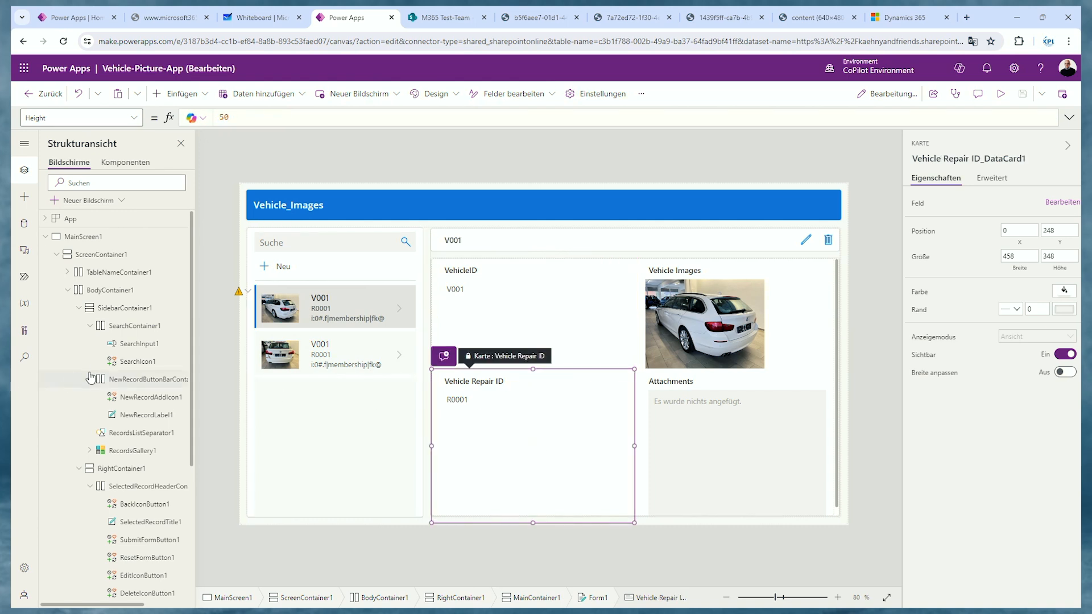
# - Collapse the nested groups in the structure and examine RecordsGallery1, RightContainer1, SelectedRecordHeaderContainer1, MainContainer1 and Form1
pyautogui.scroll(-3, 114, 398)
pyautogui.click(350, 252)
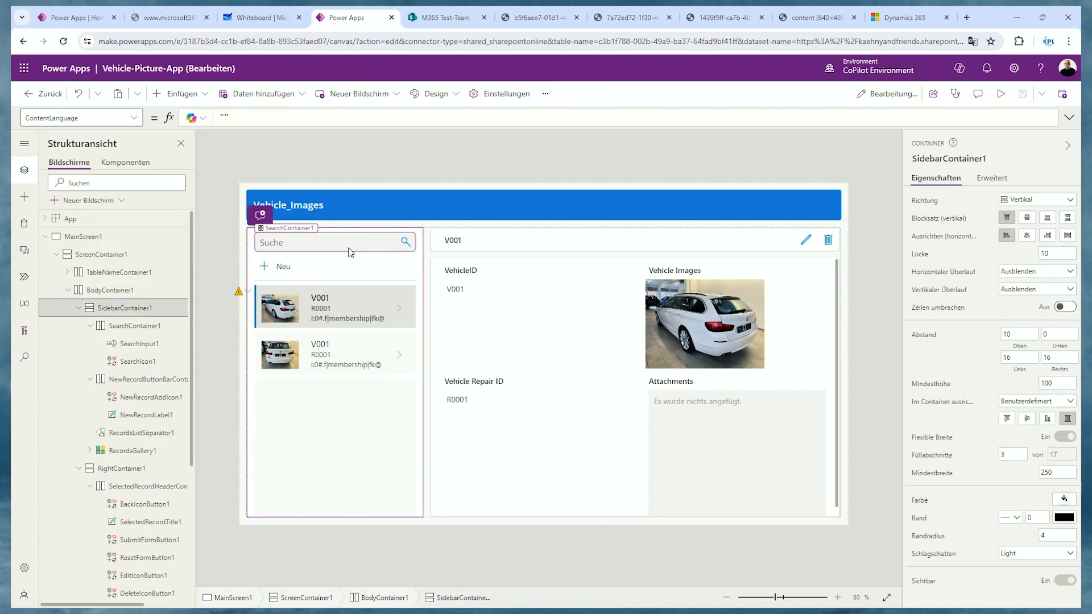
pyautogui.click(90, 326)
pyautogui.click(89, 343)
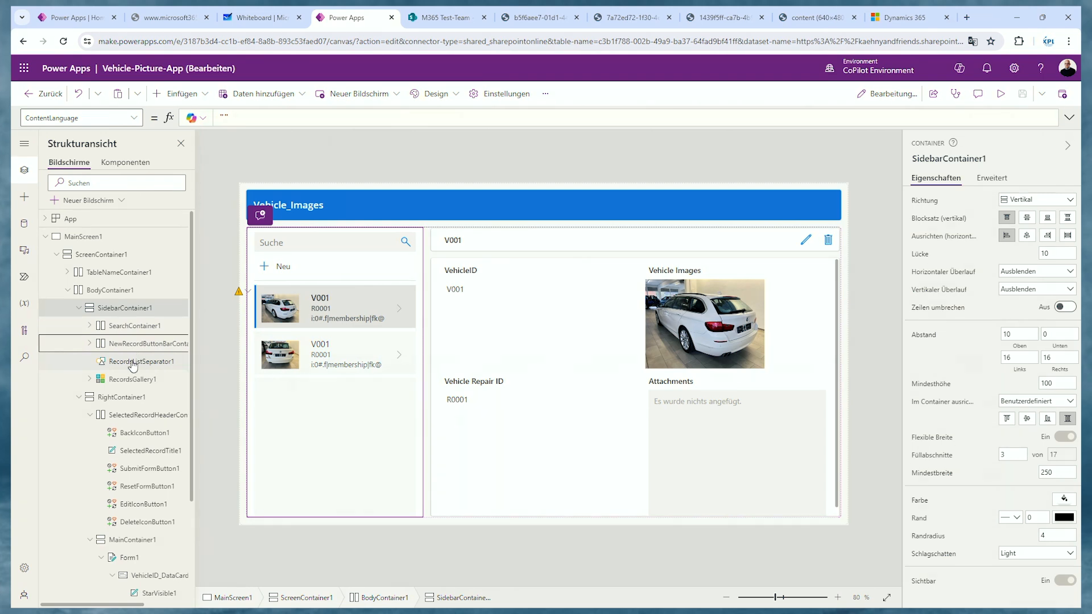
pyautogui.click(119, 382)
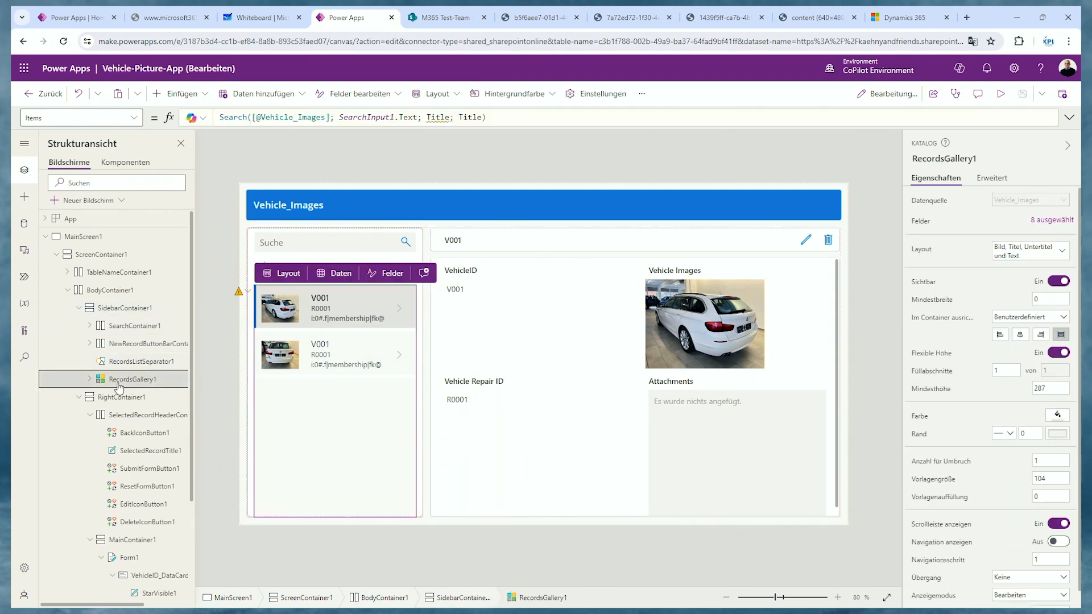
pyautogui.click(119, 396)
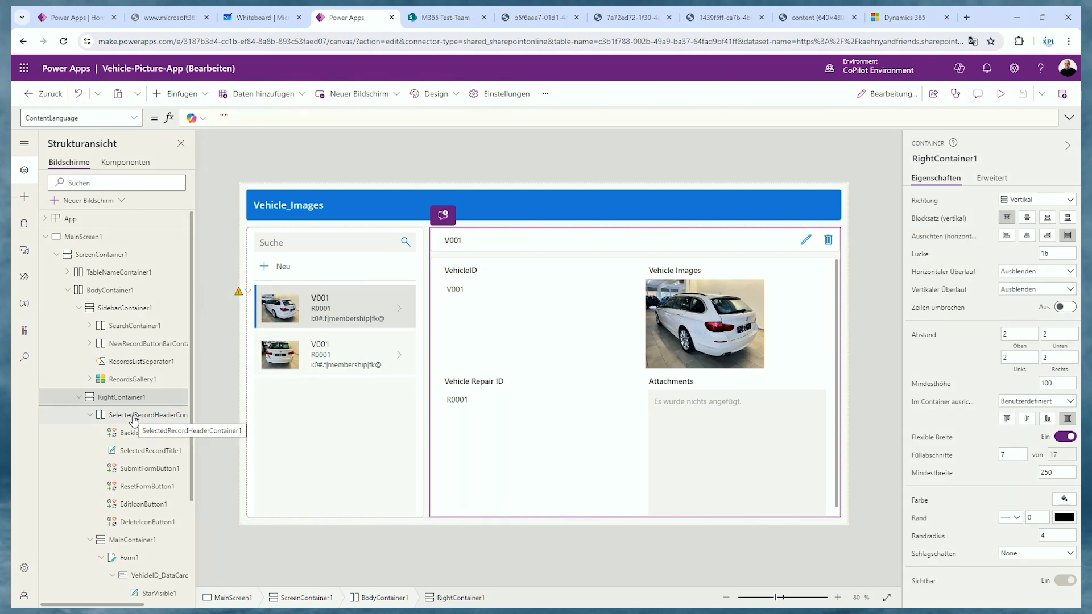
pyautogui.click(133, 418)
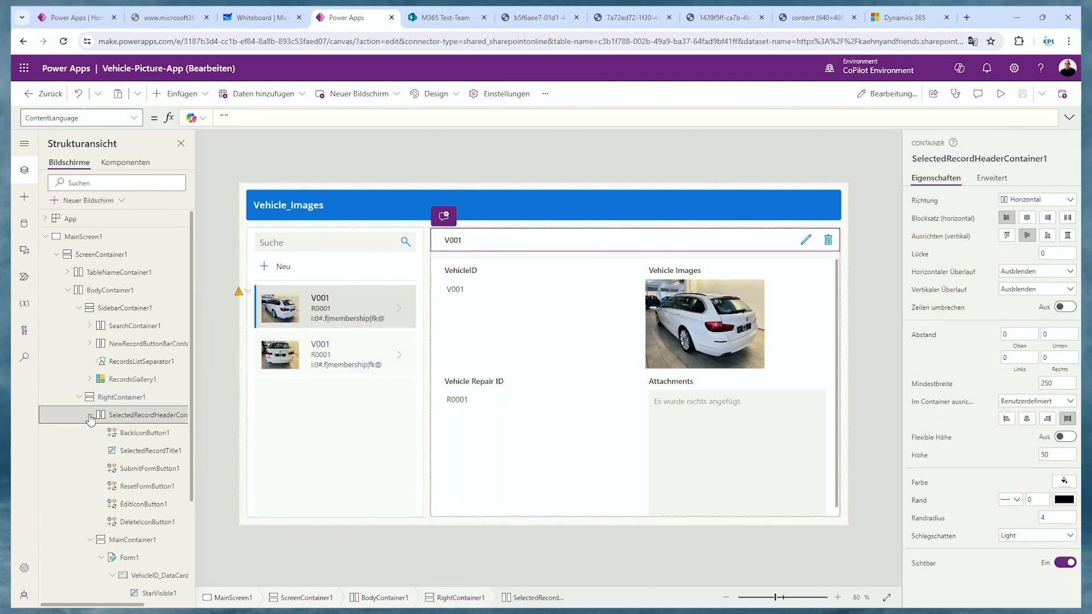
pyautogui.click(90, 415)
pyautogui.click(130, 433)
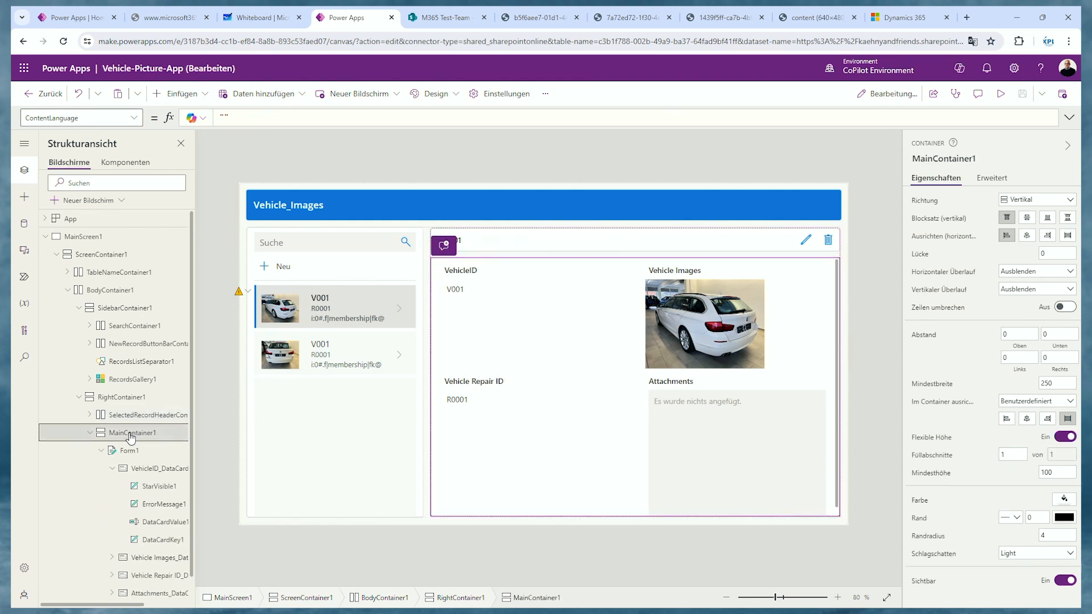
pyautogui.click(128, 452)
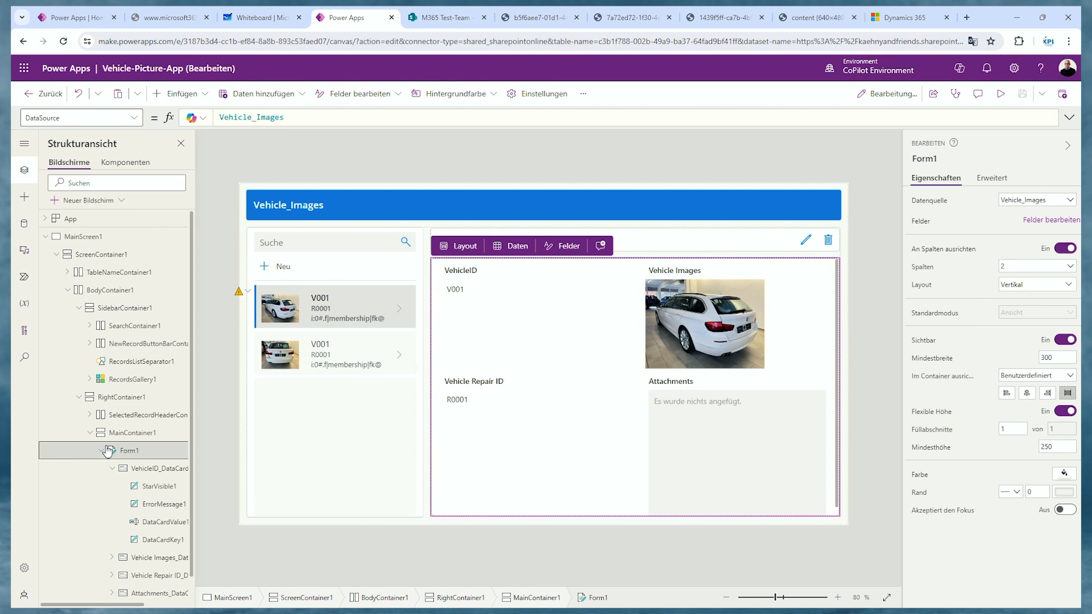
pyautogui.click(102, 451)
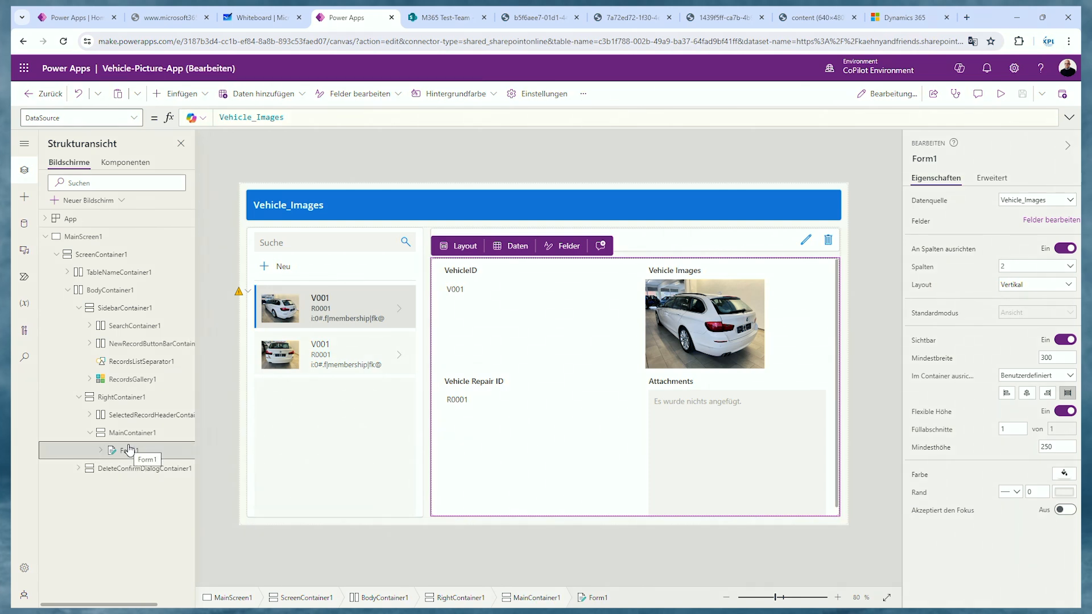
# - Insert a horizontal layout container on MainScreen1
pyautogui.click(24, 197)
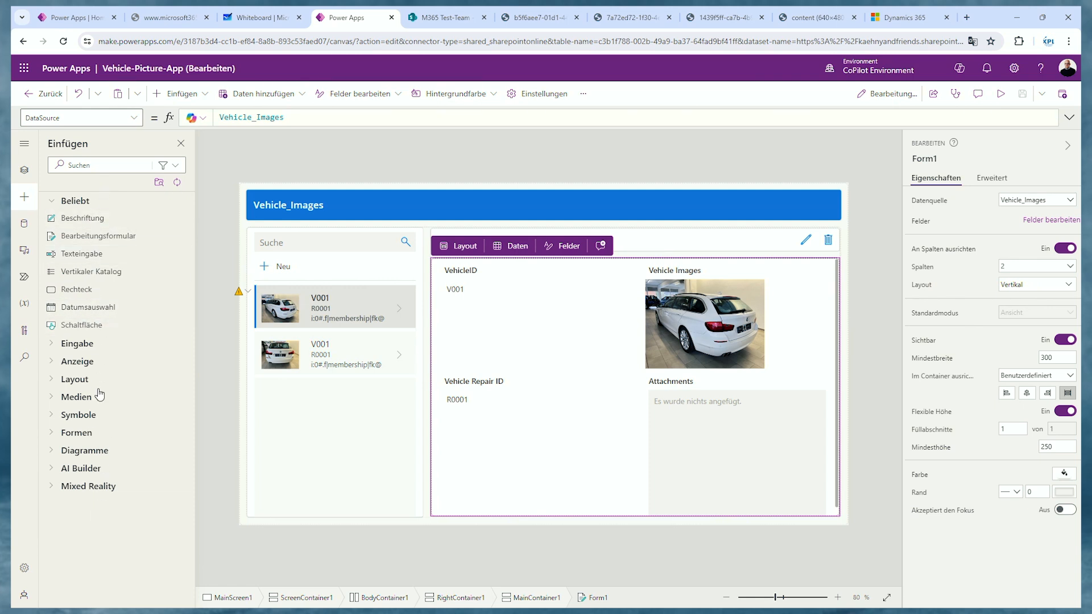
pyautogui.click(80, 379)
pyautogui.scroll(-2, 94, 392)
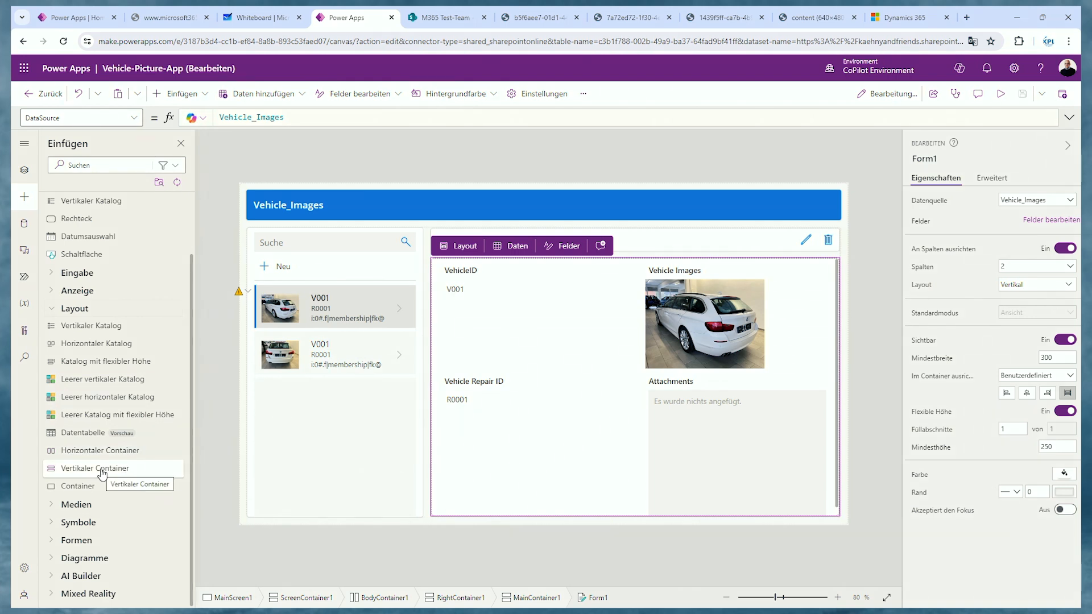
pyautogui.click(100, 452)
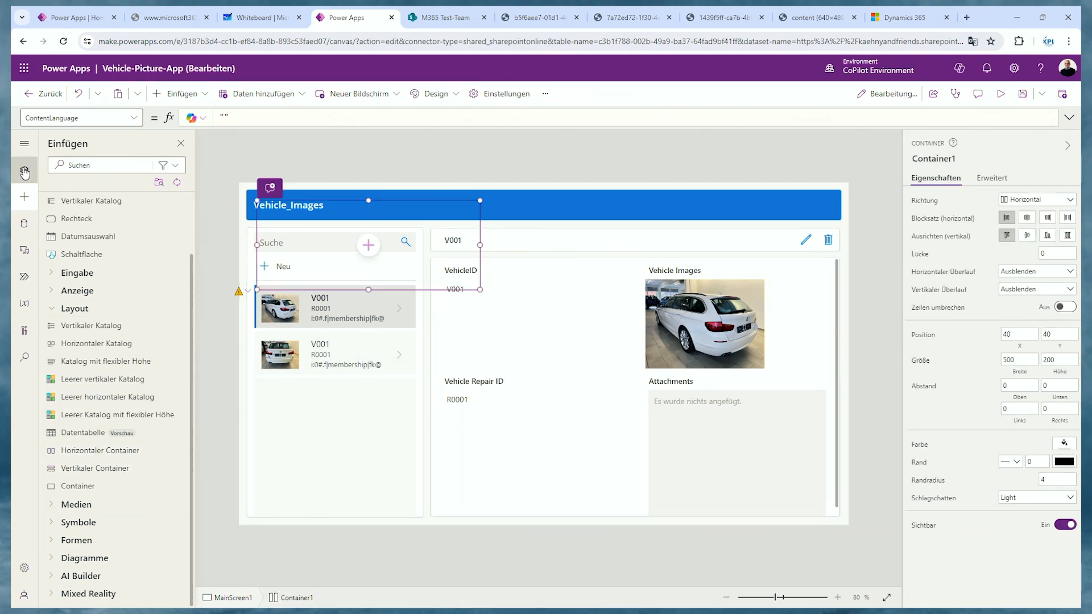
# - Cut Container1 from the top level of MainScreen1 and paste it into MainContainer1 alongside Form1
pyautogui.click(25, 171)
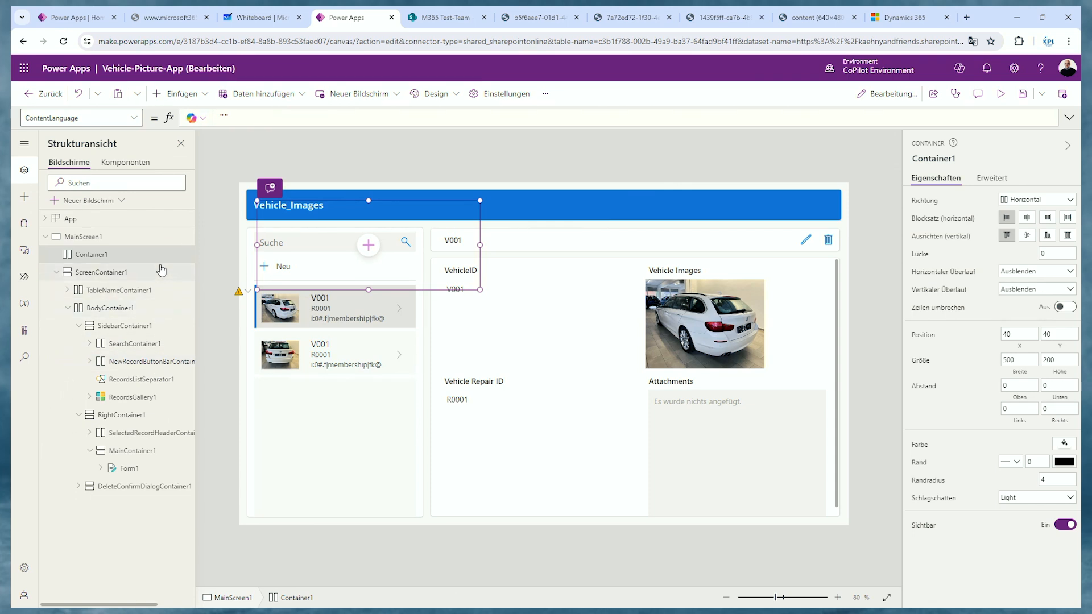
pyautogui.moveTo(195, 262); pyautogui.dragTo(234, 261)
pyautogui.click(223, 254)
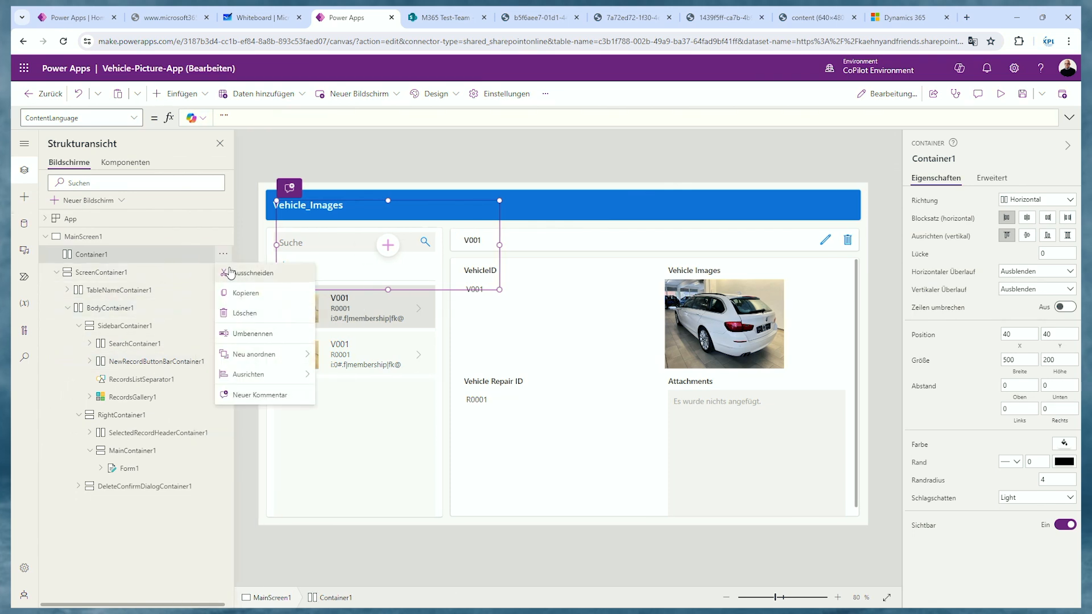
pyautogui.click(235, 274)
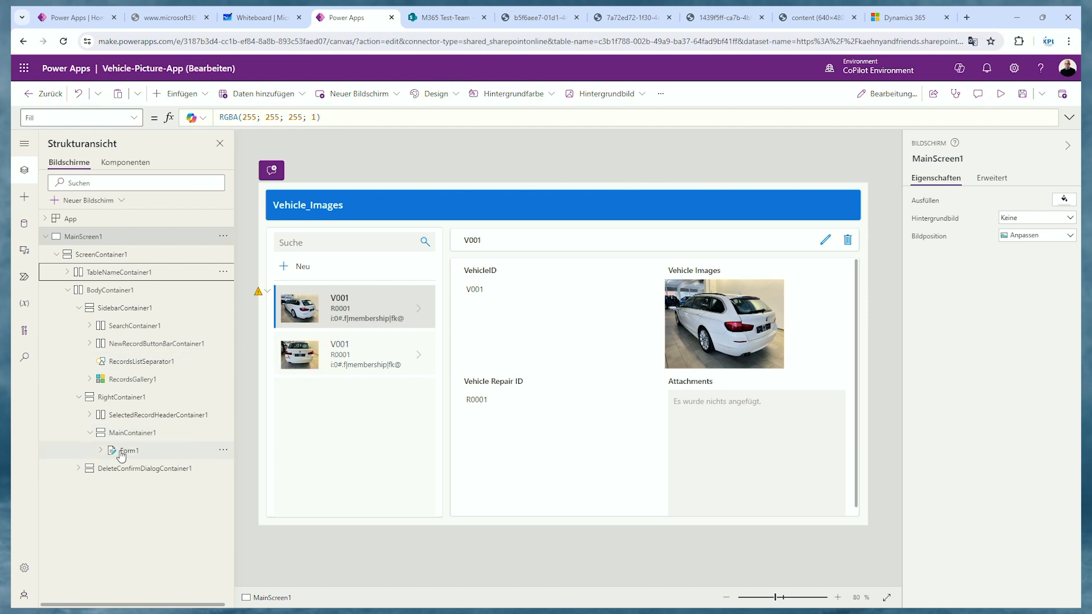
pyautogui.click(222, 450)
pyautogui.click(248, 296)
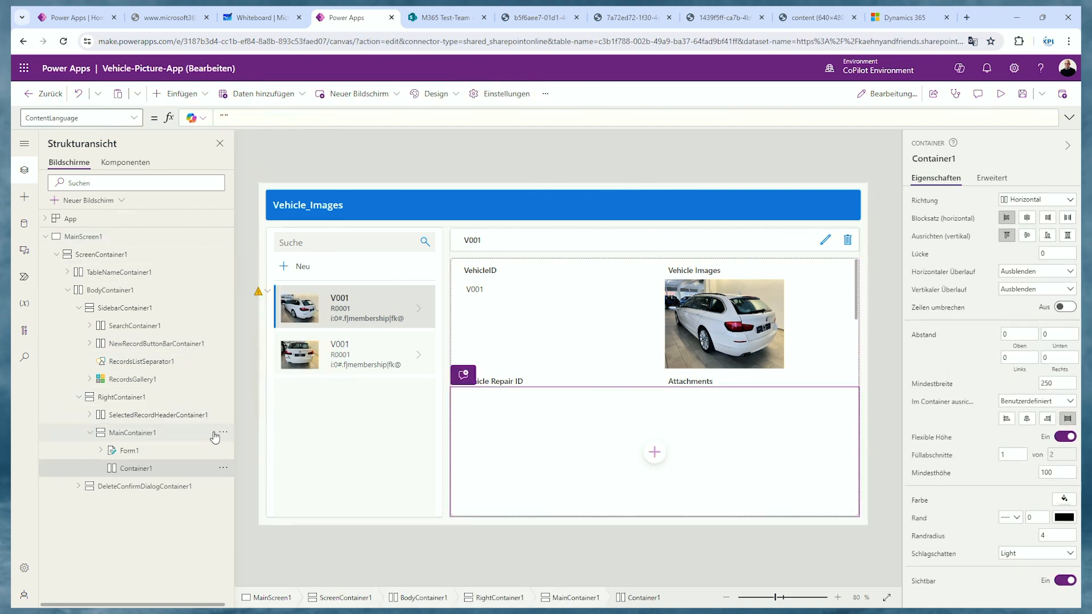
# - Reorder Container1 within MainContainer1 so that it sits above Form1
pyautogui.click(222, 434)
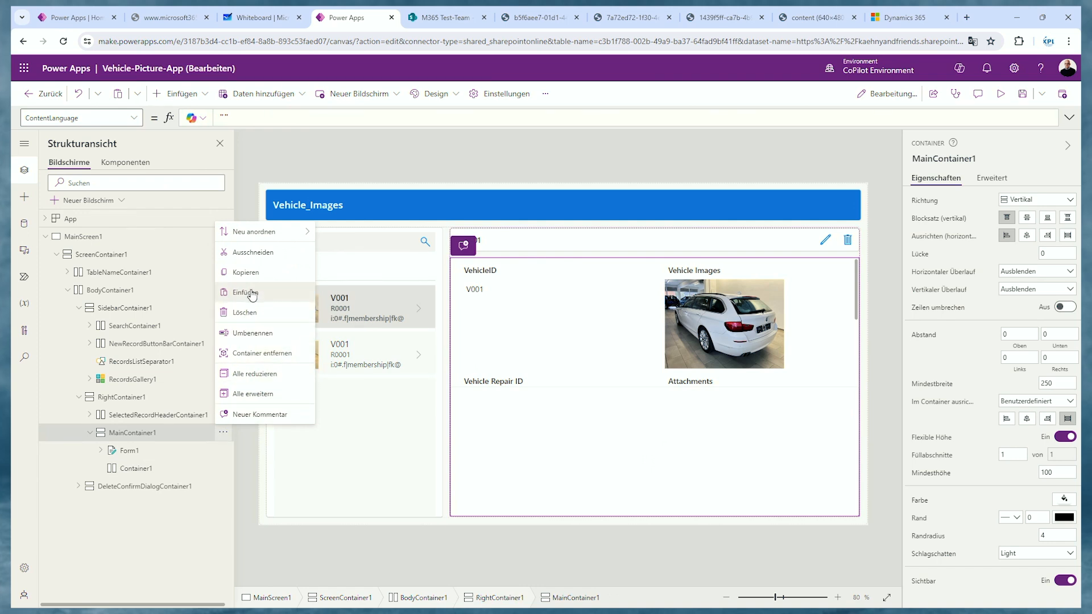
pyautogui.click(129, 452)
pyautogui.click(125, 469)
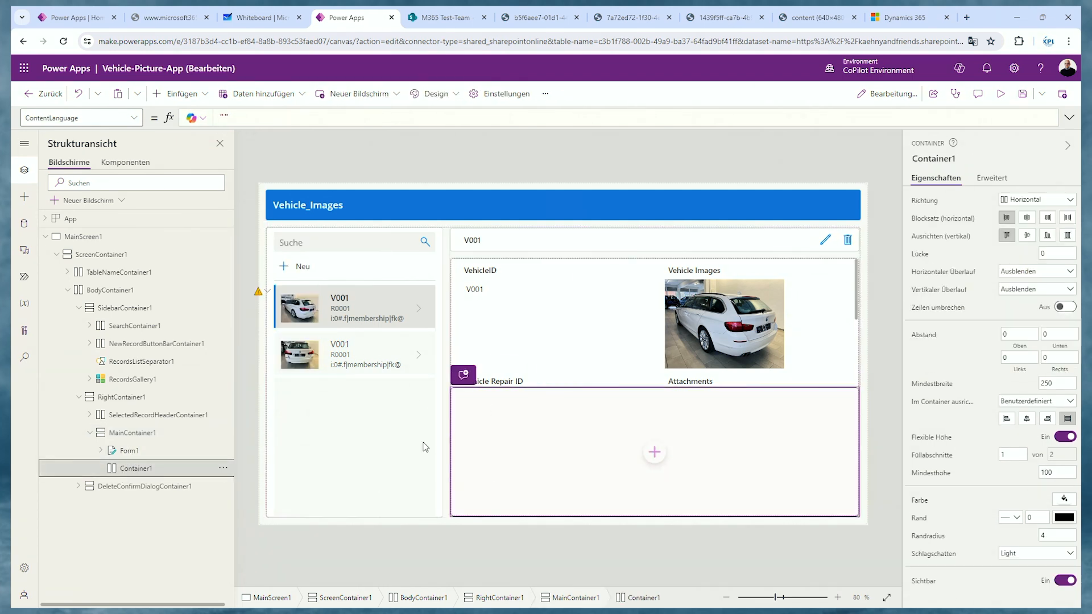
pyautogui.click(223, 468)
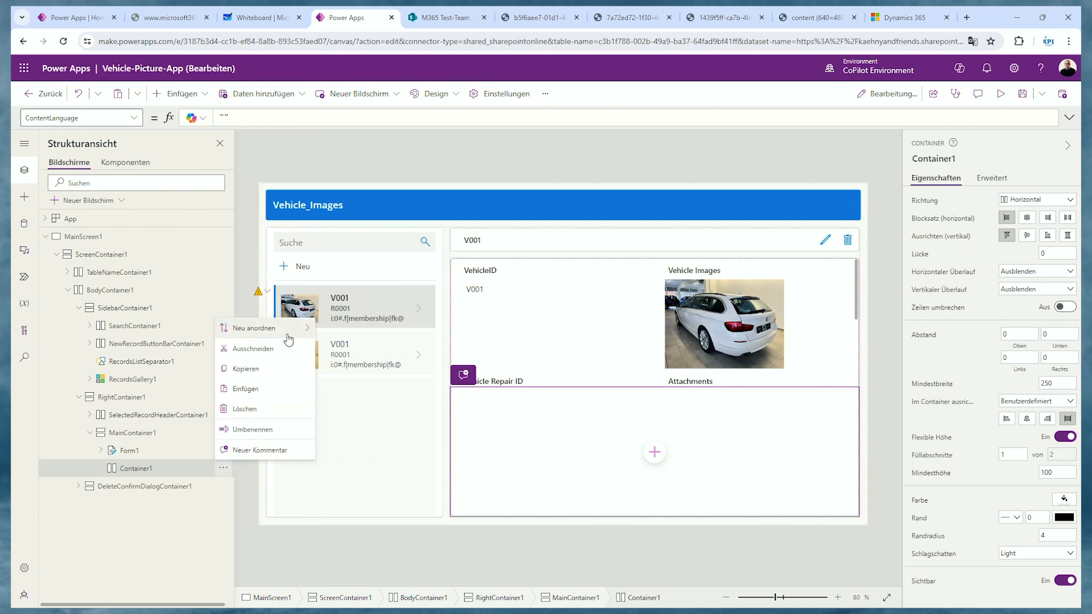
pyautogui.moveTo(311, 332)
pyautogui.click(352, 348)
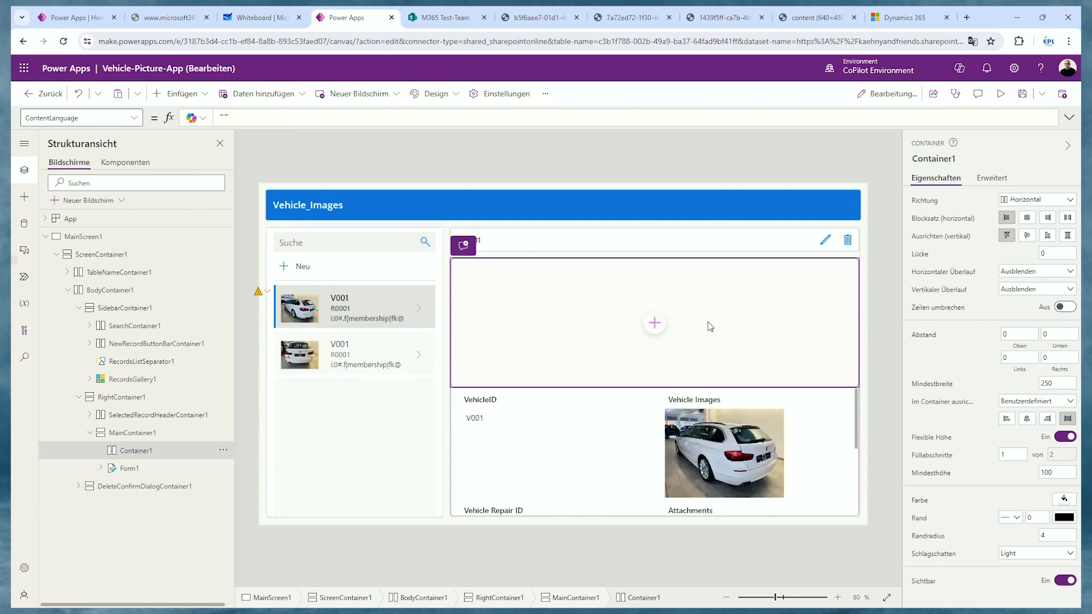
# - Set the Height property of Container1 to 50 and turn off its flexible height
pyautogui.click(134, 118)
pyautogui.scroll(3, 53, 209)
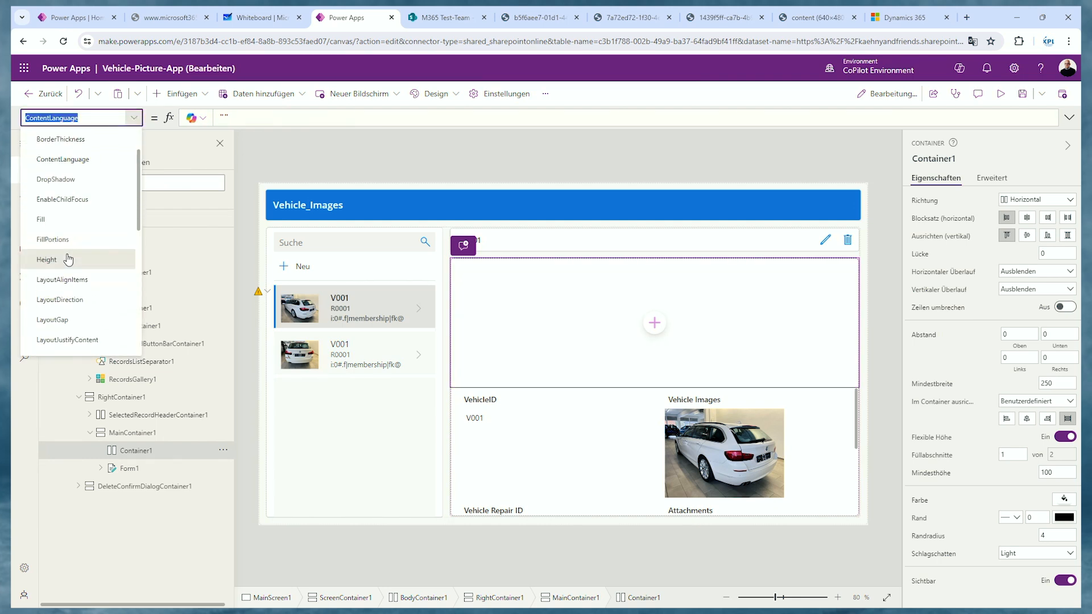
pyautogui.click(66, 256)
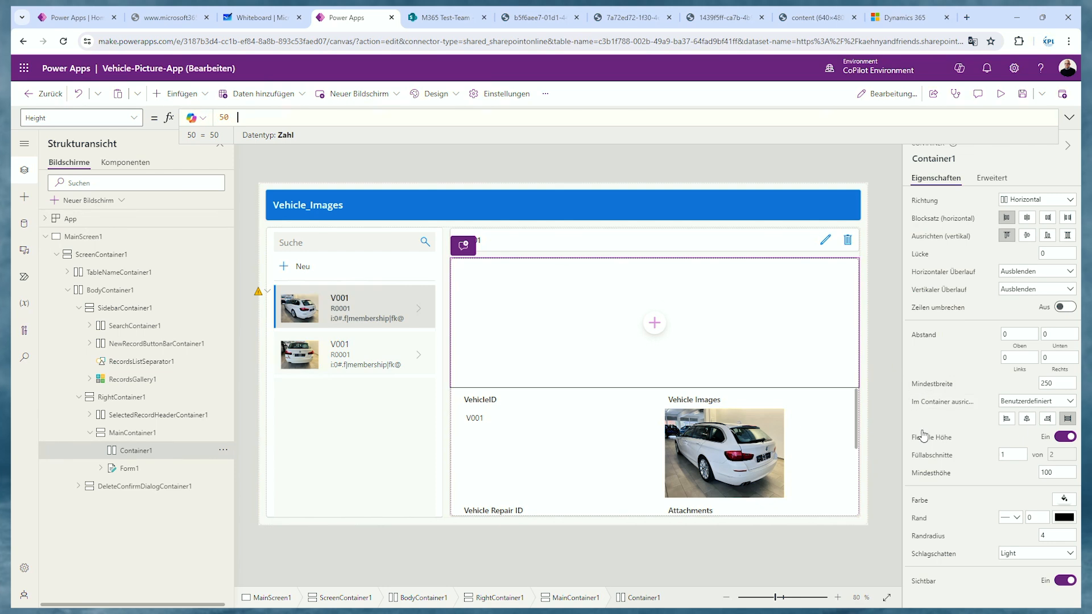
pyautogui.click(1059, 438)
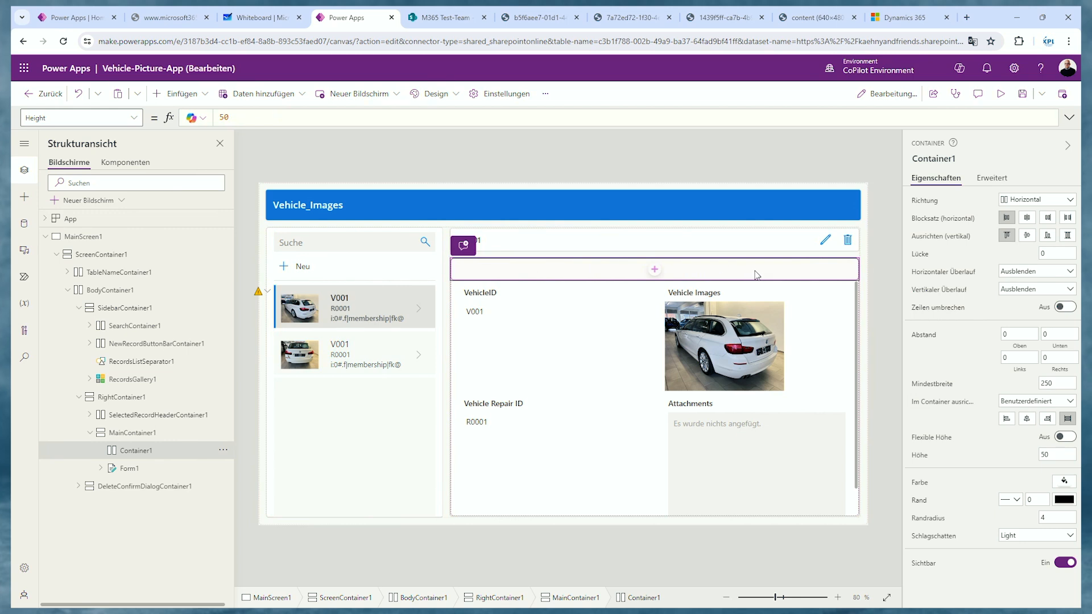
# - Insert a dropdown control into Container1 above the form and briefly preview the app
pyautogui.click(181, 93)
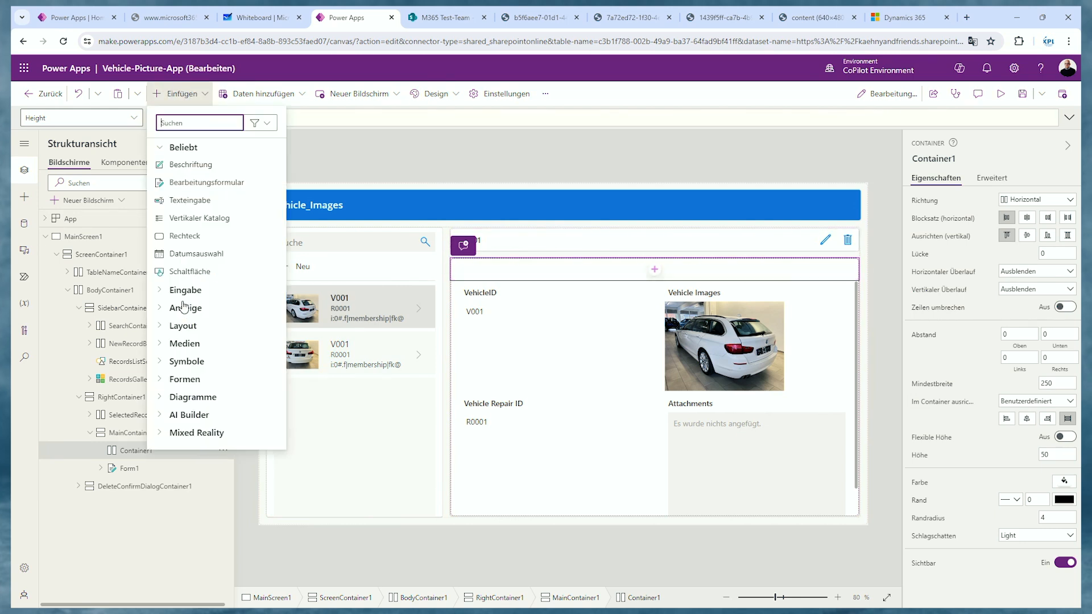
pyautogui.click(165, 290)
pyautogui.click(190, 360)
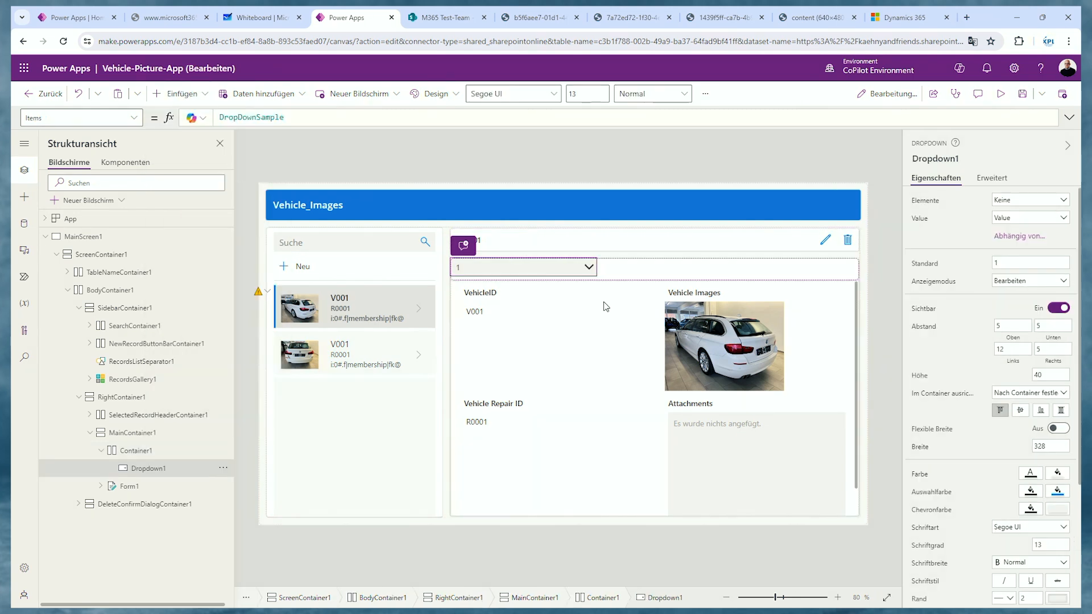
pyautogui.click(1000, 93)
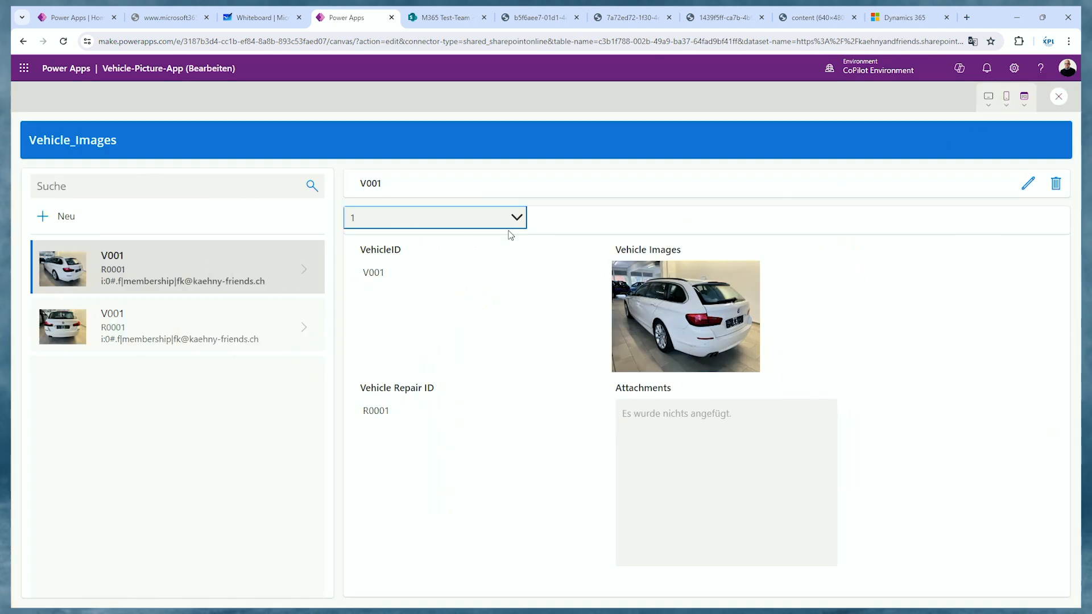
pyautogui.press('Escape')
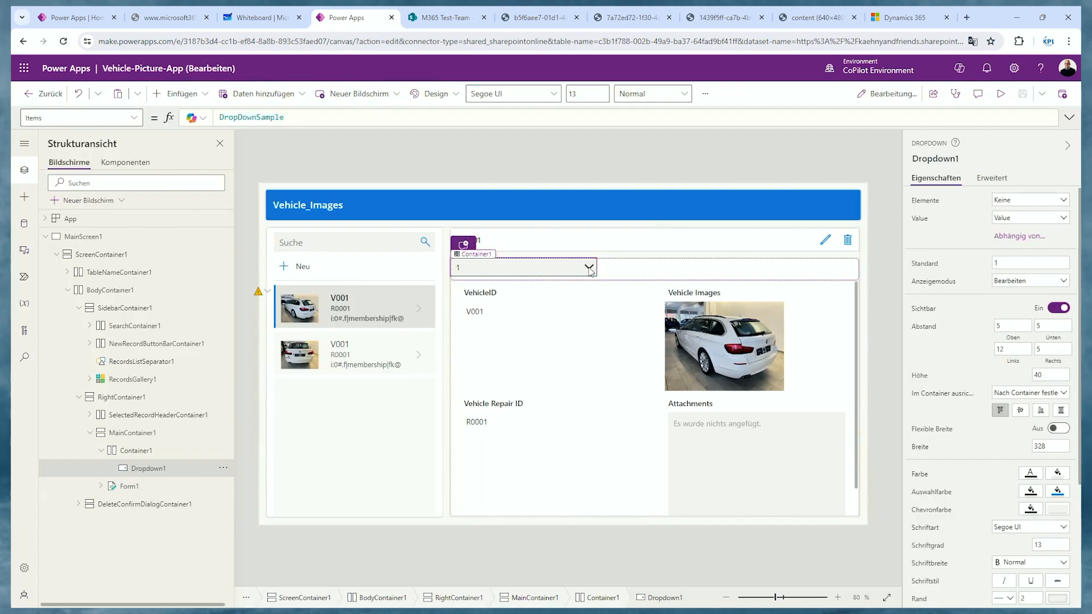
# - Center the contents of Container1 vertically and set its gap to 20
pyautogui.click(625, 275)
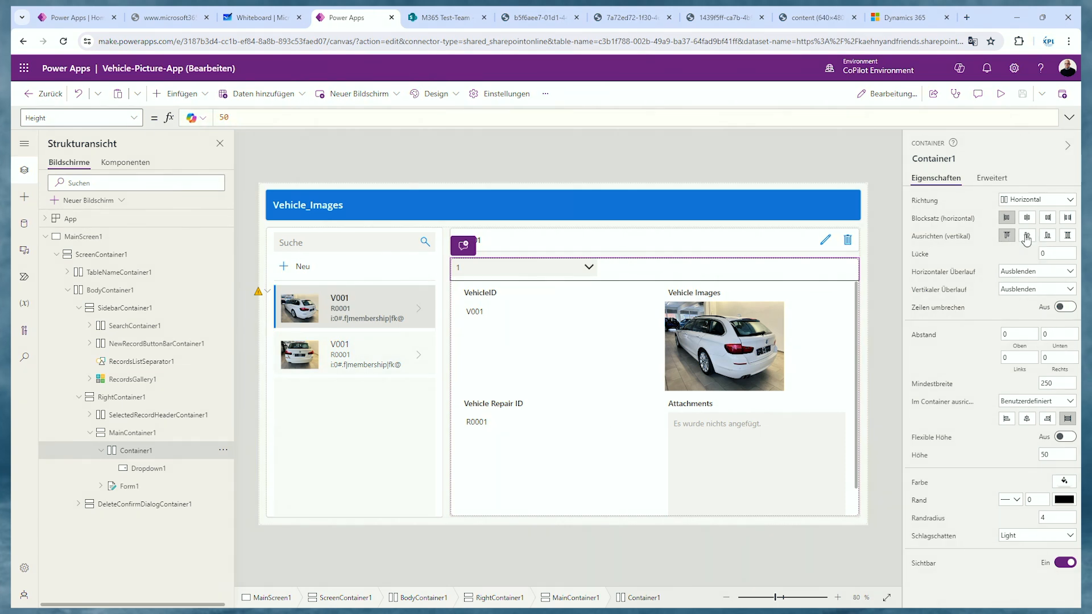
pyautogui.click(1026, 239)
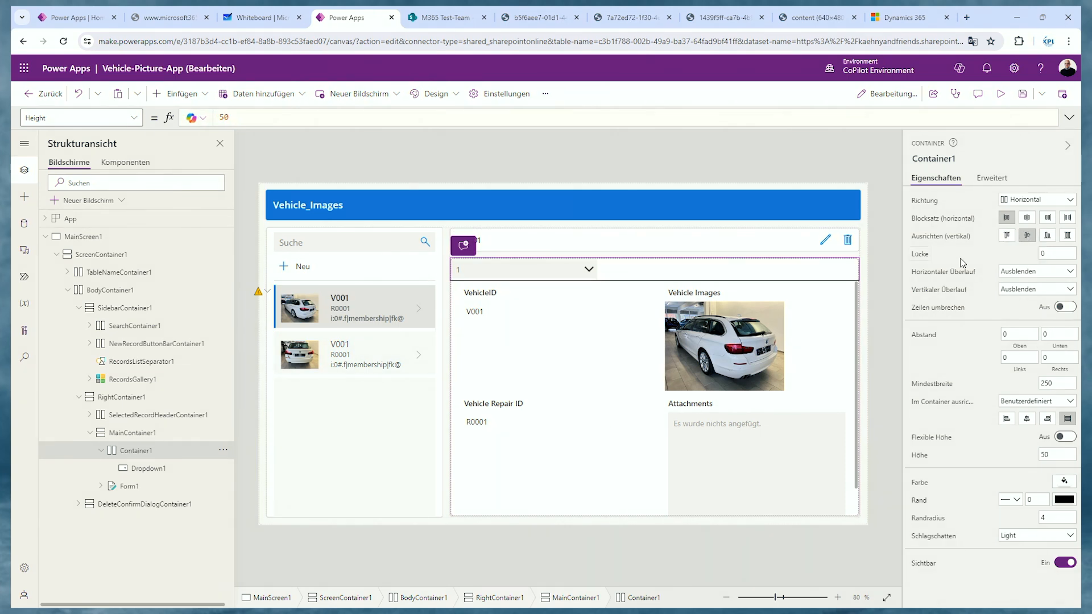
pyautogui.click(1048, 254)
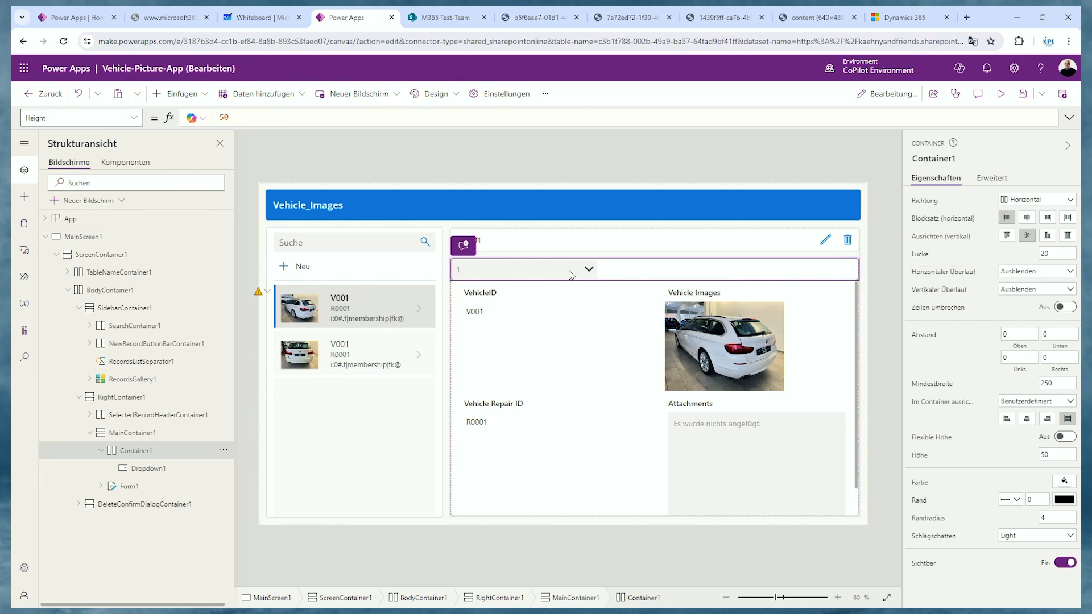
# - Preview the app and expand the dropdown above the form to check its sample entries
pyautogui.click(546, 271)
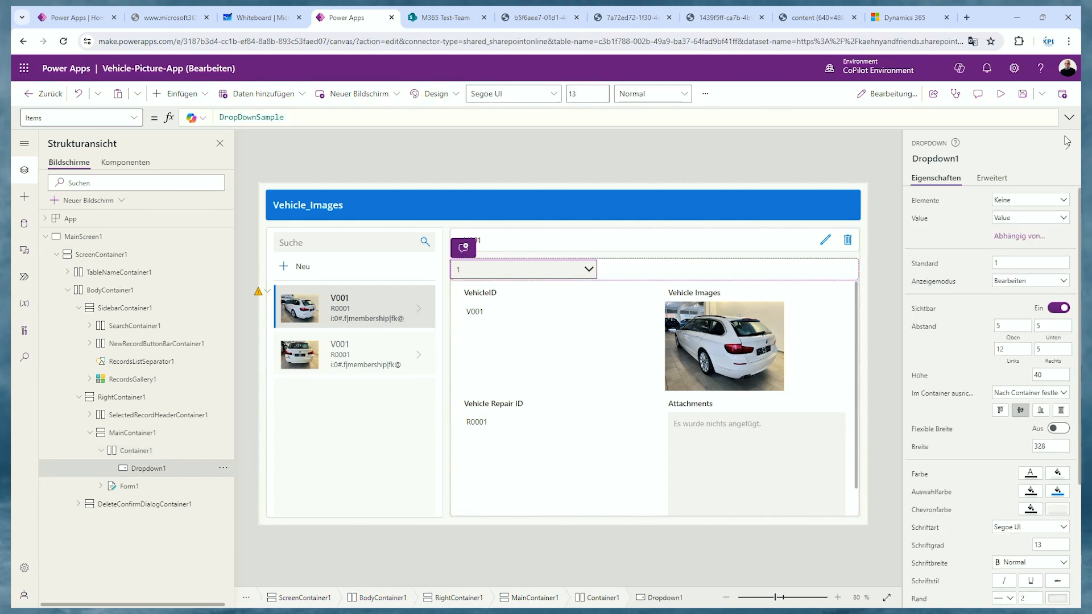
pyautogui.click(1000, 93)
pyautogui.click(516, 222)
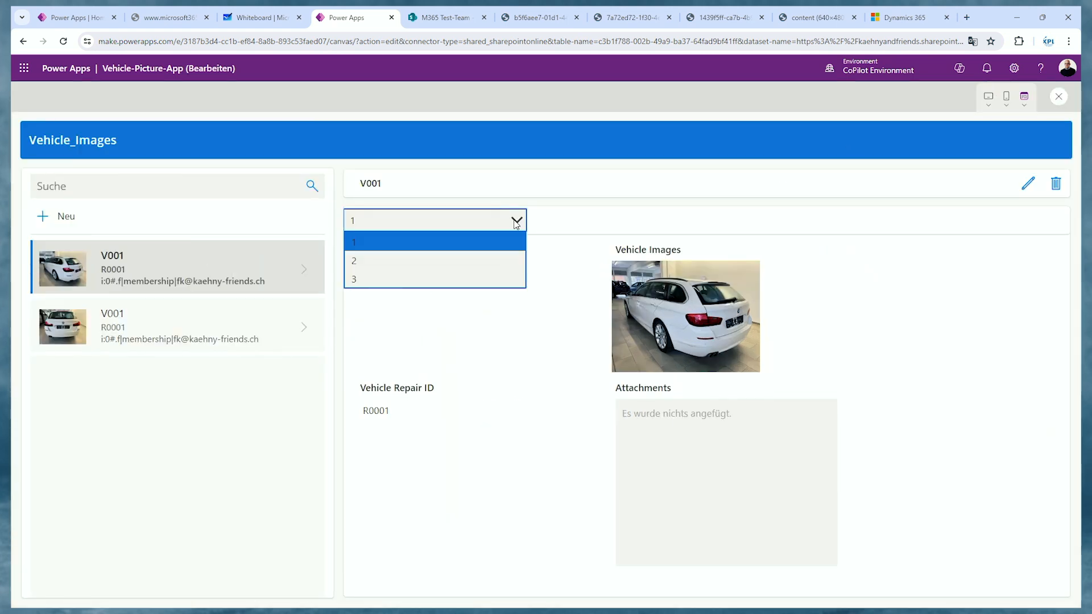
pyautogui.click(658, 195)
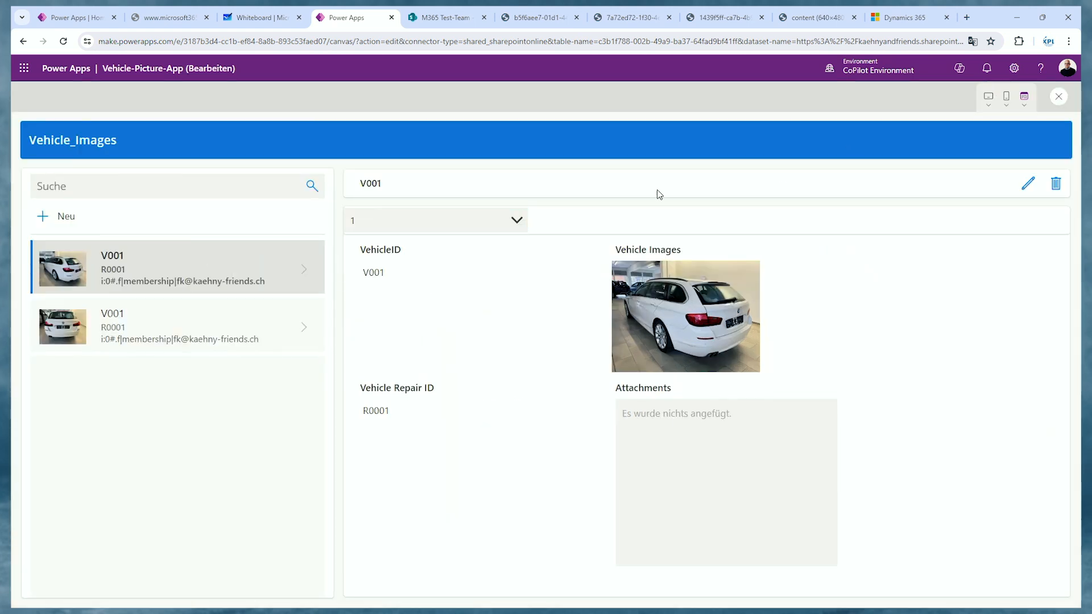
pyautogui.click(1057, 99)
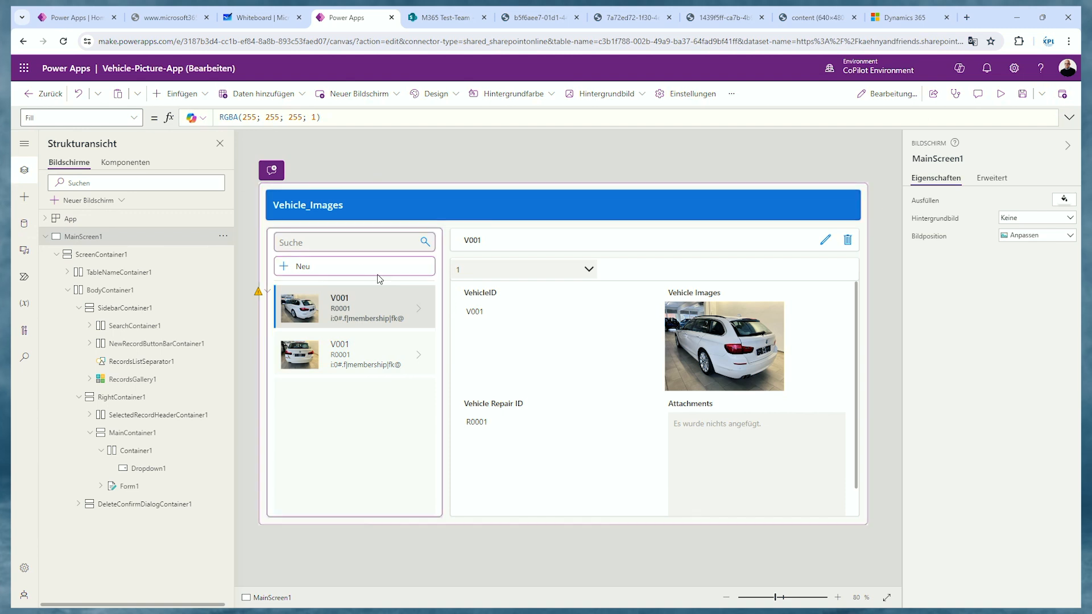
# - Replace the Items formula of Dropdown1 with the Contacts table
pyautogui.click(508, 274)
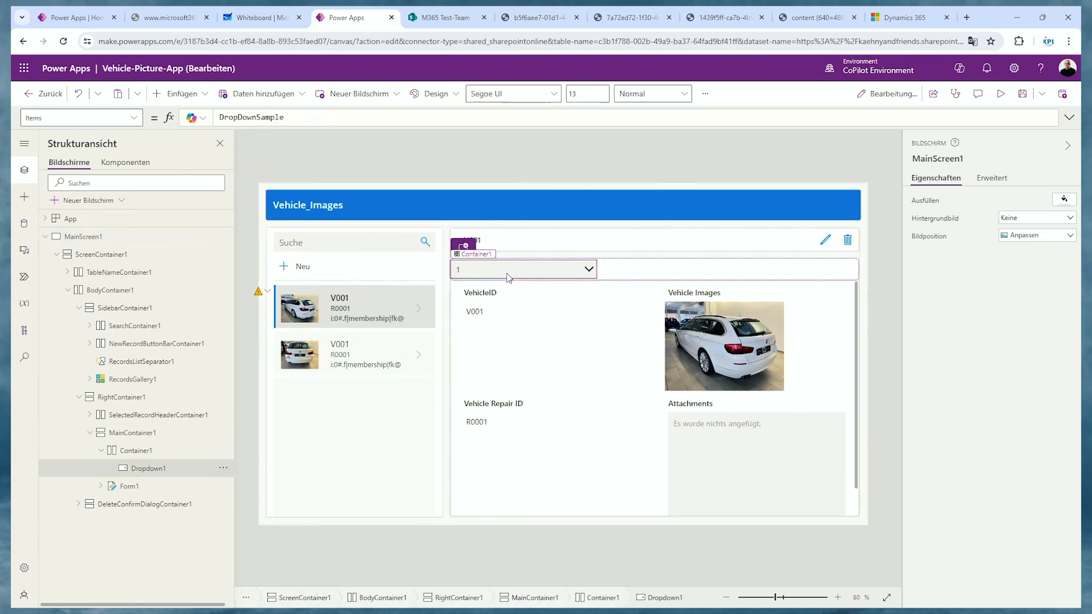
pyautogui.click(305, 120)
pyautogui.hotkey('ctrl', 'a')
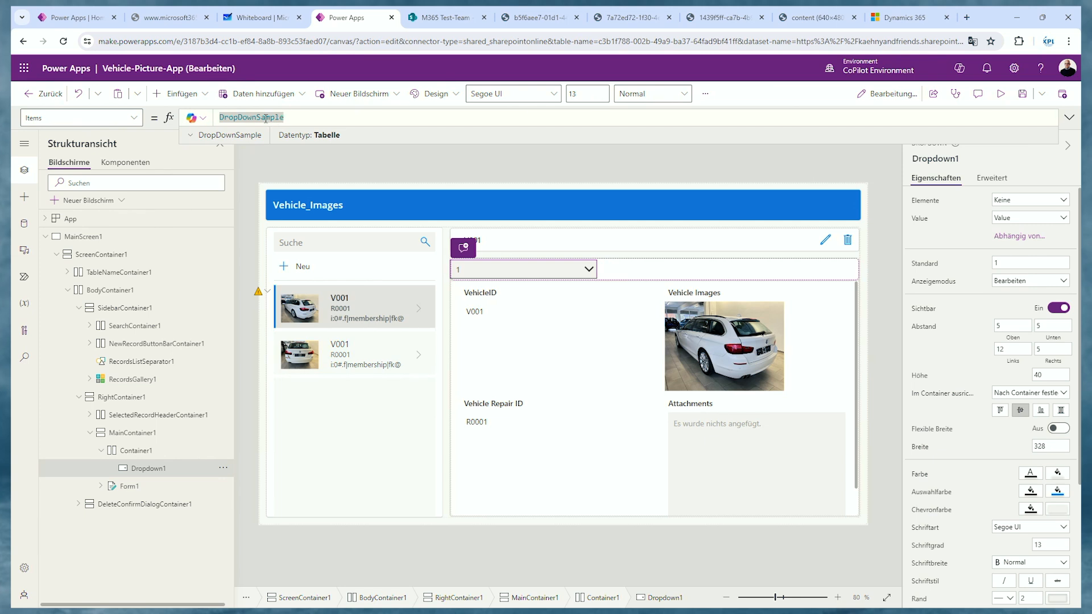
pyautogui.press('BackSpace')
pyautogui.press('BackSpace')
pyautogui.press('BackSpace')
pyautogui.press('BackSpace')
pyautogui.press('BackSpace')
pyautogui.press('BackSpace')
pyautogui.press('BackSpace')
pyautogui.press('BackSpace')
pyautogui.press('BackSpace')
pyautogui.press('BackSpace')
pyautogui.press('BackSpace')
pyautogui.press('BackSpace')
pyautogui.press('BackSpace')
pyautogui.press('BackSpace')
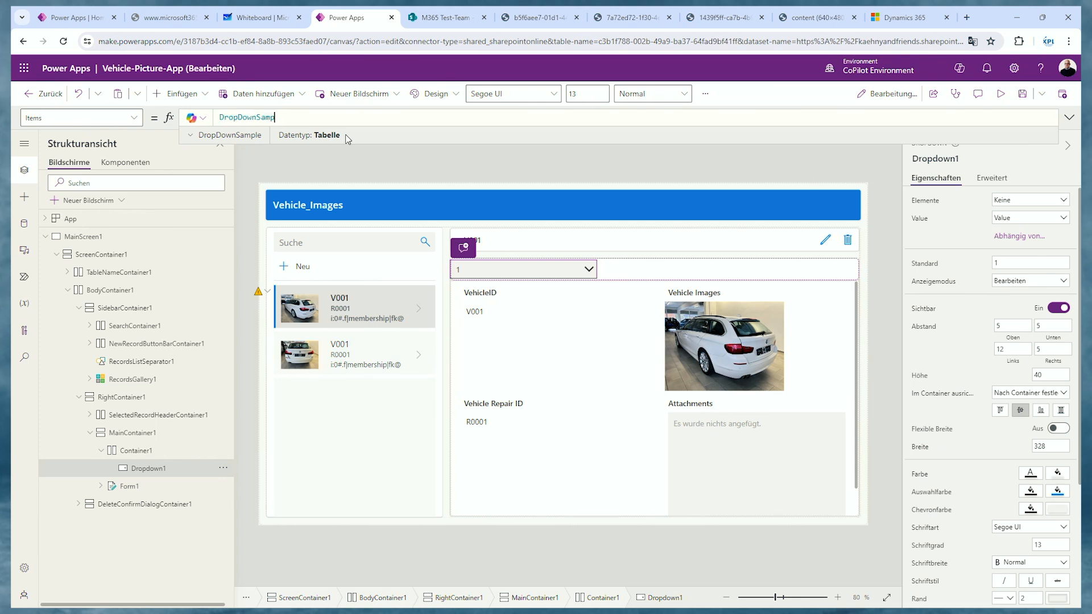
pyautogui.write('C')
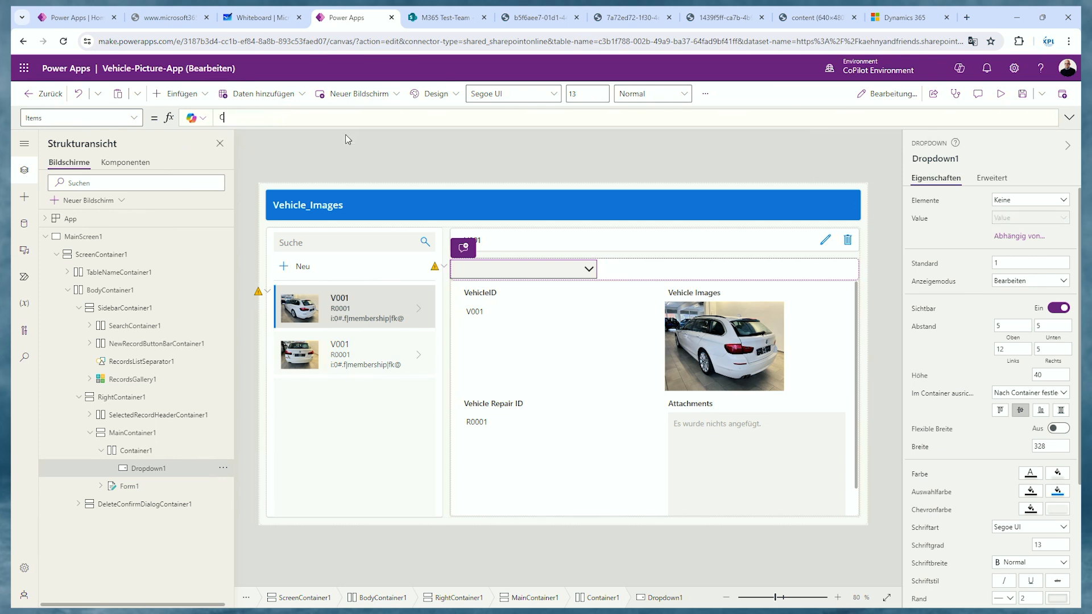
pyautogui.write('ont')
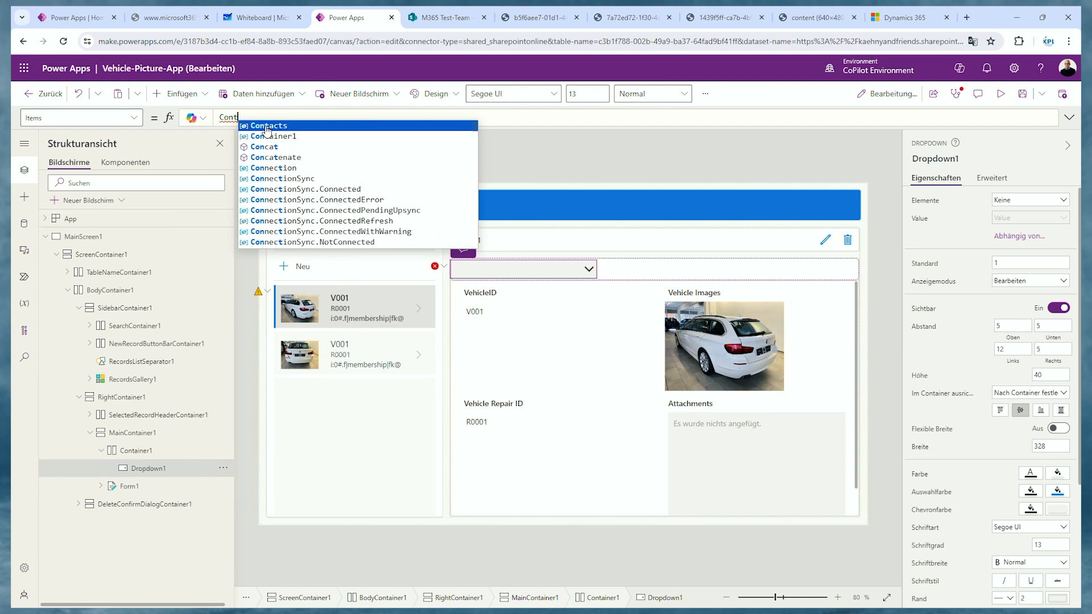
pyautogui.click(266, 126)
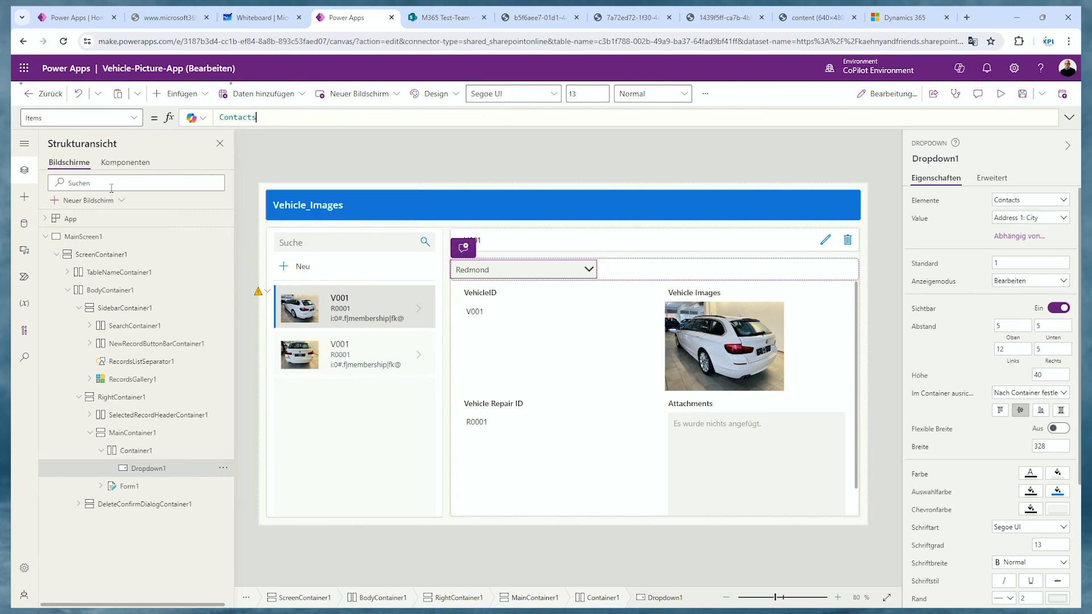
# - Review the app's data sources and preview the entries that Dropdown1 offers from Contacts
pyautogui.click(24, 223)
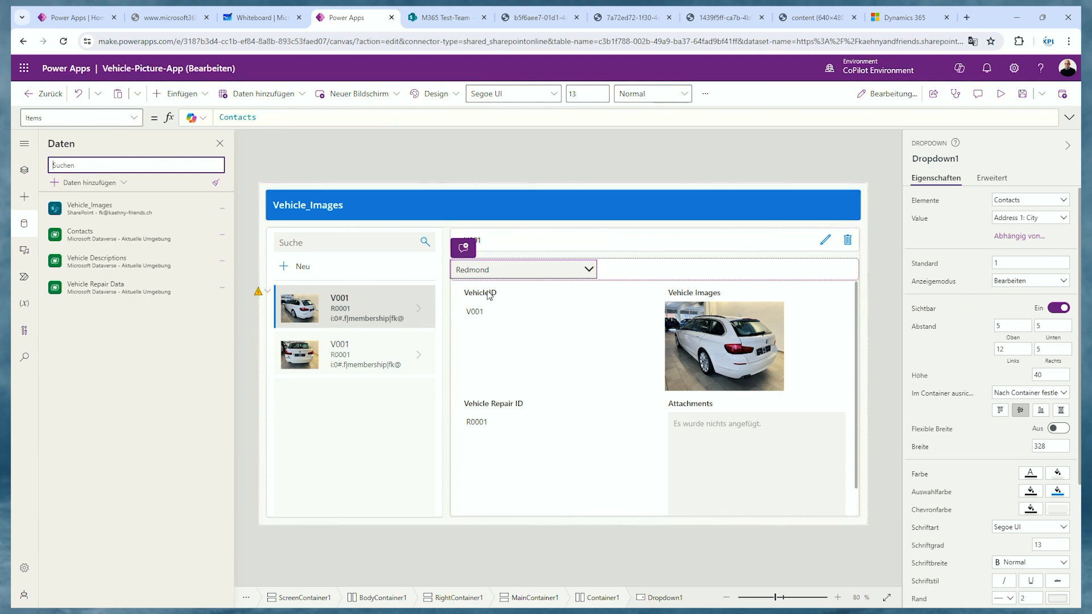
pyautogui.click(496, 273)
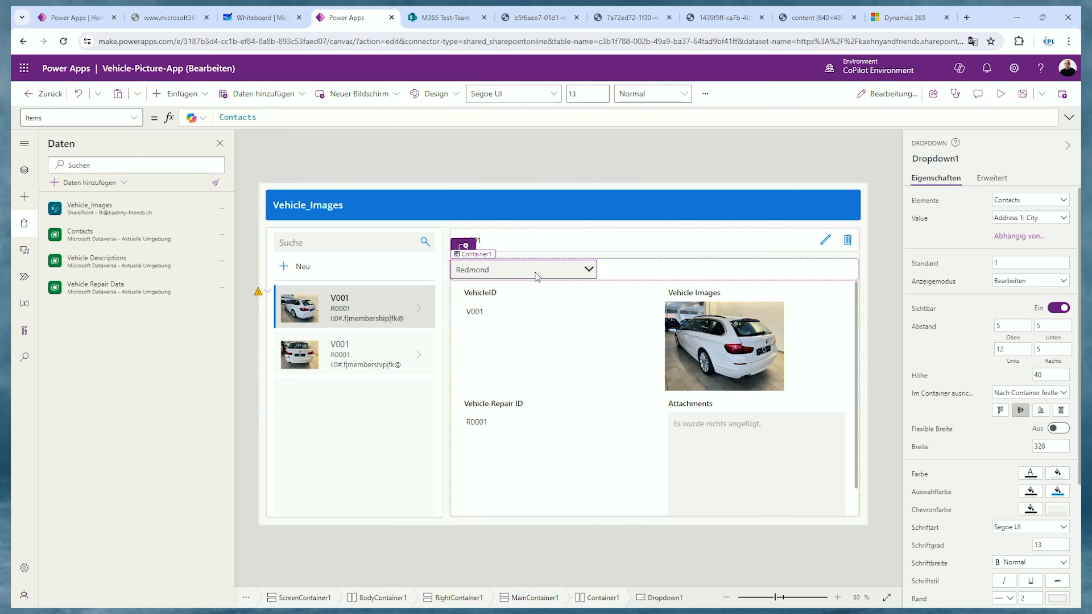
pyautogui.press('F5')
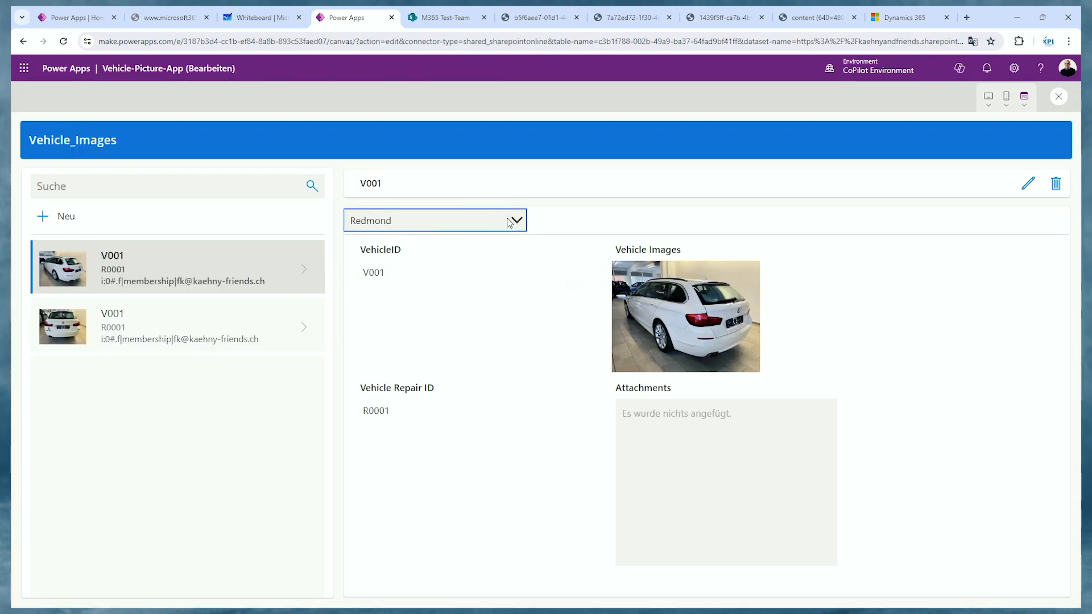
pyautogui.click(483, 221)
pyautogui.scroll(-2, 481, 297)
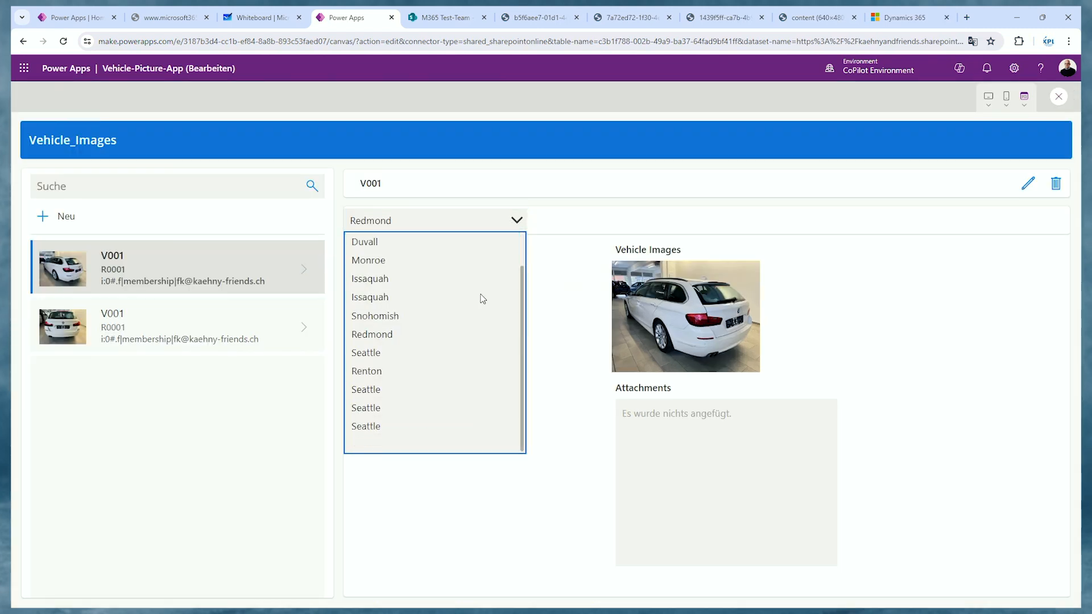
pyautogui.scroll(2, 482, 297)
pyautogui.press('Escape')
# - Set the displayed value field of Dropdown1 to Full Name
pyautogui.click(543, 273)
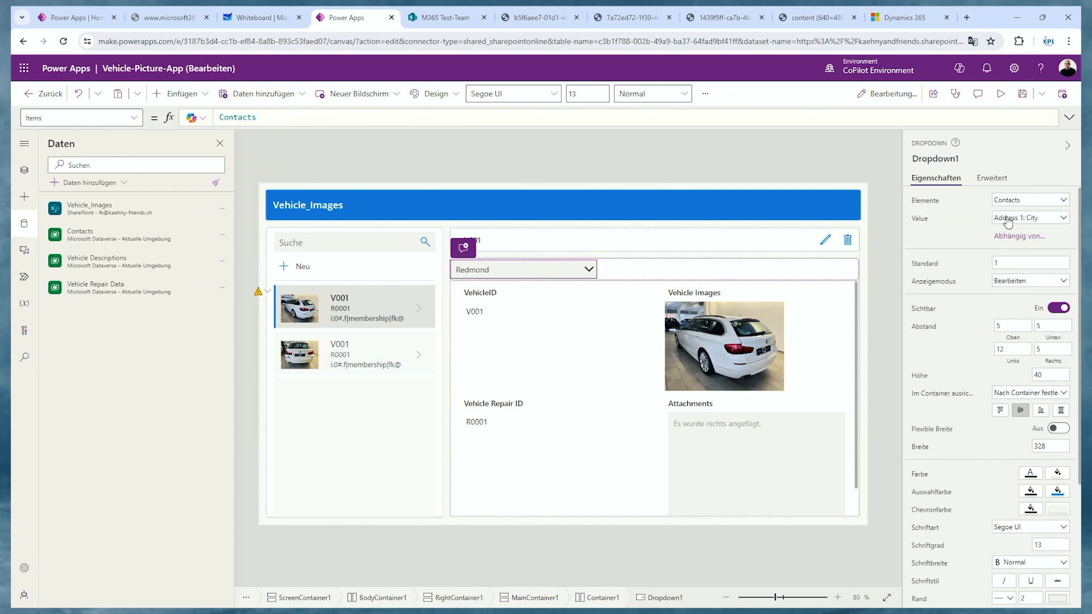
pyautogui.click(1023, 218)
pyautogui.scroll(-6, 1020, 318)
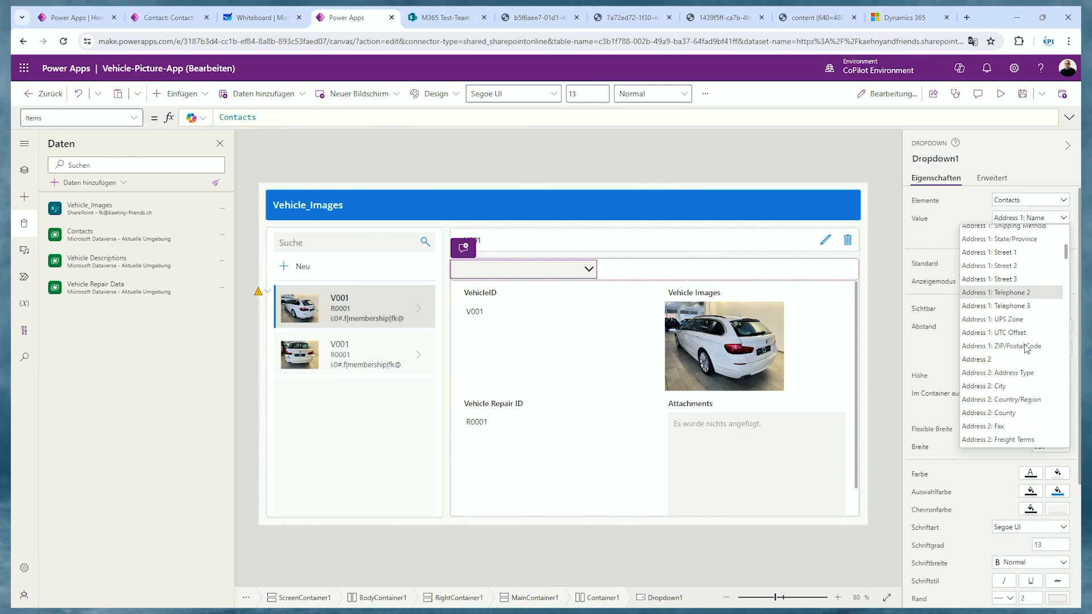
pyautogui.scroll(-8, 1011, 286)
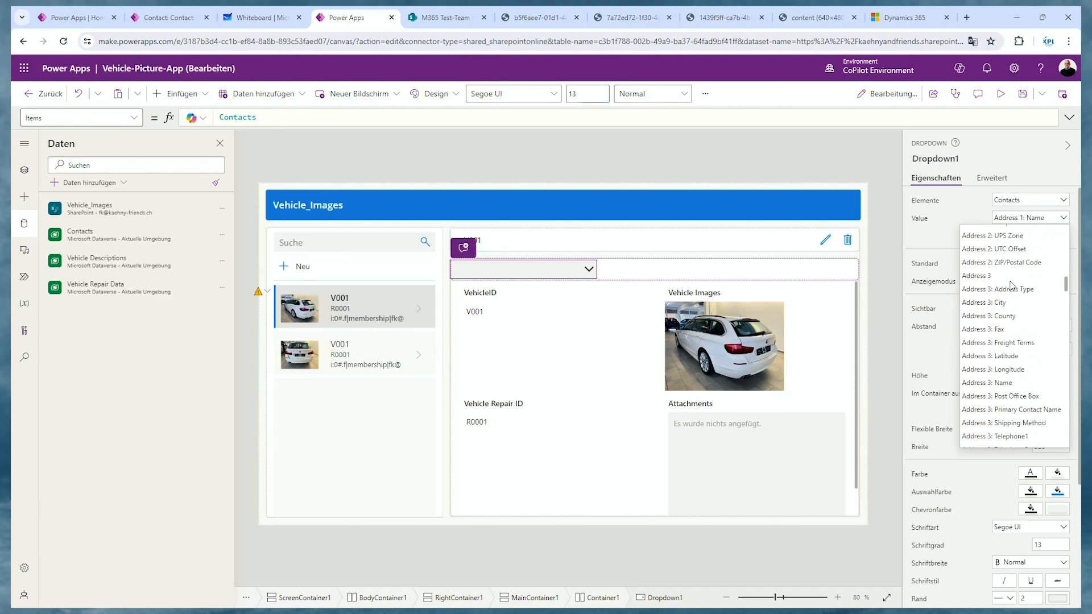
pyautogui.scroll(-5, 1012, 286)
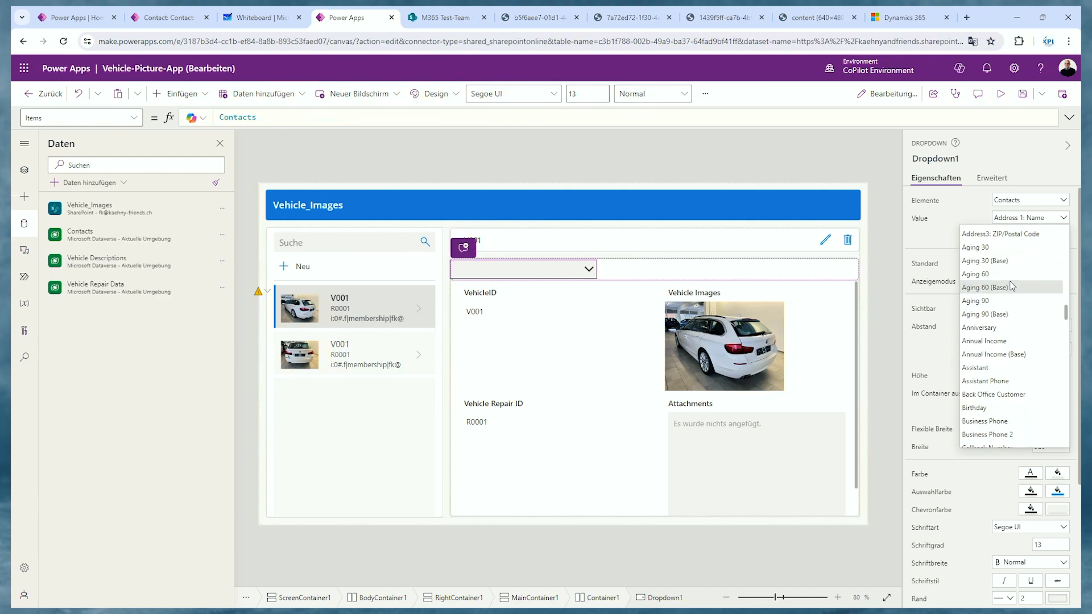
pyautogui.scroll(-10, 1012, 285)
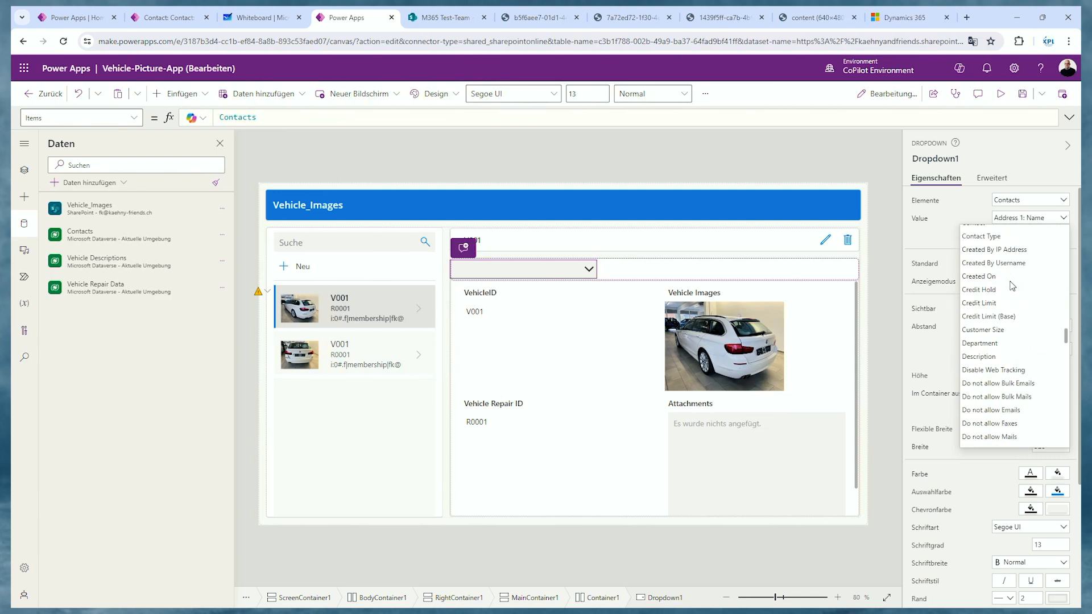
pyautogui.scroll(-8, 1012, 285)
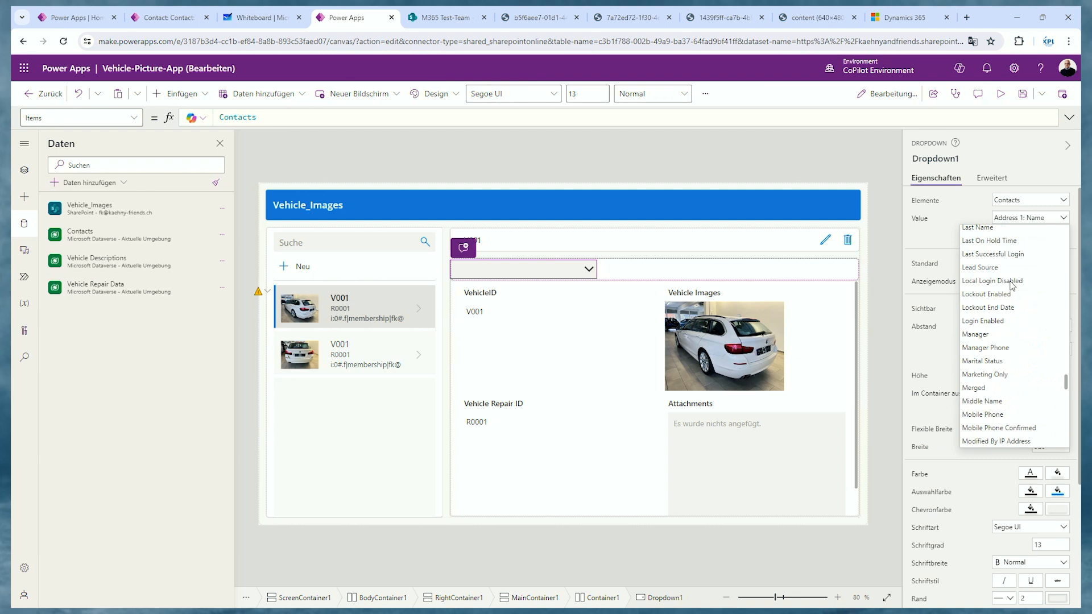
pyautogui.scroll(9, 1011, 286)
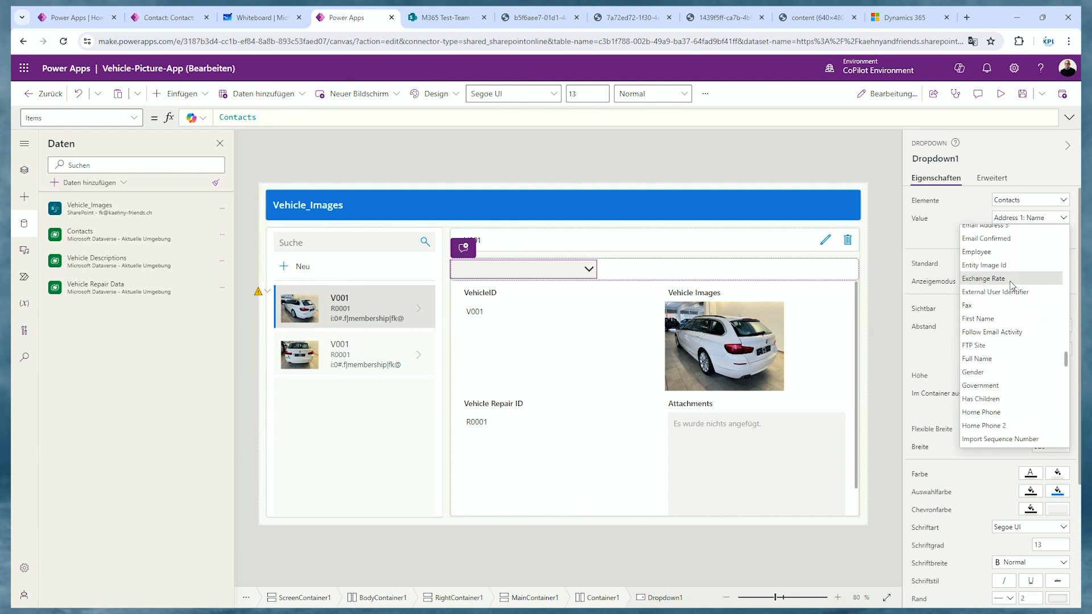
pyautogui.click(992, 358)
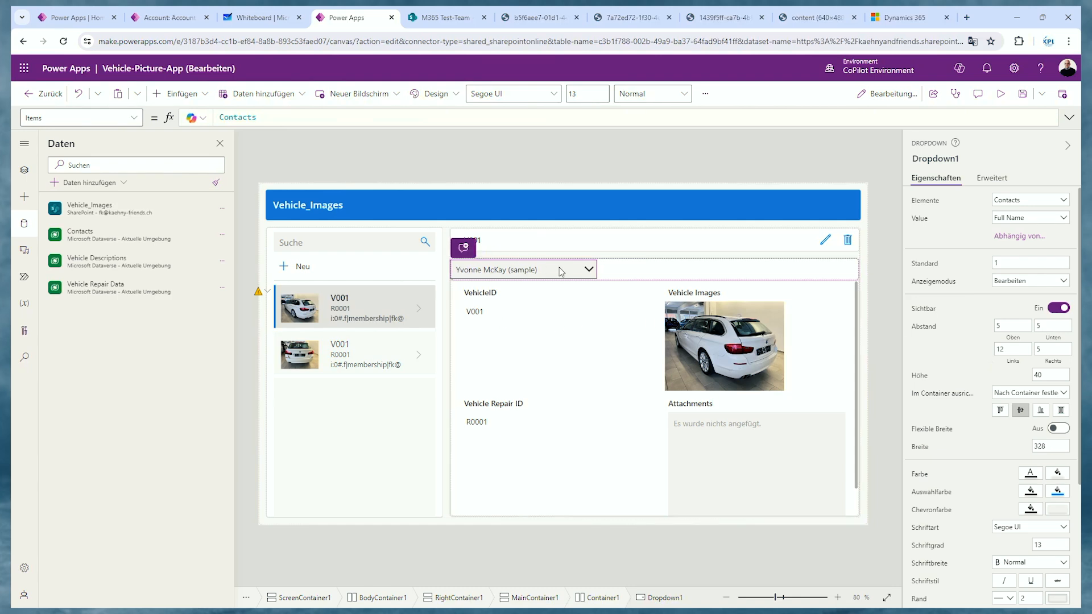
# - Duplicate Dropdown1 inside Container1 by copying and pasting it in the tree view
pyautogui.click(24, 170)
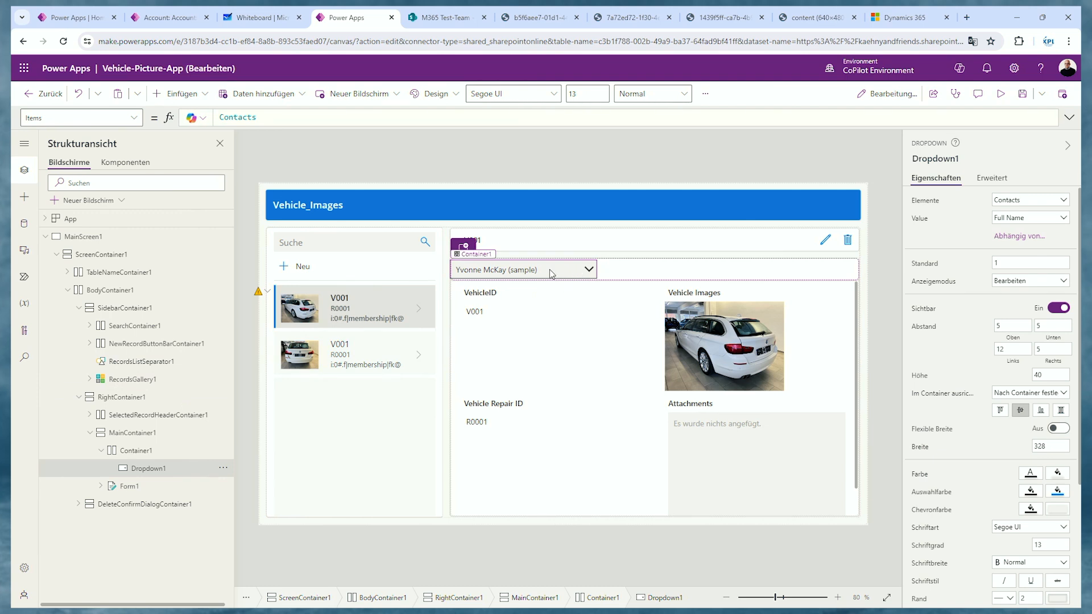
pyautogui.click(222, 471)
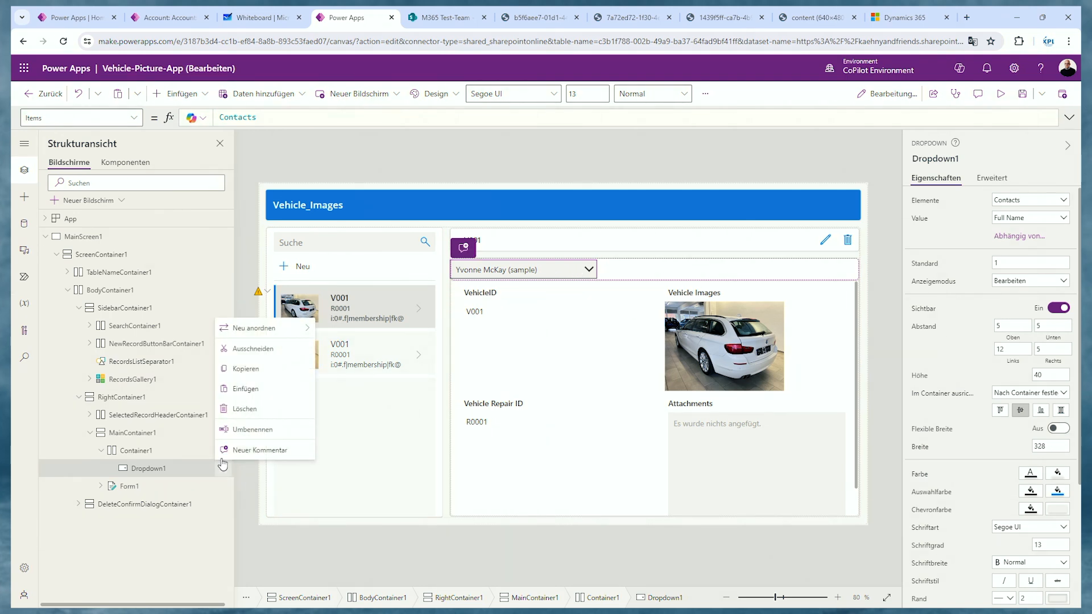
pyautogui.click(237, 368)
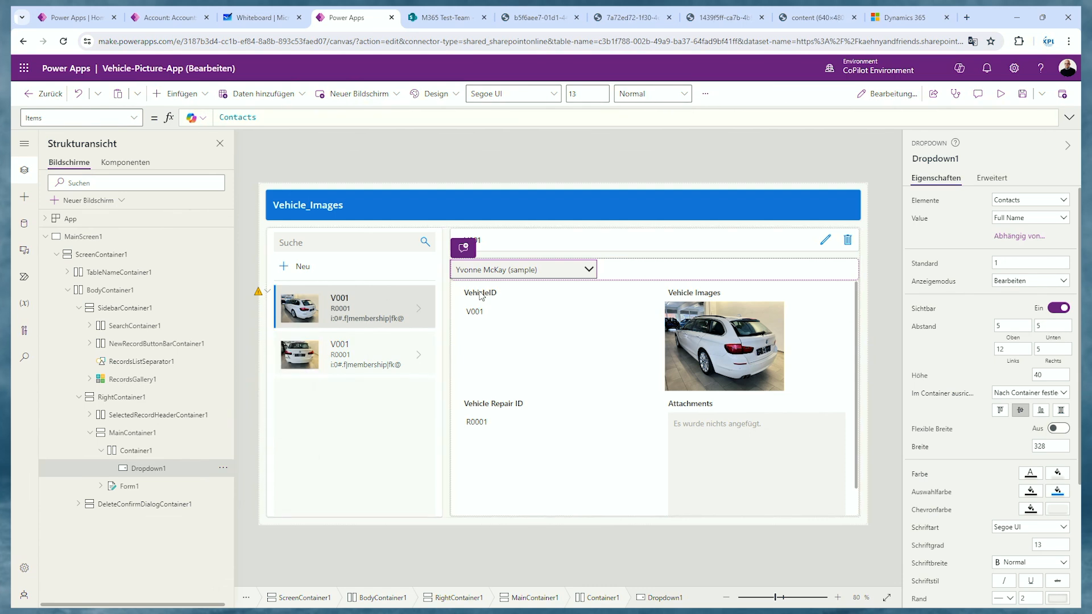
pyautogui.click(223, 468)
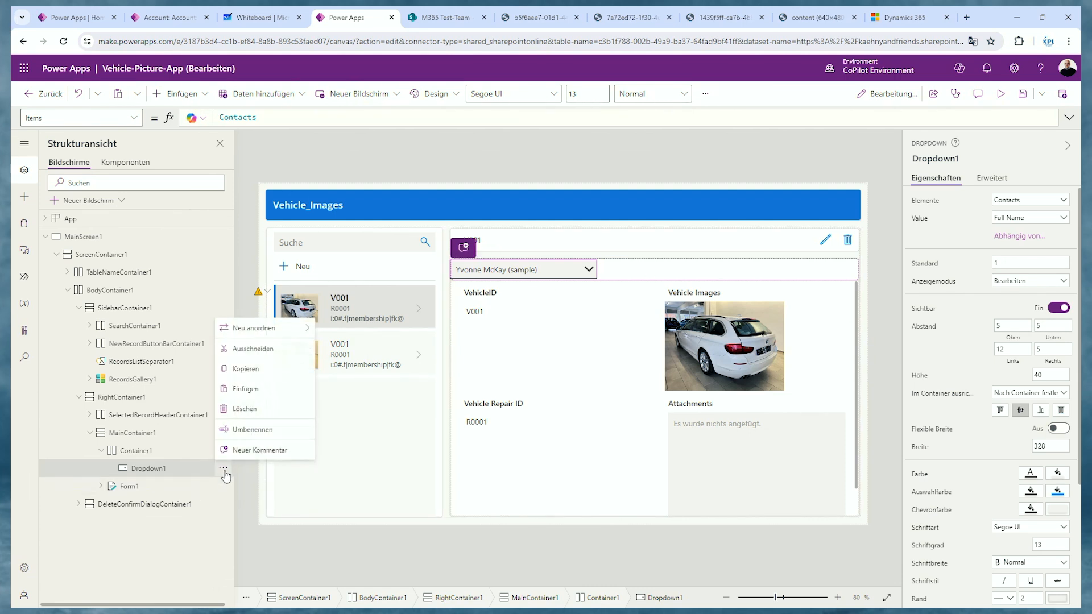
pyautogui.click(245, 389)
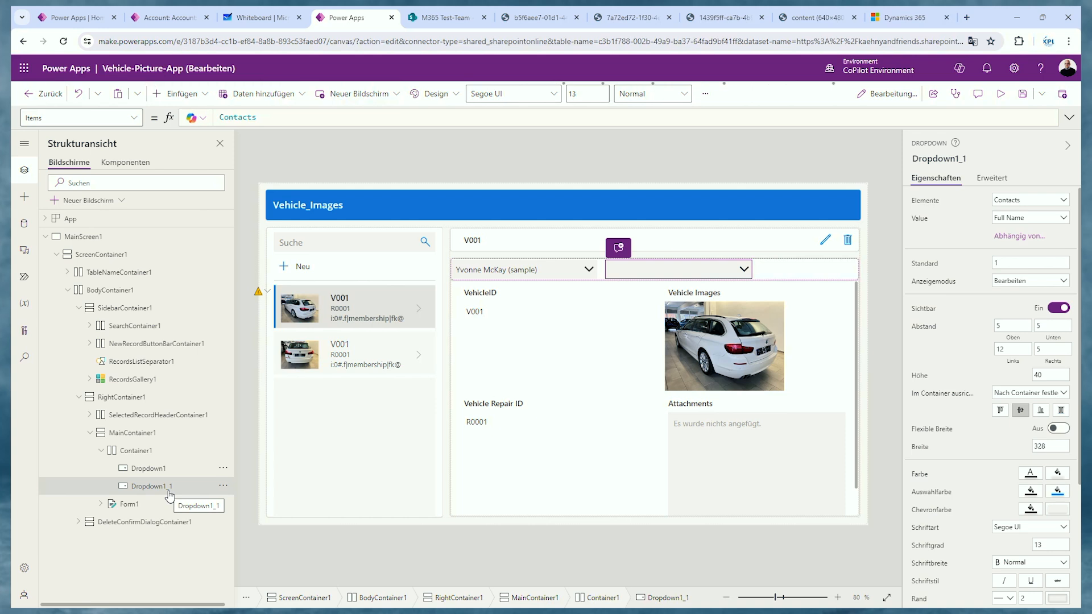
# - Preview the app and check the duplicated dropdown beside the contacts dropdown
pyautogui.click(1000, 94)
pyautogui.click(713, 221)
pyautogui.press('Escape')
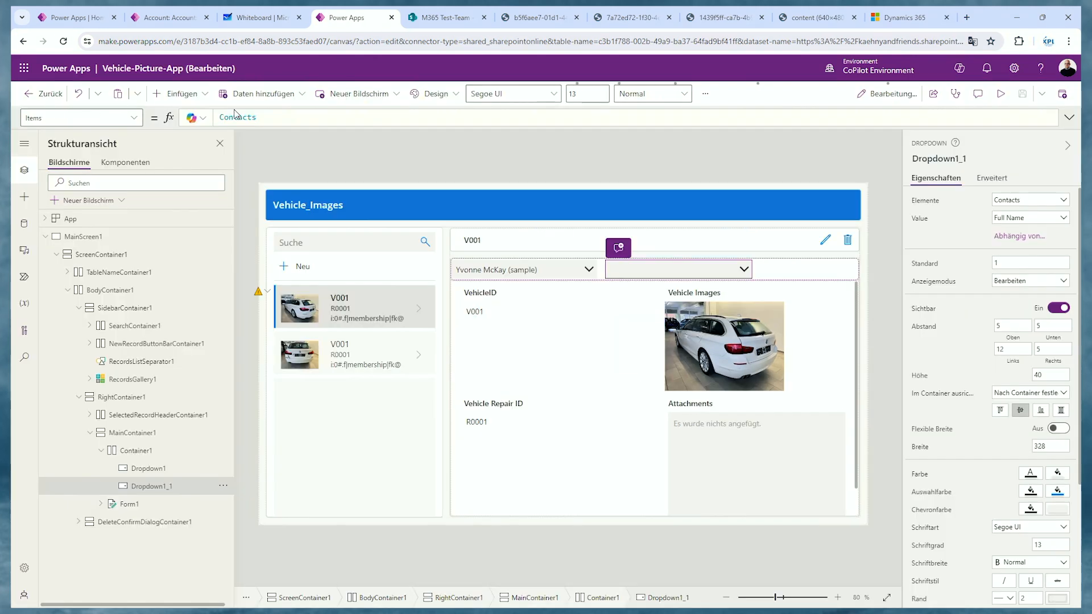
# - Set the Items source of the duplicated dropdown Dropdown1_1 to 'Vehicle Descriptions' in place of Contacts
pyautogui.doubleClick(275, 116)
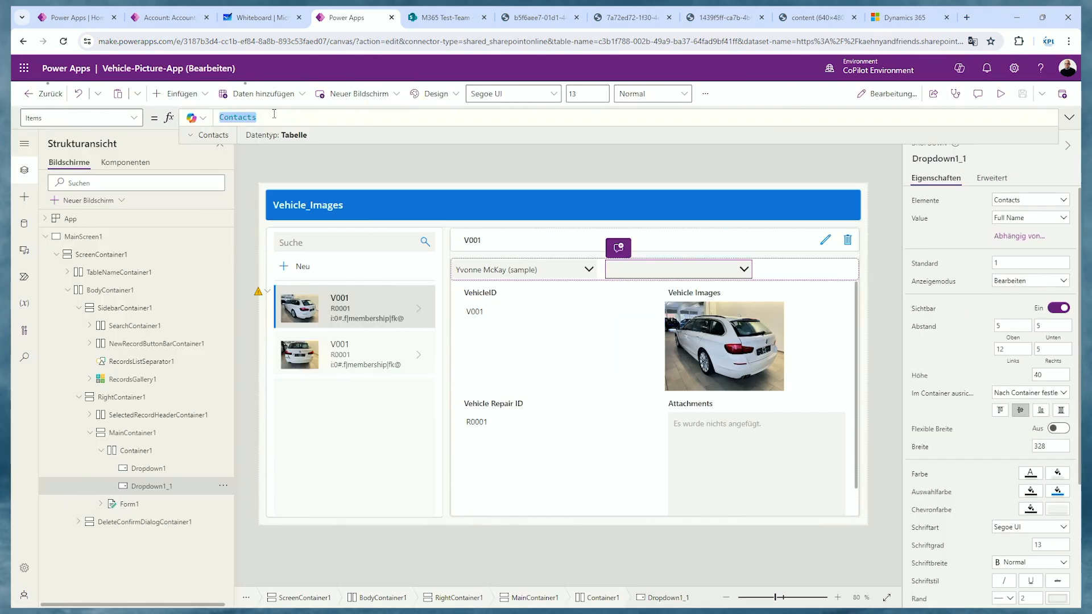
pyautogui.click(22, 226)
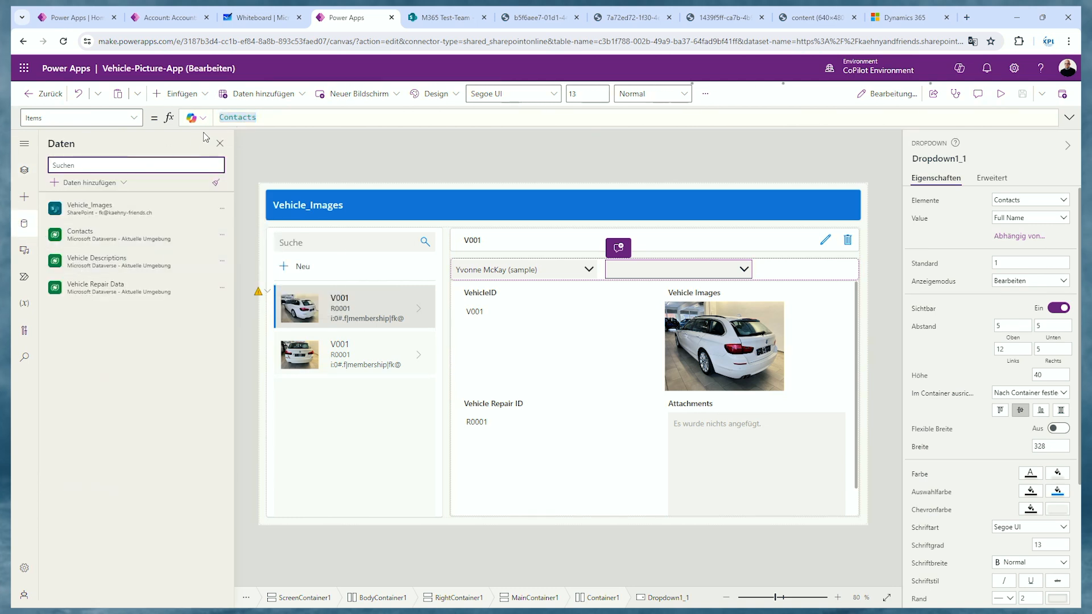
pyautogui.write("Vehicle Descriptions'")
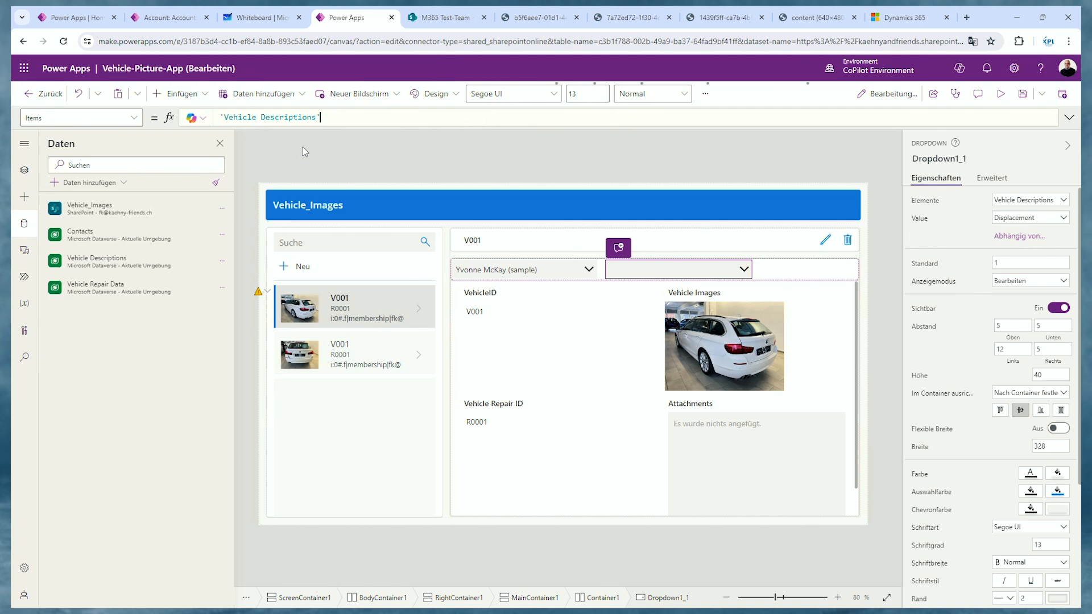
pyautogui.click(302, 151)
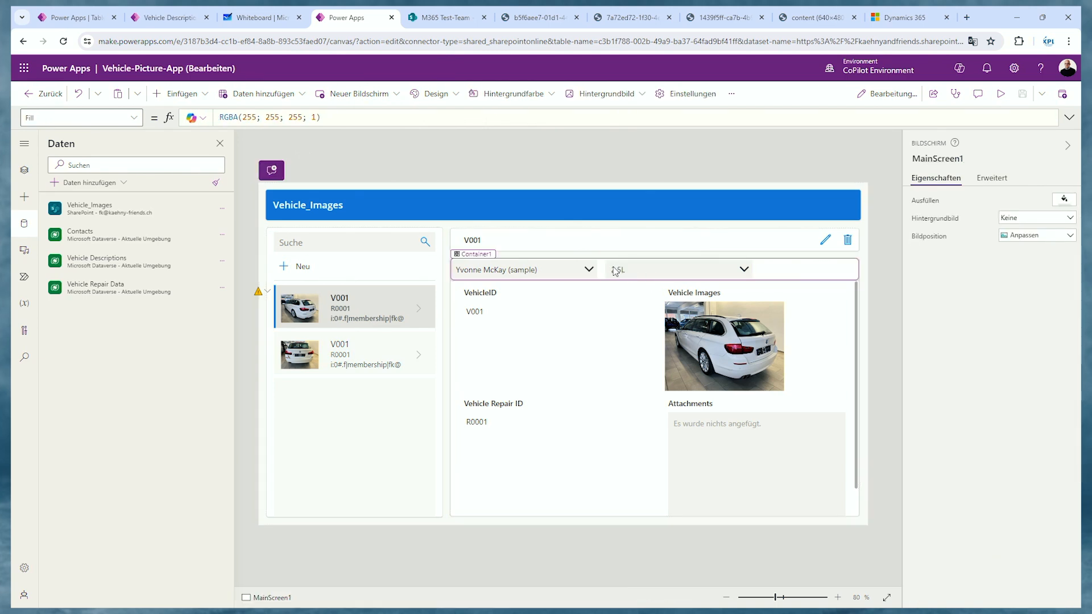
# - Set the displayed value field of Dropdown1_1 to Make
pyautogui.click(653, 277)
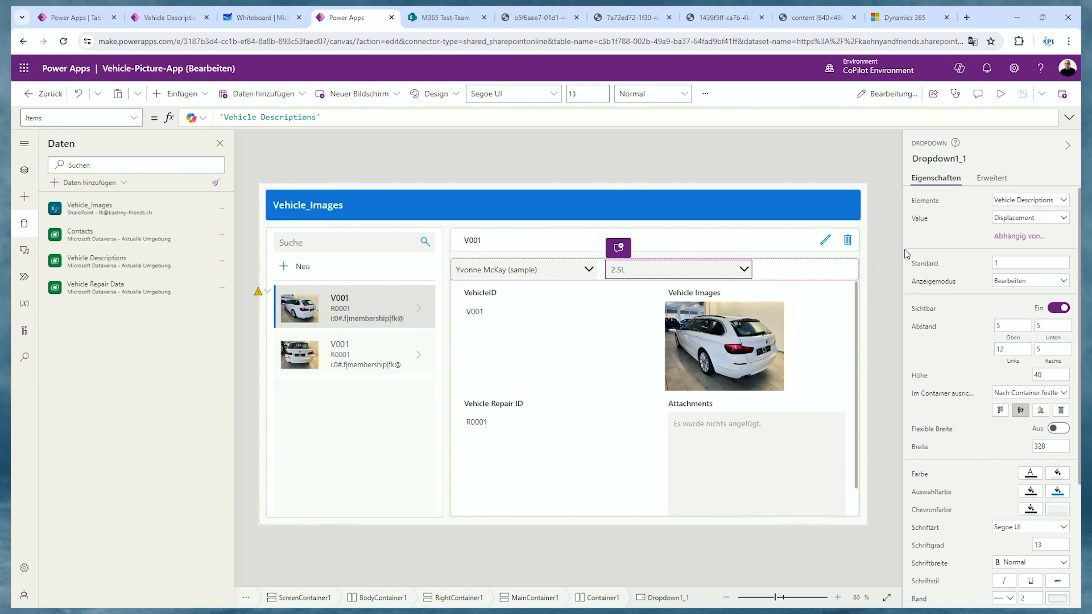
pyautogui.click(1022, 226)
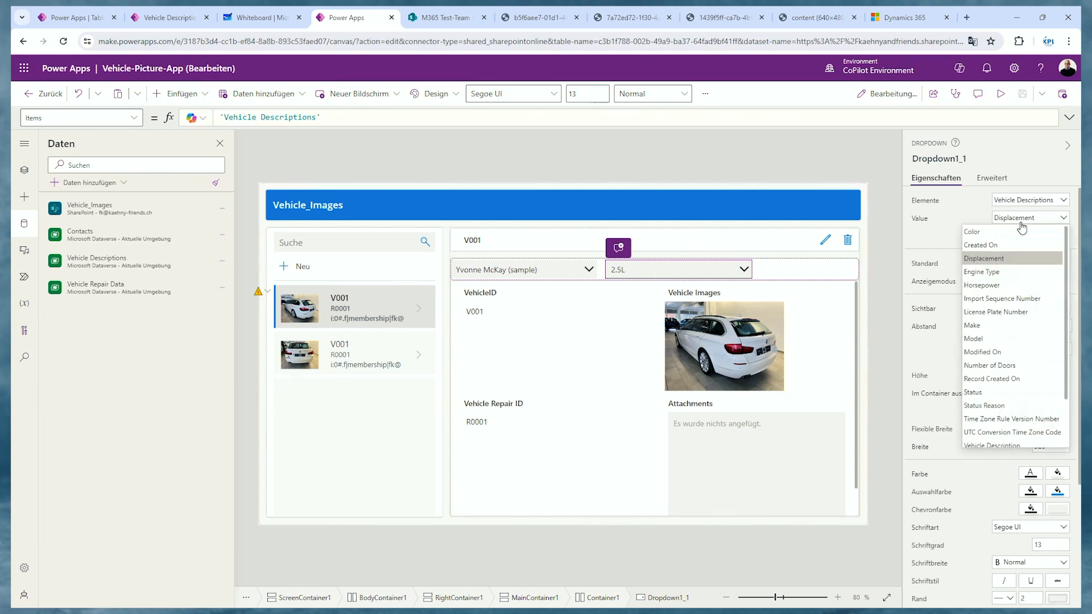
pyautogui.click(994, 324)
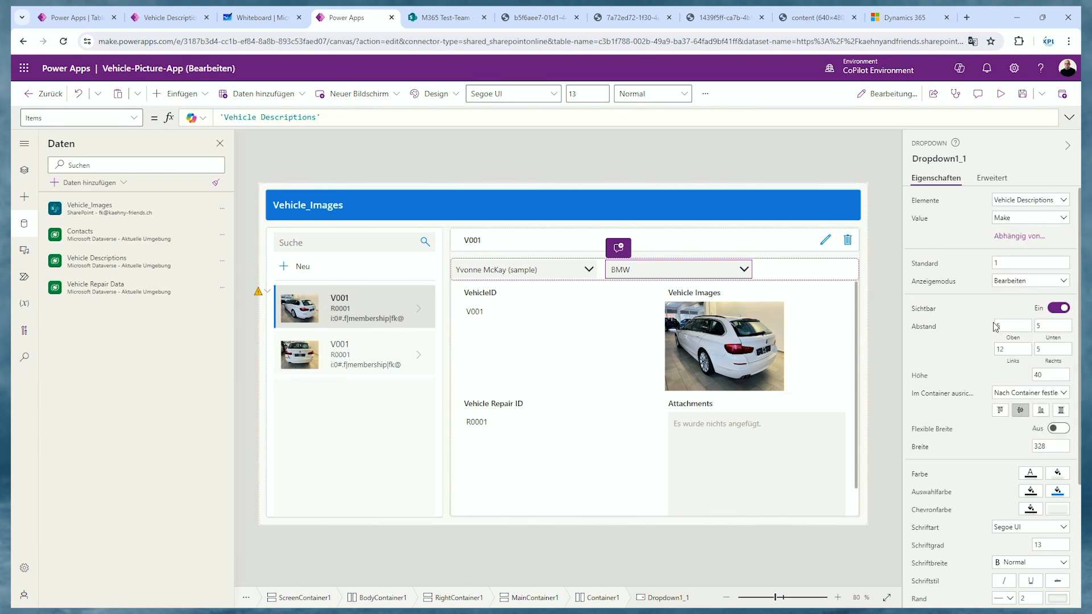
# - Preview the app with Honda chosen in the vehicle dropdown, and check vehicle V001's record in Car-Dealer-Business-Boost-v2 for its linked contact
pyautogui.click(1000, 94)
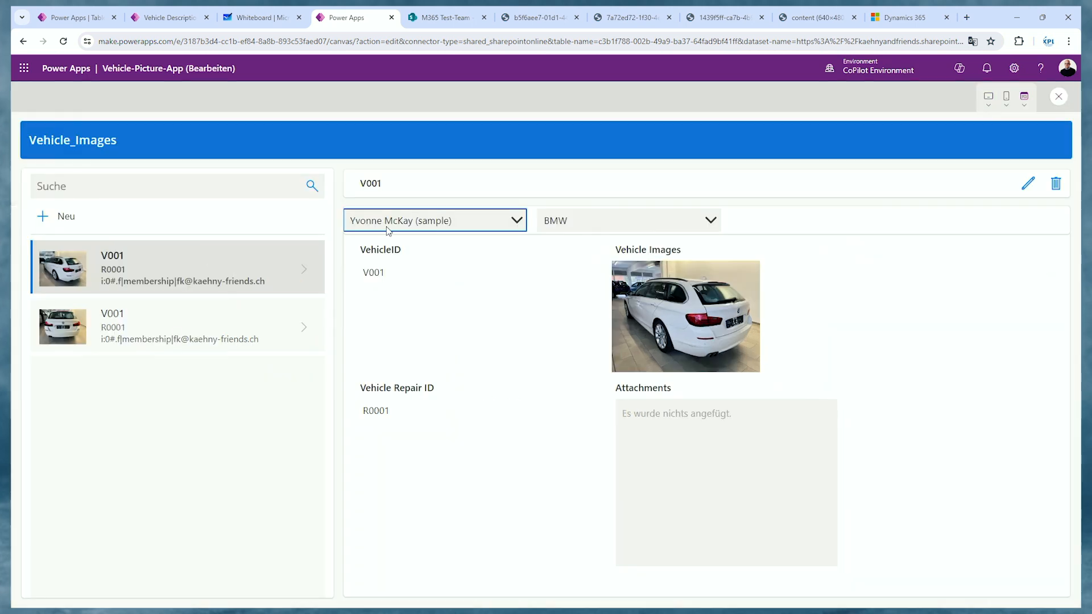
pyautogui.click(713, 222)
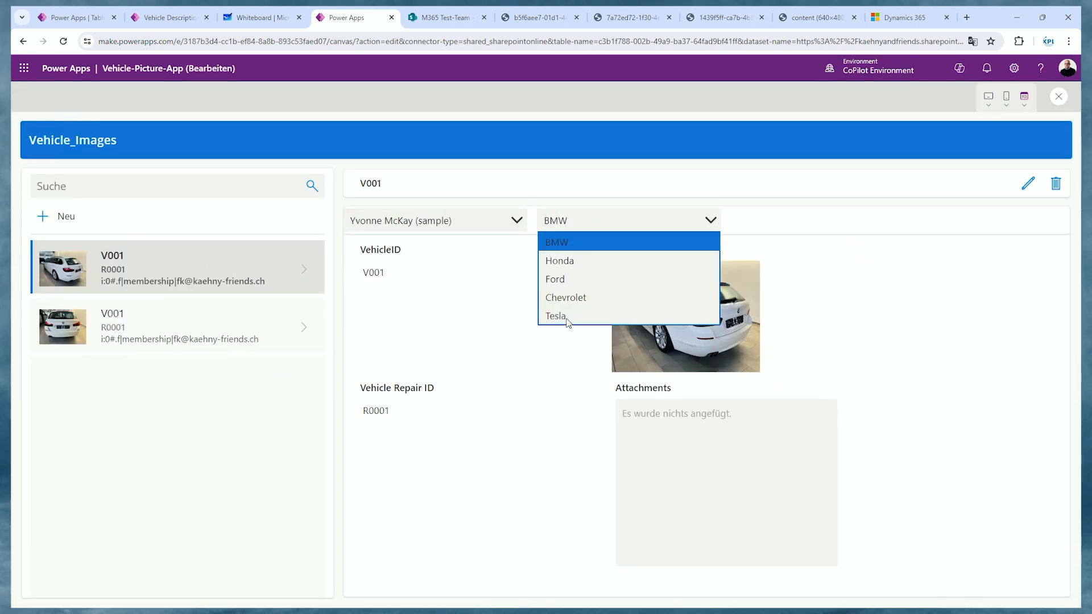
pyautogui.click(581, 264)
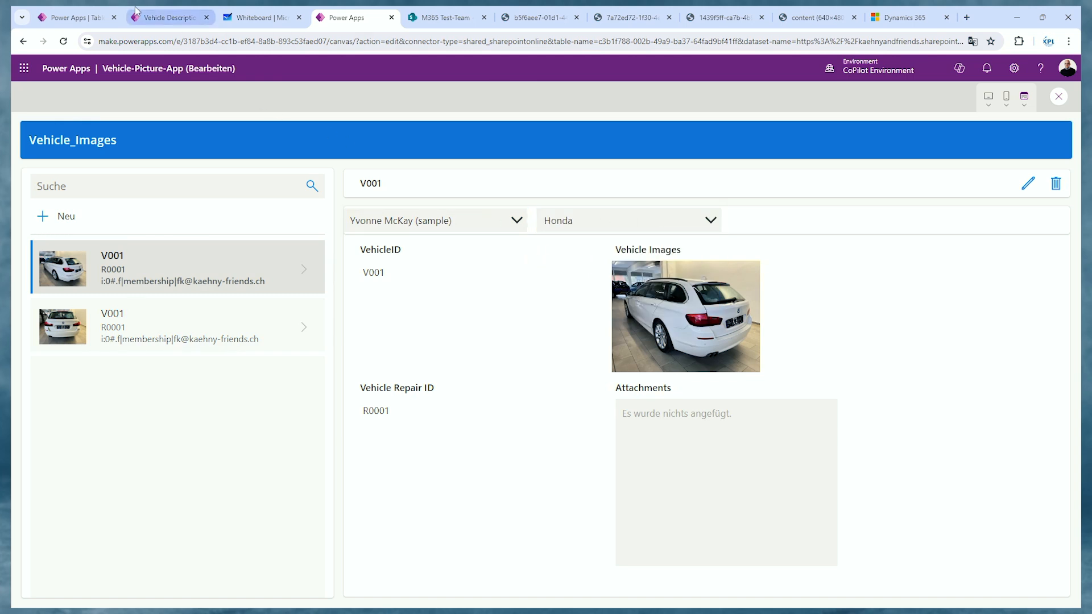
pyautogui.click(157, 20)
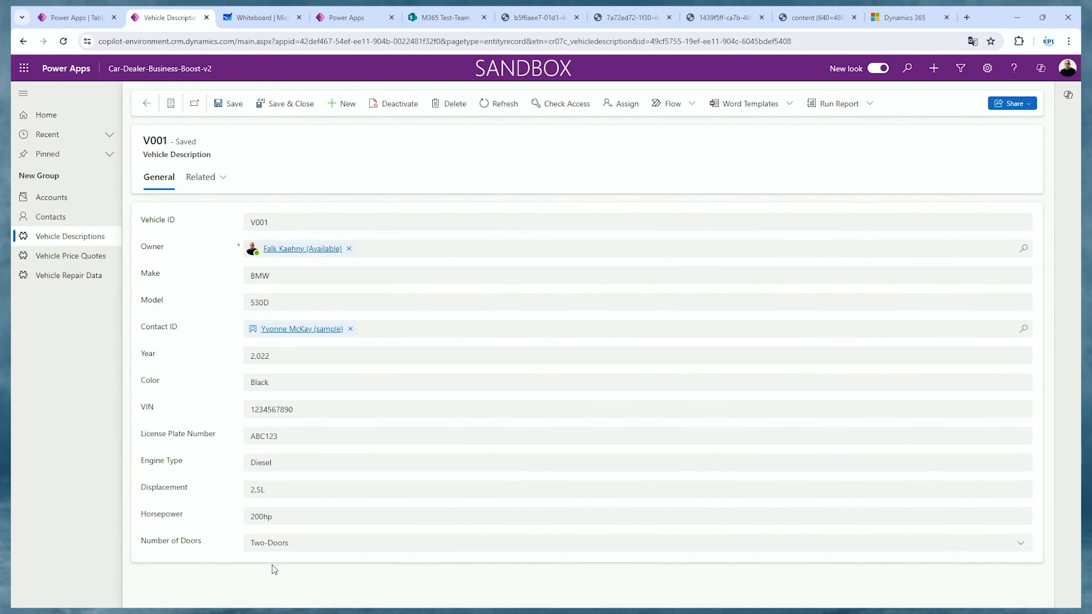
pyautogui.click(357, 17)
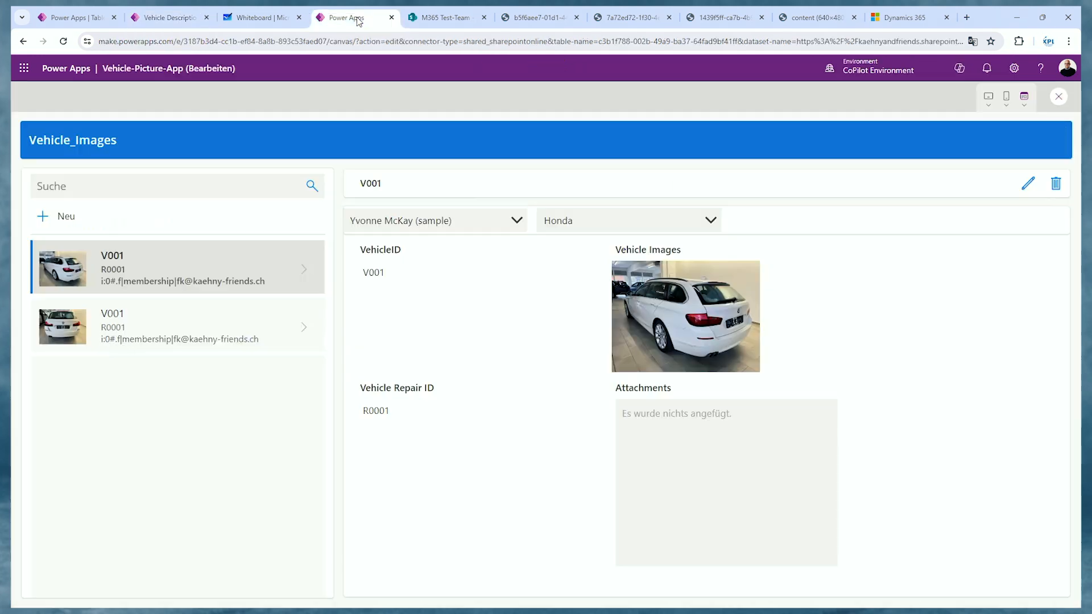
pyautogui.click(1058, 97)
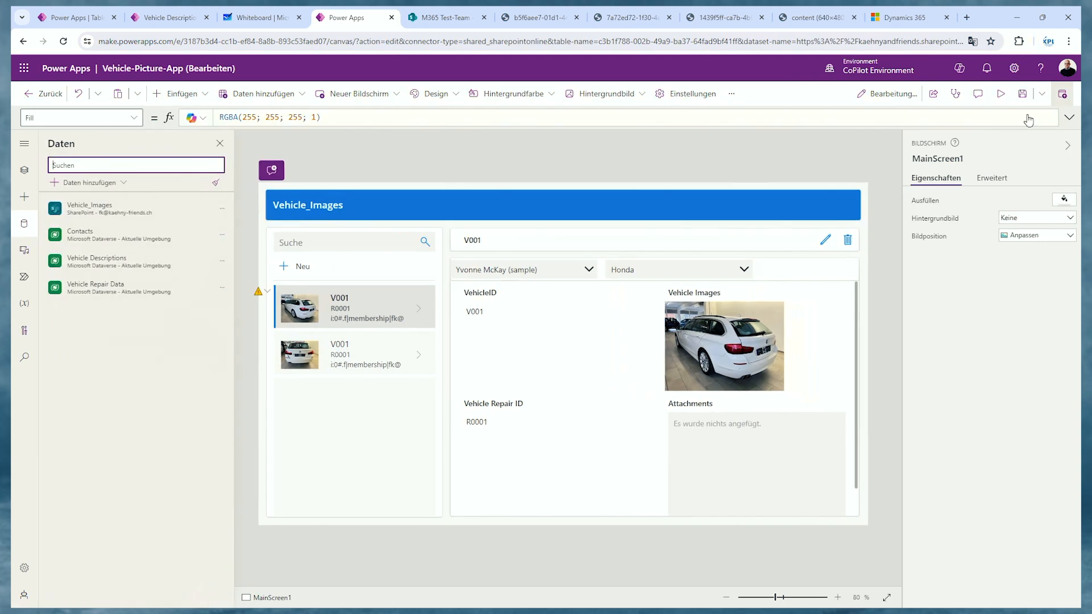
# - Wrap the 'Vehicle Descriptions' source in the Items formula of Dropdown1_1 in a Filter function, ready for a condition
pyautogui.click(654, 268)
pyautogui.click(432, 115)
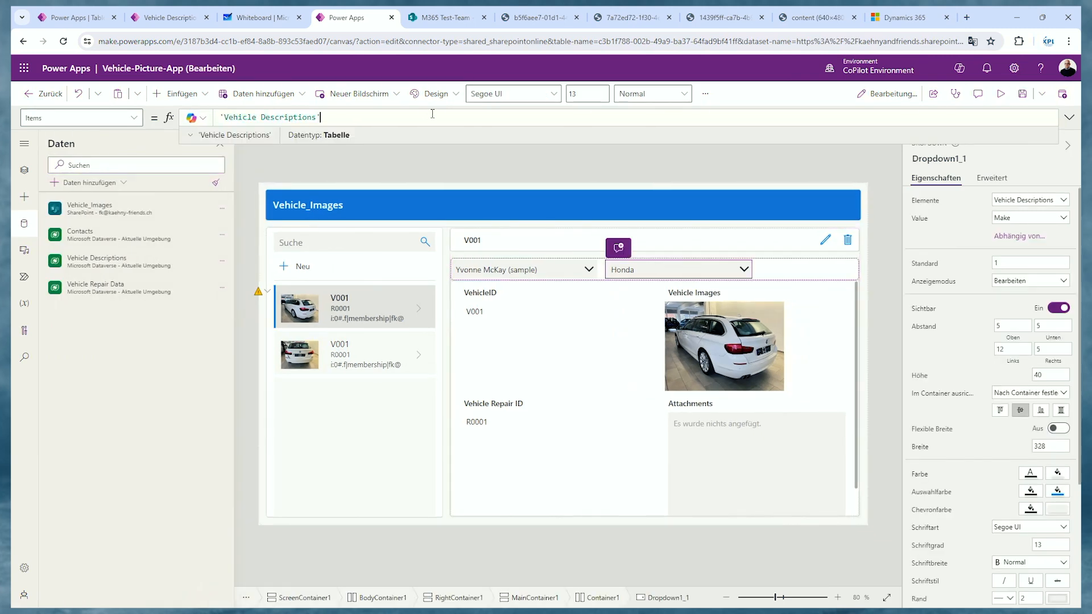
pyautogui.press('Home')
pyautogui.write('Filter(')
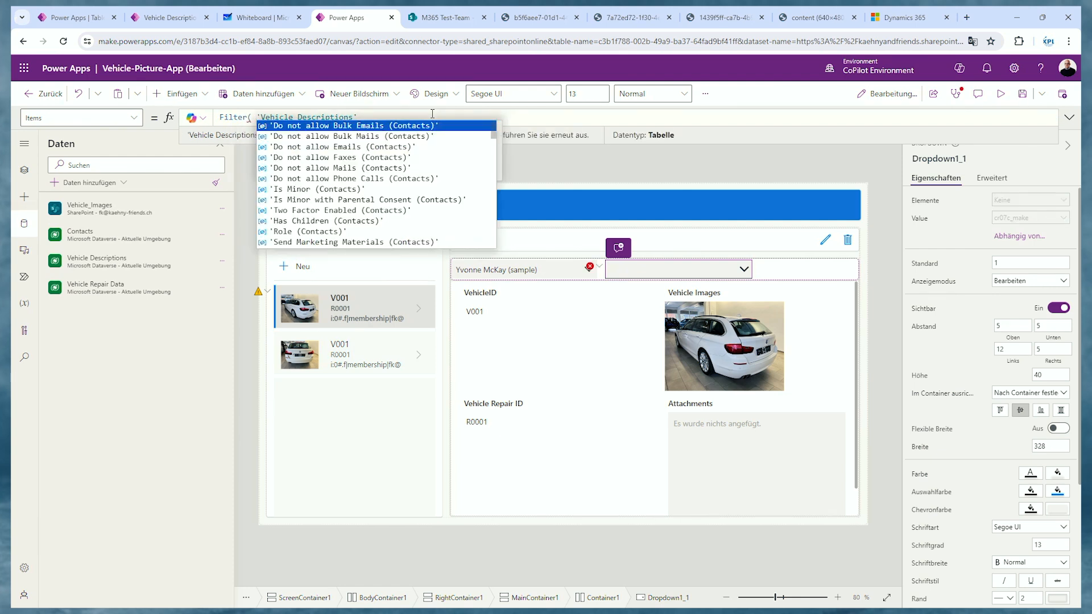
pyautogui.press('BackSpace')
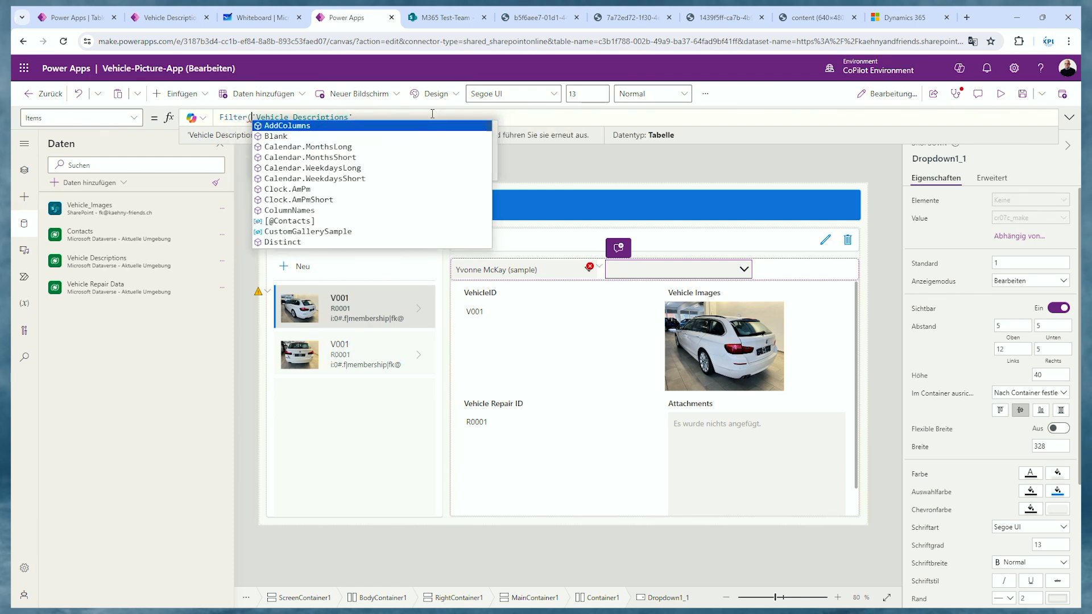
pyautogui.click(417, 117)
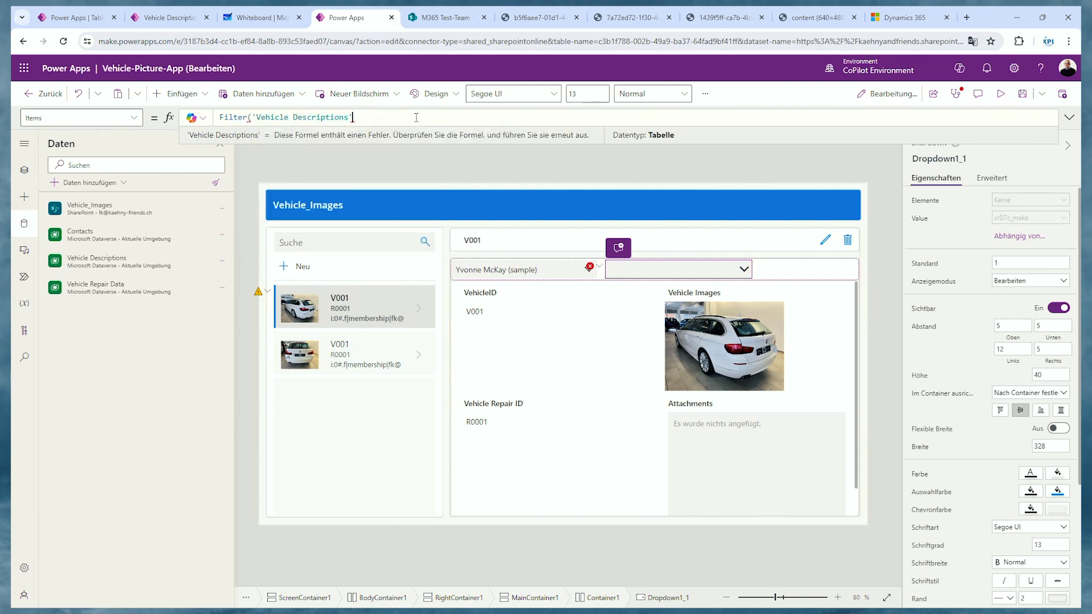
pyautogui.write(';')
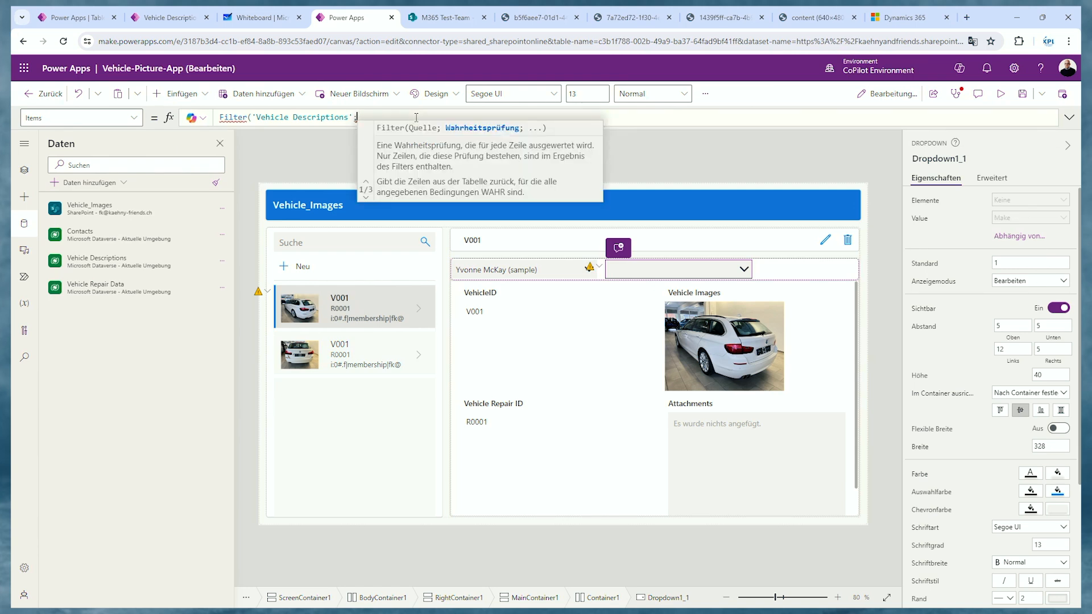
# - Start the Filter condition with the 'Contact ID' column followed by an equals sign, removing the surplus quotation mark
pyautogui.write(" ''Contact")
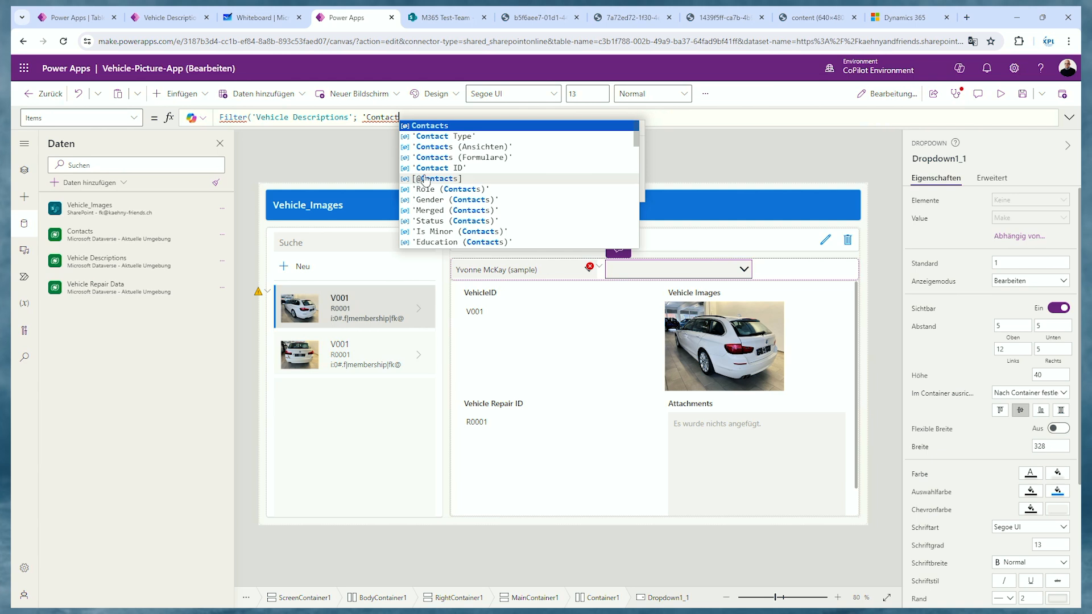
pyautogui.click(434, 170)
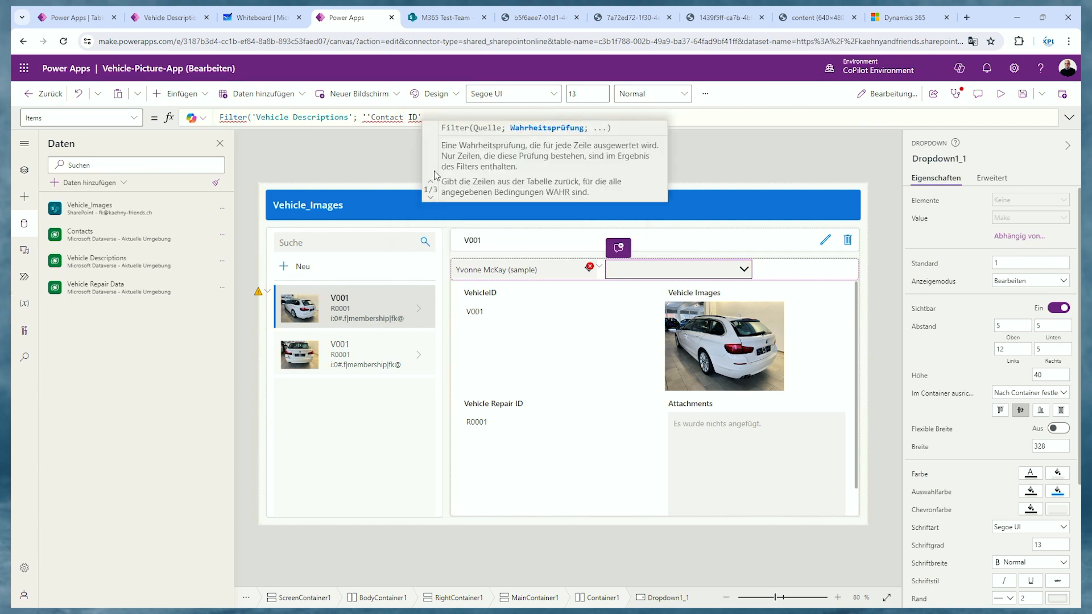
pyautogui.write('=')
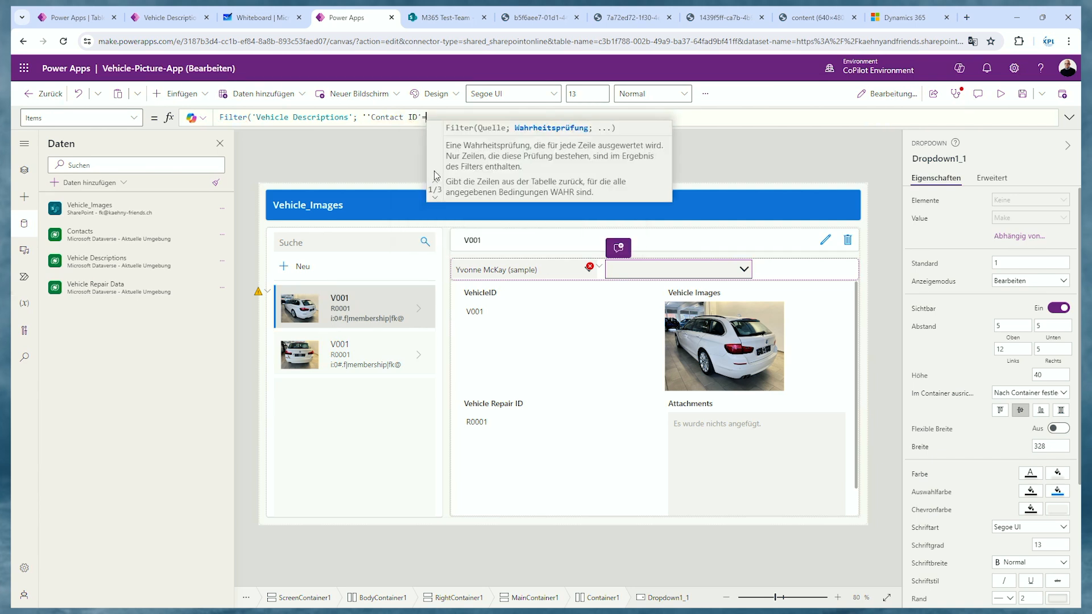
pyautogui.click(369, 117)
pyautogui.press('BackSpace')
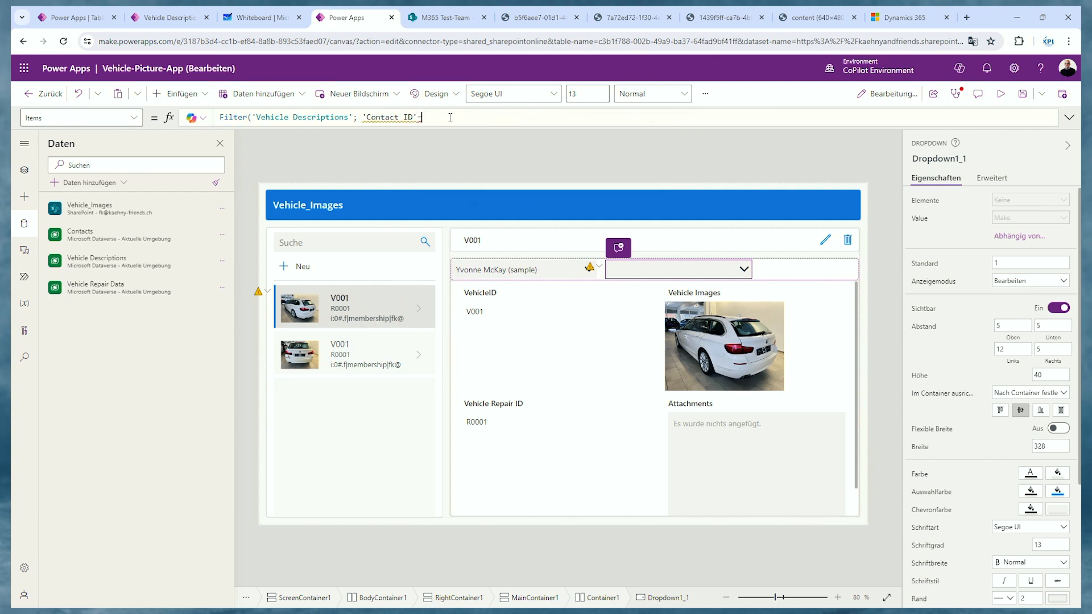
# - Complete the Filter condition by comparing the column with Dropdown1.Selected.Contact and closing the formula
pyautogui.write('Drop')
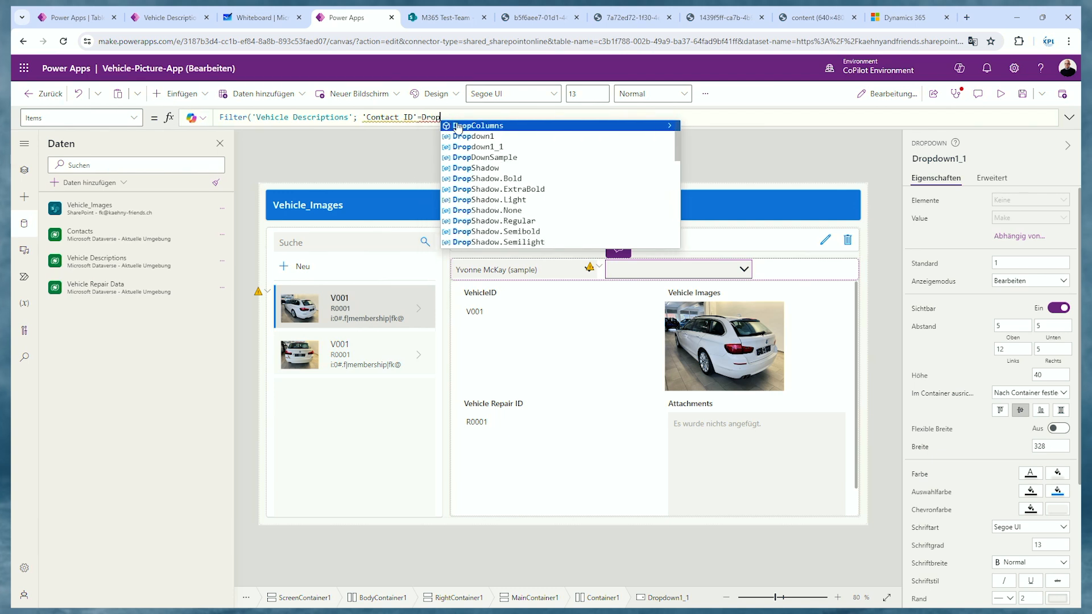
pyautogui.click(470, 137)
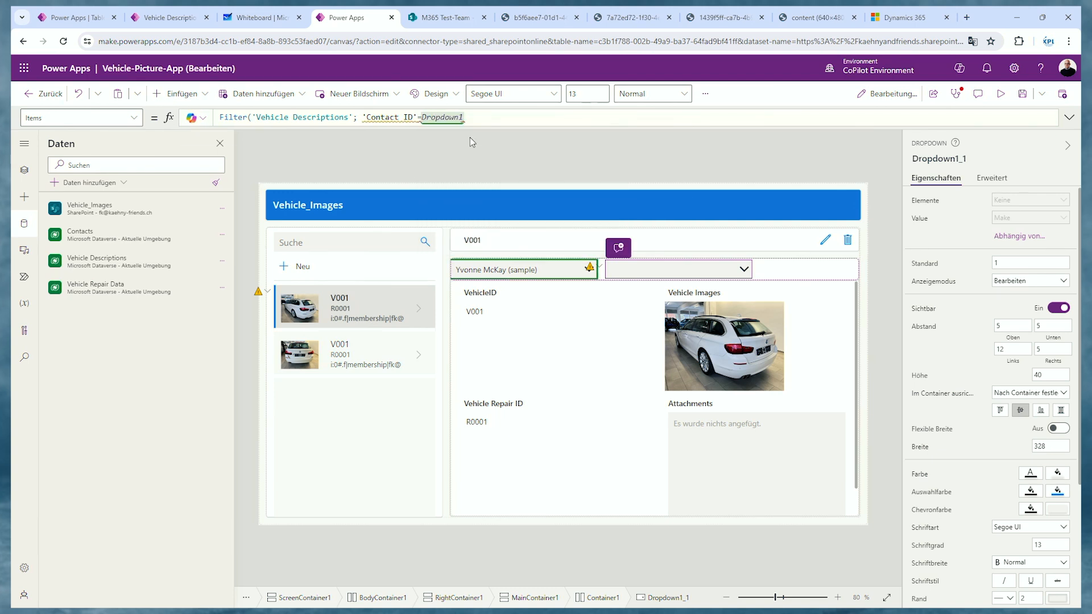
pyautogui.write('.Se')
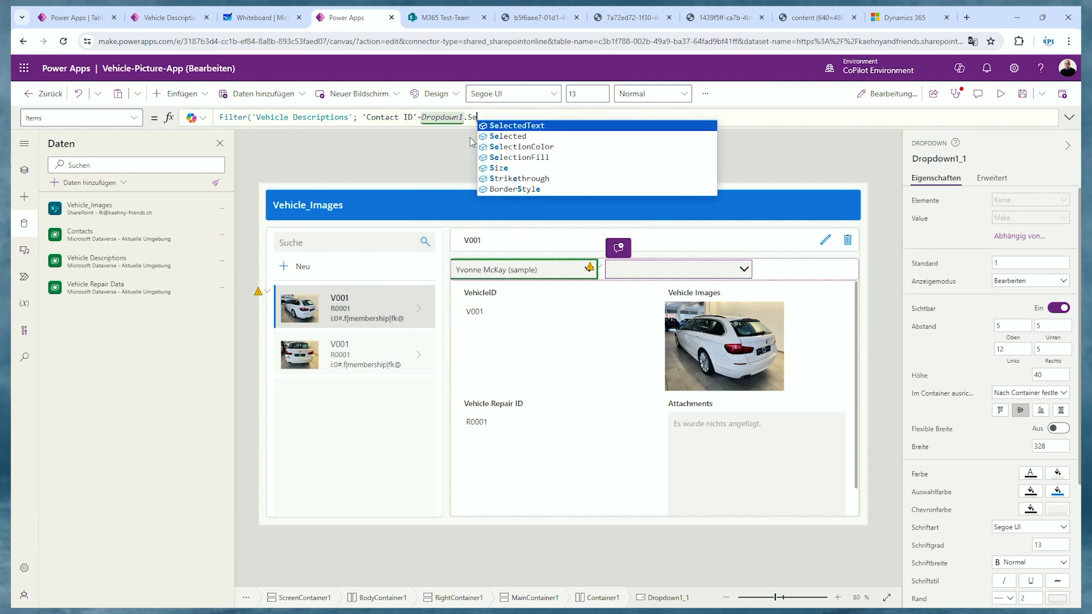
pyautogui.click(497, 138)
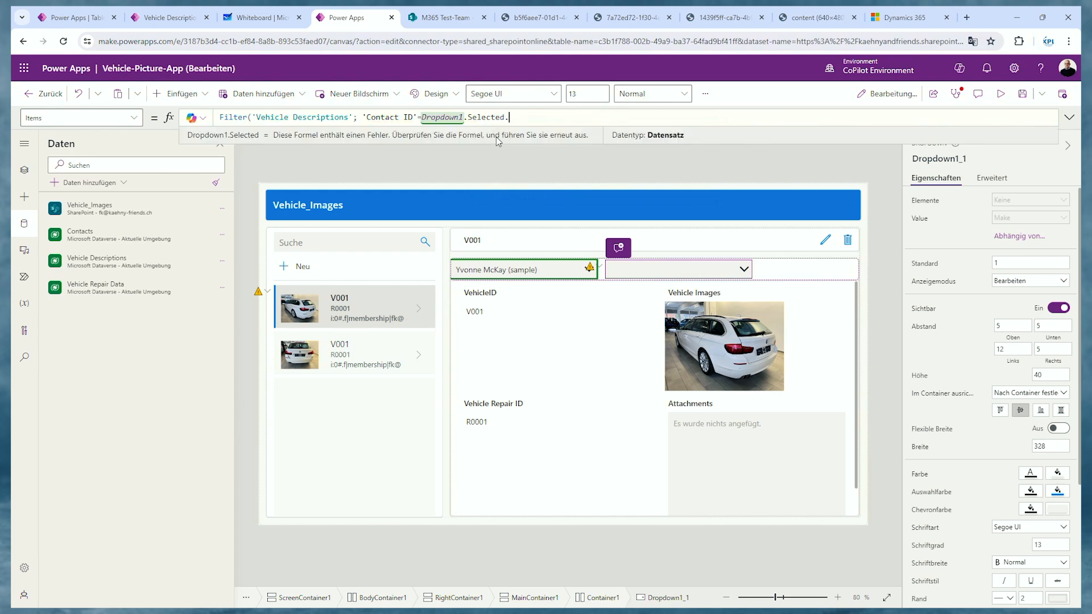
pyautogui.write('.Con')
pyautogui.click(537, 126)
pyautogui.write(')')
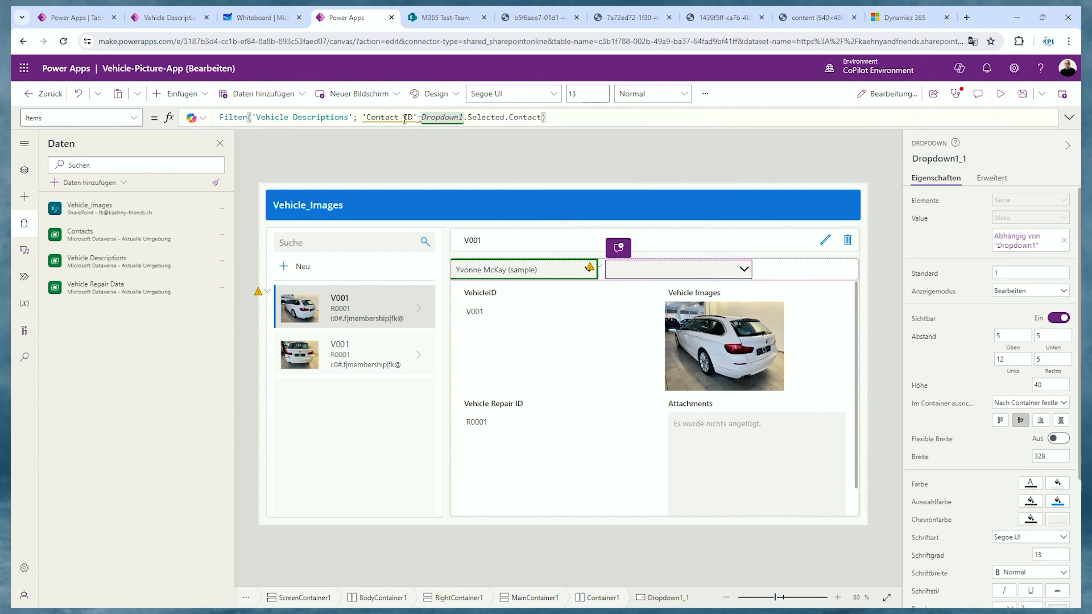
# - Extend the column reference in the Filter condition to 'Contact ID'.Contact
pyautogui.moveTo(405, 118)
pyautogui.write('.')
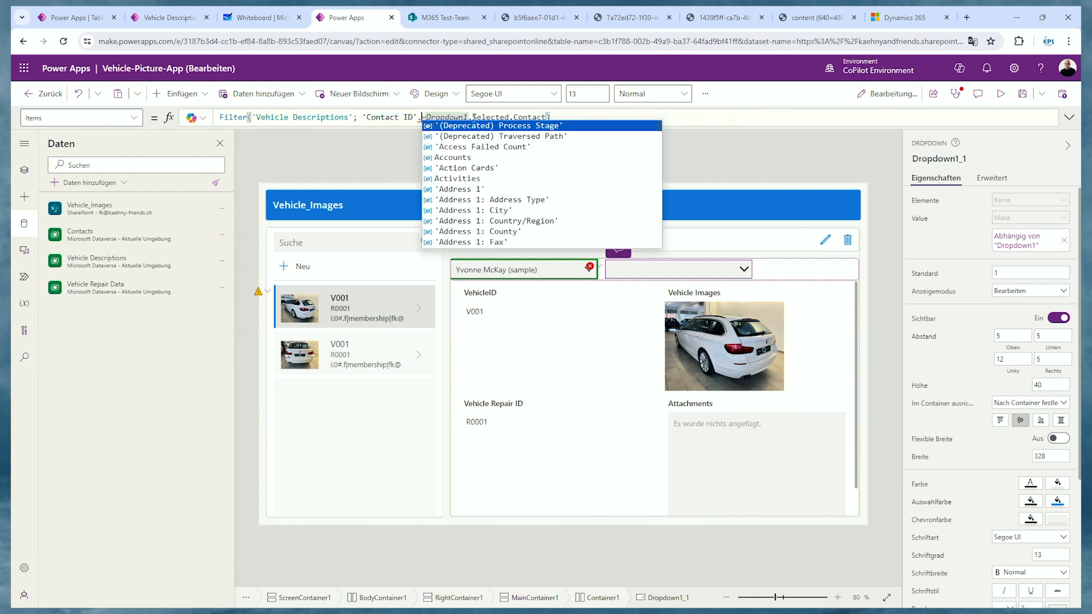
pyautogui.press('BackSpace')
pyautogui.press('BackSpace')
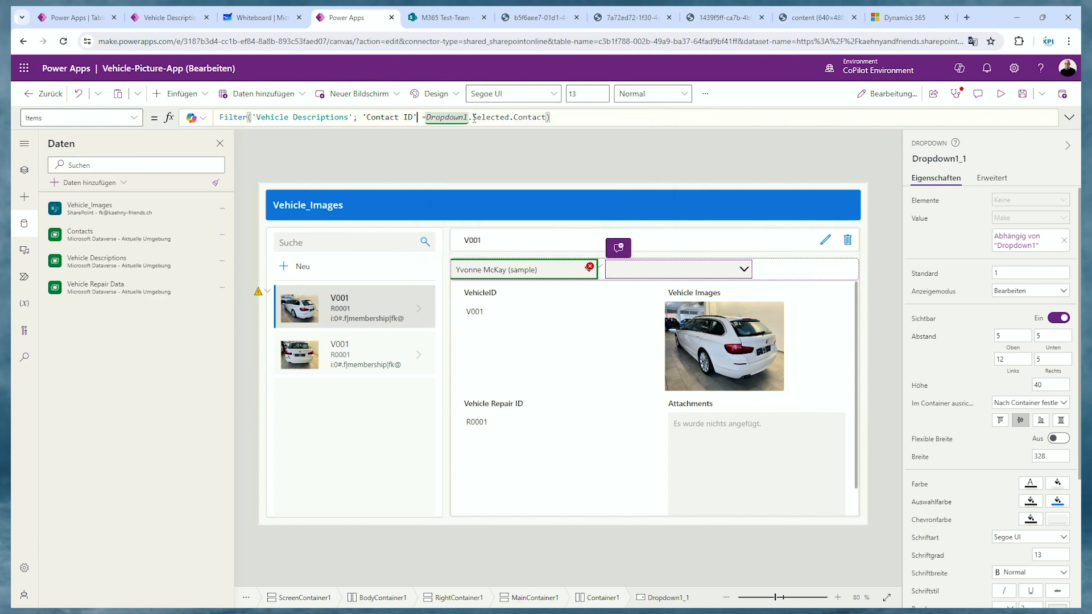
pyautogui.write('.')
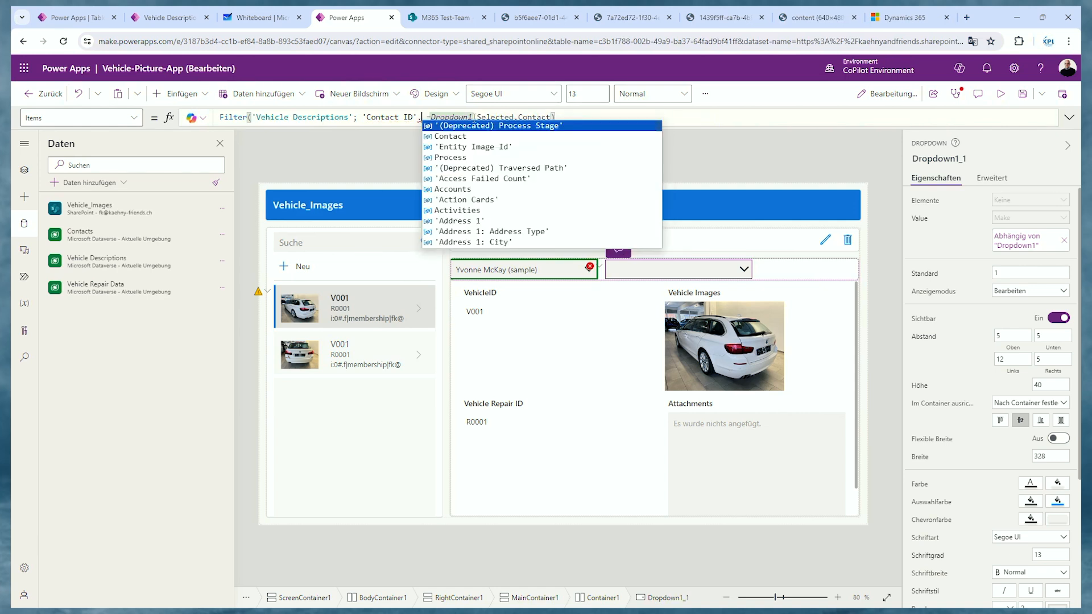
pyautogui.click(463, 138)
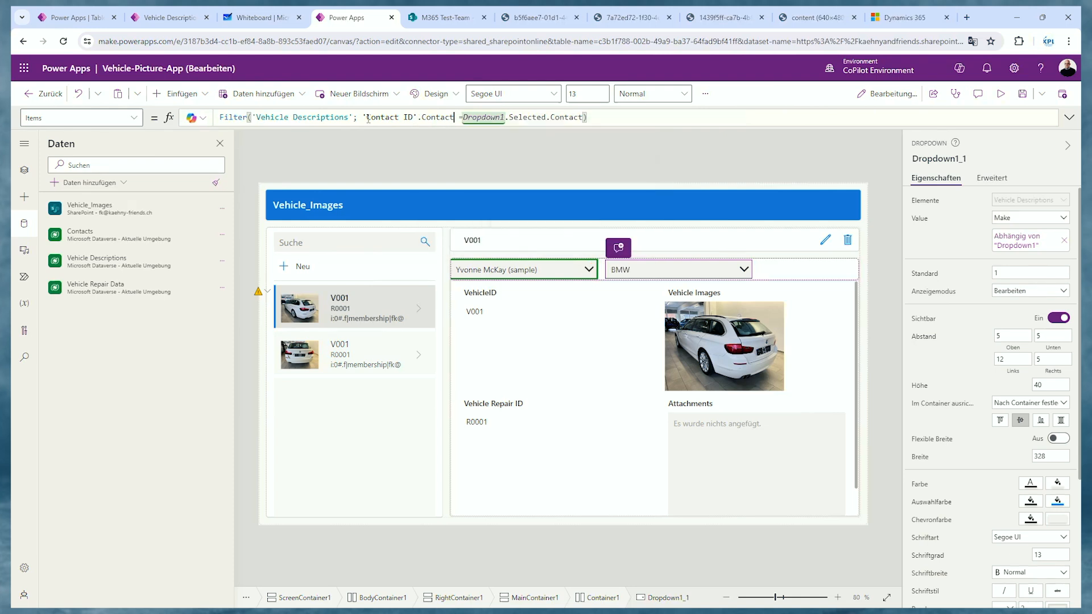
# - Review the Contact ID lookup in vehicle V001's record, and preview the canvas app with the filtered vehicle dropdown
pyautogui.click(169, 18)
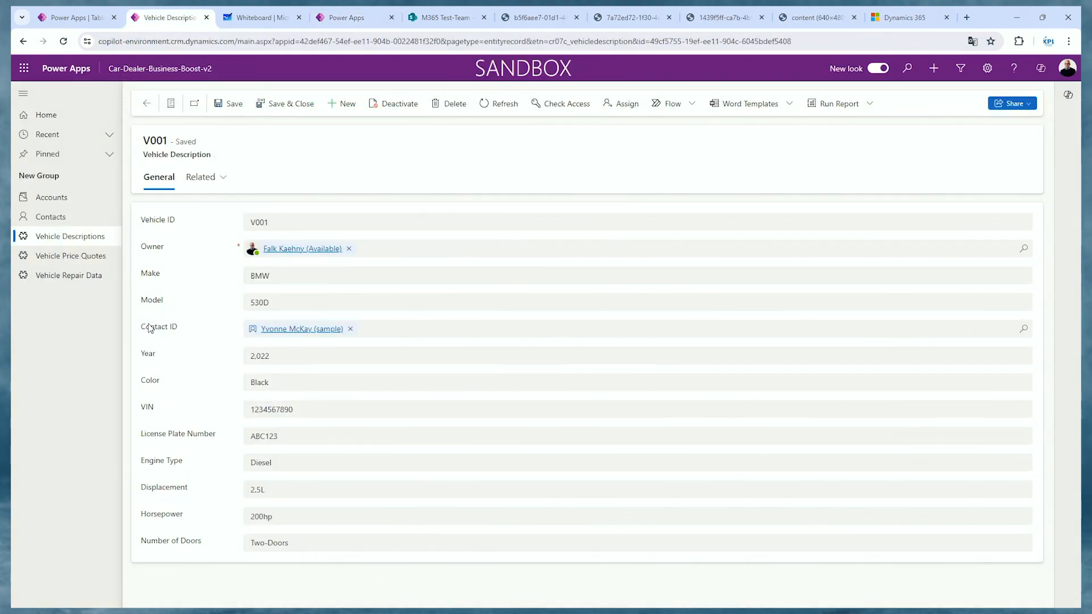
pyautogui.moveTo(270, 335)
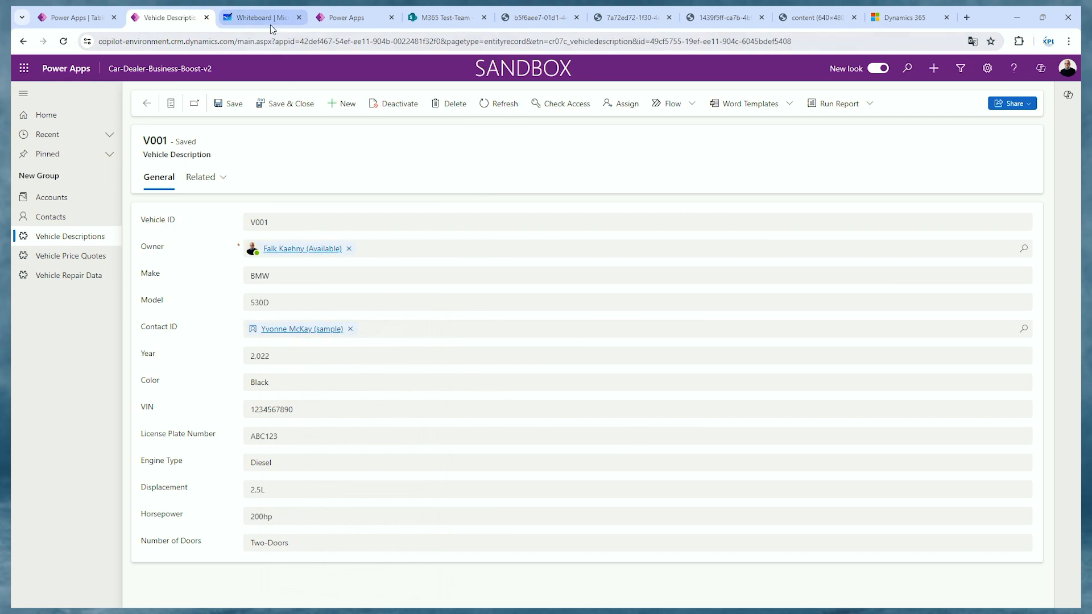
pyautogui.click(341, 17)
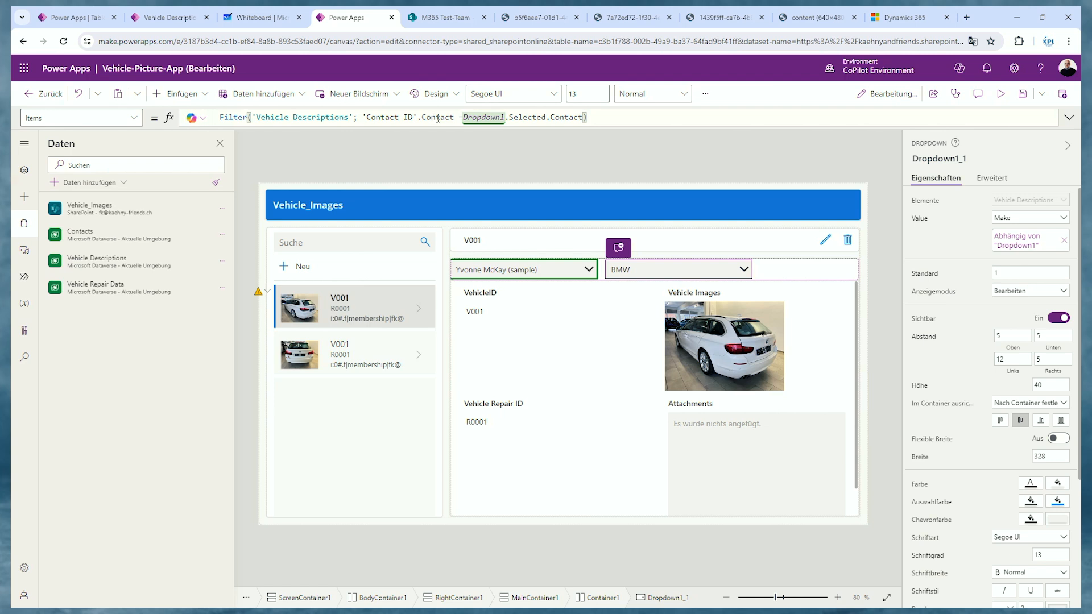
pyautogui.click(454, 118)
pyautogui.click(1000, 94)
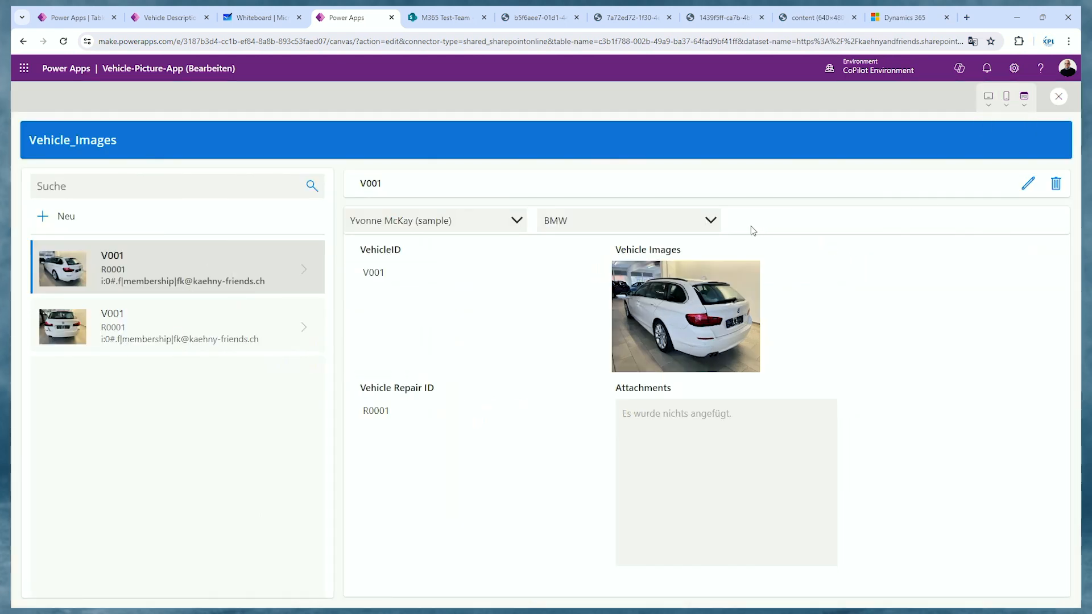
# - Check the vehicle dropdown's filtered entries in the preview and return to editing
pyautogui.click(710, 221)
pyautogui.click(567, 242)
pyautogui.click(574, 221)
pyautogui.click(577, 244)
pyautogui.press('Escape')
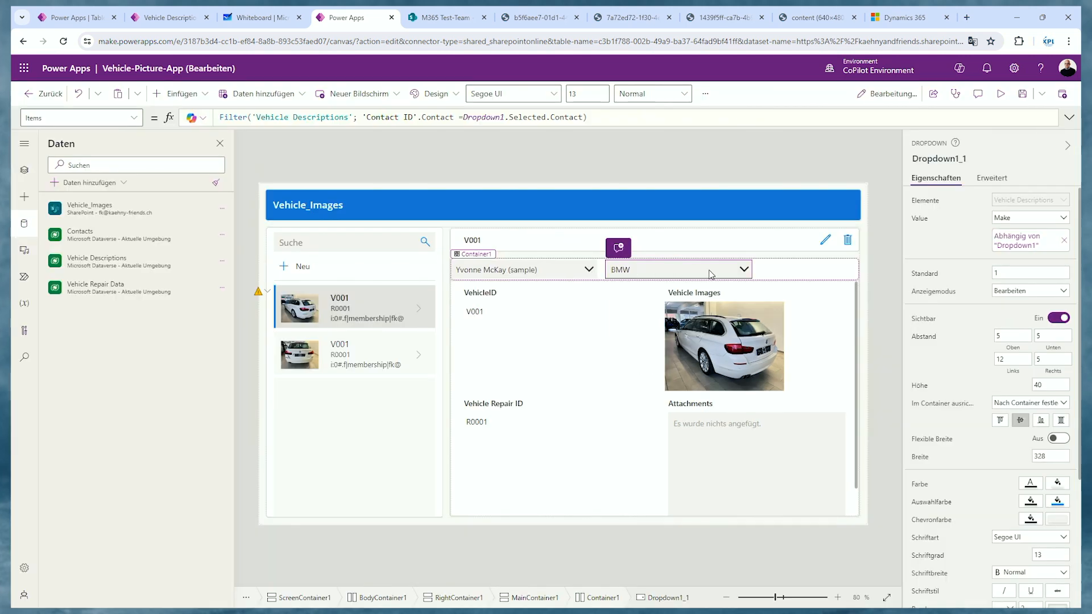
# - Set the Width property of the contact dropdown Dropdown1 to 200
pyautogui.click(546, 272)
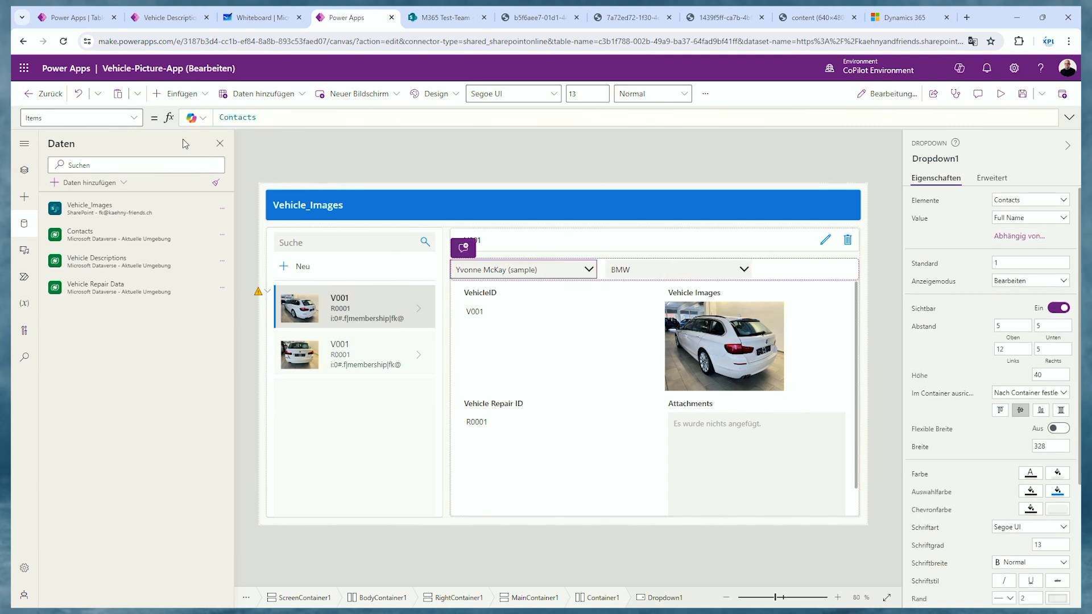
pyautogui.click(134, 118)
pyautogui.scroll(-5, 37, 262)
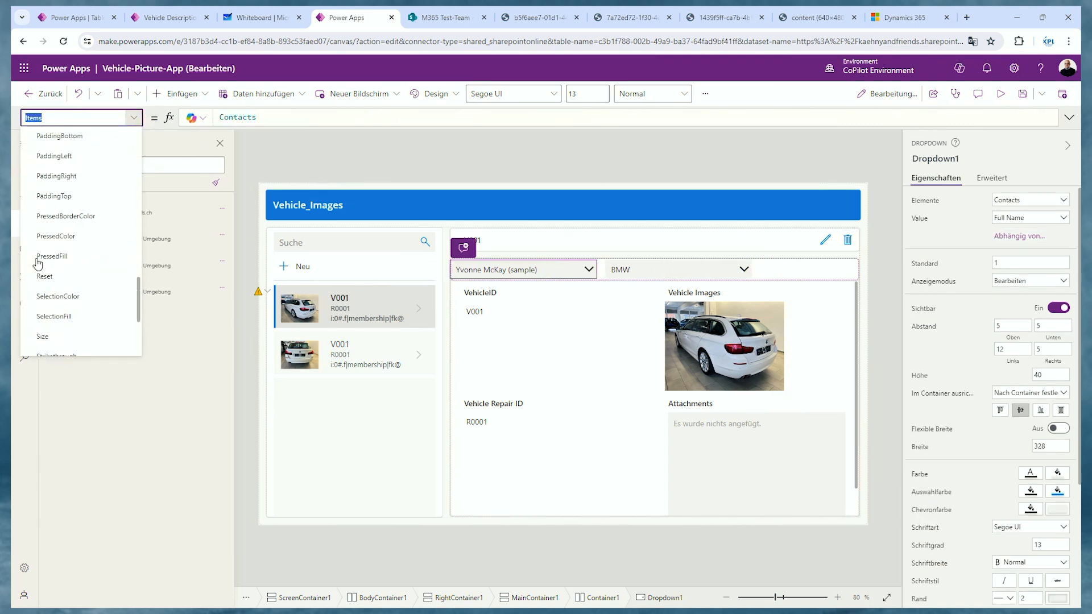
pyautogui.click(43, 313)
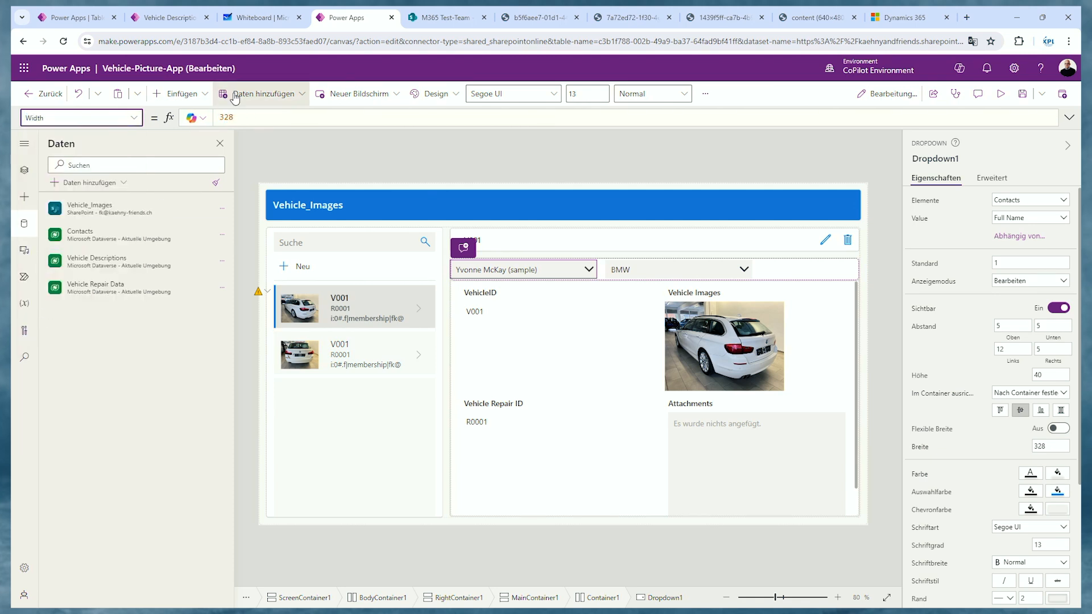
pyautogui.doubleClick(250, 117)
pyautogui.write('200')
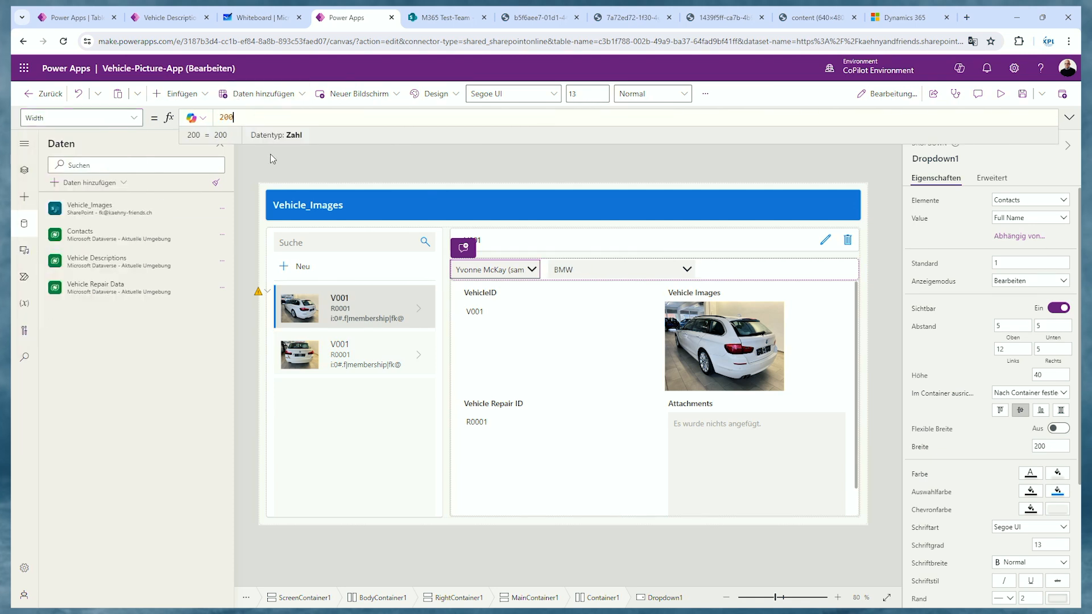
# - Set the Width property of the vehicle dropdown Dropdown1_1 to 200
pyautogui.click(602, 270)
pyautogui.click(79, 117)
pyautogui.scroll(-3, 46, 293)
pyautogui.scroll(-3, 46, 292)
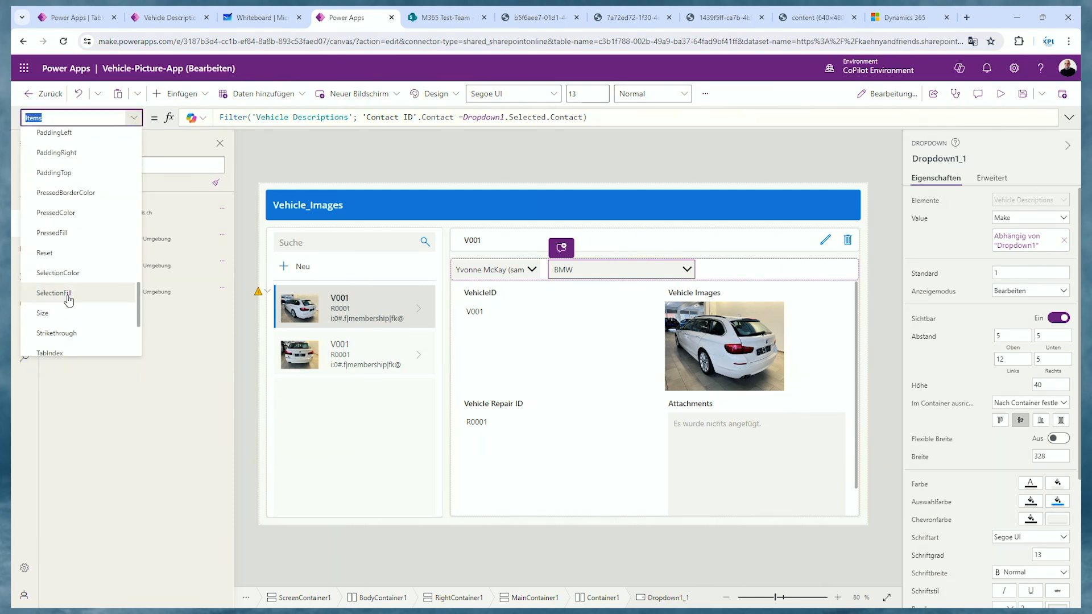
pyautogui.scroll(-3, 56, 298)
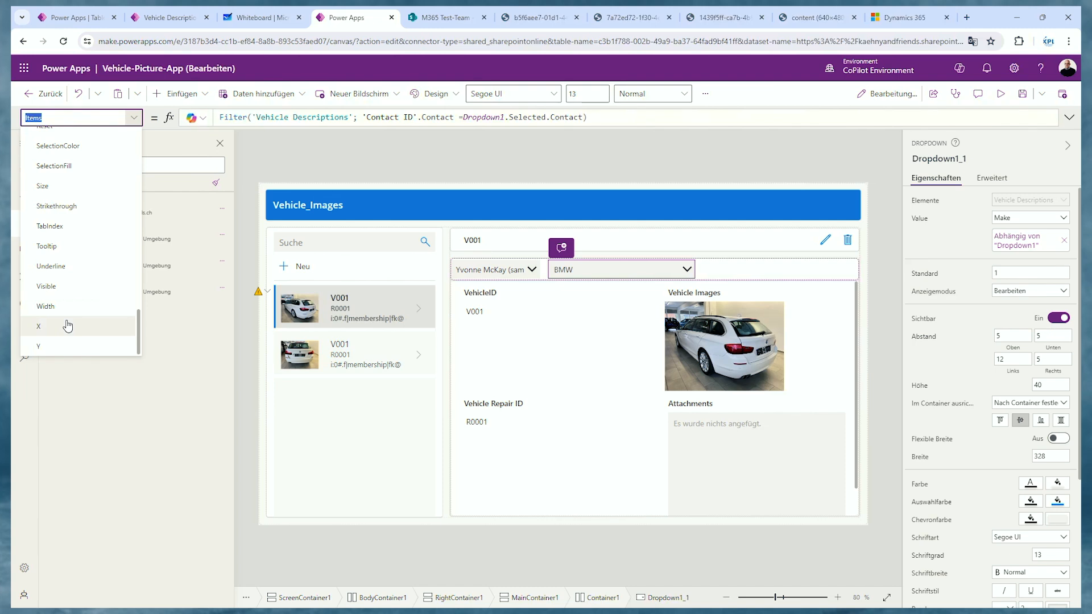
pyautogui.click(70, 306)
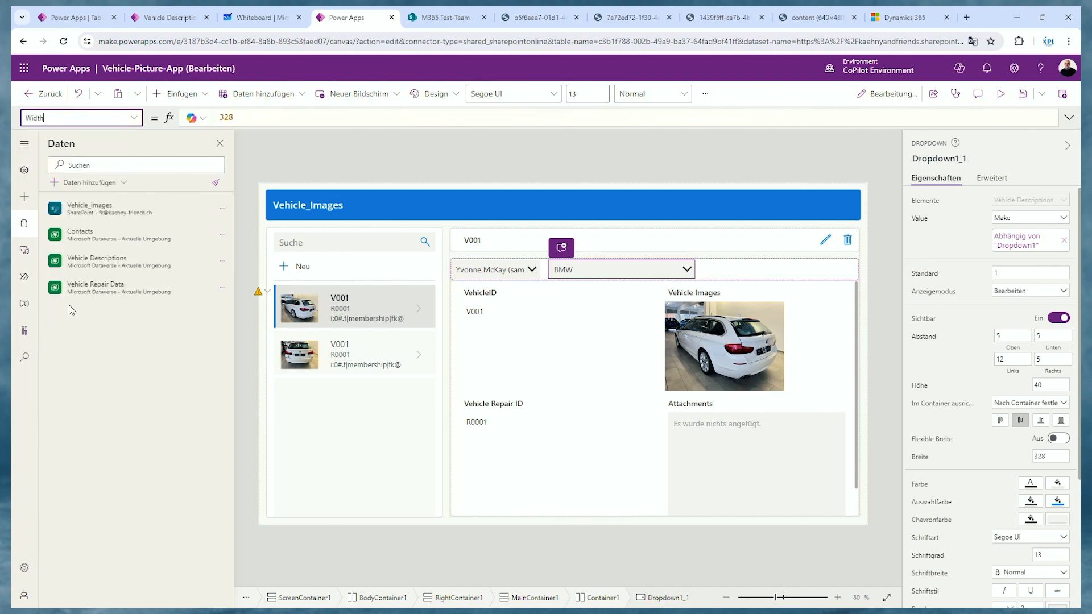
pyautogui.doubleClick(257, 117)
pyautogui.write('200')
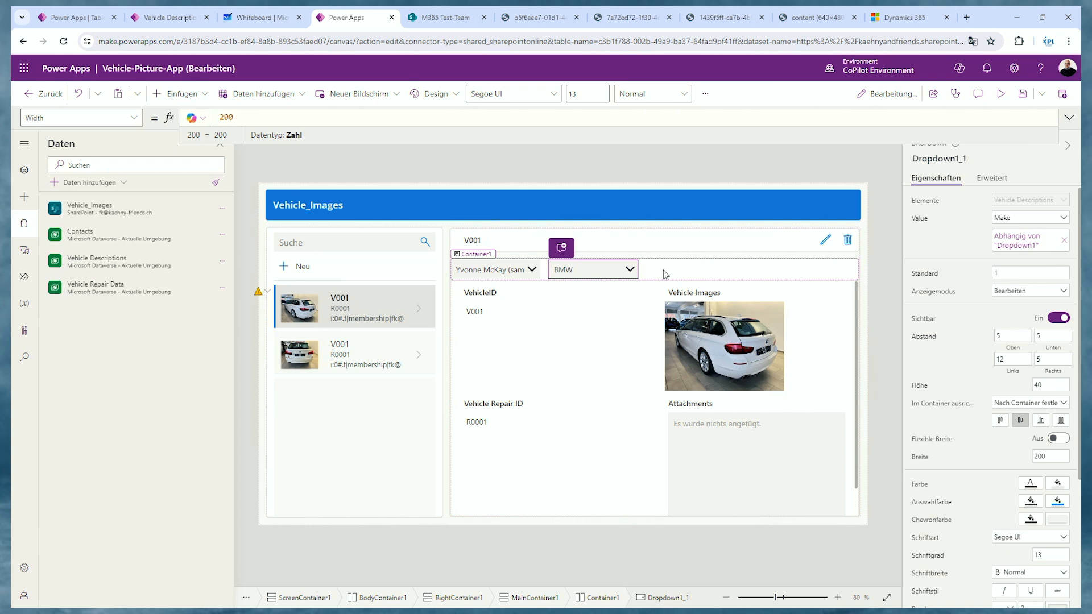
# - Widen the contact dropdown Dropdown1 to 250
pyautogui.click(505, 274)
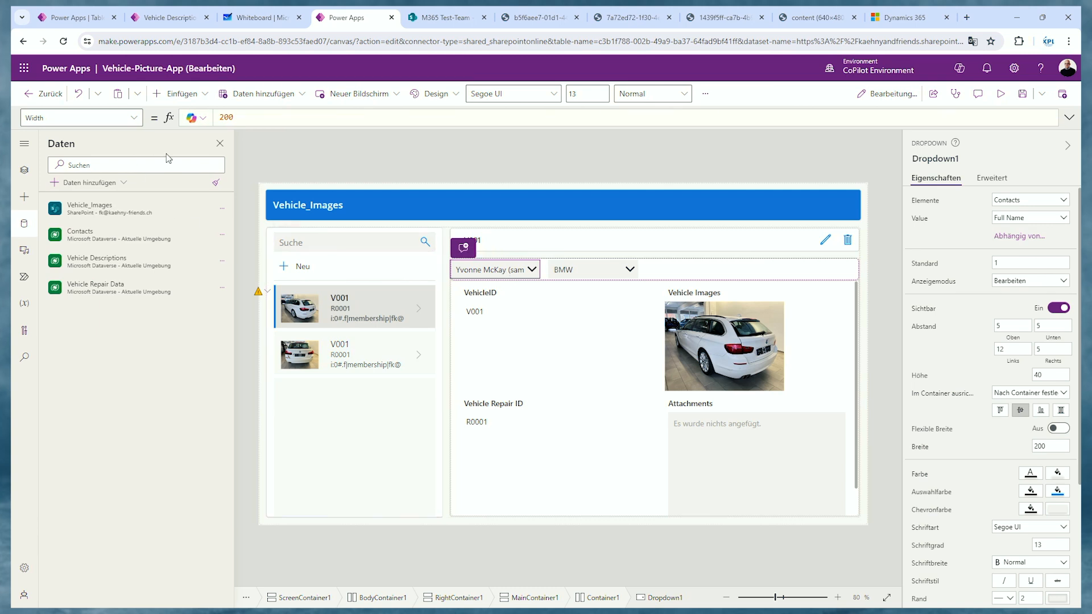
pyautogui.click(262, 118)
pyautogui.write('250')
# - Duplicate the vehicle dropdown Dropdown1_1 to add a third dropdown in Container1
pyautogui.click(630, 278)
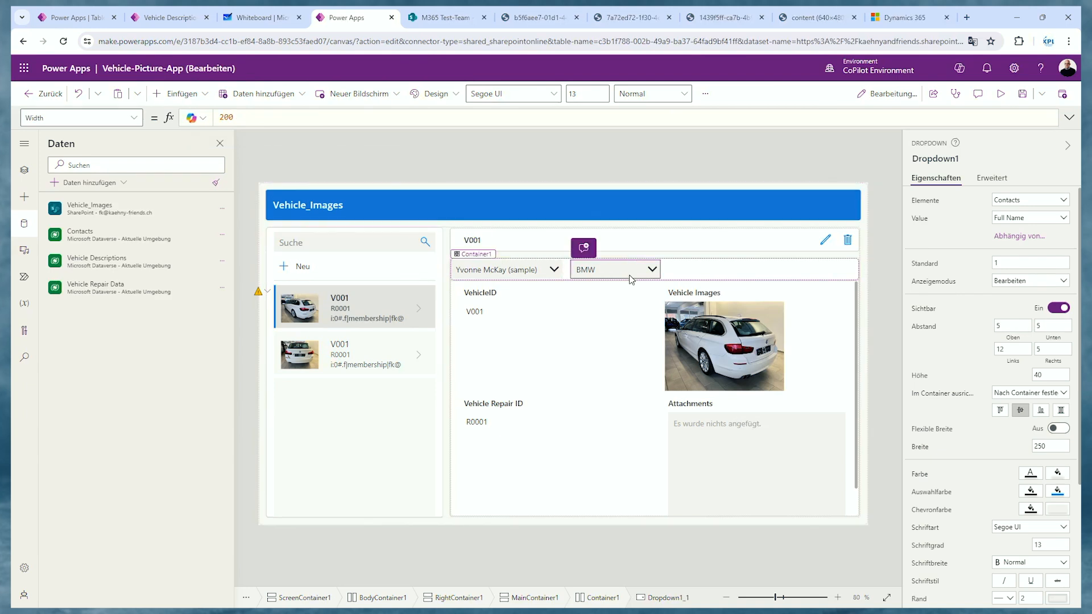
pyautogui.click(24, 169)
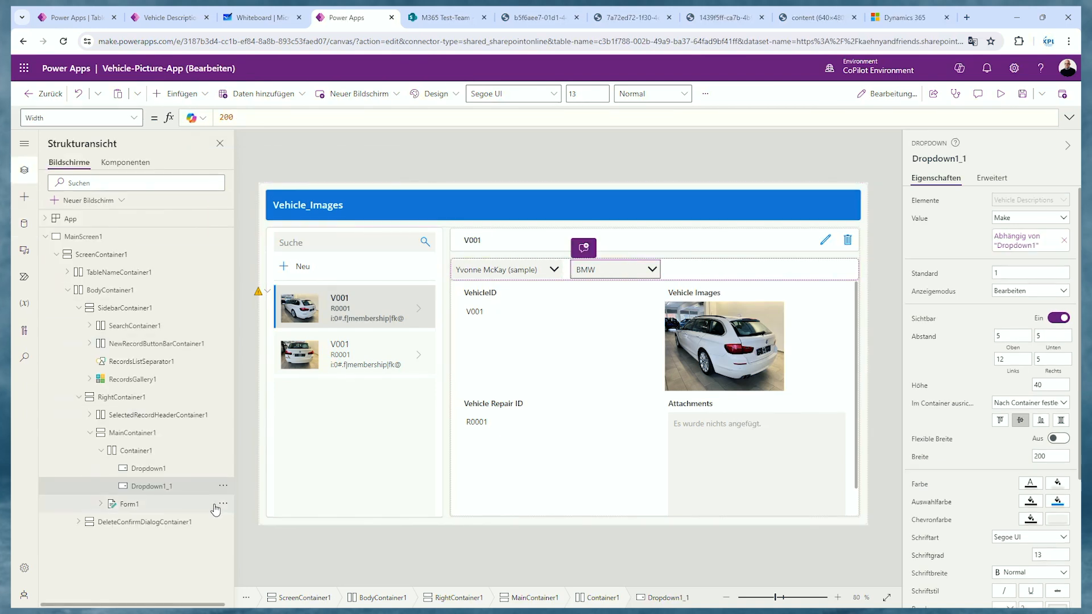
pyautogui.click(222, 485)
pyautogui.click(251, 401)
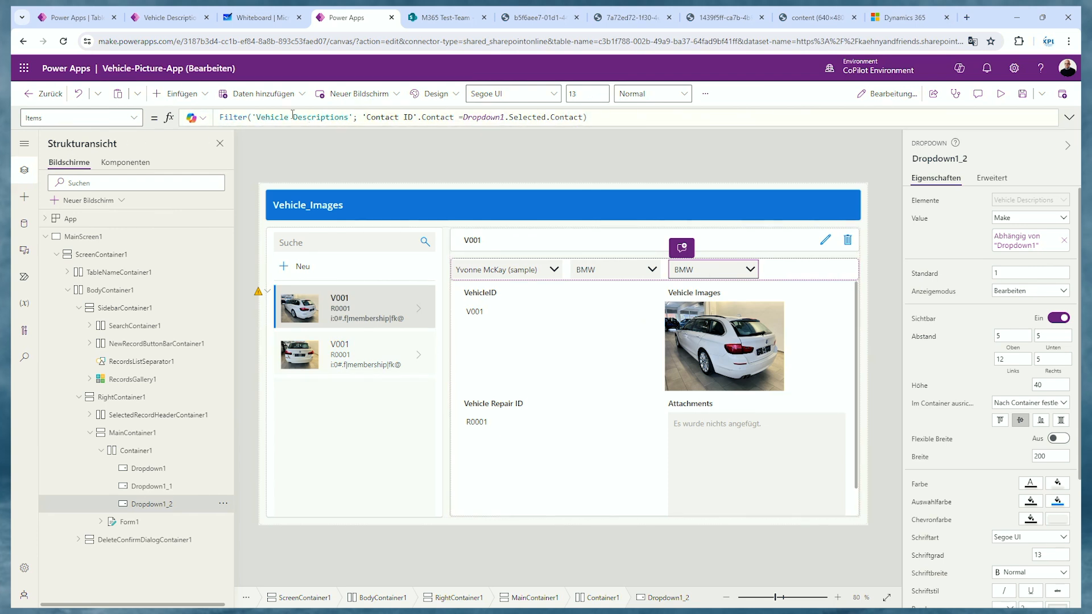
# - Comment out the third dropdown's Filter formula and set its Items to 'Vehicle Repair Data' on a new line above
pyautogui.click(221, 117)
pyautogui.write('//')
pyautogui.hotkey('shift', 'Return')
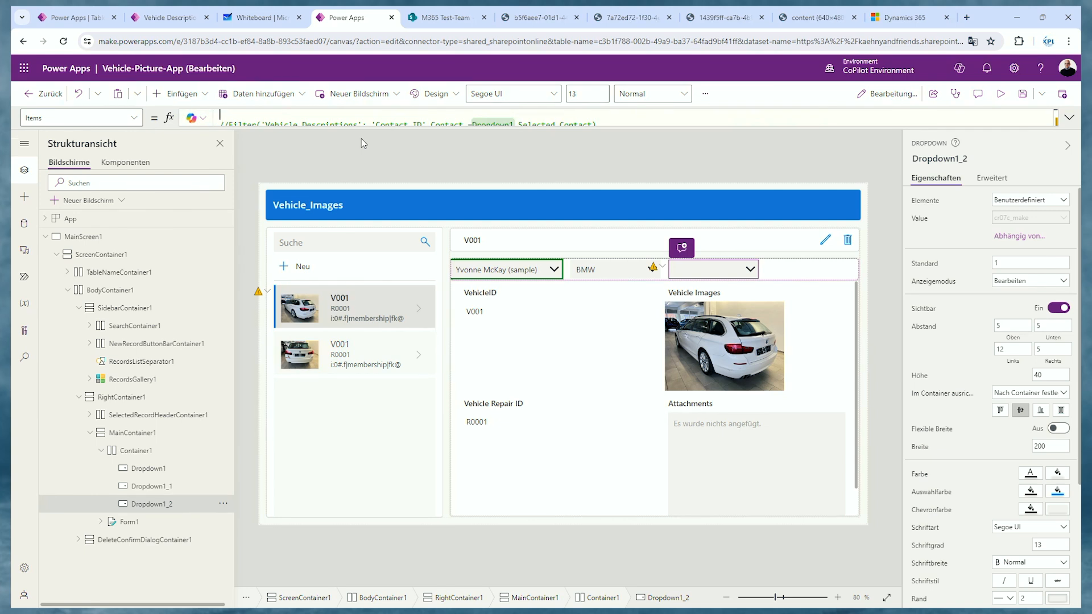
pyautogui.write('Vehic')
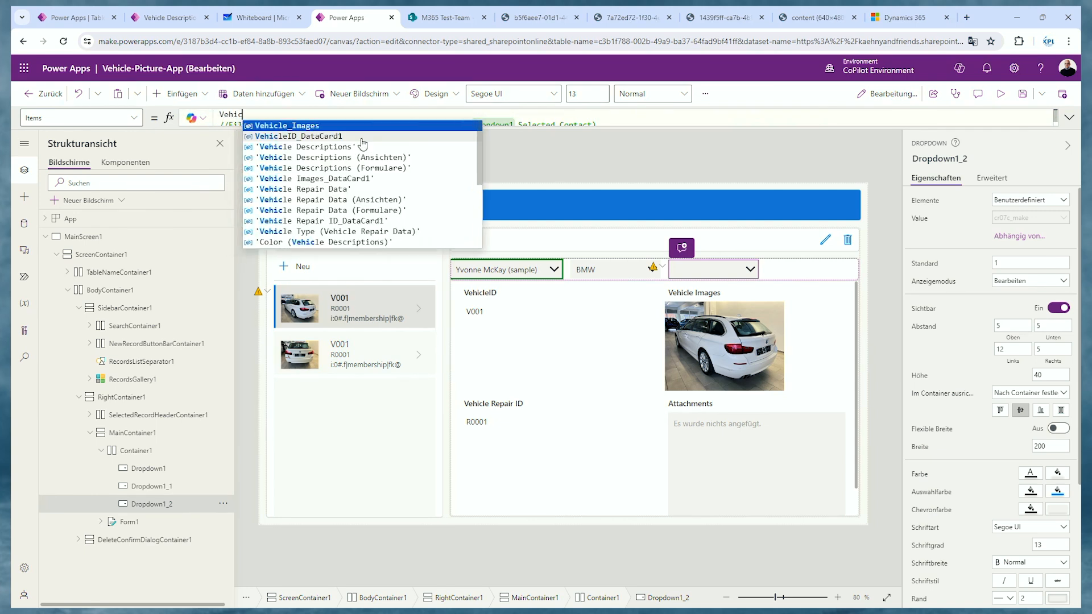
pyautogui.write('le')
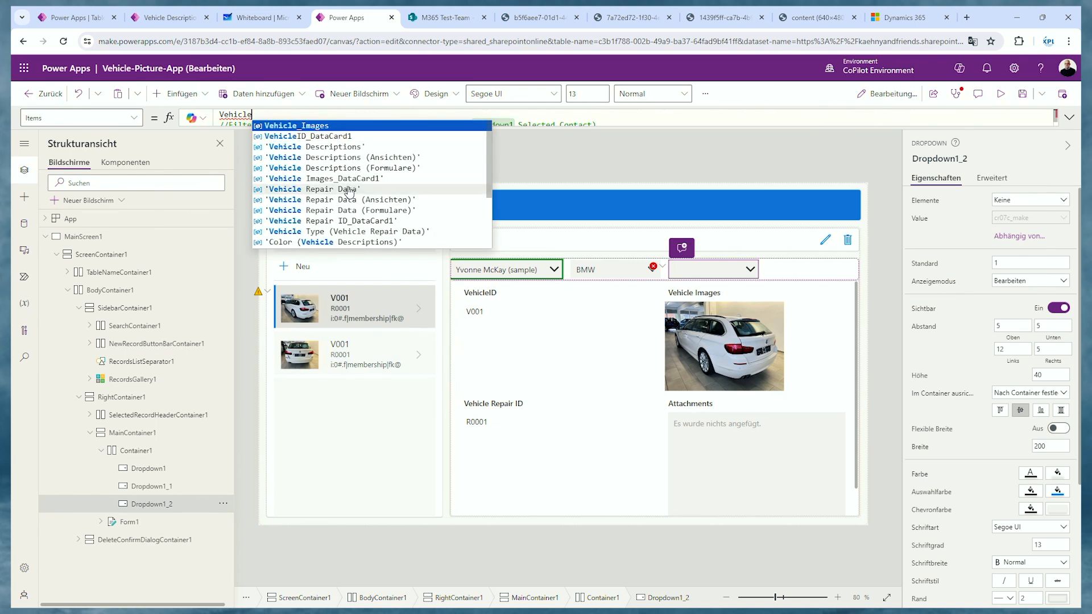
pyautogui.click(318, 188)
# - Preview the app and inspect the entries of the third dropdown
pyautogui.click(1001, 98)
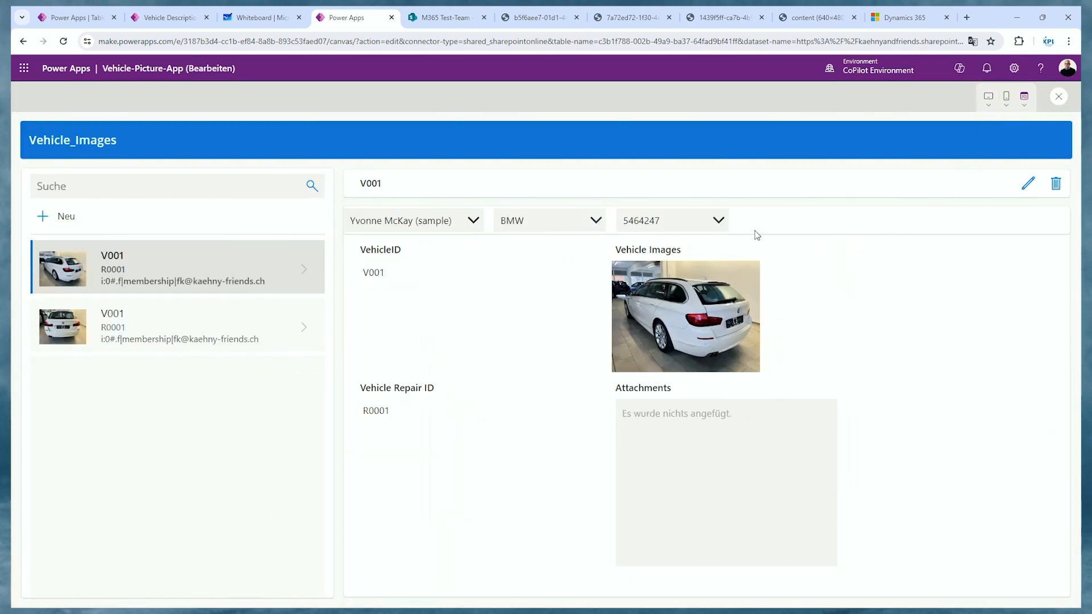
pyautogui.click(712, 222)
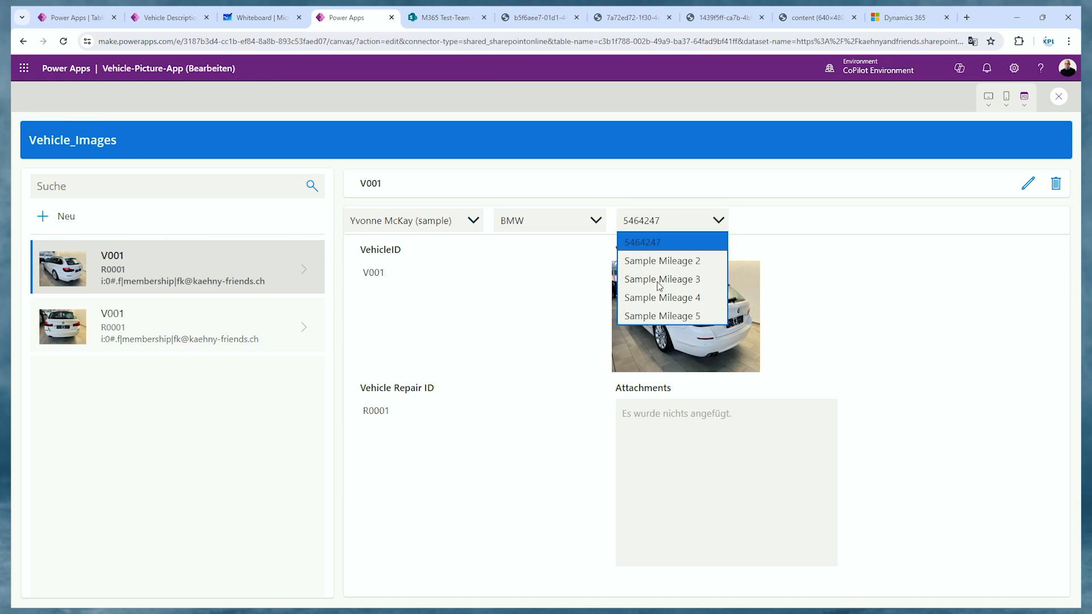
pyautogui.click(1056, 98)
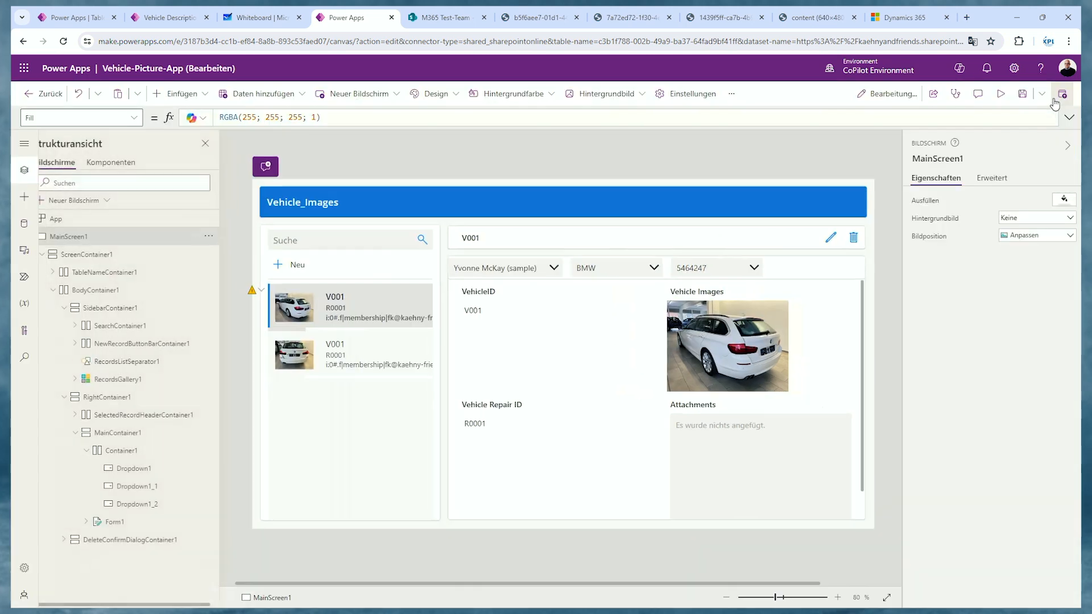
# - Review the Vehicle Repair Data columns, set the third dropdown's displayed value to Repair Date, and leave the preview
pyautogui.click(715, 273)
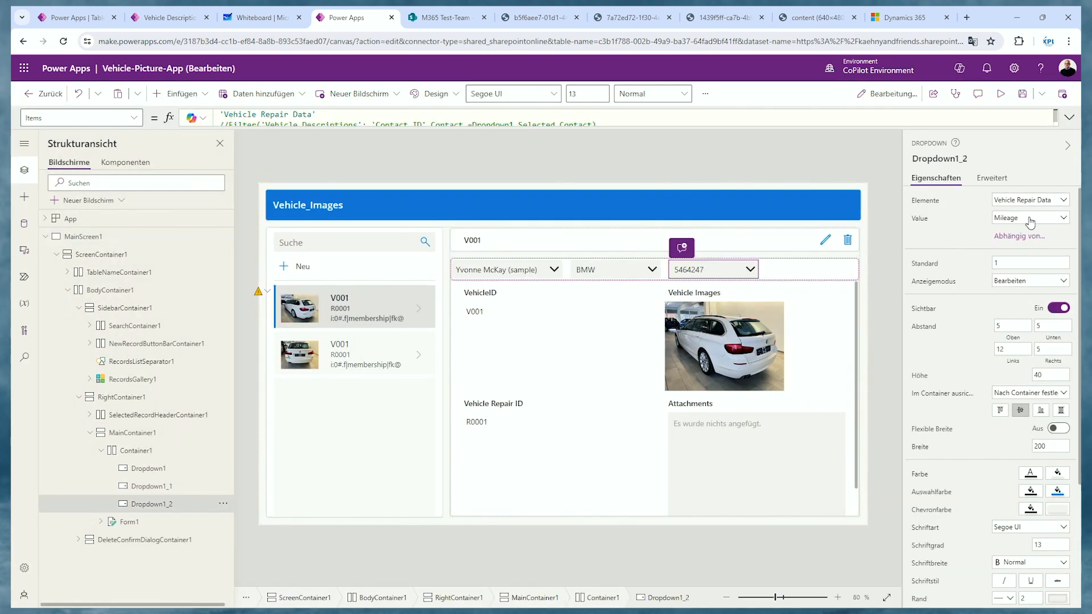
pyautogui.click(168, 17)
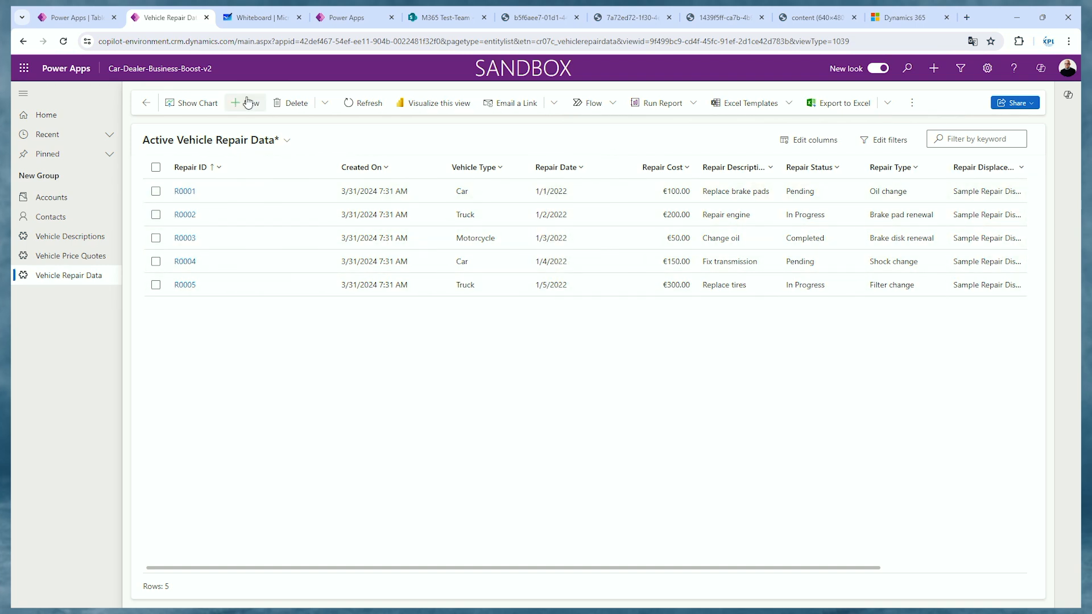
pyautogui.click(348, 18)
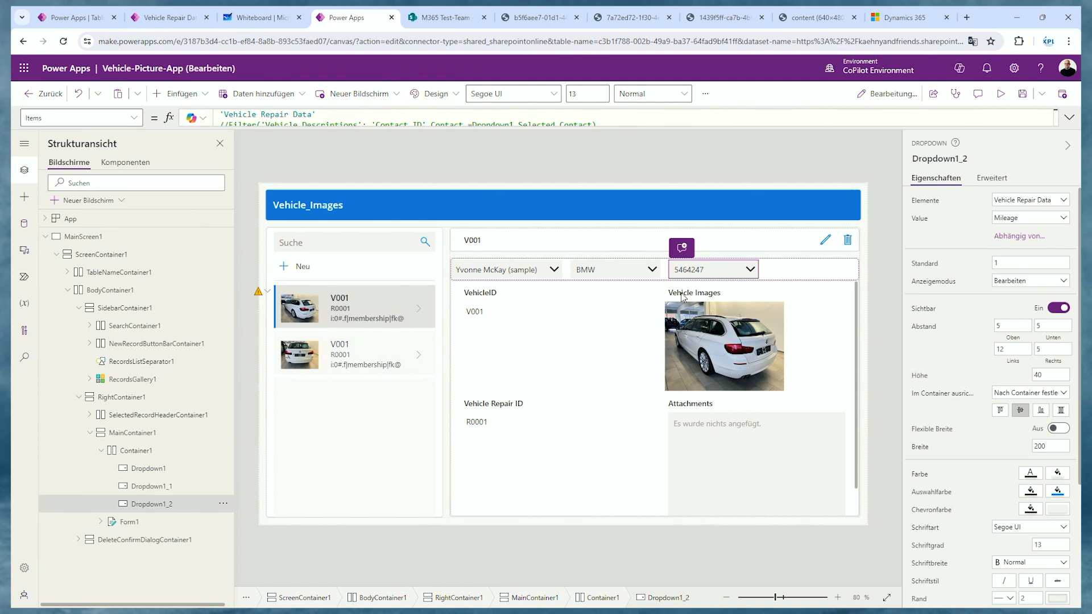
pyautogui.click(1002, 241)
pyautogui.click(1029, 218)
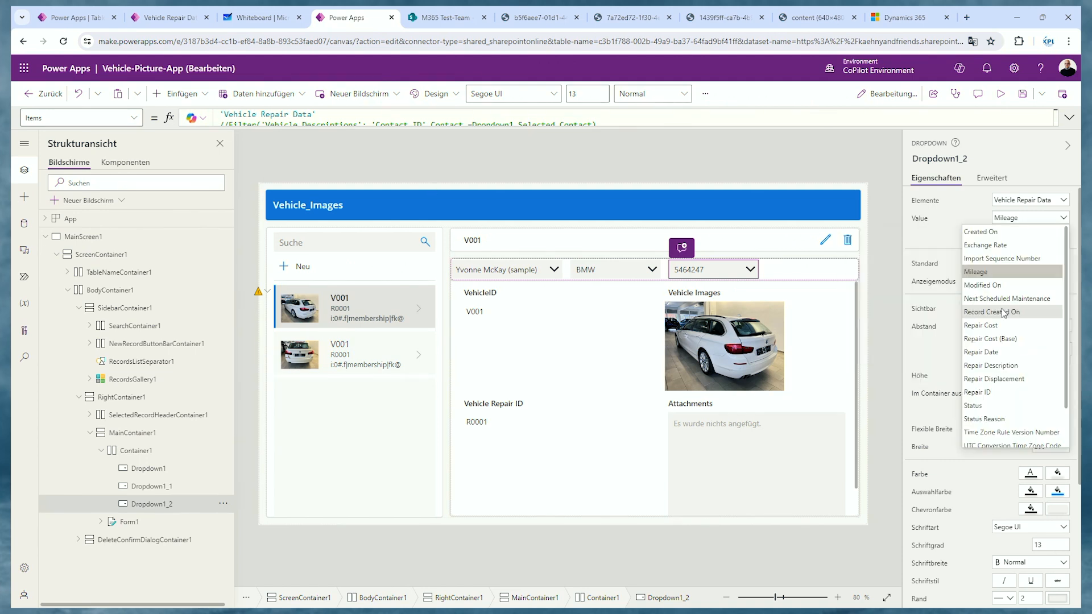
pyautogui.click(1009, 348)
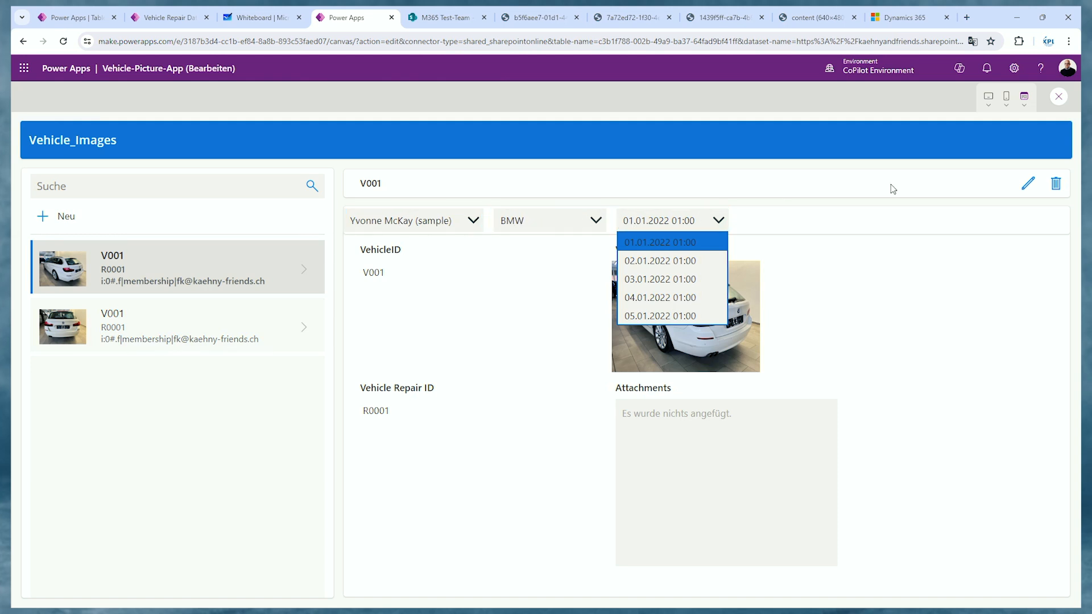
pyautogui.click(1058, 96)
# - Copy the commented-out Filter formula and paste it uncommented at the start of the third dropdown's Items formula
pyautogui.click(1068, 118)
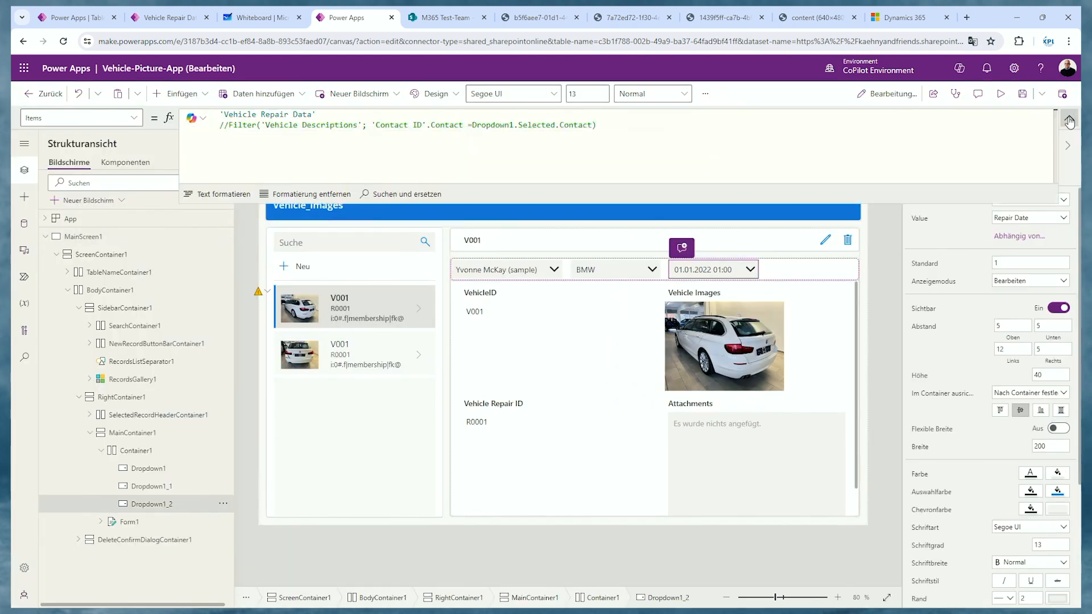
pyautogui.moveTo(229, 124); pyautogui.dragTo(371, 124)
pyautogui.hotkey('shift', 'Right')
pyautogui.hotkey('shift', 'Right')
pyautogui.hotkey('shift', 'Right')
pyautogui.hotkey('shift', 'Right')
pyautogui.hotkey('shift', 'Right')
pyautogui.hotkey('shift', 'Right')
pyautogui.hotkey('shift', 'Right')
pyautogui.hotkey('shift', 'Right')
pyautogui.hotkey('shift', 'Right')
pyautogui.hotkey('shift', 'Right')
pyautogui.hotkey('shift', 'Right')
pyautogui.hotkey('shift', 'Right')
pyautogui.hotkey('shift', 'Right')
pyautogui.hotkey('shift', 'Right')
pyautogui.hotkey('shift', 'Right')
pyautogui.hotkey('shift', 'Right')
pyautogui.hotkey('shift', 'Right')
pyautogui.hotkey('shift', 'Right')
pyautogui.hotkey('shift', 'Right')
pyautogui.hotkey('shift', 'Right')
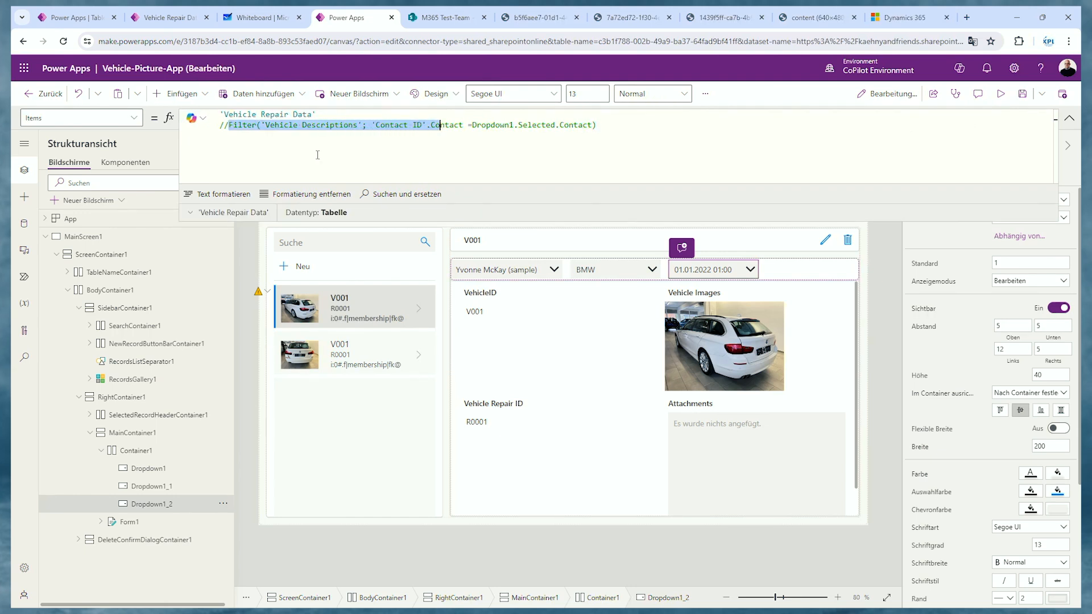
pyautogui.hotkey('ctrl', 'c')
pyautogui.hotkey('ctrl', 'Home')
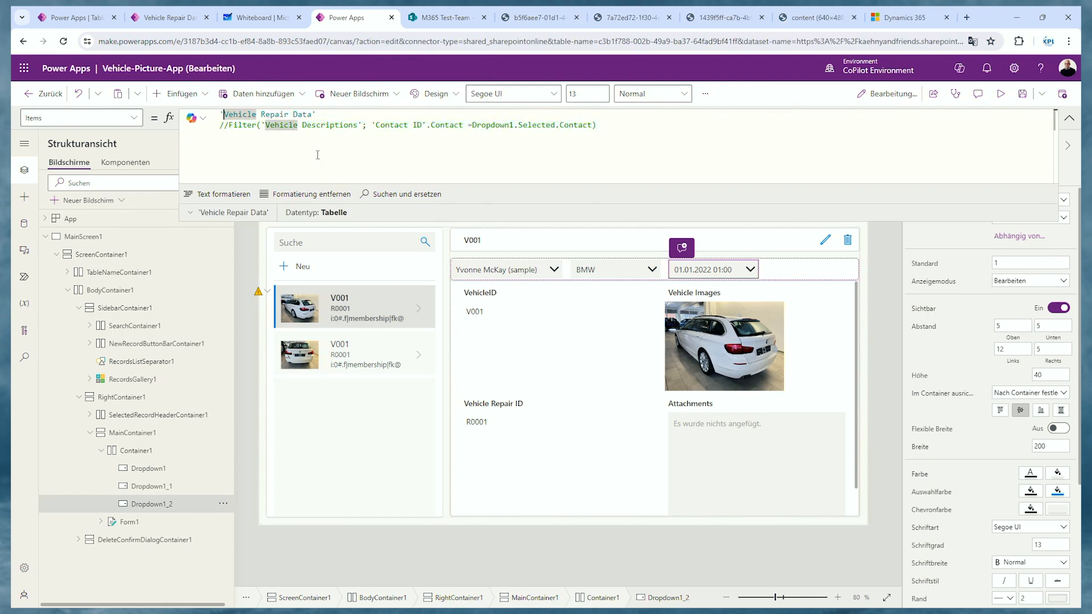
pyautogui.hotkey('ctrl', 'v')
# - Replace the Filter's 'Vehicle Descriptions' source with 'Vehicle Repair Data', moved from the end of the line
pyautogui.hotkey('shift', 'End')
pyautogui.hotkey('ctrl', 'x')
pyautogui.hotkey('ctrl', 'Left')
pyautogui.hotkey('ctrl', 'Left')
pyautogui.hotkey('ctrl', 'Left')
pyautogui.hotkey('ctrl', 'Left')
pyautogui.hotkey('ctrl', 'Left')
pyautogui.hotkey('ctrl', 'Left')
pyautogui.hotkey('ctrl', 'Left')
pyautogui.hotkey('ctrl', 'Left')
pyautogui.hotkey('ctrl', 'Left')
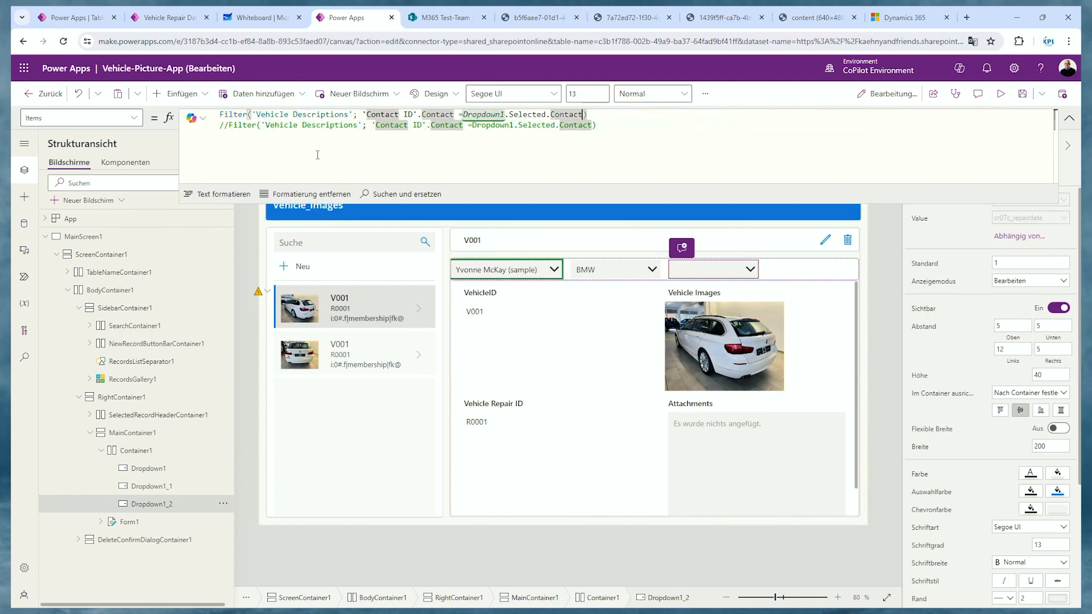
pyautogui.press('Right')
pyautogui.hotkey('ctrl', 'shift', 'Left')
pyautogui.hotkey('ctrl', 'shift', 'Left')
pyautogui.hotkey('ctrl', 'shift', 'Left')
pyautogui.hotkey('shift', 'Left')
pyautogui.hotkey('ctrl', 'v')
# - Change the Filter condition's column from 'Contact ID' to 'Vehicle ID'
pyautogui.press('Right')
pyautogui.press('Right')
pyautogui.press('Right')
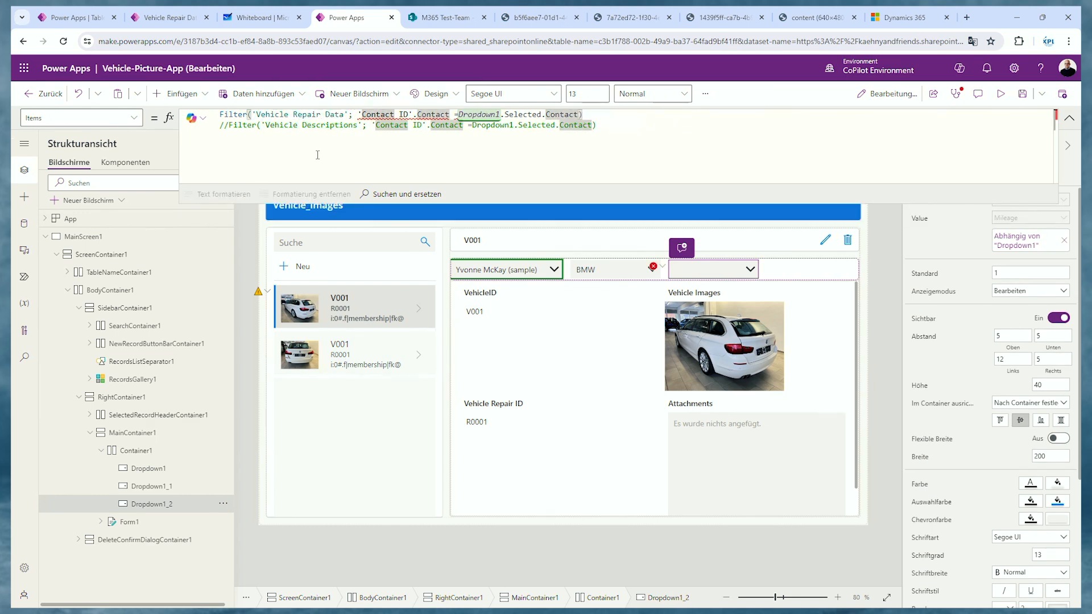
pyautogui.hotkey('shift', 'Right')
pyautogui.hotkey('shift', 'Right')
pyautogui.hotkey('shift', 'Right')
pyautogui.hotkey('shift', 'Right')
pyautogui.hotkey('shift', 'Right')
pyautogui.hotkey('shift', 'Right')
pyautogui.hotkey('shift', 'Right')
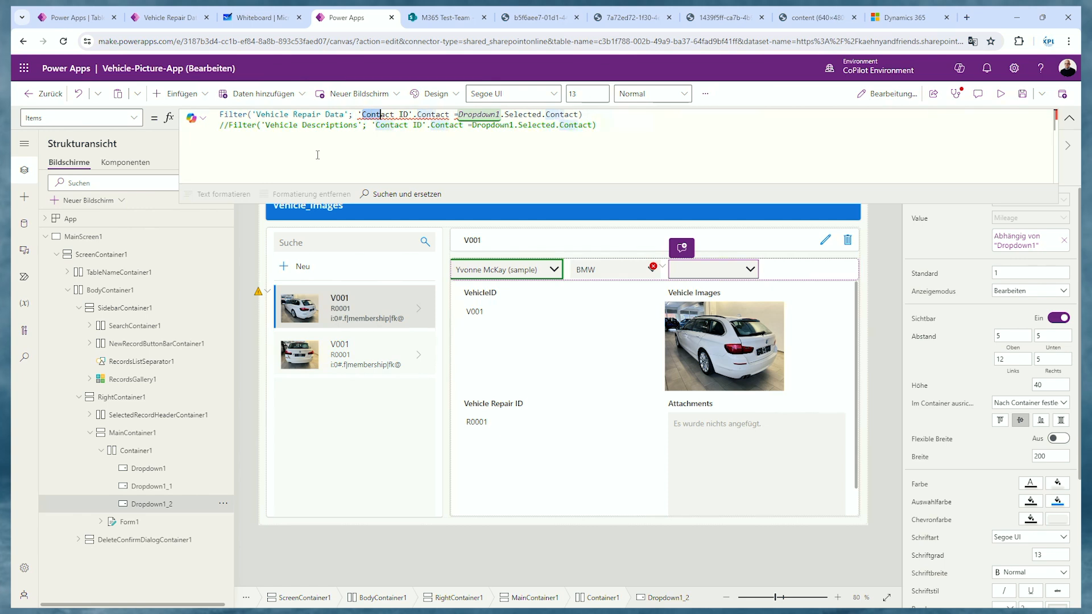
pyautogui.write('Vehicle')
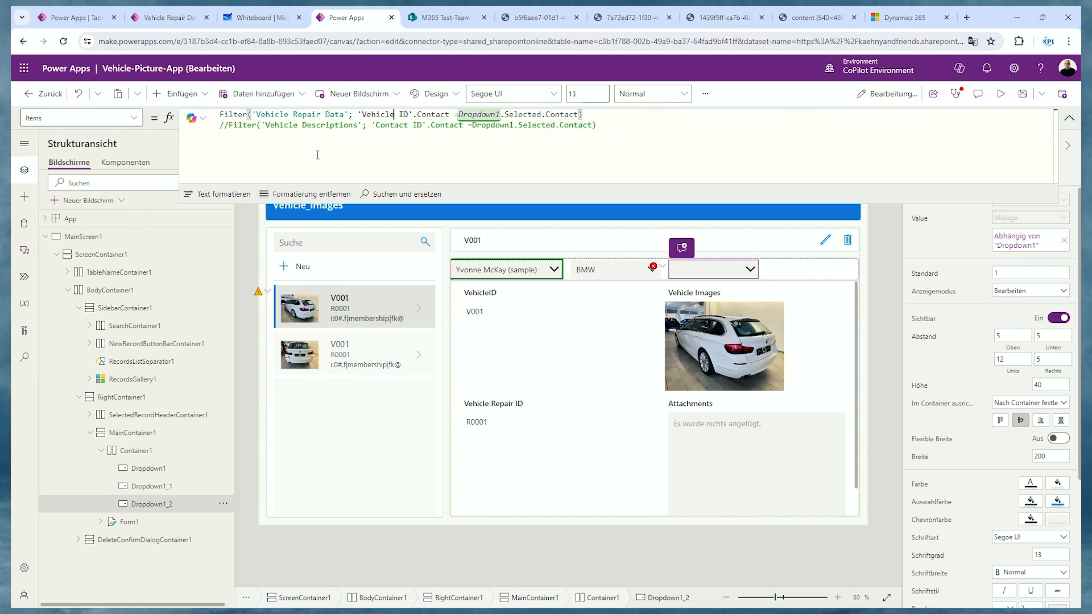
# - Change the Vehicle ID lookup's field to 'Vehicle Description' and point the comparison to Dropdown1_1
pyautogui.press('Right')
pyautogui.press('Right')
pyautogui.hotkey('shift', 'Right')
pyautogui.hotkey('shift', 'Right')
pyautogui.hotkey('shift', 'Right')
pyautogui.hotkey('shift', 'Right')
pyautogui.hotkey('shift', 'Right')
pyautogui.hotkey('shift', 'Right')
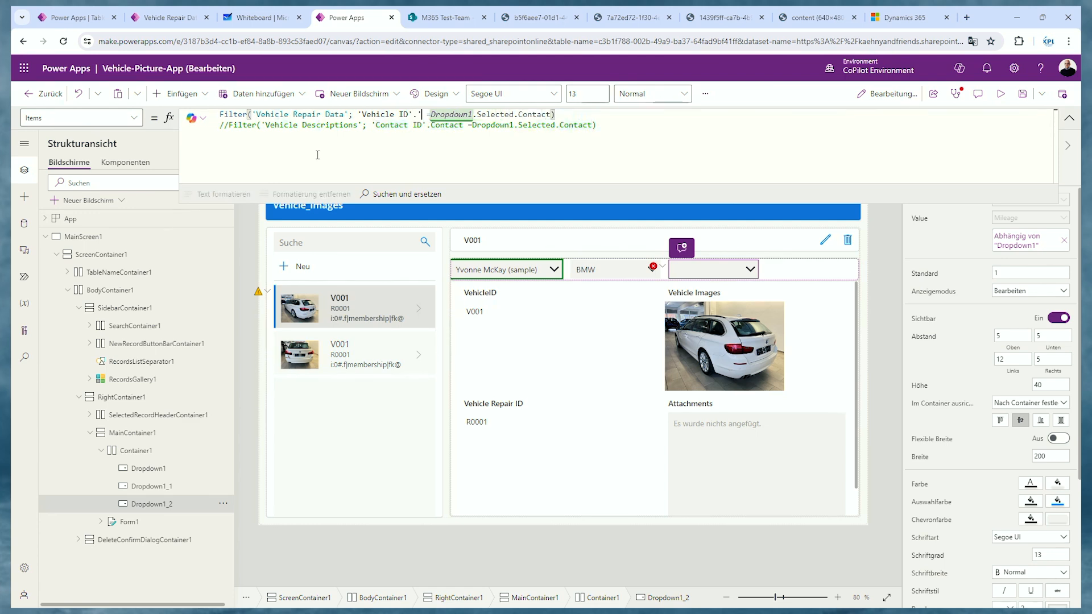
pyautogui.write("'Vehi")
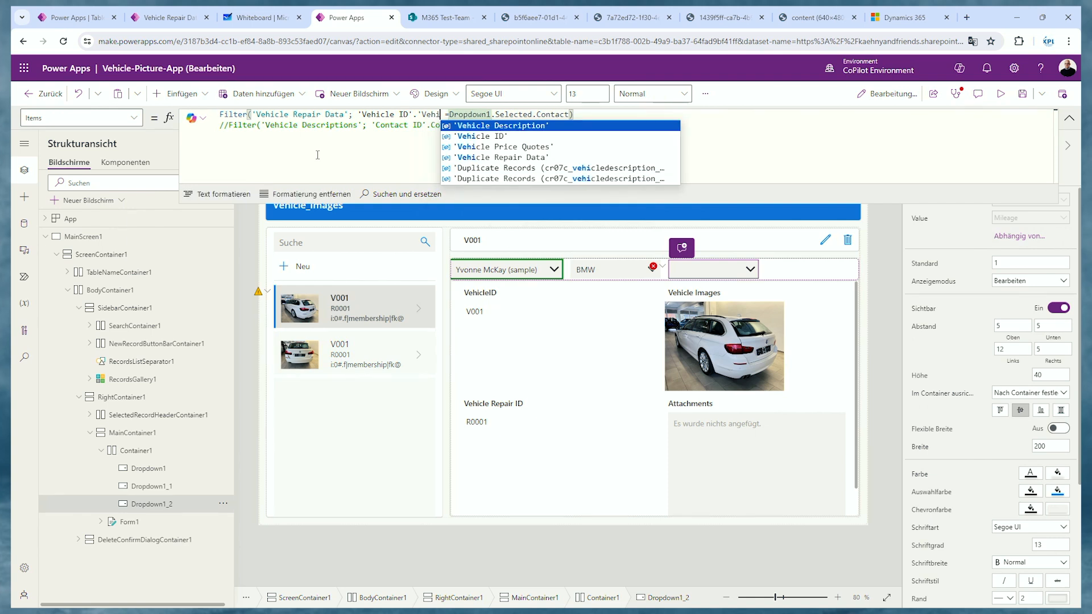
pyautogui.press('Tab')
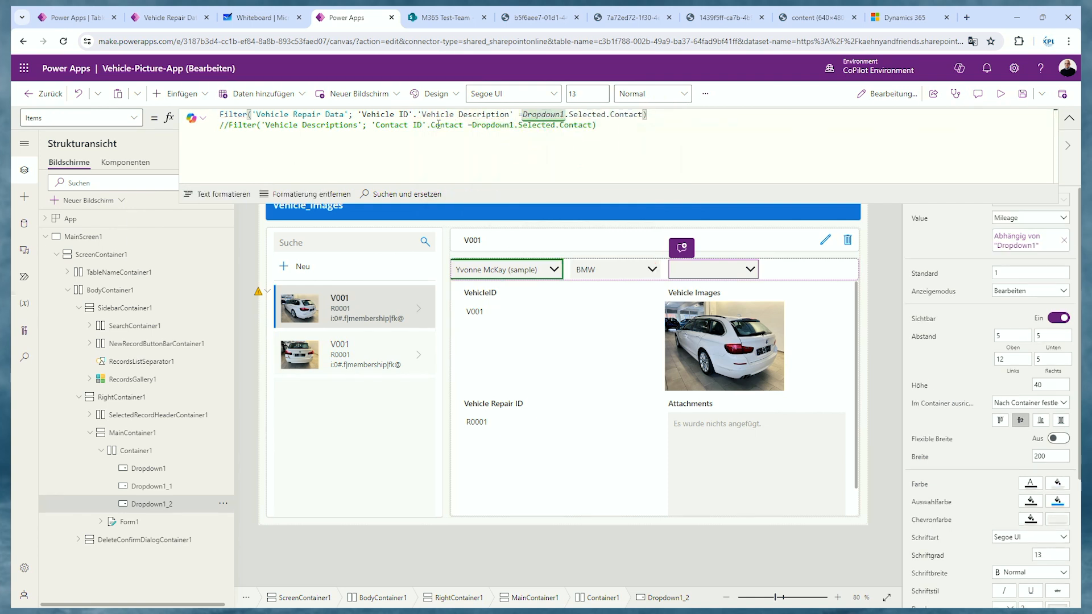
pyautogui.write('_1')
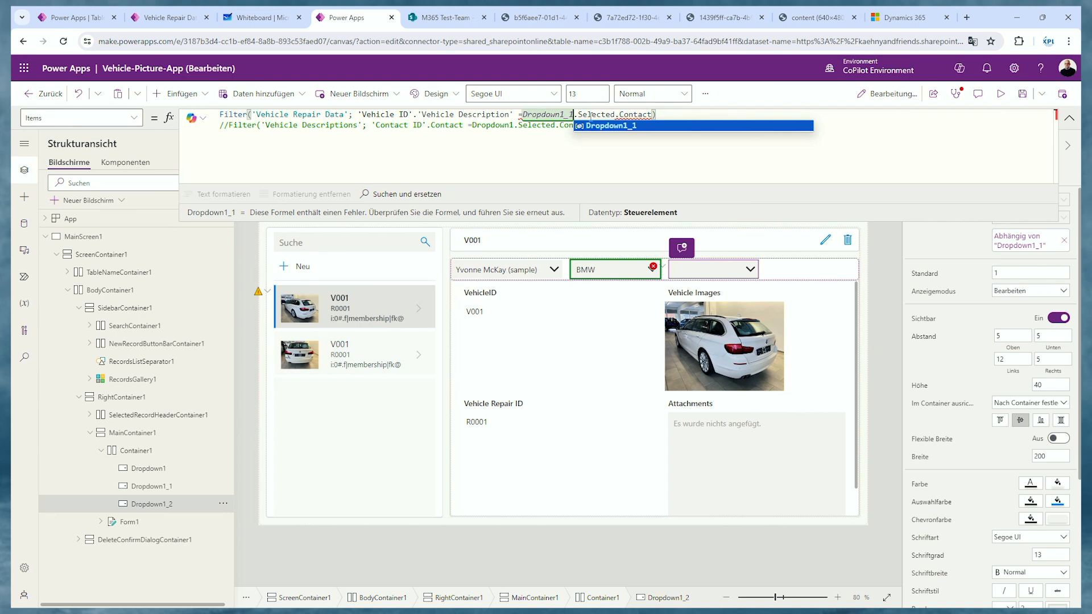
# - Replace the field 'Contact' after Dropdown1_1.Selected with 'Vehicle Description' in the third dropdown's Filter condition
pyautogui.click(620, 115)
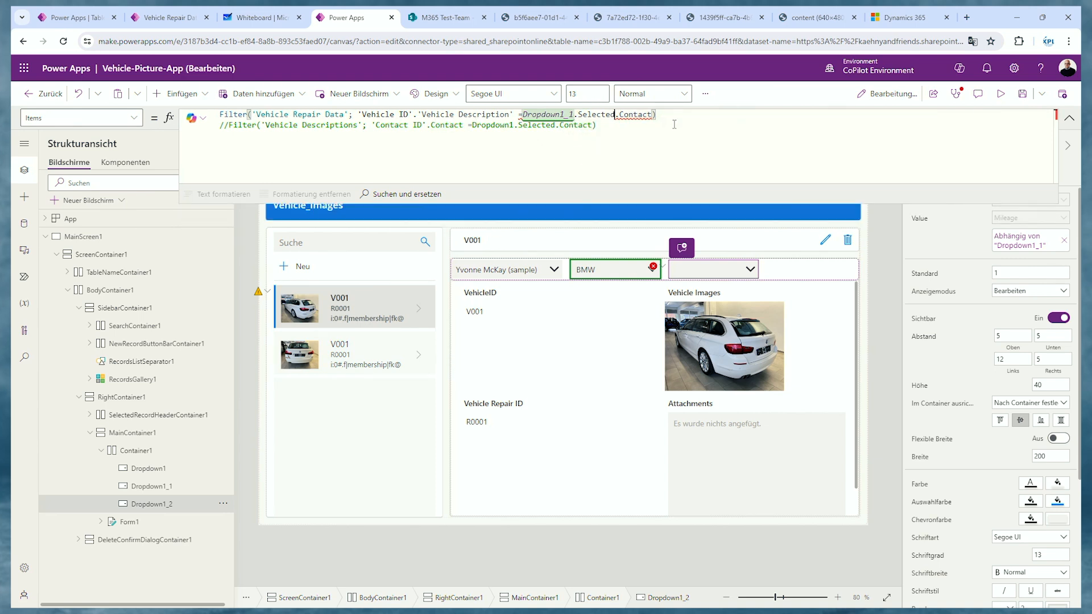
pyautogui.hotkey('shift', 'Right')
pyautogui.hotkey('shift', 'Right')
pyautogui.hotkey('shift', 'Right')
pyautogui.hotkey('shift', 'Right')
pyautogui.hotkey('shift', 'Right')
pyautogui.hotkey('shift', 'Right')
pyautogui.hotkey('shift', 'Right')
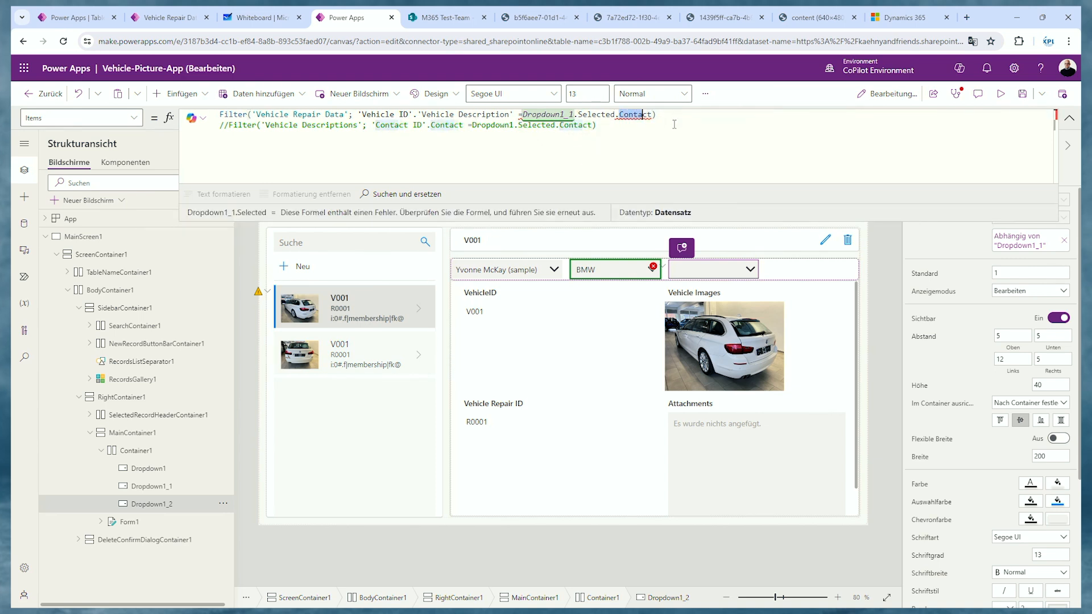
pyautogui.write('Ve')
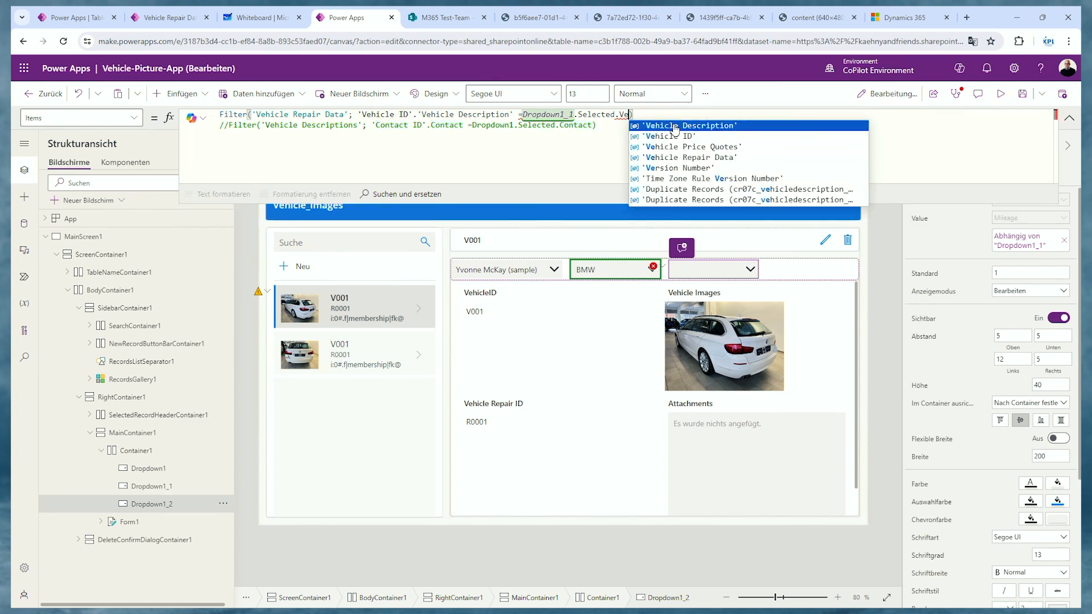
pyautogui.click(675, 128)
# - Delete the commented-out Filter line from the third dropdown's Items formula and collapse the formula editor
pyautogui.moveTo(597, 125); pyautogui.dragTo(238, 128)
pyautogui.press('BackSpace')
pyautogui.click(1069, 118)
# - Preview the app and check the entries offered by the third dropdown, then return to editing
pyautogui.click(1000, 93)
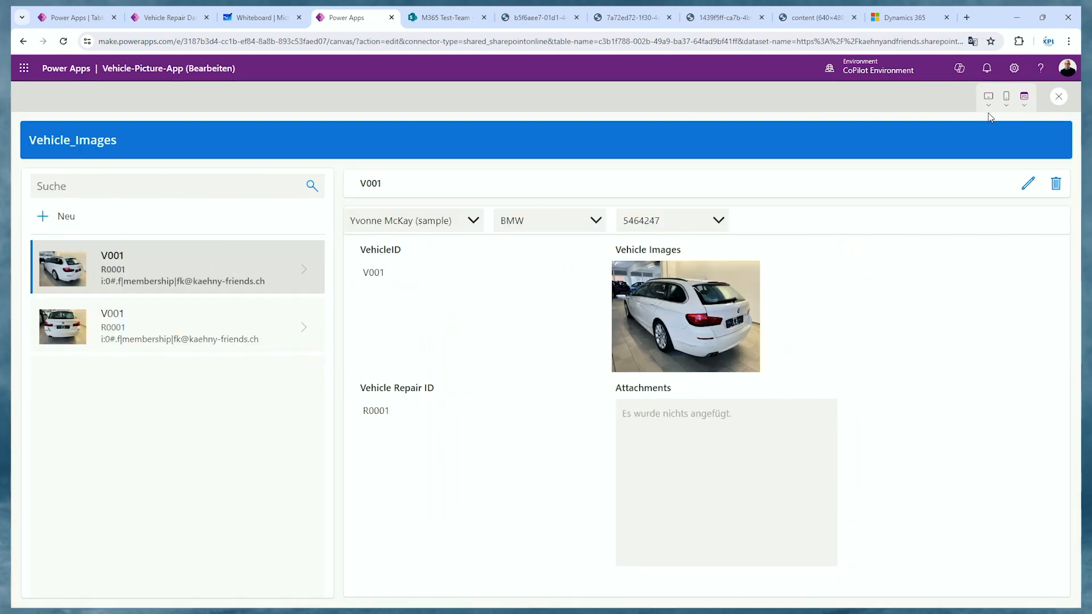
pyautogui.click(720, 220)
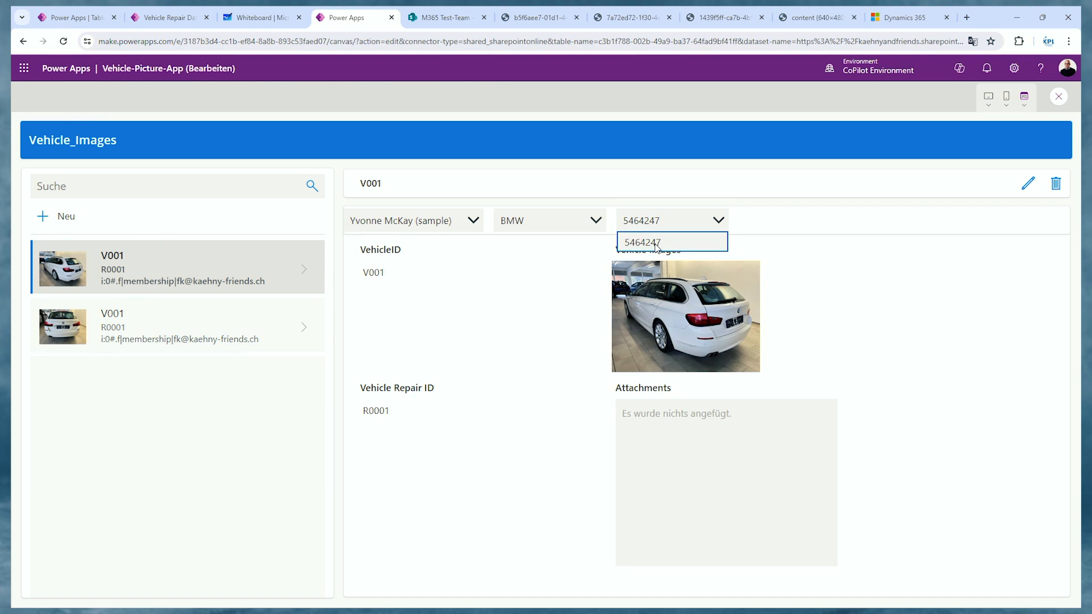
pyautogui.click(655, 221)
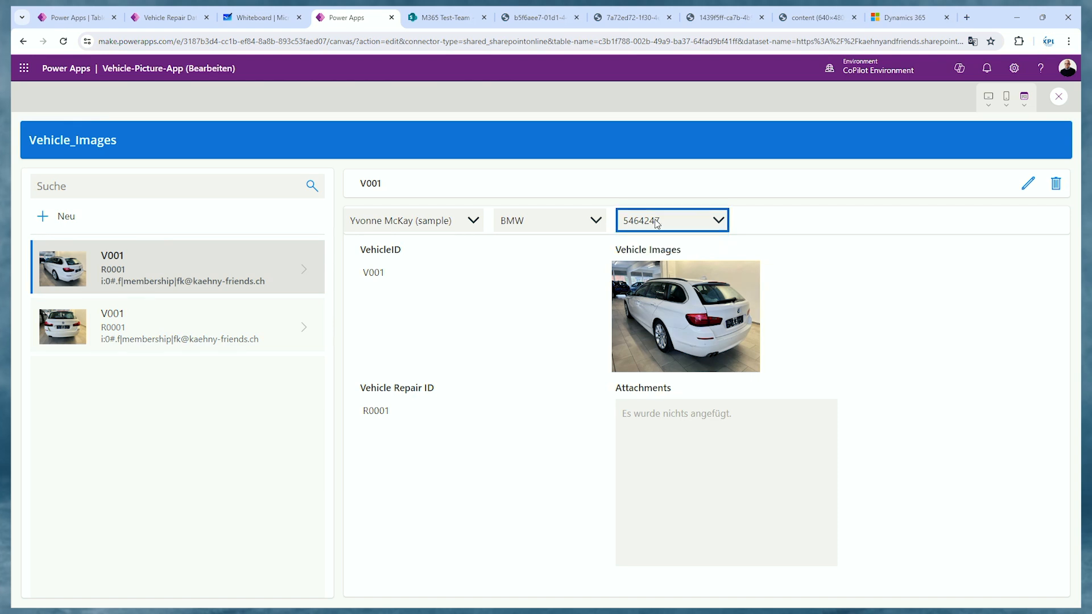
pyautogui.click(1060, 97)
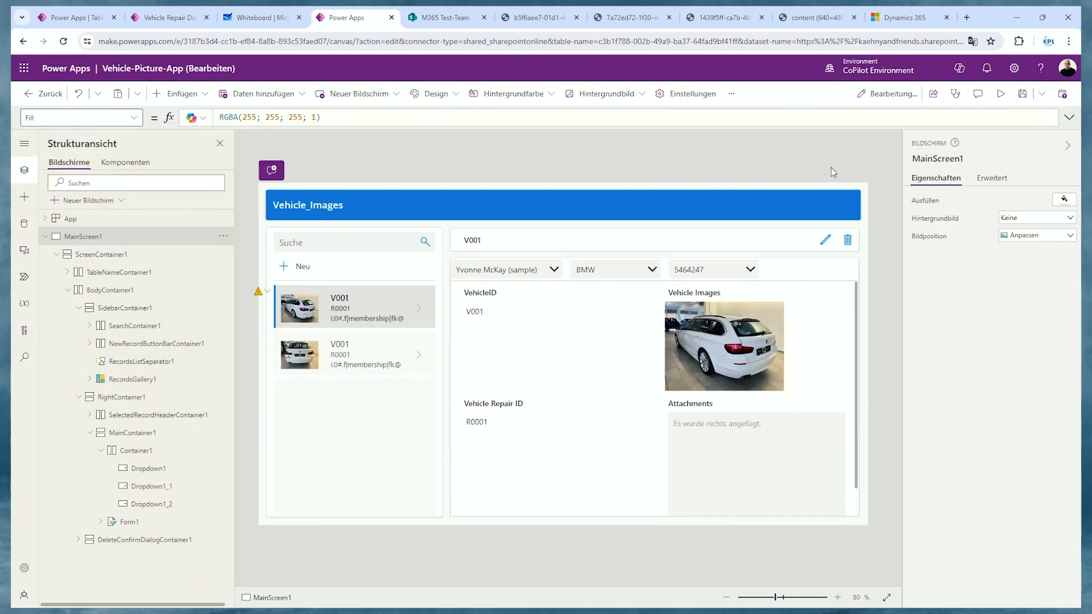
# - Set the third dropdown's displayed value to the Repair Date column
pyautogui.click(711, 270)
pyautogui.click(1009, 219)
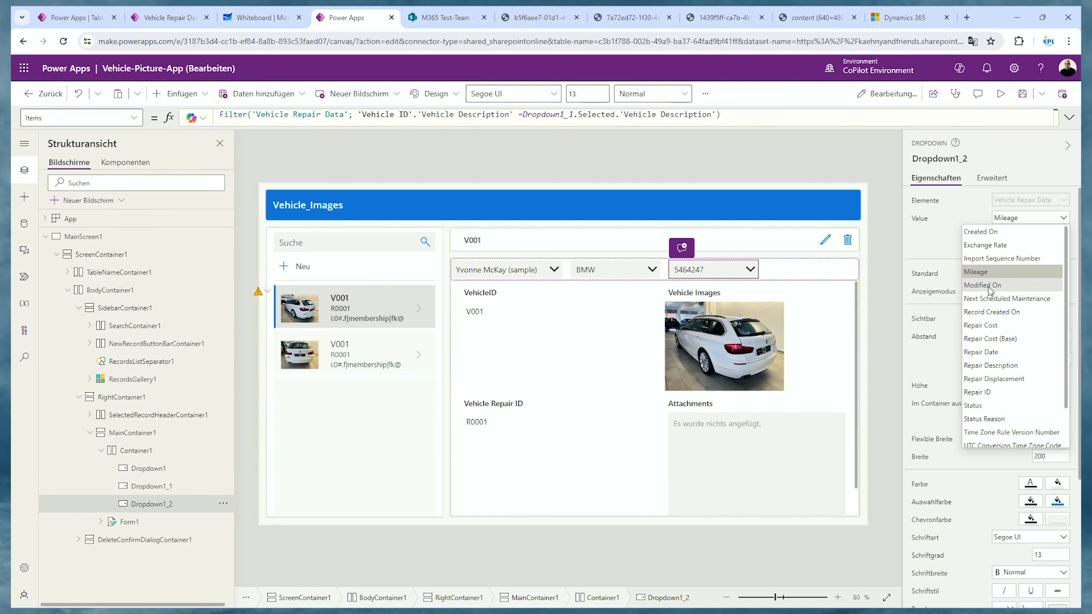
pyautogui.click(991, 353)
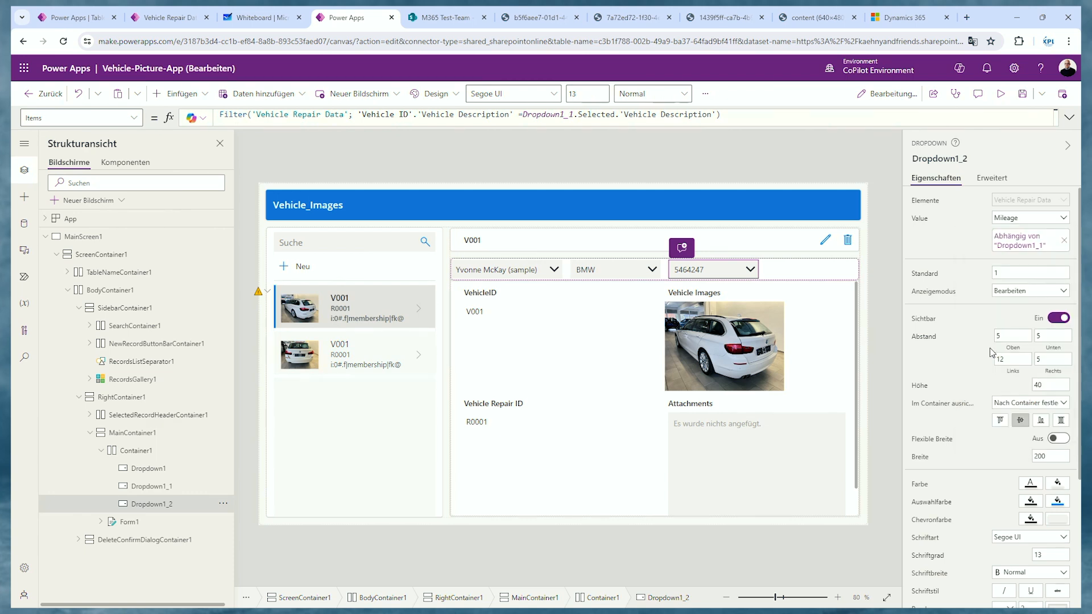
# - Preview the app again to check the repair dates listed in the third dropdown, and exit the preview
pyautogui.click(1000, 93)
pyautogui.click(719, 223)
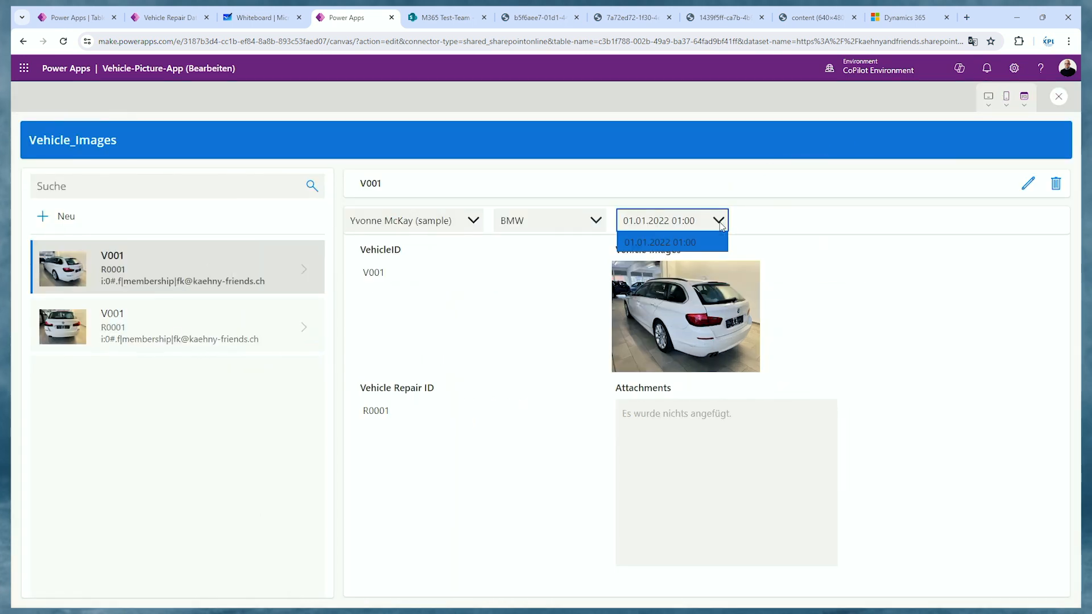
pyautogui.click(666, 234)
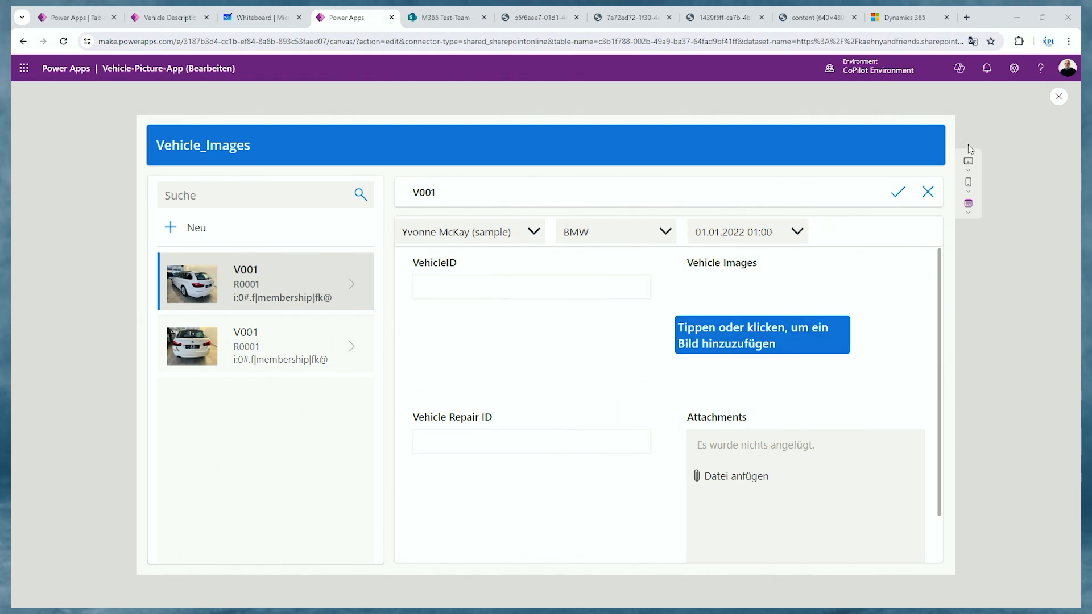
pyautogui.click(1058, 96)
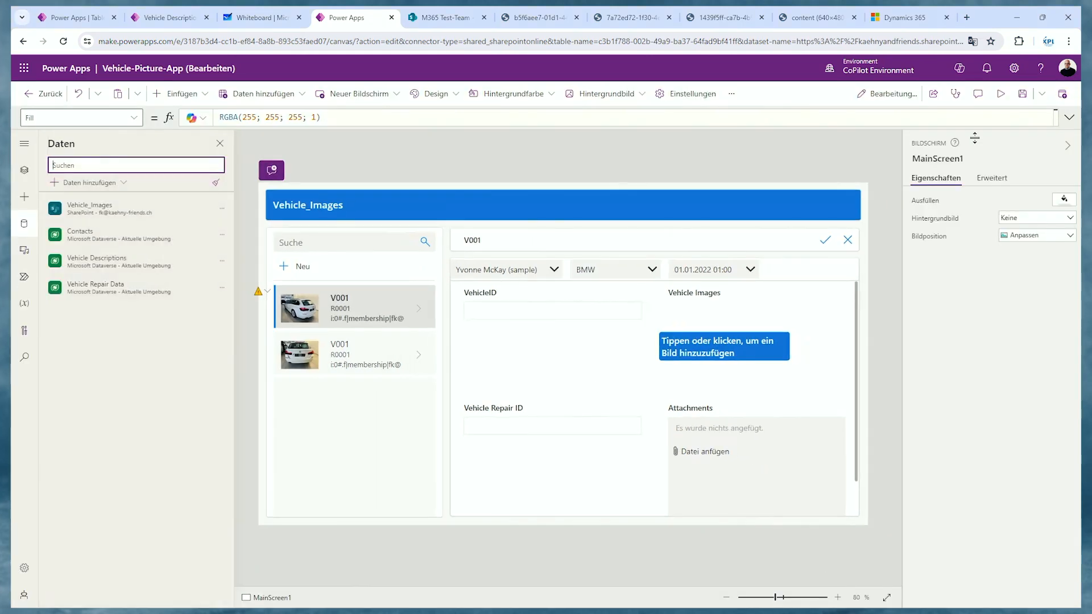
# - Open the OnSelect property of Dropdown1_2 and clear its default formula
pyautogui.click(715, 270)
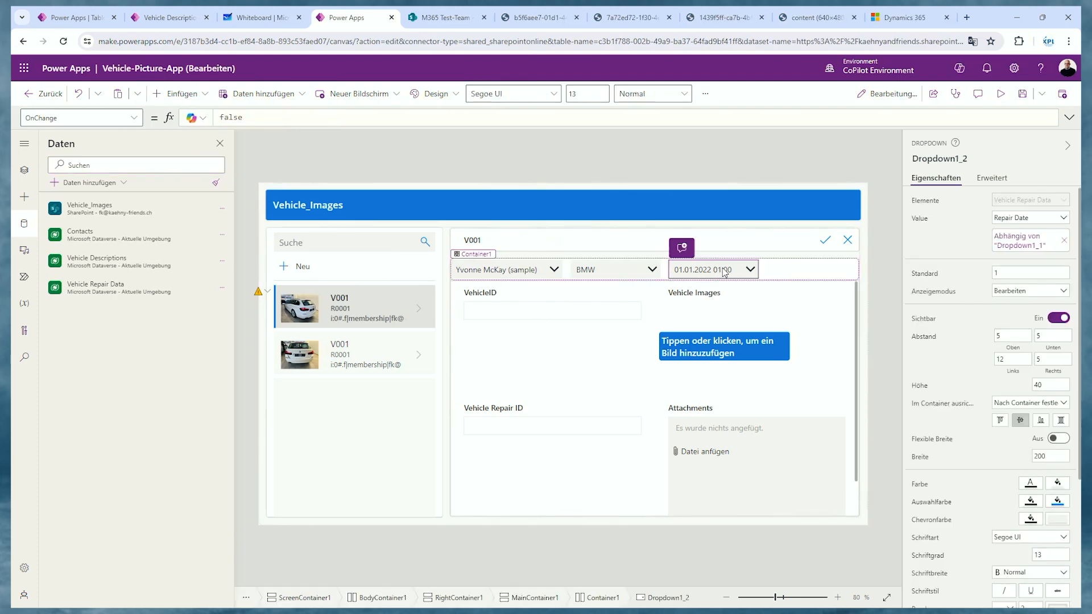
pyautogui.click(133, 118)
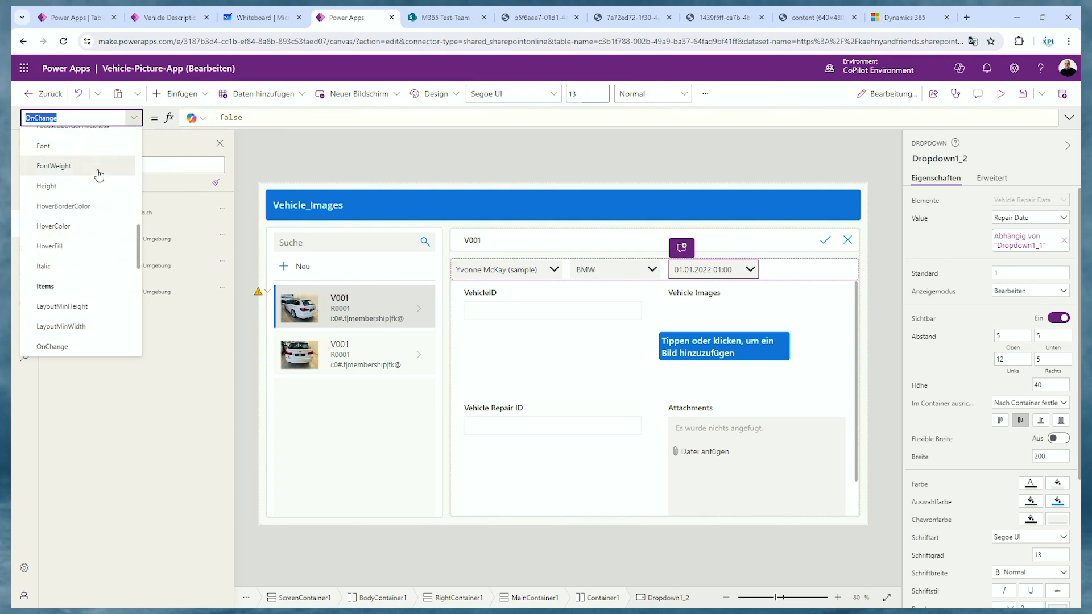
pyautogui.scroll(-3, 63, 229)
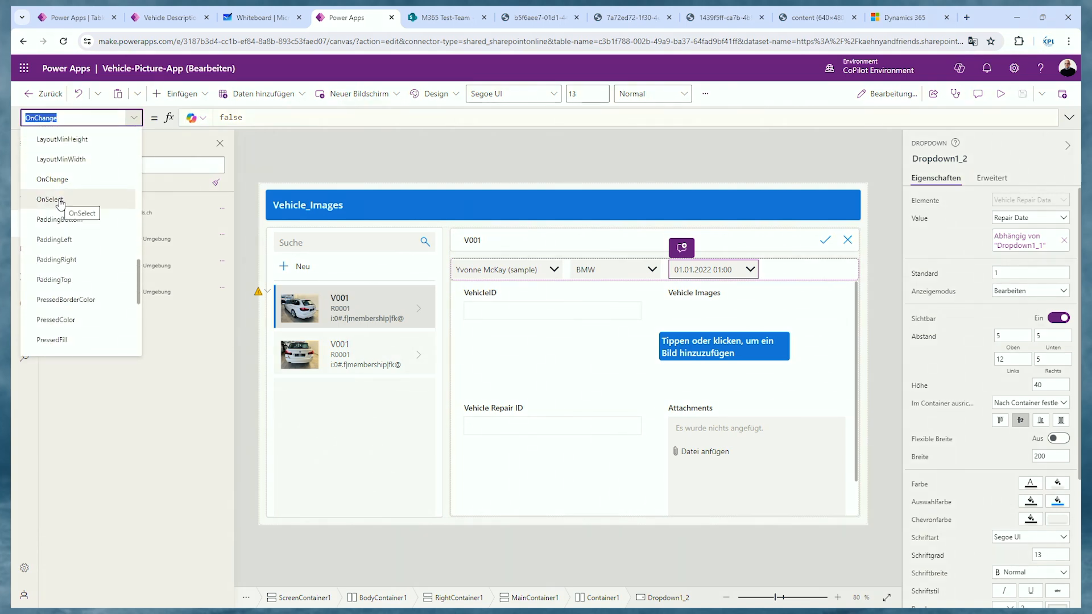
pyautogui.click(57, 199)
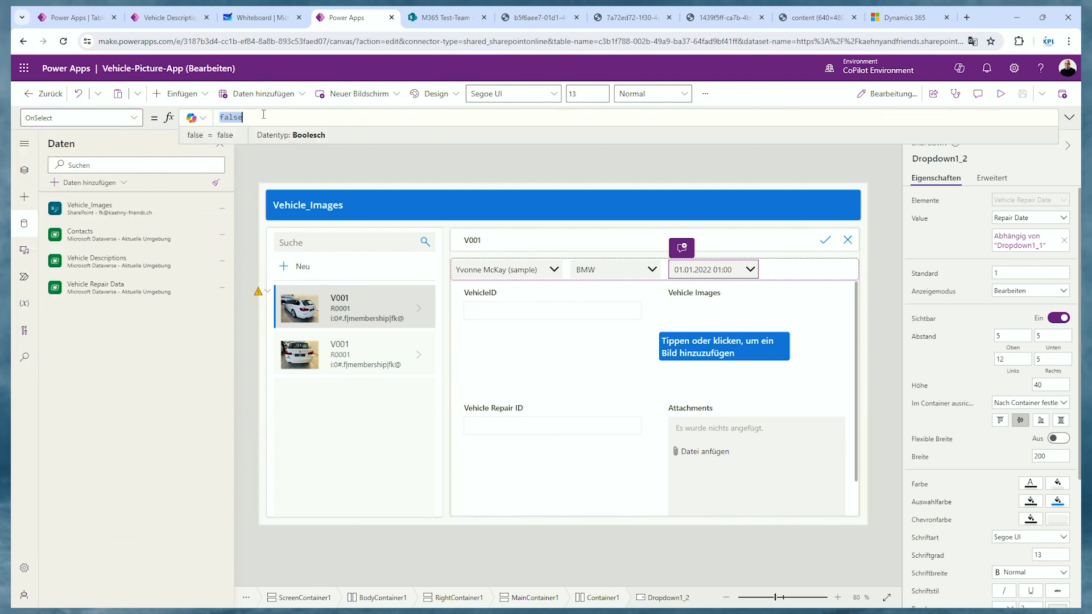
pyautogui.press('BackSpace')
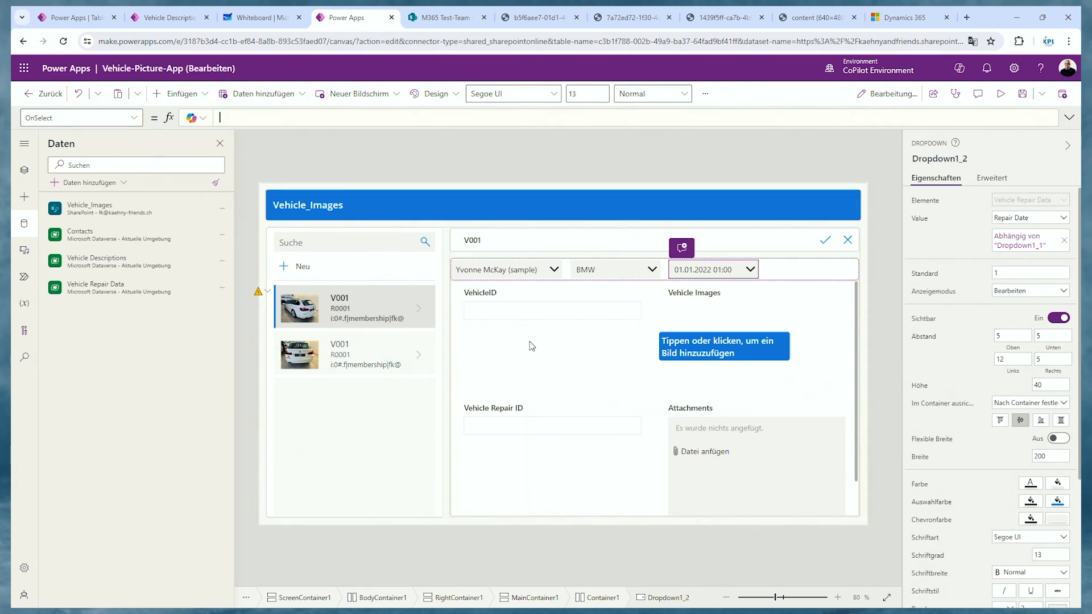
# - Enter Set(varVehicleID;Dropdown1_1.Selected.'Vehicle ID');; as the OnSelect formula to store the selected vehicle's ID
pyautogui.write('Set(')
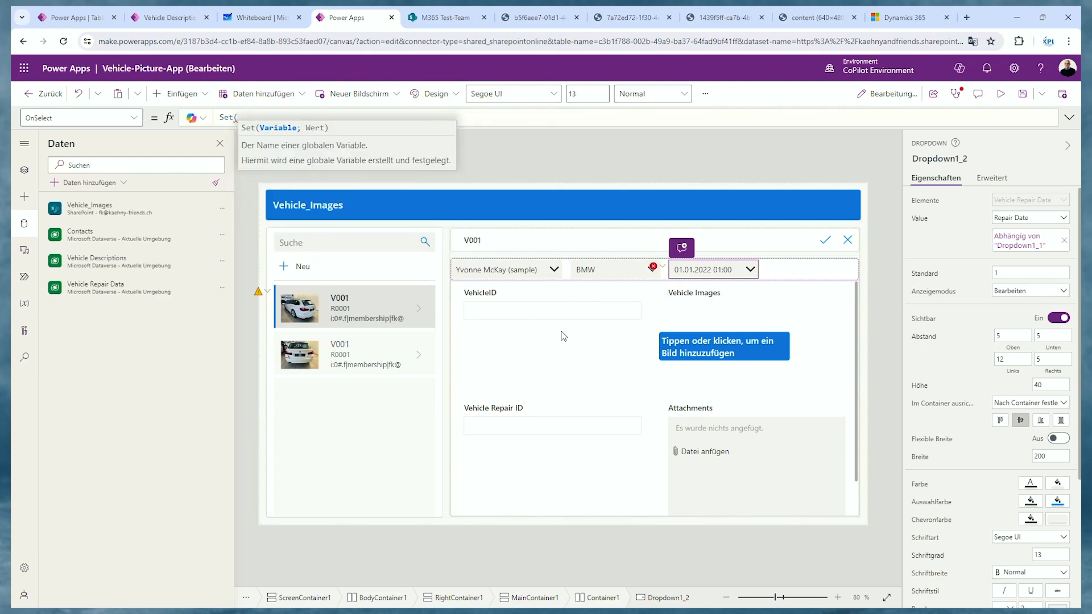
pyautogui.write('varVehi')
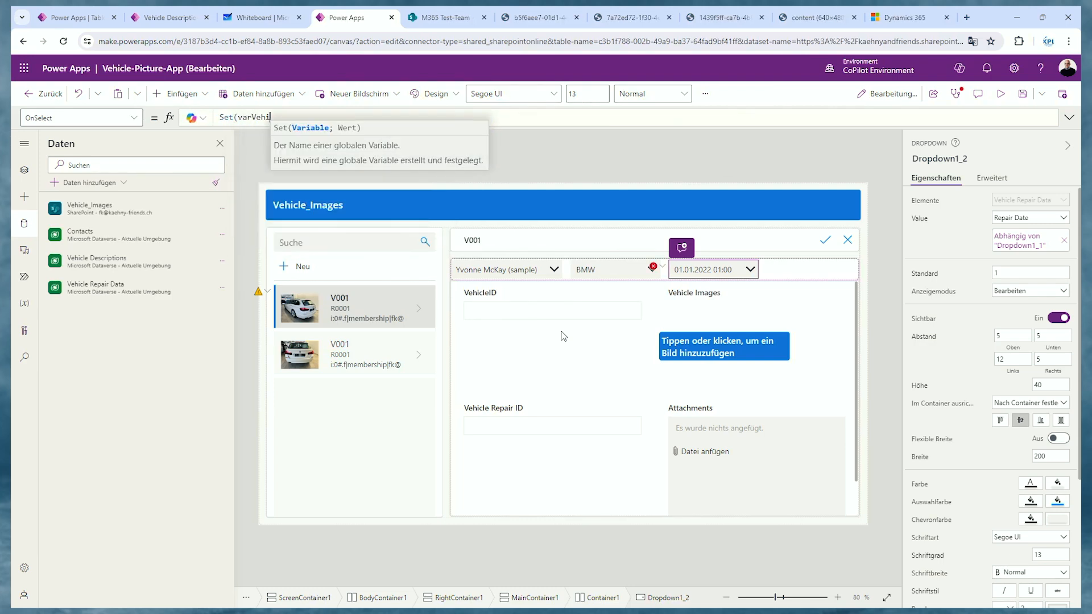
pyautogui.write('cleID')
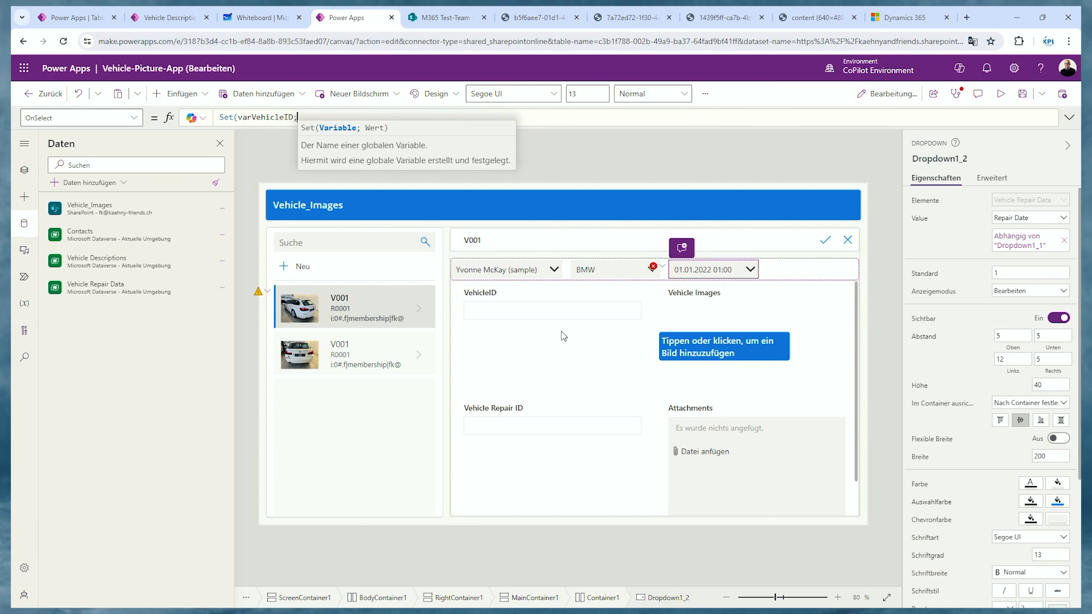
pyautogui.write(';')
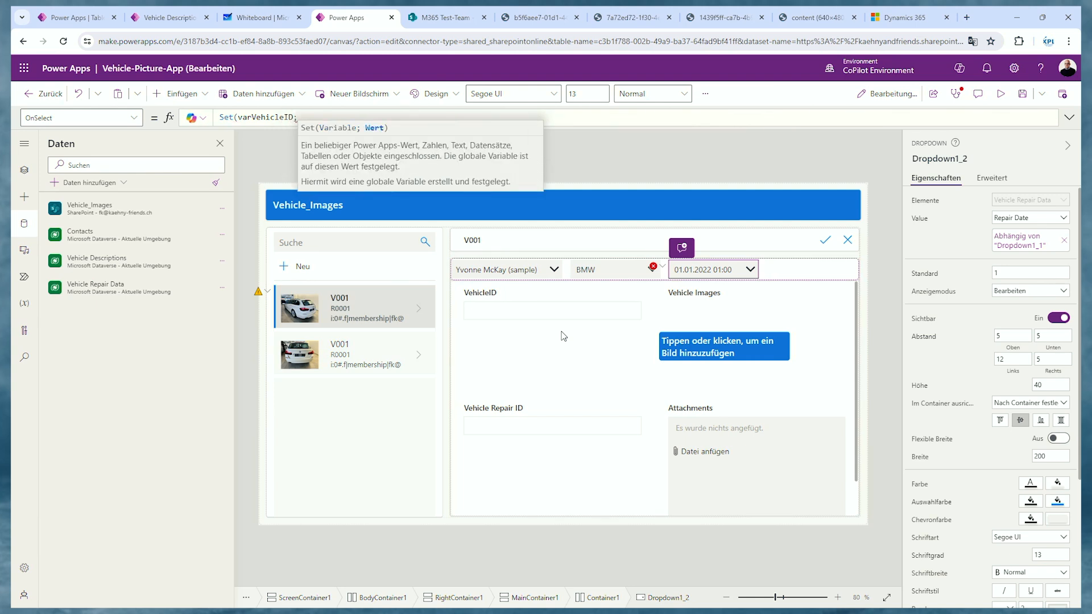
pyautogui.write('Dropdown1_1')
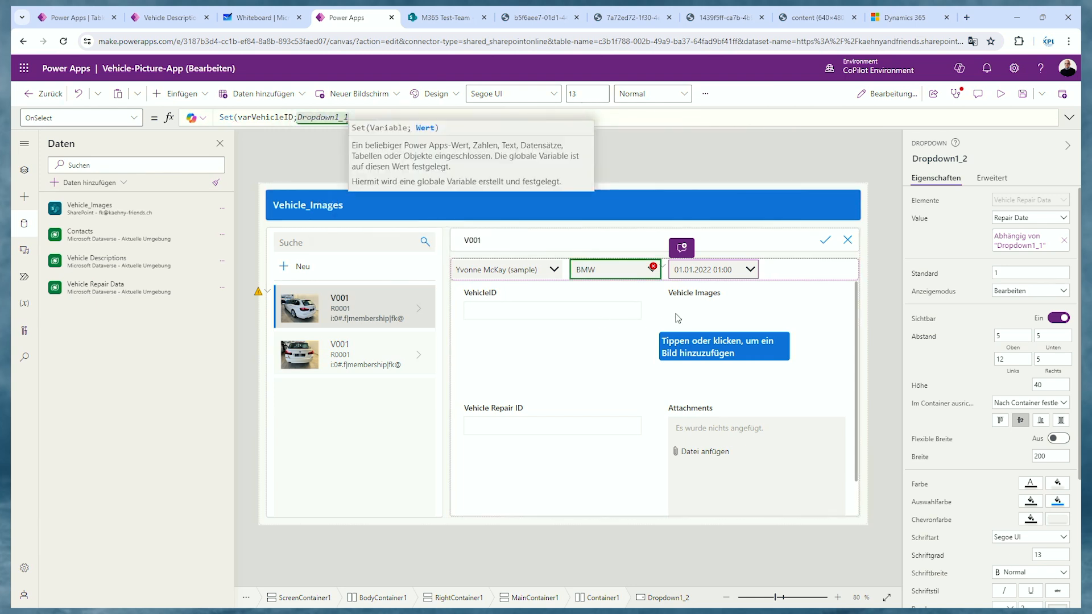
pyautogui.write('.Sle')
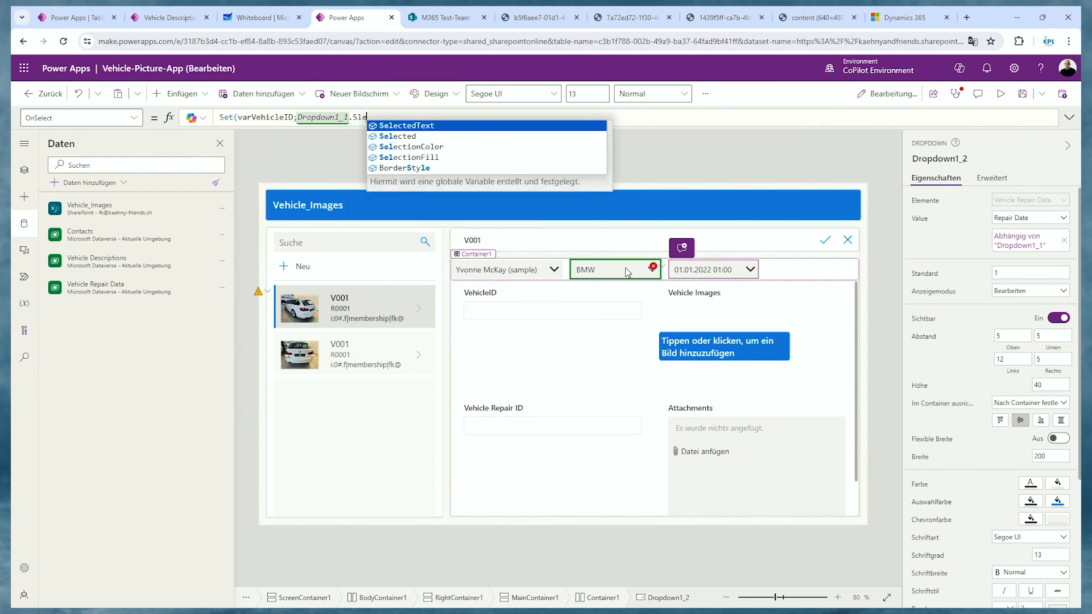
pyautogui.click(417, 138)
pyautogui.write('.')
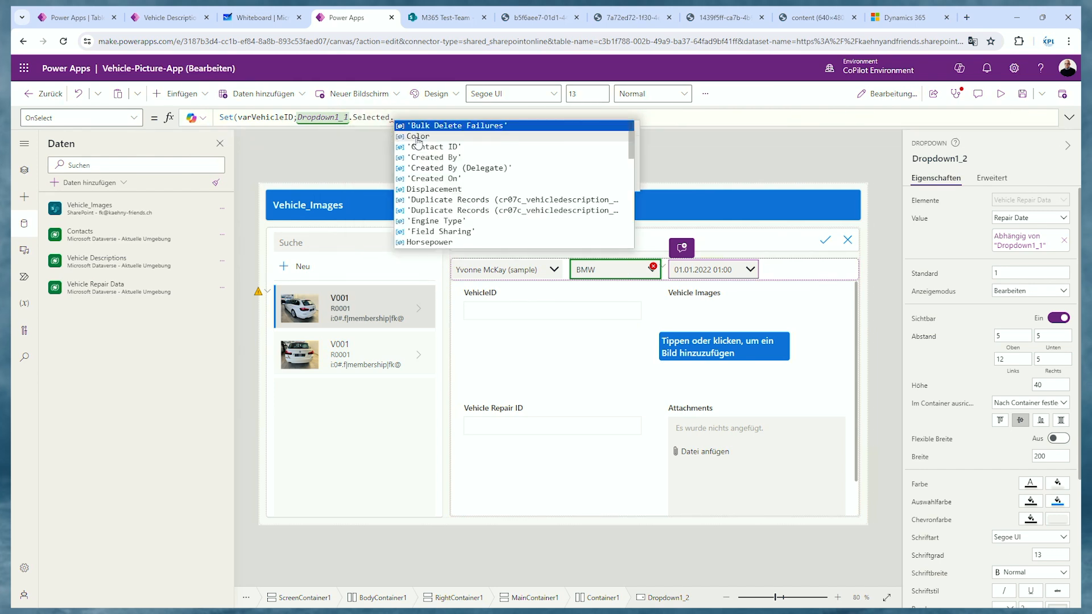
pyautogui.write('Ve')
pyautogui.click(417, 138)
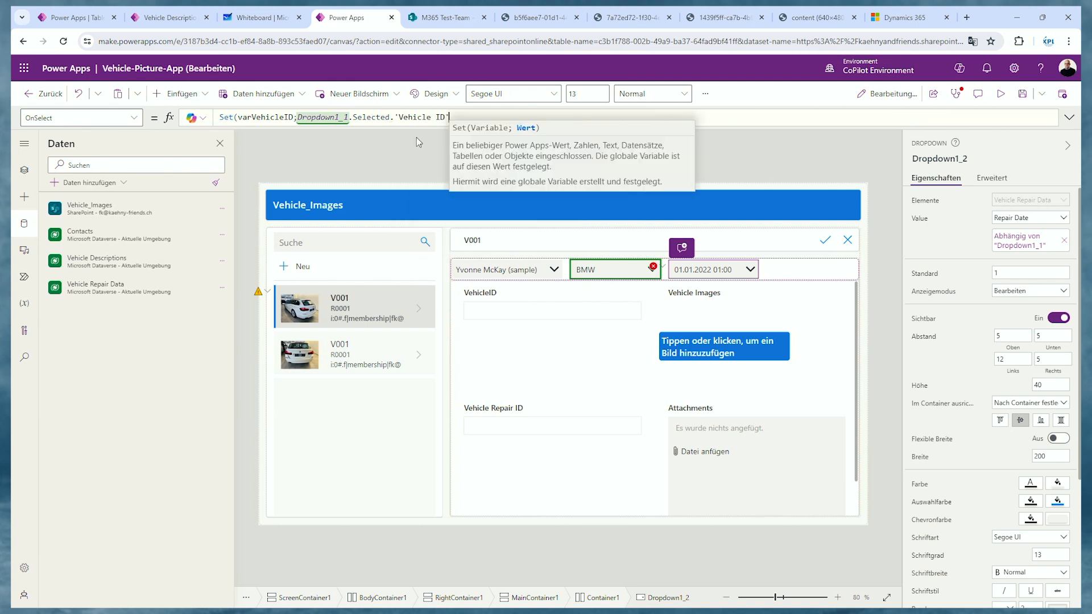
pyautogui.write(');;')
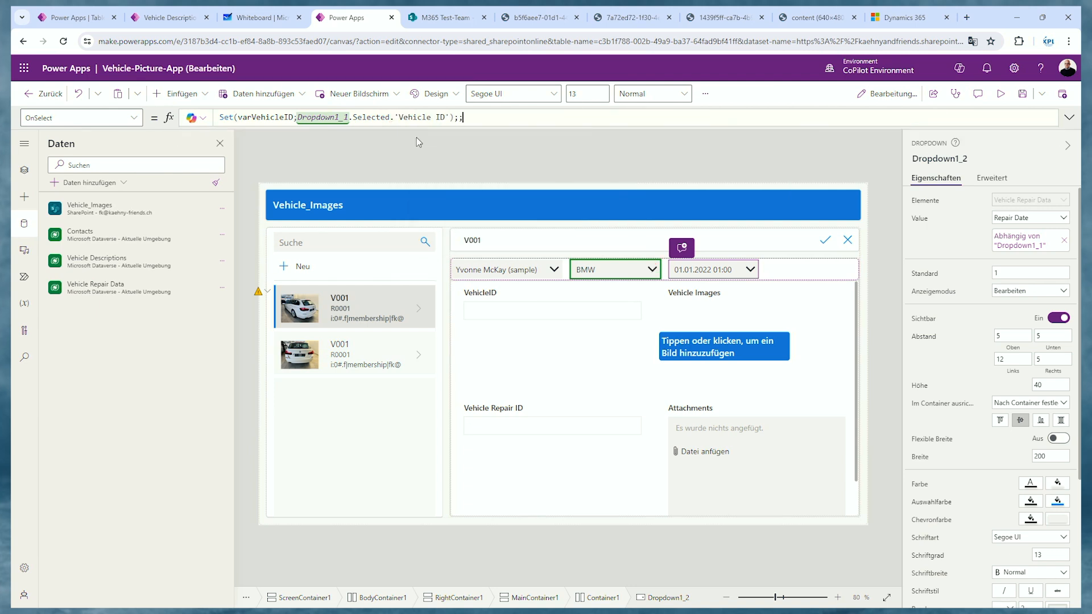
# - Add Set(varRepairID;Dropdown1_2.Selected.'Repair ID') on a new line of the OnSelect formula to store the selected repair's ID
pyautogui.hotkey('shift', 'Return')
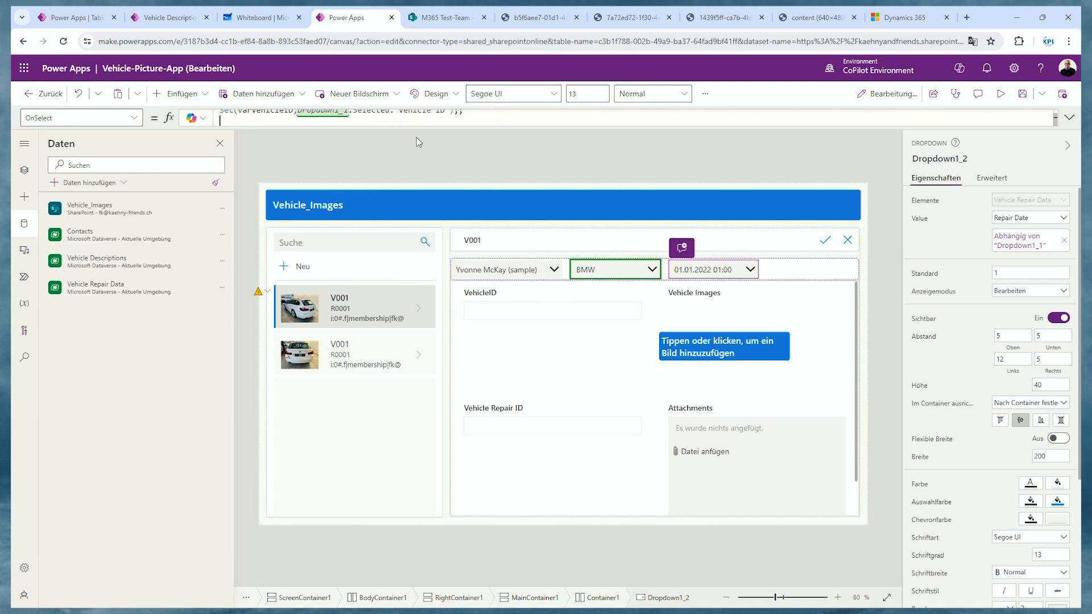
pyautogui.write('Set')
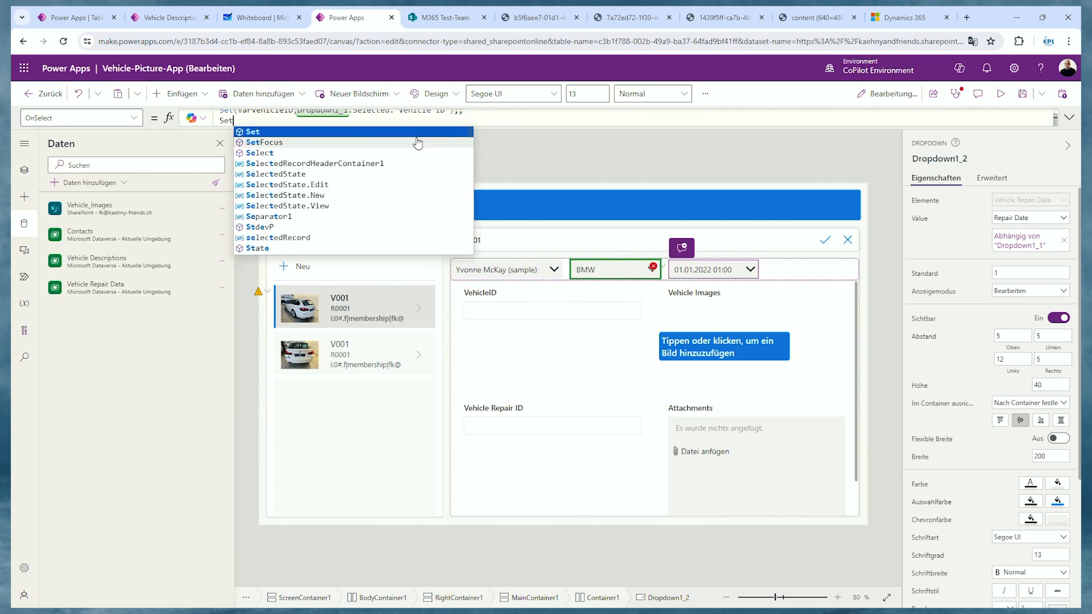
pyautogui.write('(varVeh')
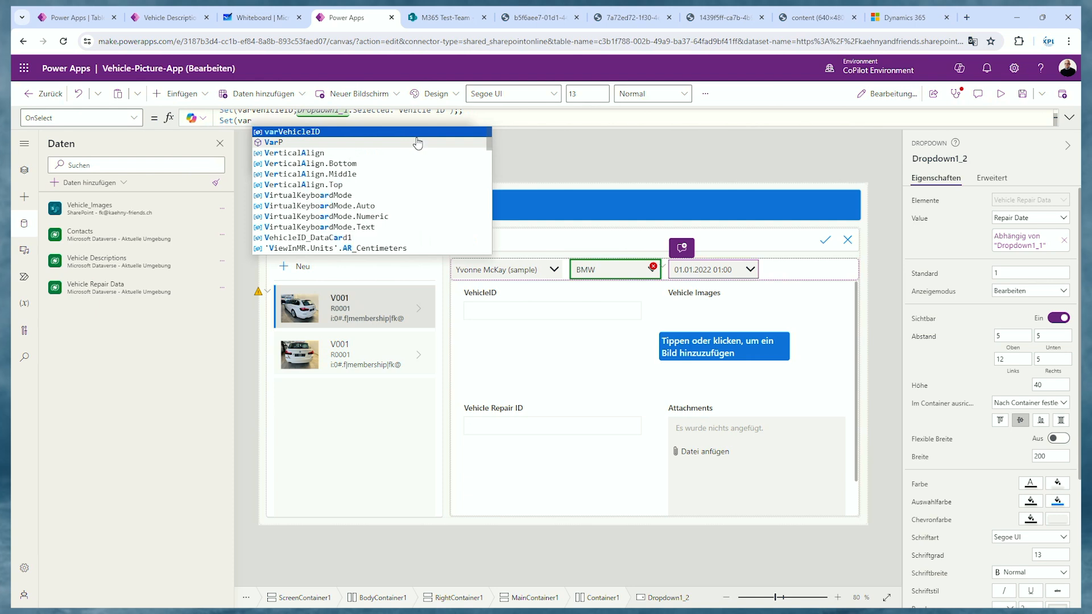
pyautogui.write('Repair')
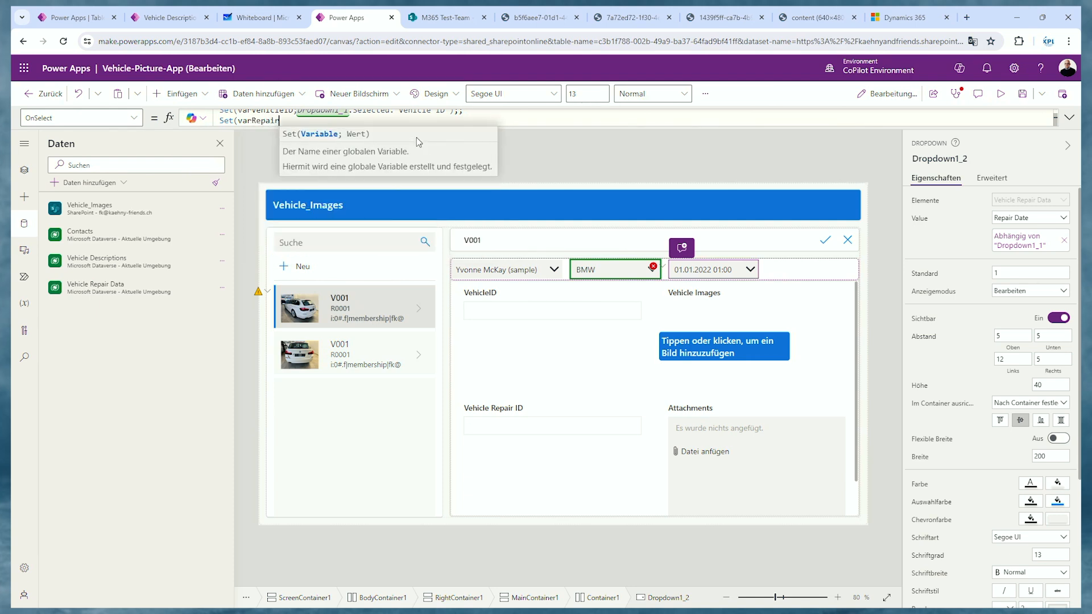
pyautogui.write('ID;Drop')
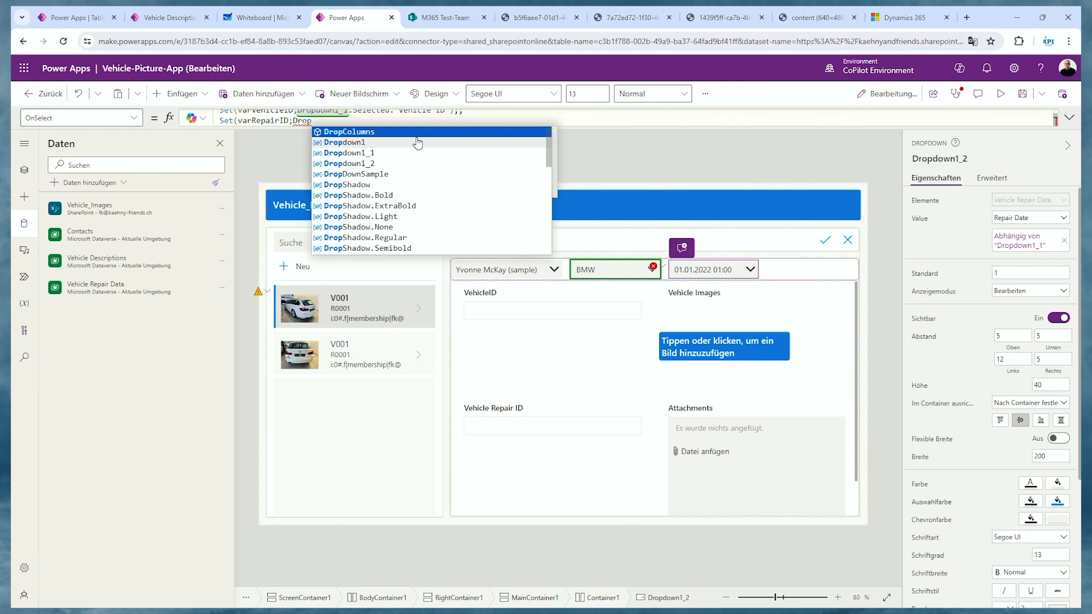
pyautogui.click(375, 164)
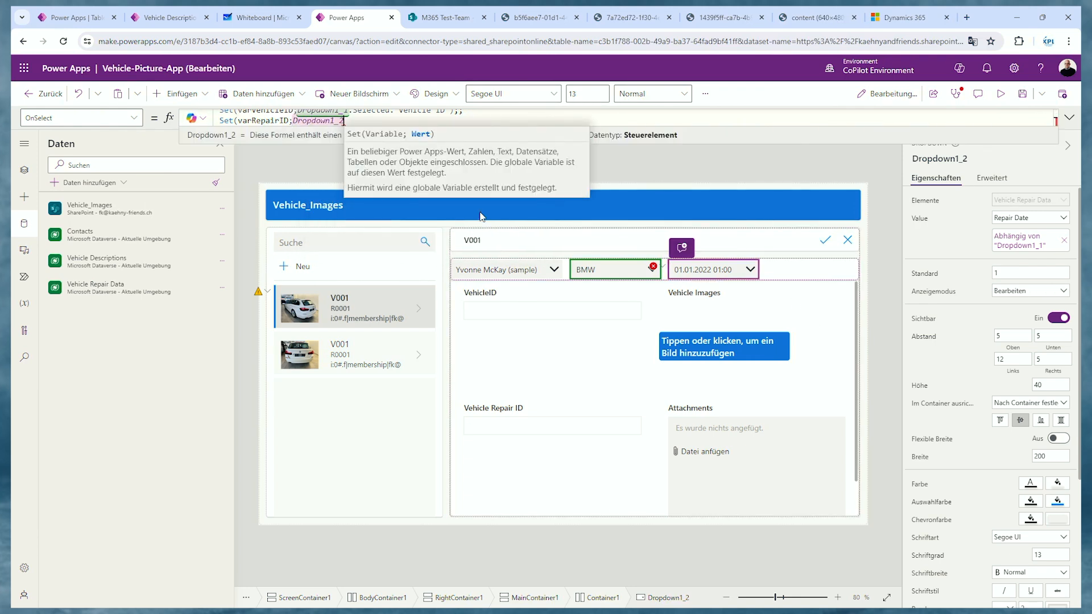
pyautogui.moveTo(756, 142); pyautogui.dragTo(762, 215)
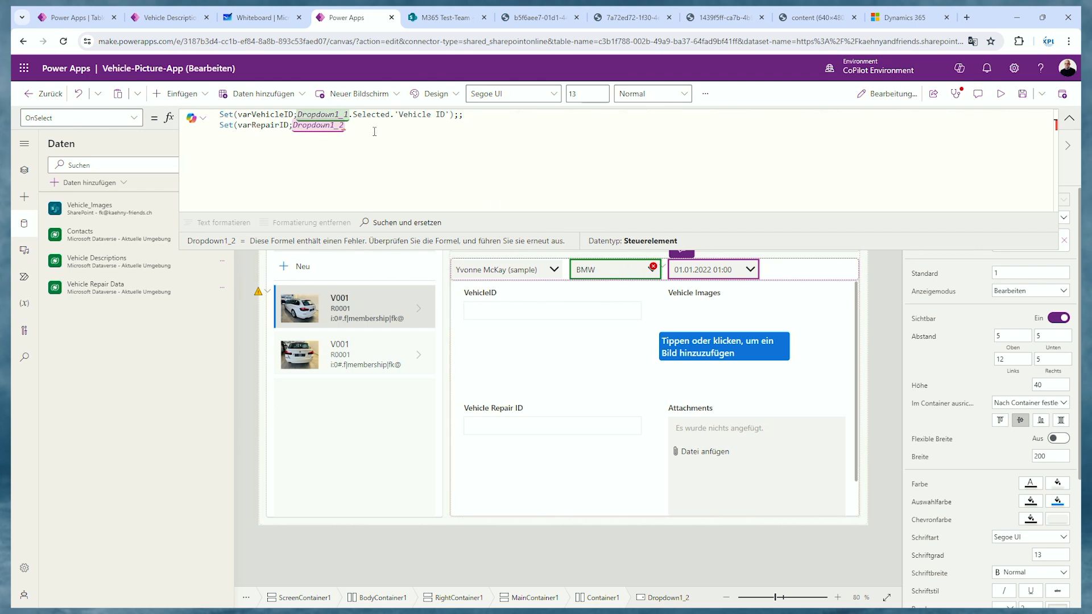
pyautogui.write('Sle')
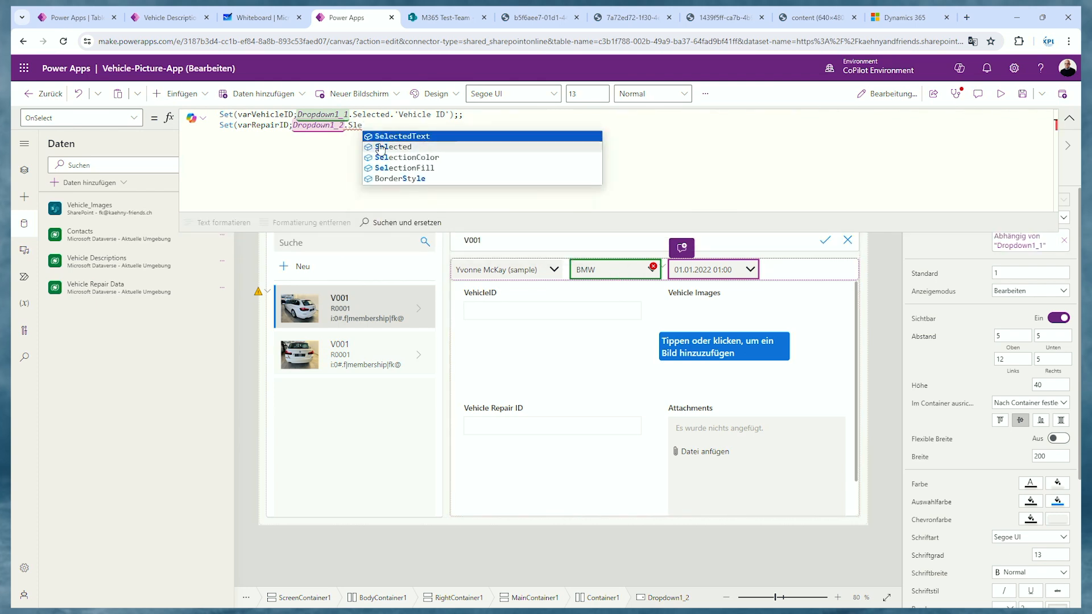
pyautogui.click(380, 146)
pyautogui.write('.')
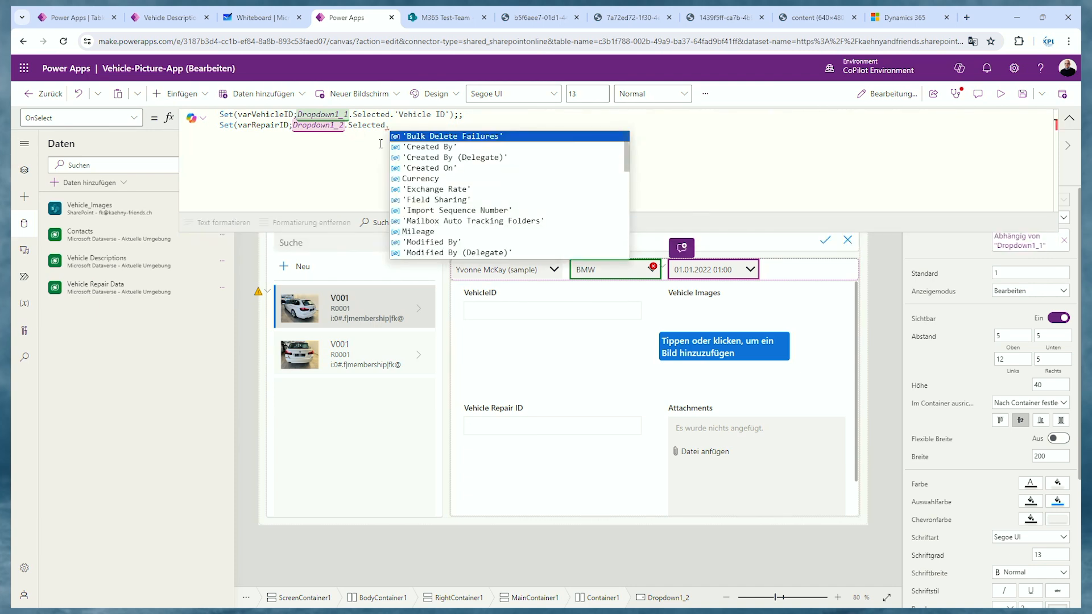
pyautogui.write('Rep')
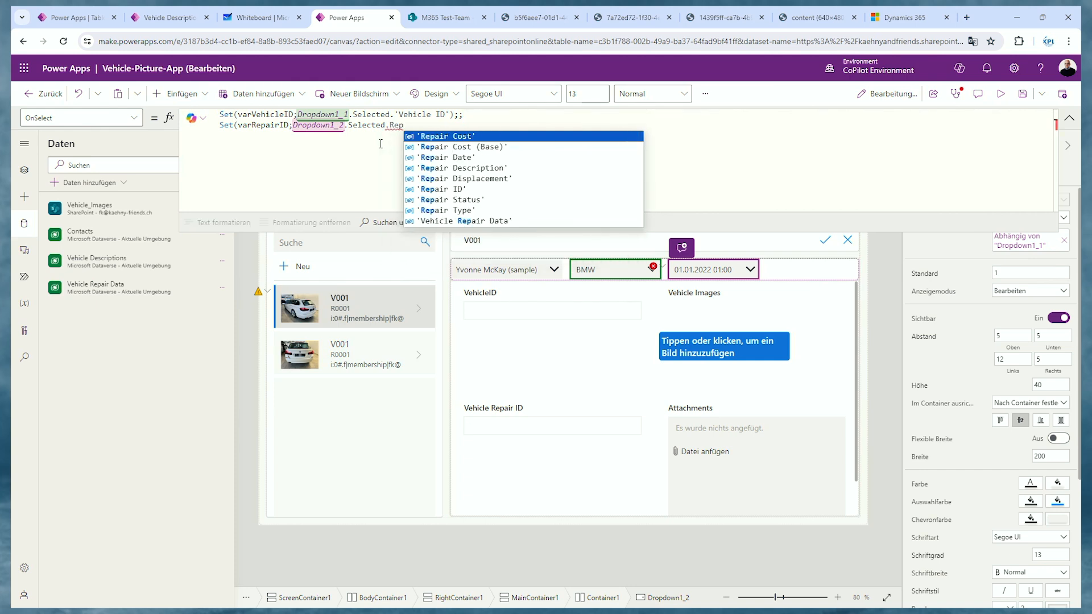
pyautogui.click(423, 189)
pyautogui.write(')')
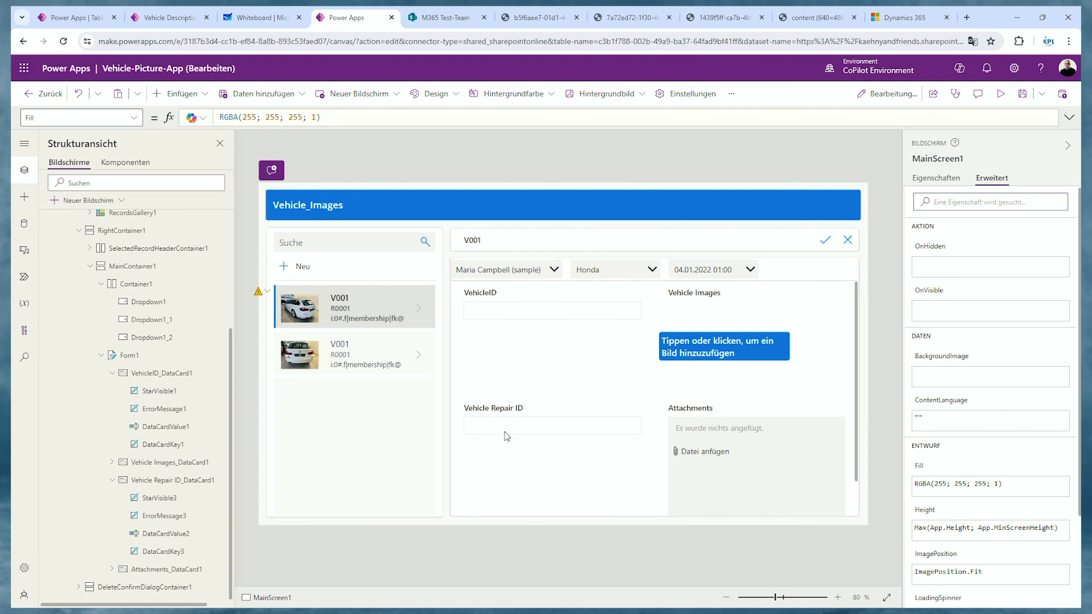
# - Inspect the VehicleID card's text input and check the DataSource property of Form1
pyautogui.click(519, 318)
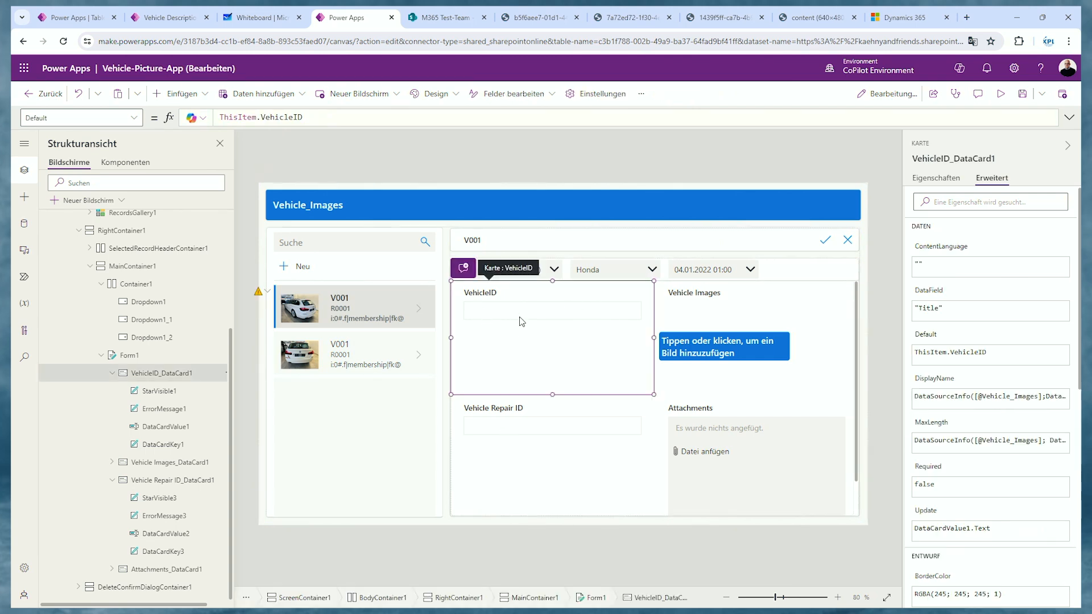
pyautogui.click(519, 316)
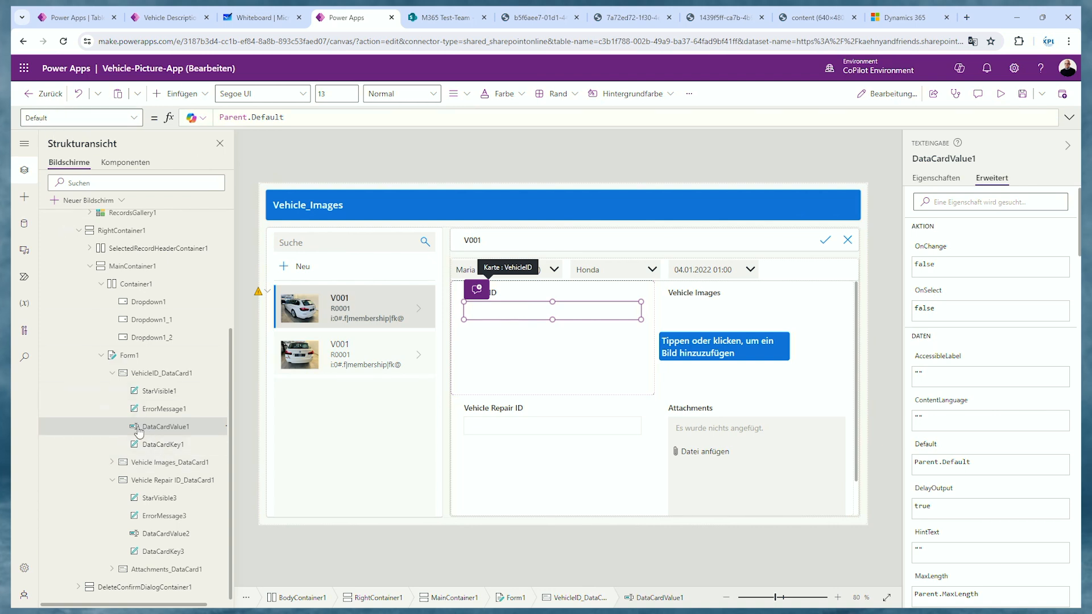
pyautogui.click(123, 356)
pyautogui.click(134, 117)
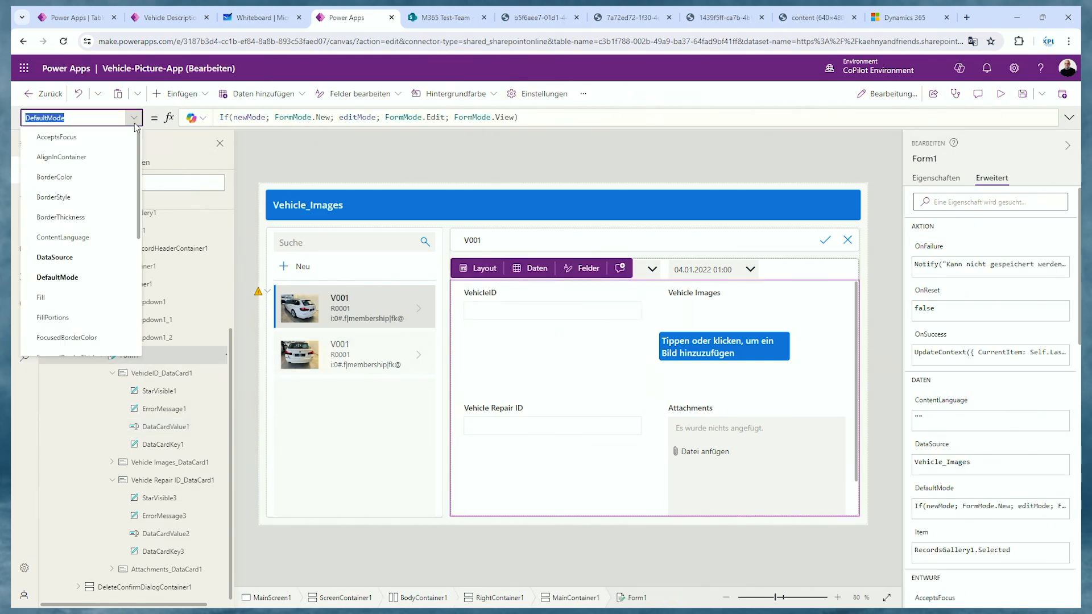
pyautogui.click(54, 257)
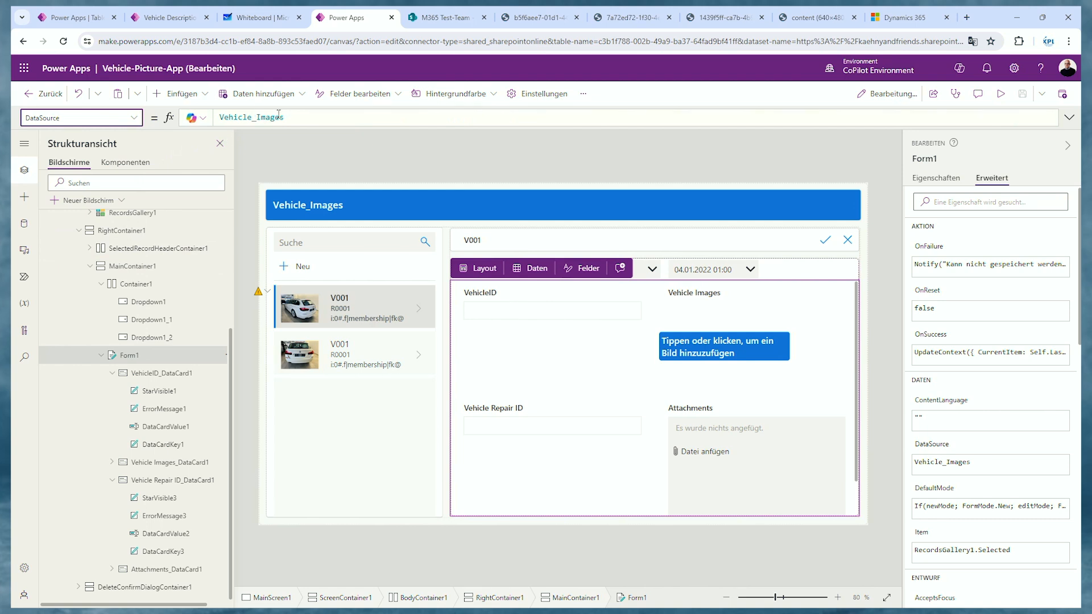
pyautogui.click(435, 18)
pyautogui.click(347, 18)
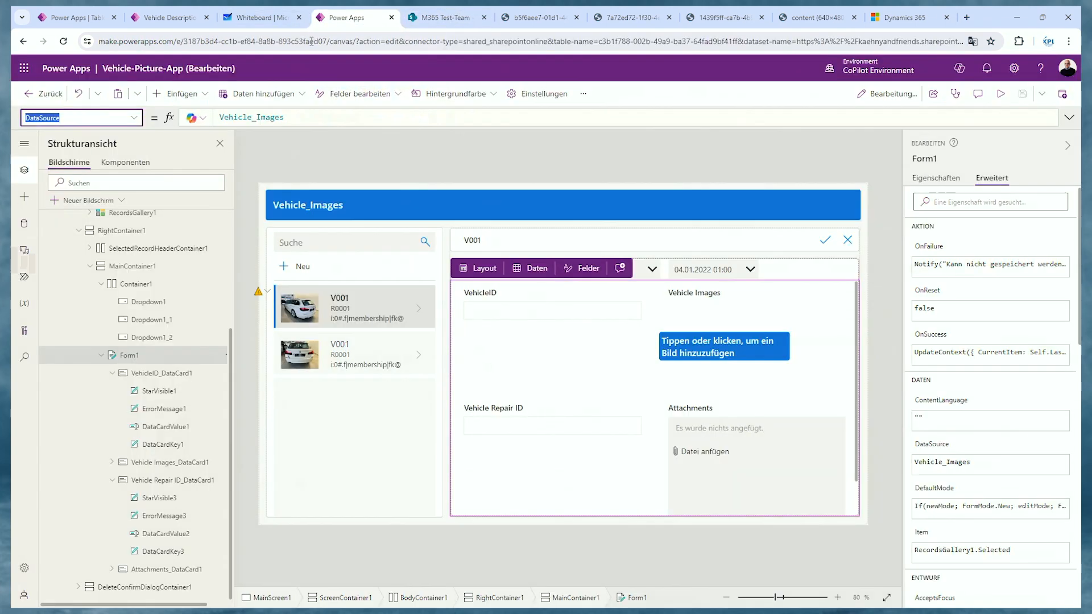
# - Set the Default property of DataCardValue1 in the VehicleID card to varVehicleID, commenting out the original Parent.Default
pyautogui.click(149, 427)
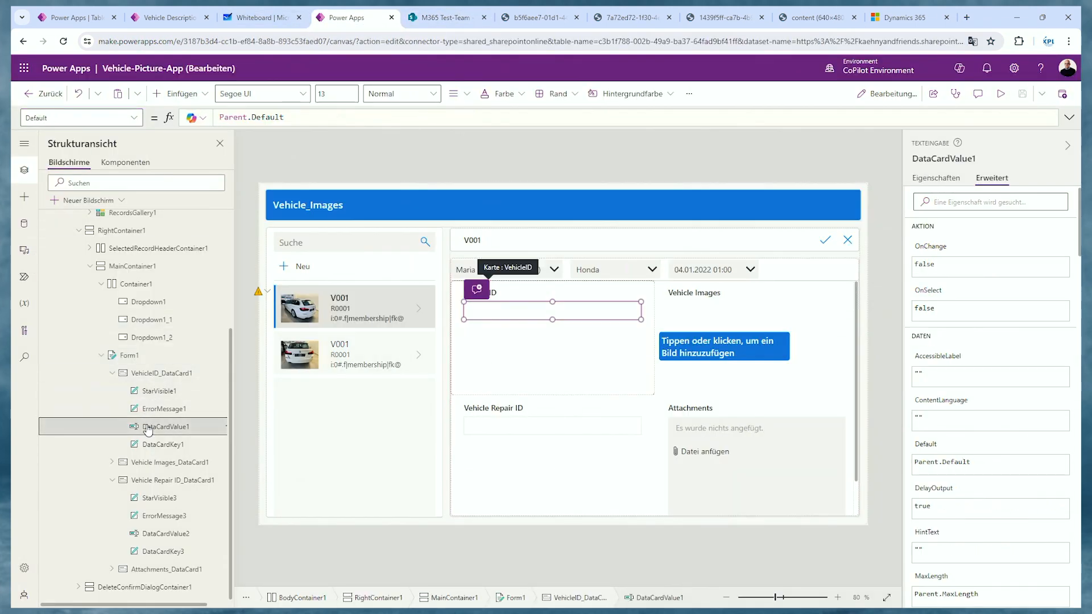
pyautogui.click(221, 117)
pyautogui.write('//')
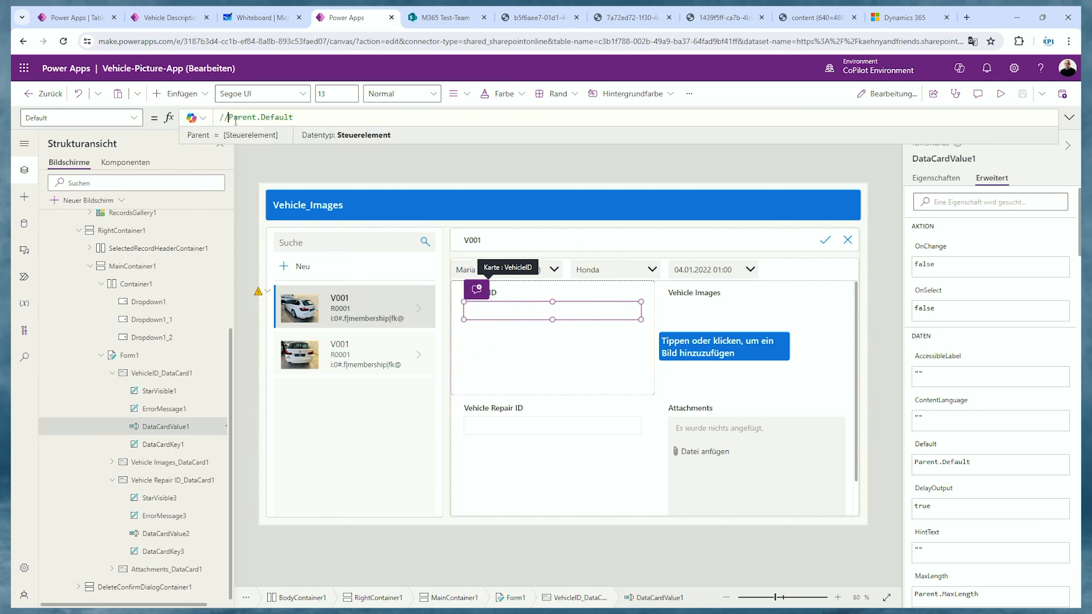
pyautogui.write('var')
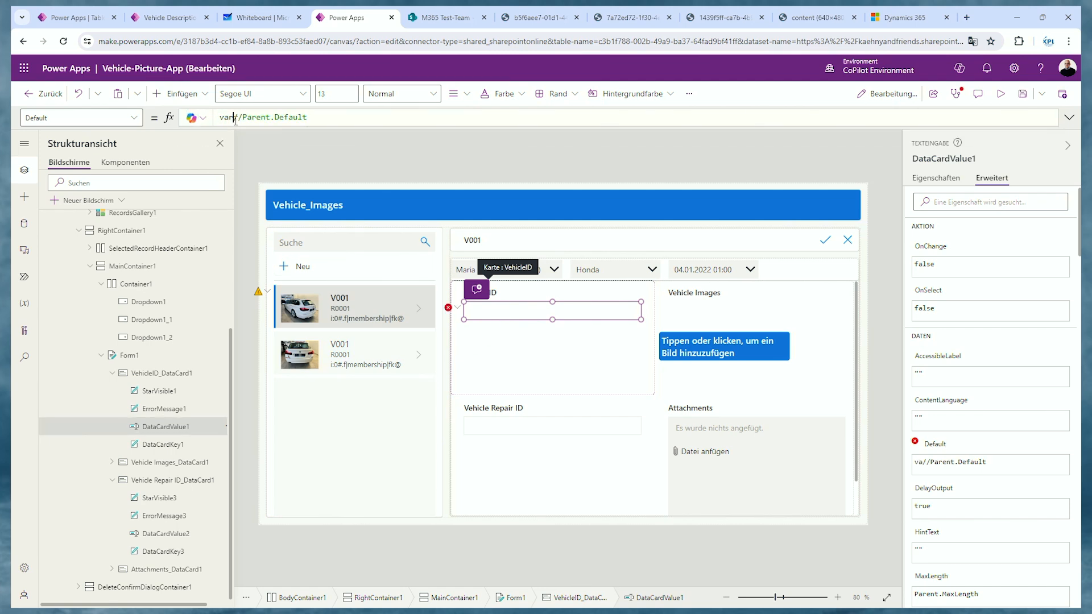
pyautogui.write('Vehic')
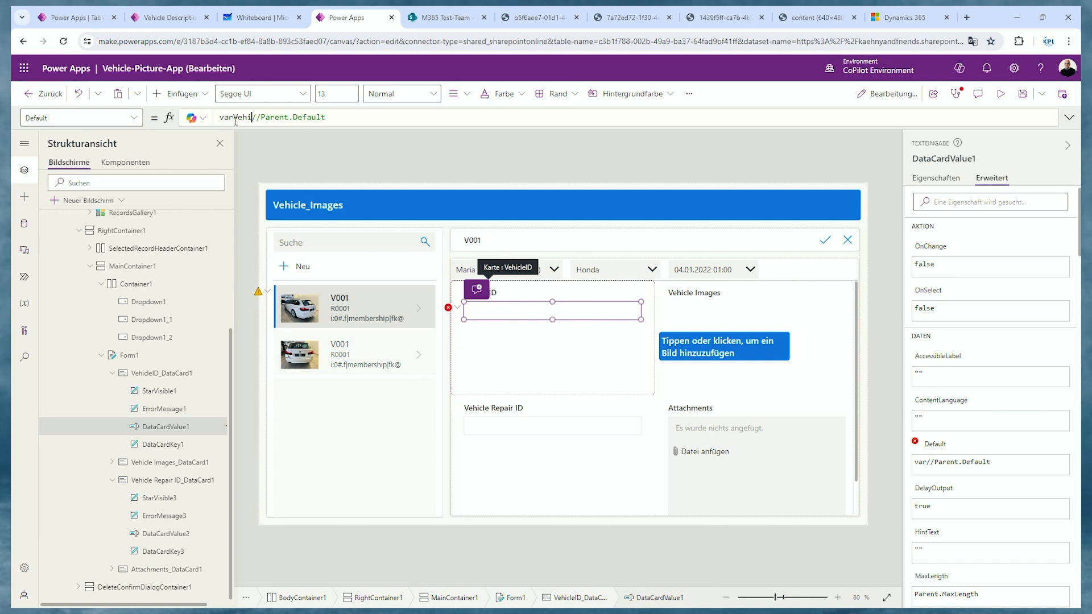
pyautogui.write('leID')
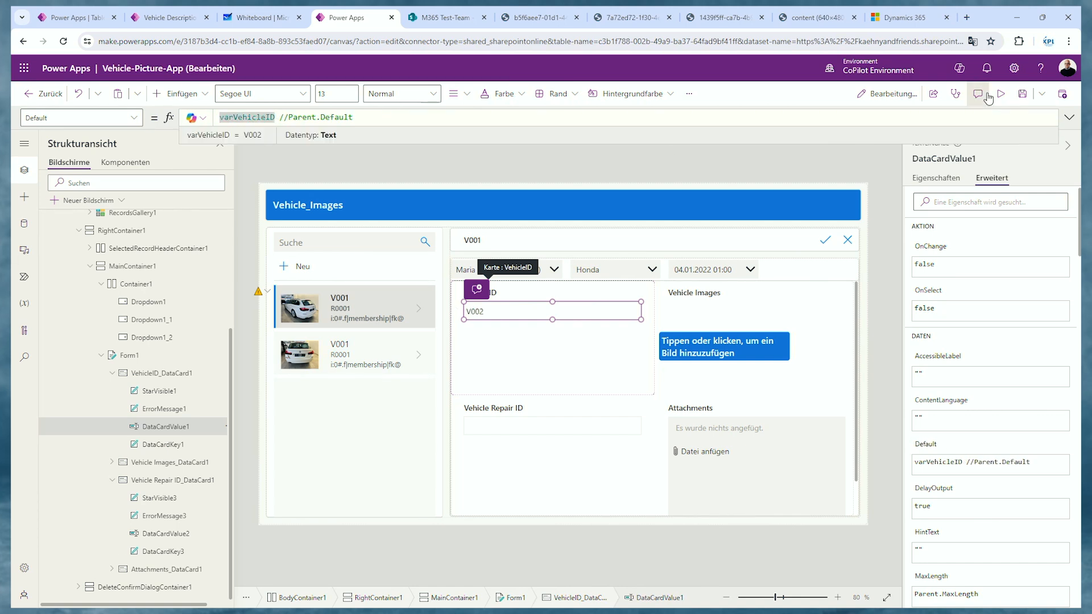
# - Preview the app, cancel editing the record, switch between both gallery records to check the VehicleID field, and exit the preview
pyautogui.click(1000, 94)
pyautogui.click(428, 288)
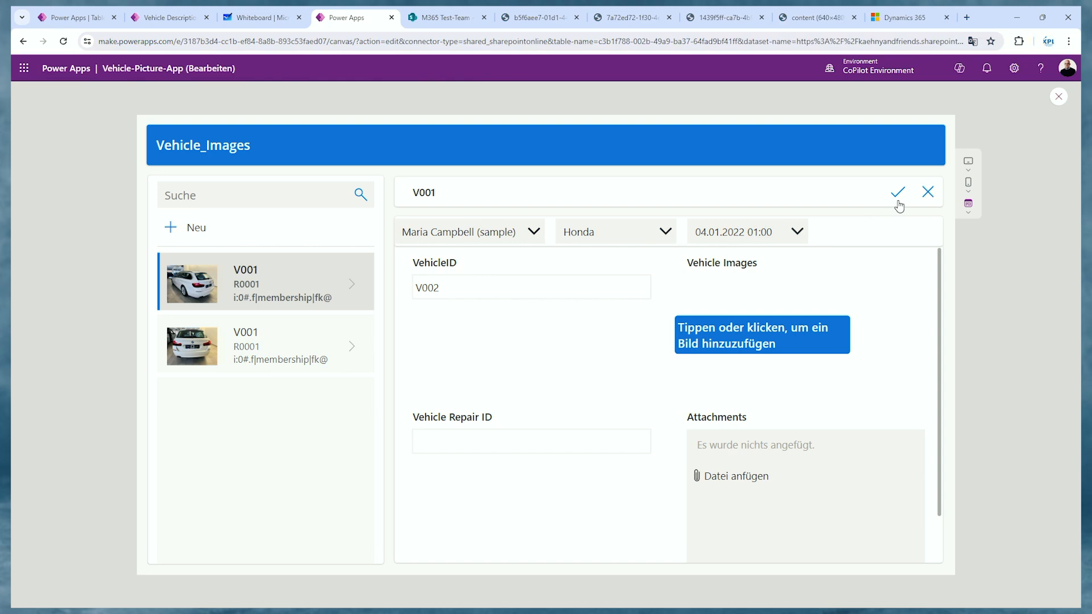
pyautogui.click(923, 194)
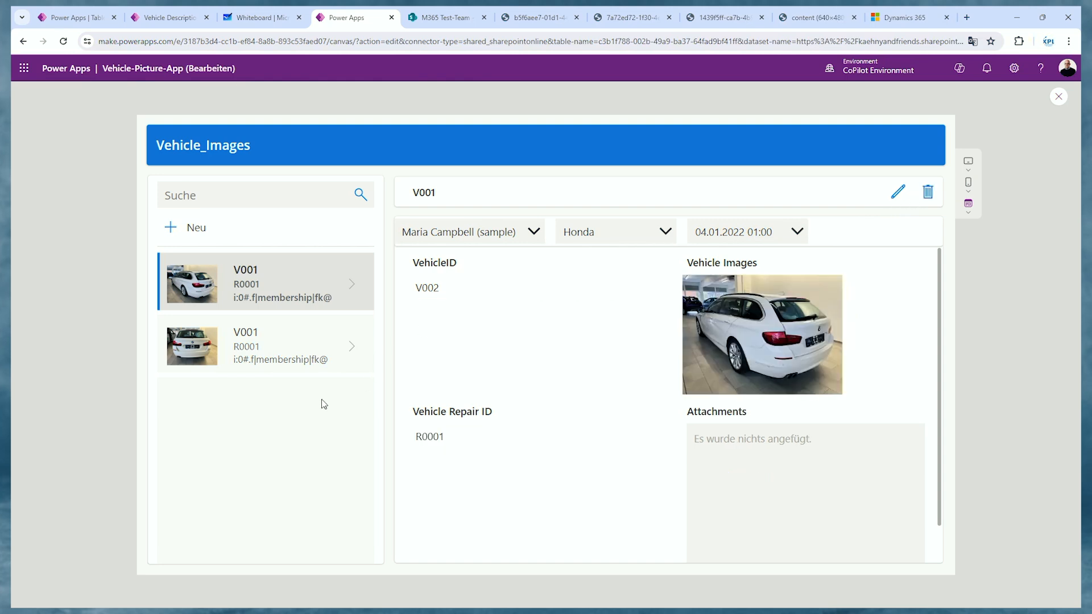
pyautogui.click(281, 341)
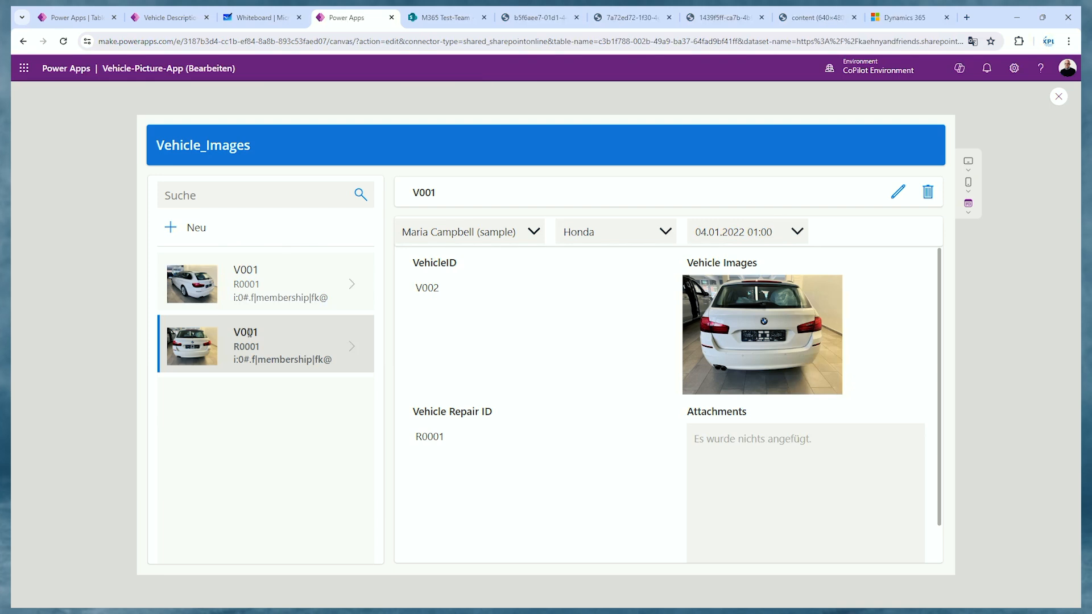
pyautogui.click(236, 291)
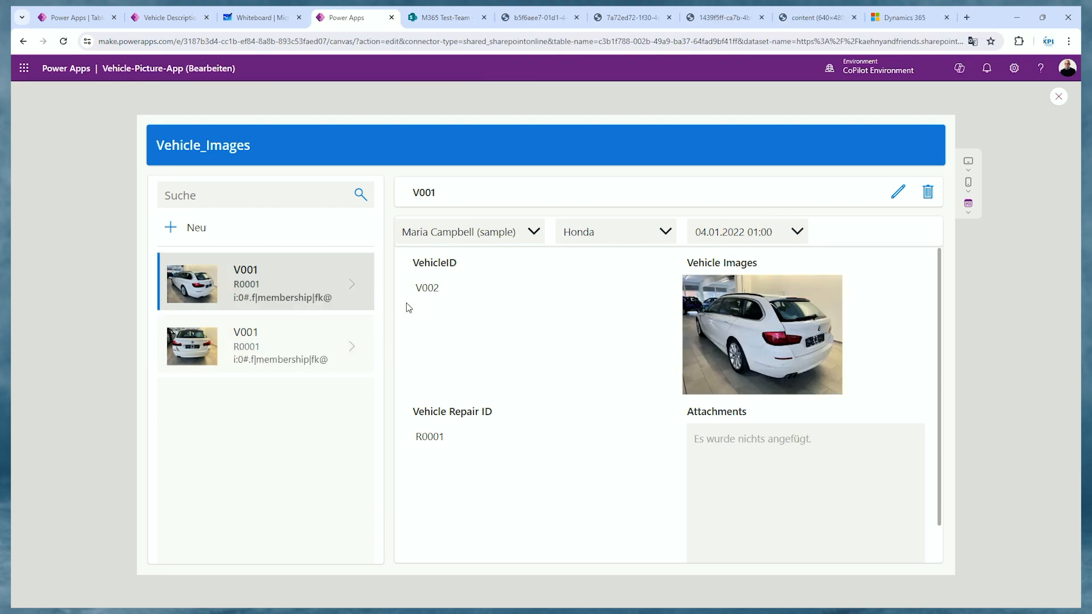
pyautogui.click(293, 340)
pyautogui.click(285, 288)
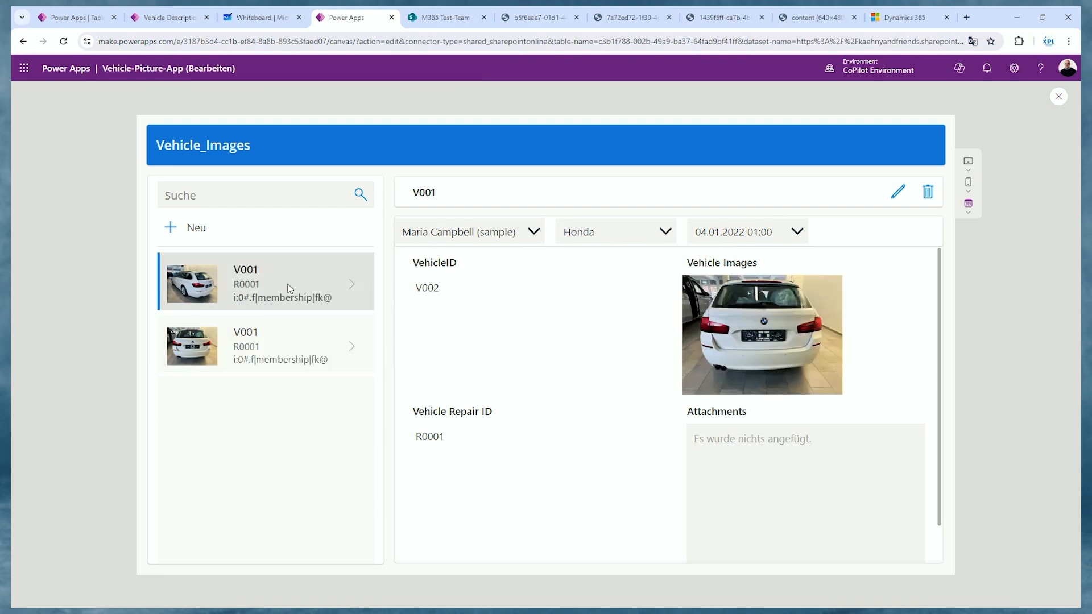
pyautogui.click(274, 343)
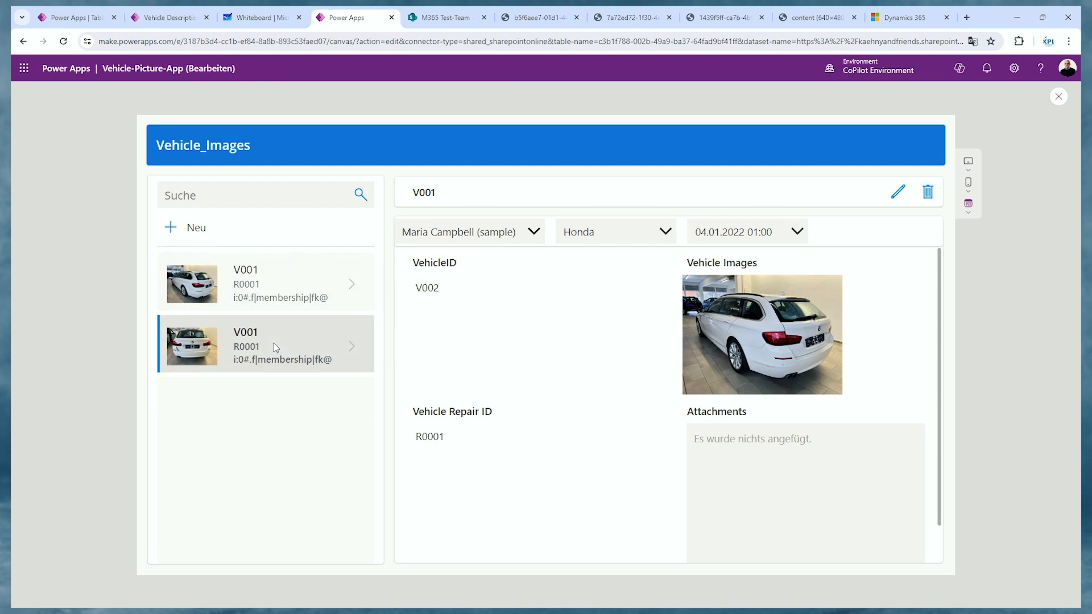
pyautogui.click(270, 287)
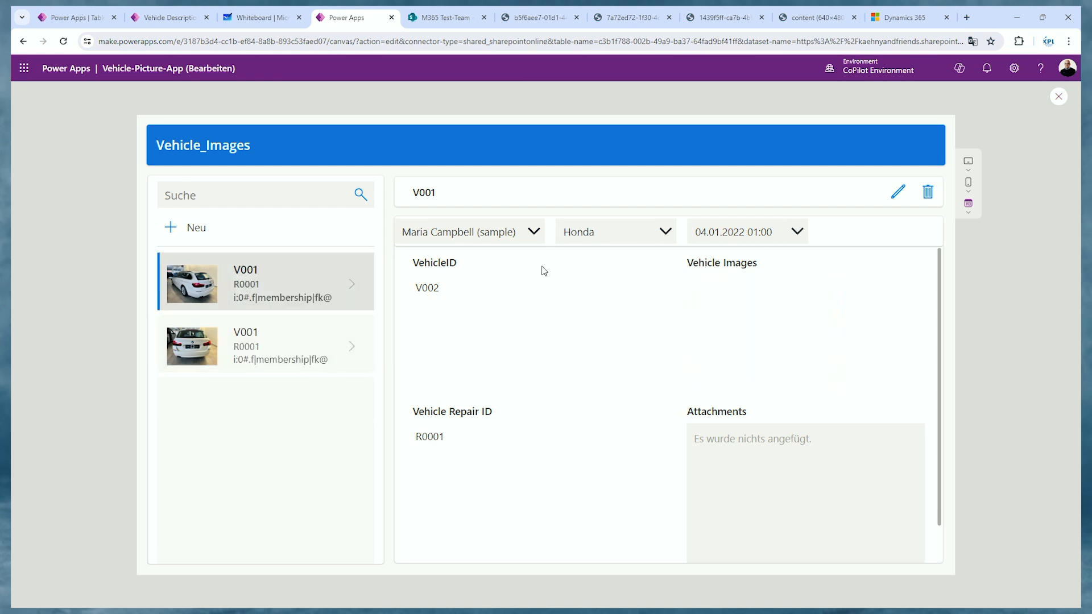
pyautogui.click(1056, 100)
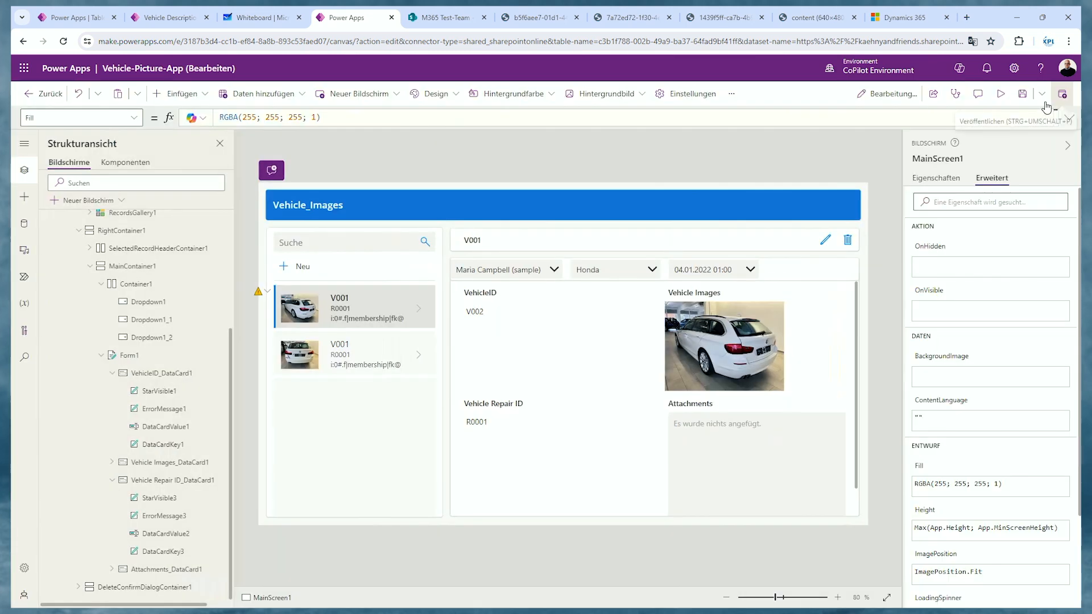
# - Open the DefaultMode property of Form1 and copy its whole If formula for the new, edit and view modes
pyautogui.click(498, 314)
pyautogui.click(492, 311)
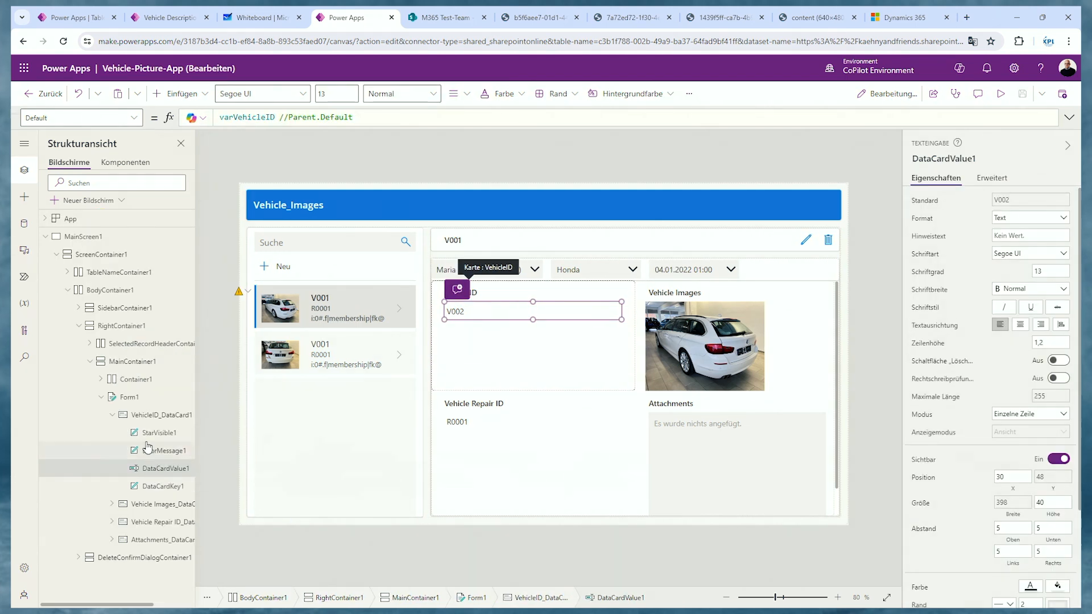
pyautogui.click(129, 401)
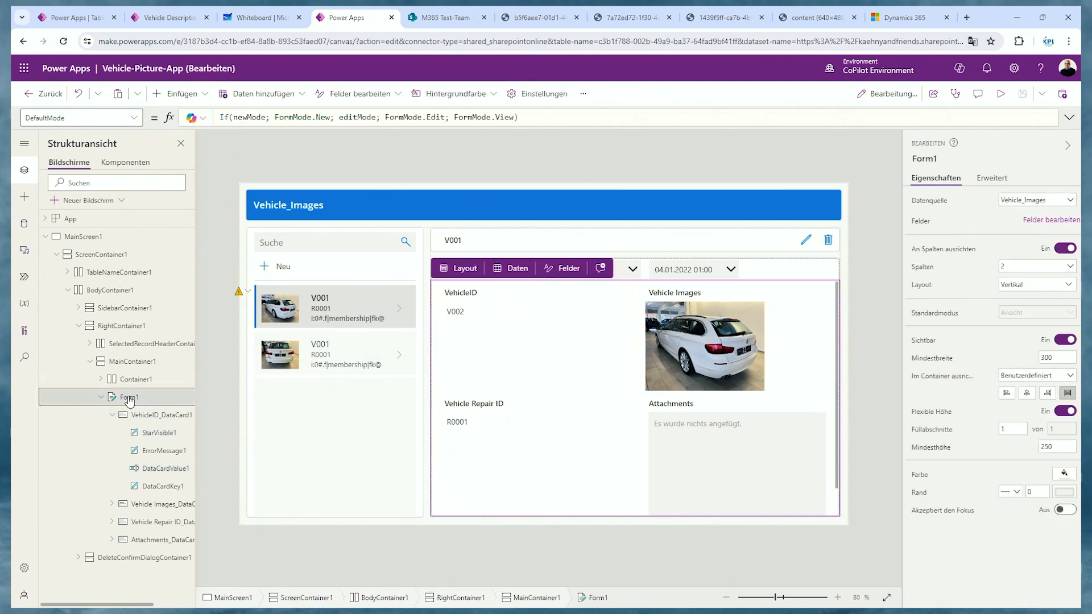
pyautogui.click(74, 118)
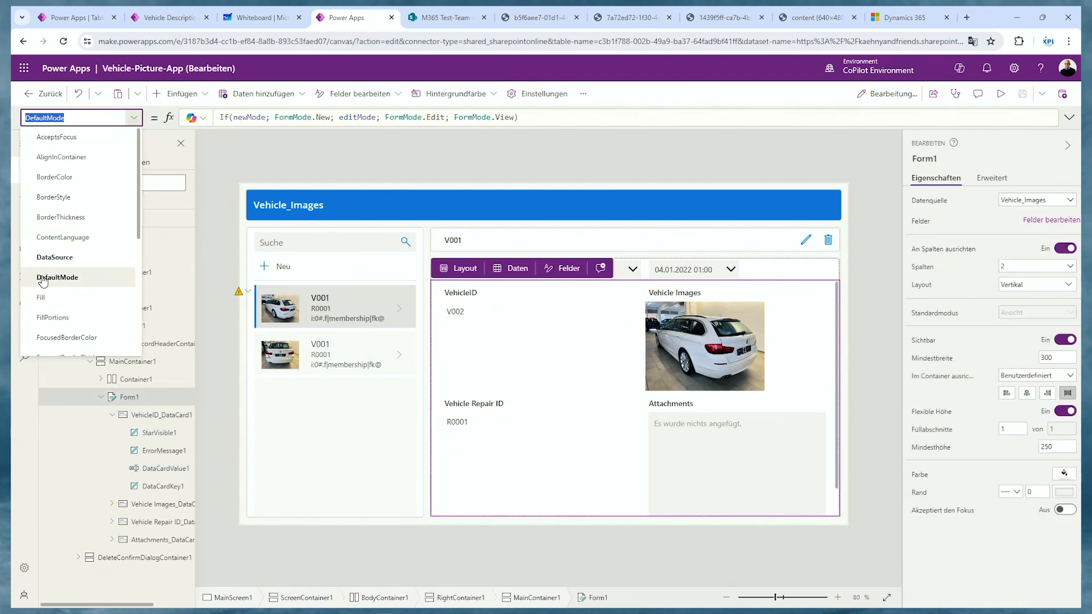
pyautogui.click(43, 281)
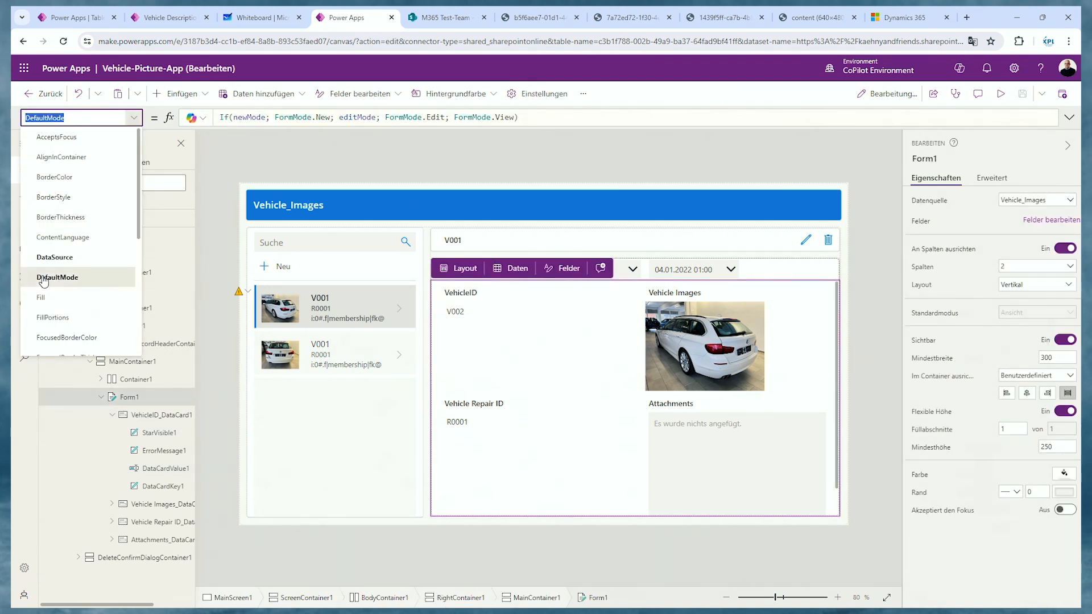
pyautogui.click(242, 117)
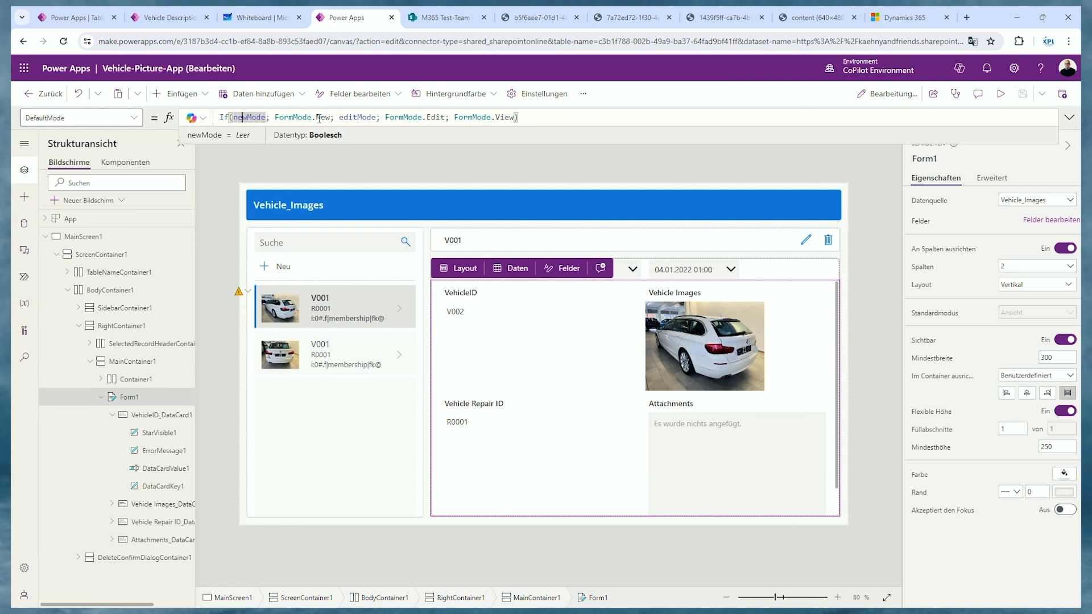
pyautogui.moveTo(532, 117); pyautogui.dragTo(202, 104)
pyautogui.hotkey('ctrl', 'c')
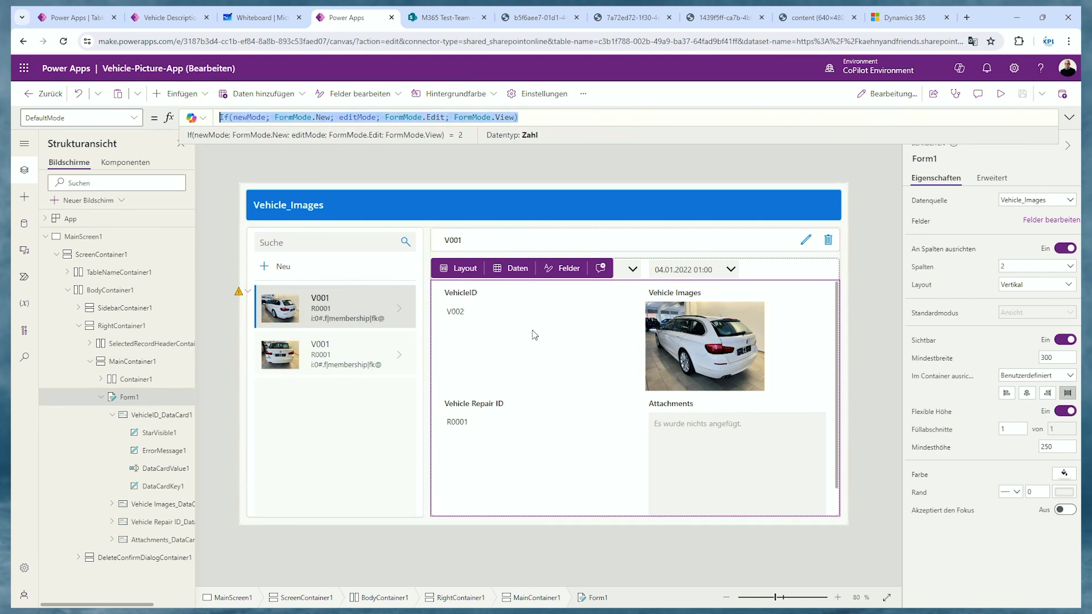
# - Paste the copied If formula into the Default property of the VehicleID card's text input and replace FormMode.New with varVehicleID
pyautogui.click(467, 311)
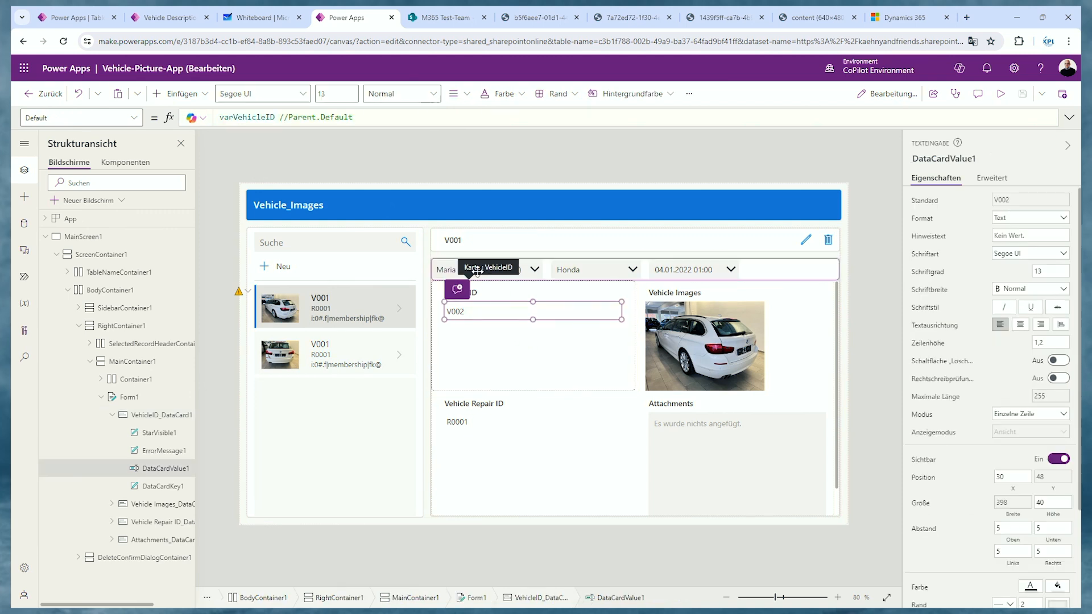
pyautogui.click(221, 117)
pyautogui.hotkey('ctrl', 'v')
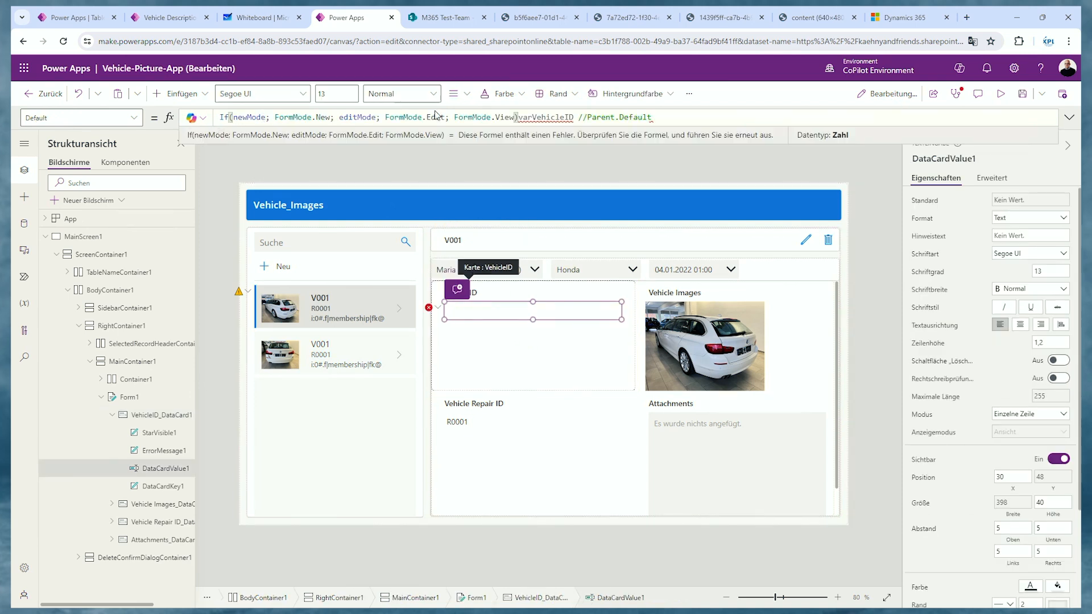
pyautogui.hotkey('shift', 'Right')
pyautogui.hotkey('shift', 'Right')
pyautogui.hotkey('shift', 'Right')
pyautogui.hotkey('shift', 'Right')
pyautogui.hotkey('shift', 'Right')
pyautogui.hotkey('shift', 'Right')
pyautogui.hotkey('shift', 'Right')
pyautogui.hotkey('shift', 'Right')
pyautogui.hotkey('shift', 'Right')
pyautogui.hotkey('shift', 'Right')
pyautogui.hotkey('shift', 'Right')
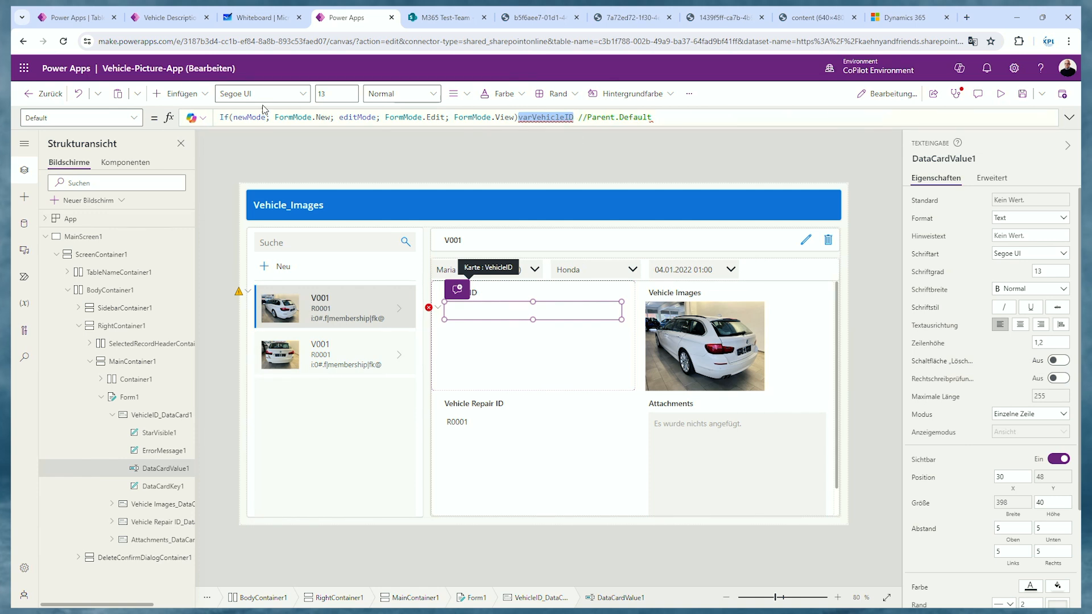
pyautogui.doubleClick(295, 117)
pyautogui.press('Delete')
pyautogui.press('Delete')
pyautogui.press('Delete')
pyautogui.press('Delete')
pyautogui.press('Delete')
pyautogui.press('Delete')
pyautogui.press('Delete')
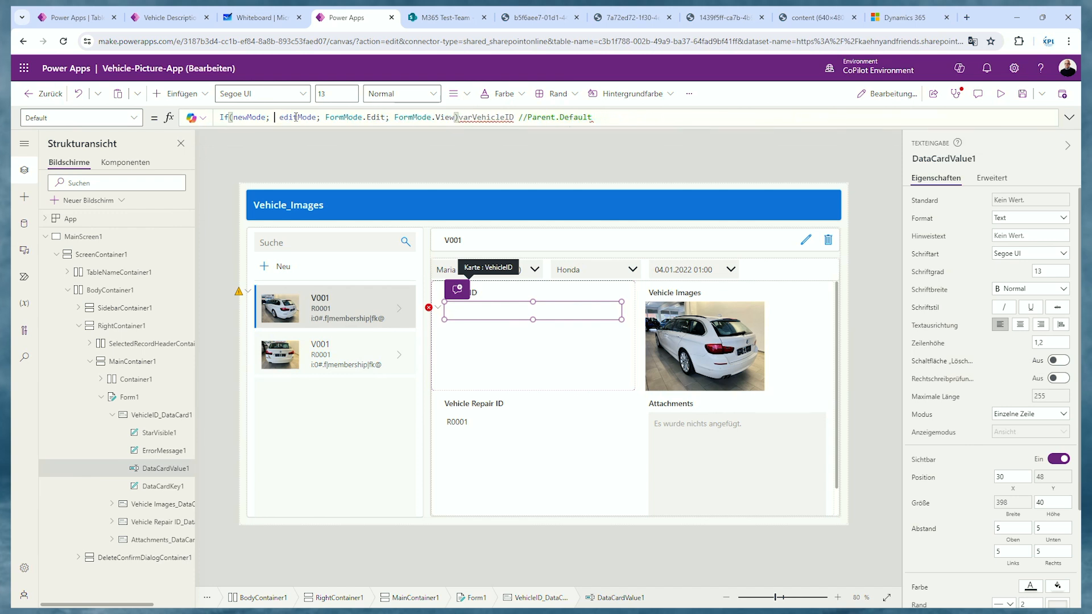
pyautogui.write('varVehicleID;')
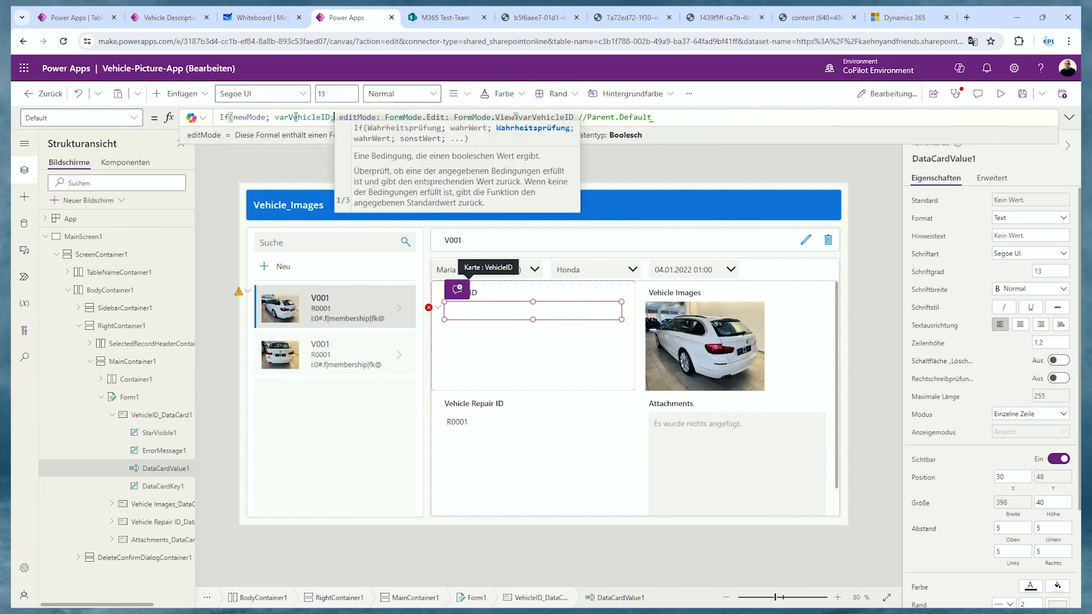
# - Remove the editMode condition and its FormMode.Edit result from the VehicleID input's If formula
pyautogui.press('Right')
pyautogui.hotkey('shift', 'Right')
pyautogui.hotkey('shift', 'Right')
pyautogui.hotkey('shift', 'Right')
pyautogui.hotkey('shift', 'Right')
pyautogui.hotkey('shift', 'Right')
pyautogui.hotkey('shift', 'Right')
pyautogui.hotkey('shift', 'Right')
pyautogui.hotkey('shift', 'Right')
pyautogui.hotkey('shift', 'Right')
pyautogui.hotkey('shift', 'Right')
pyautogui.hotkey('shift', 'Right')
pyautogui.hotkey('shift', 'Right')
pyautogui.hotkey('shift', 'Right')
pyautogui.hotkey('shift', 'Right')
pyautogui.hotkey('shift', 'Right')
pyautogui.hotkey('shift', 'Right')
pyautogui.hotkey('shift', 'Right')
pyautogui.hotkey('shift', 'Right')
pyautogui.hotkey('shift', 'Right')
pyautogui.hotkey('shift', 'Right')
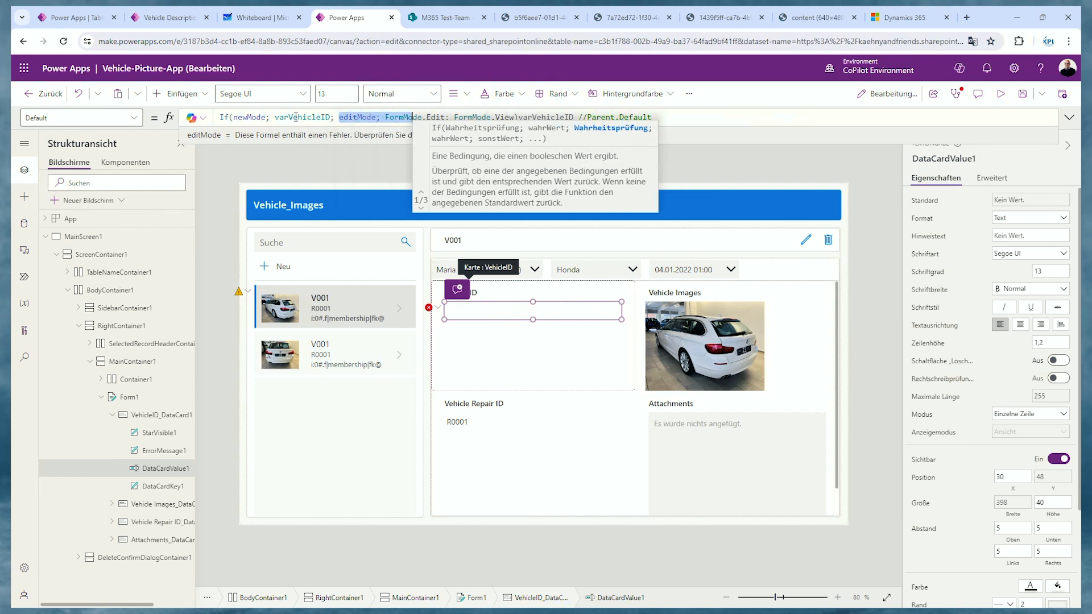
pyautogui.press('Delete')
# - Replace FormMode.View and the leftover varVehicleID comment with Parent.Default, completing the formula as If(newMode; varVehicleID; Parent.Default)
pyautogui.press('Right')
pyautogui.press('Right')
pyautogui.press('Right')
pyautogui.press('Right')
pyautogui.press('Right')
pyautogui.press('Right')
pyautogui.press('Right')
pyautogui.press('Right')
pyautogui.press('Right')
pyautogui.press('Right')
pyautogui.press('Right')
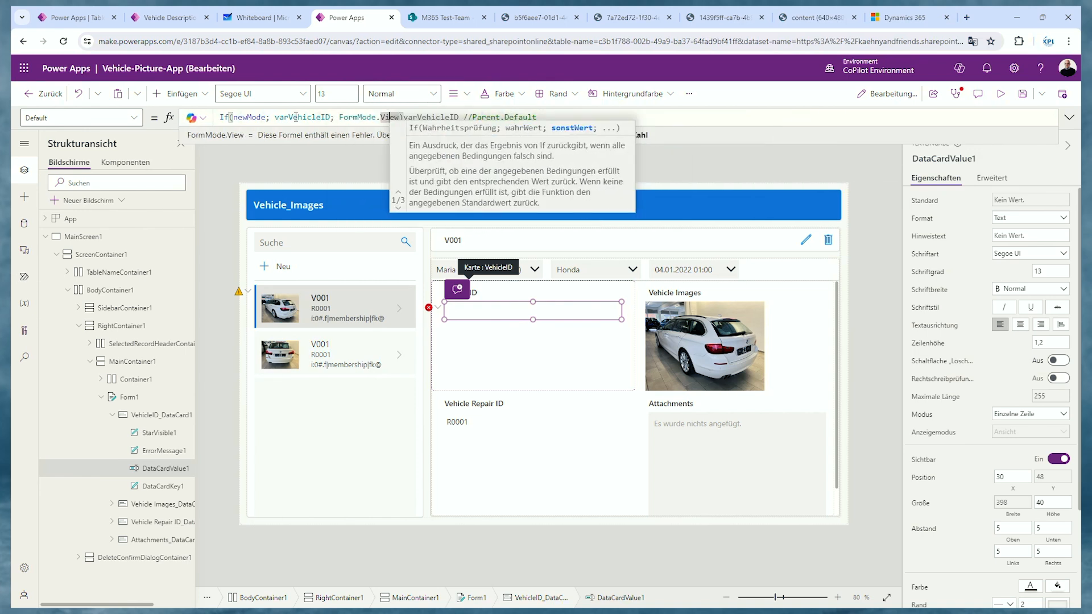
pyautogui.press('Left')
pyautogui.press('Left')
pyautogui.press('Left')
pyautogui.press('Left')
pyautogui.press('Left')
pyautogui.press('Left')
pyautogui.press('Left')
pyautogui.press('Left')
pyautogui.press('Left')
pyautogui.press('Left')
pyautogui.press('Left')
pyautogui.hotkey('shift', 'Right')
pyautogui.hotkey('shift', 'Right')
pyautogui.hotkey('shift', 'Right')
pyautogui.hotkey('shift', 'Right')
pyautogui.hotkey('shift', 'Right')
pyautogui.hotkey('shift', 'Right')
pyautogui.hotkey('shift', 'Right')
pyautogui.hotkey('shift', 'Right')
pyautogui.hotkey('shift', 'Right')
pyautogui.hotkey('shift', 'Right')
pyautogui.hotkey('shift', 'Right')
pyautogui.hotkey('shift', 'Right')
pyautogui.hotkey('shift', 'Right')
pyautogui.hotkey('shift', 'Right')
pyautogui.hotkey('shift', 'Right')
pyautogui.hotkey('shift', 'Right')
pyautogui.hotkey('shift', 'Right')
pyautogui.hotkey('shift', 'Right')
pyautogui.hotkey('shift', 'Right')
pyautogui.hotkey('shift', 'Right')
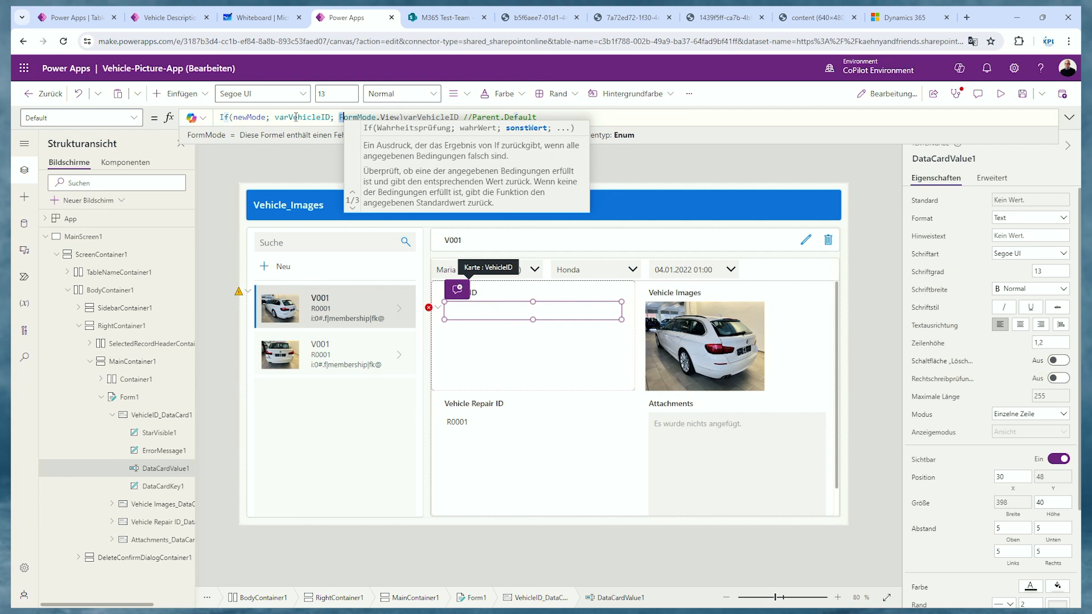
pyautogui.press('Delete')
pyautogui.press('Delete')
pyautogui.press('Delete')
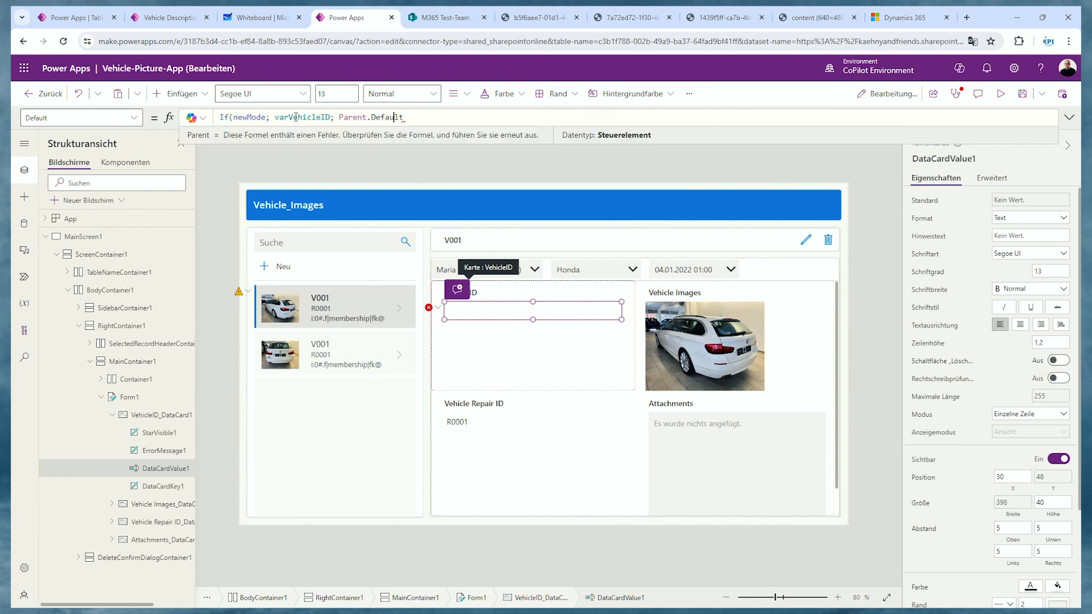
pyautogui.write(')')
pyautogui.click(602, 161)
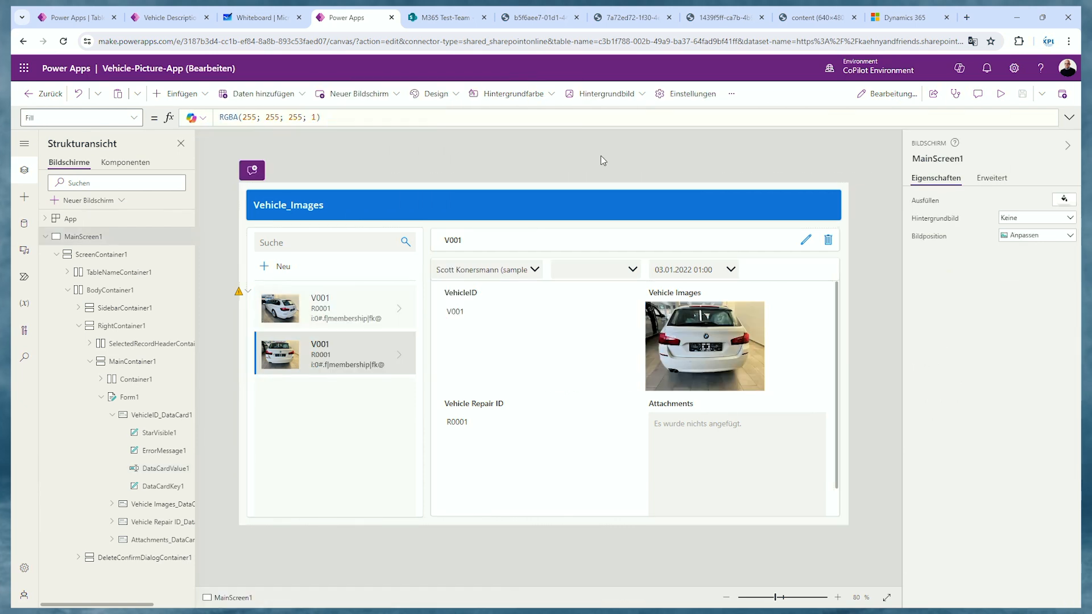
# - Preview the app, select the first gallery record, open it for editing to check the VehicleID field, and cancel the edit
pyautogui.click(1000, 94)
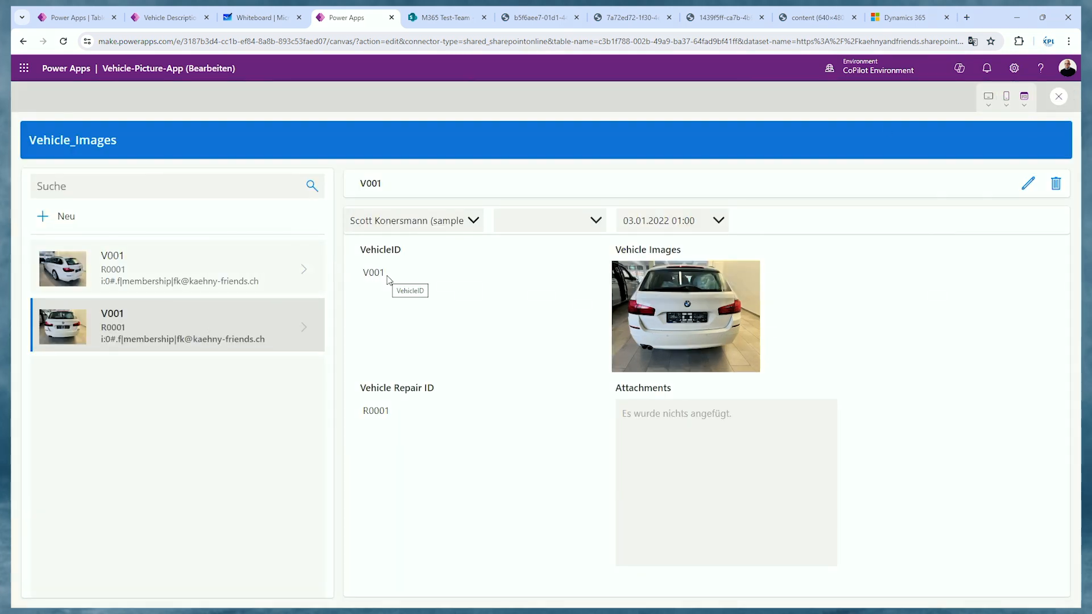
pyautogui.click(211, 302)
pyautogui.click(215, 281)
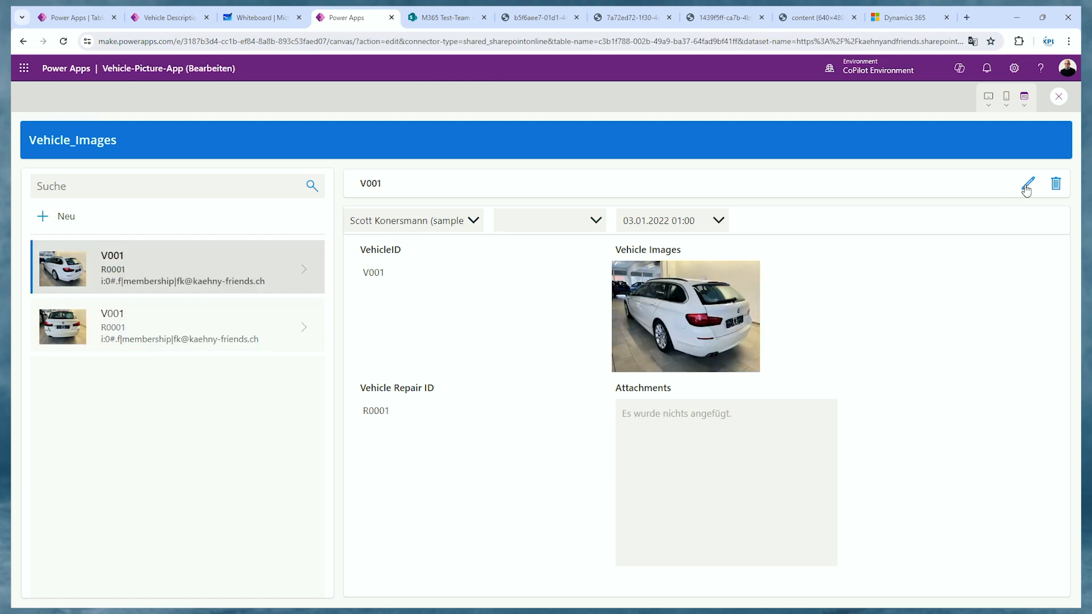
pyautogui.click(1027, 185)
pyautogui.click(387, 273)
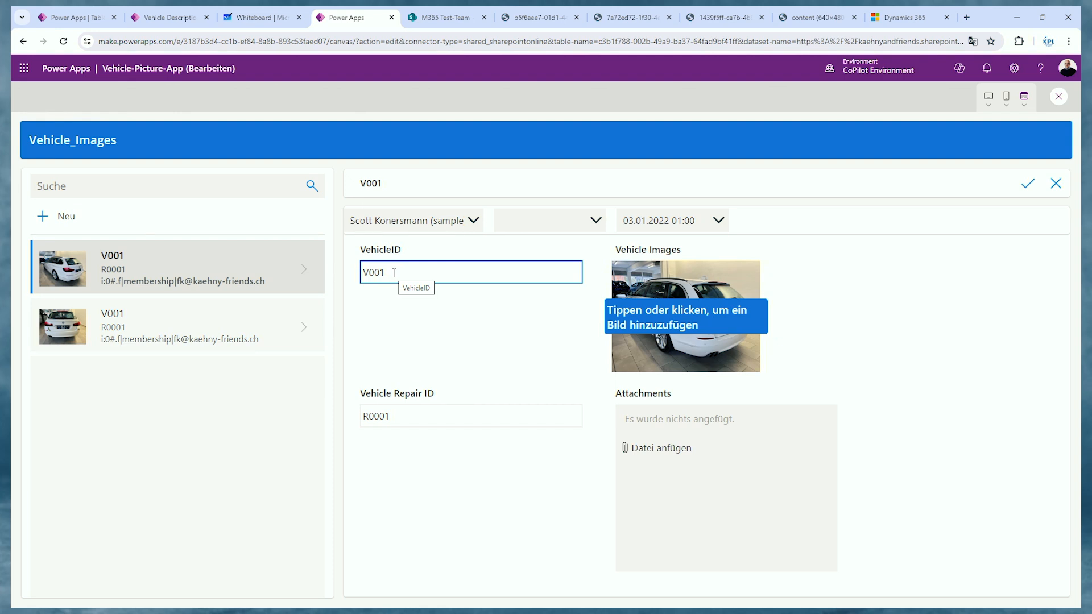
pyautogui.click(1054, 185)
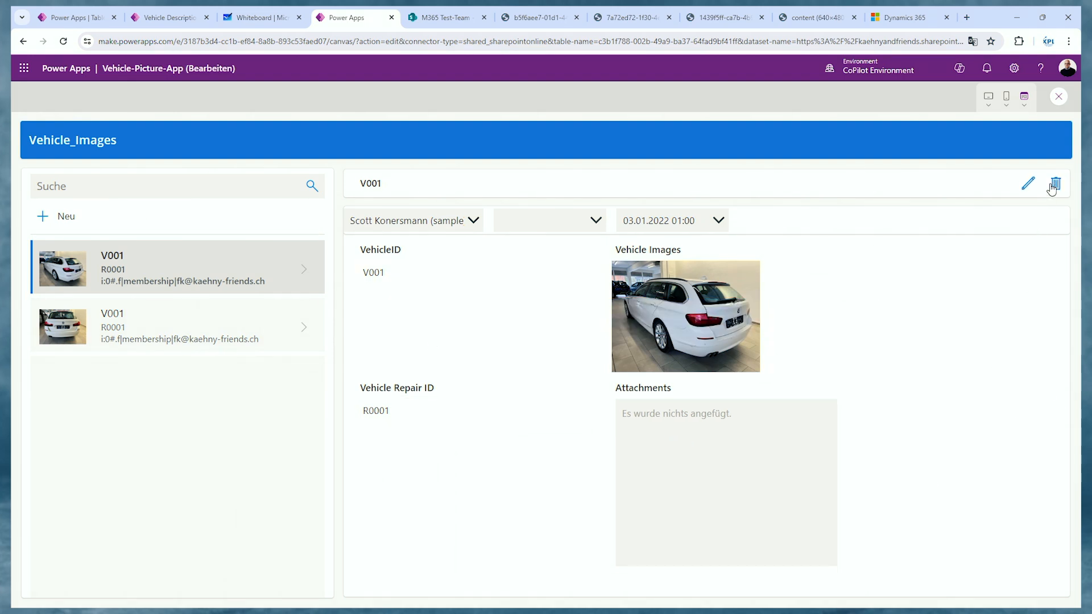
# - Start a new record in the preview, choose the first customer and the first repair date, and check the VehicleID field
pyautogui.click(43, 220)
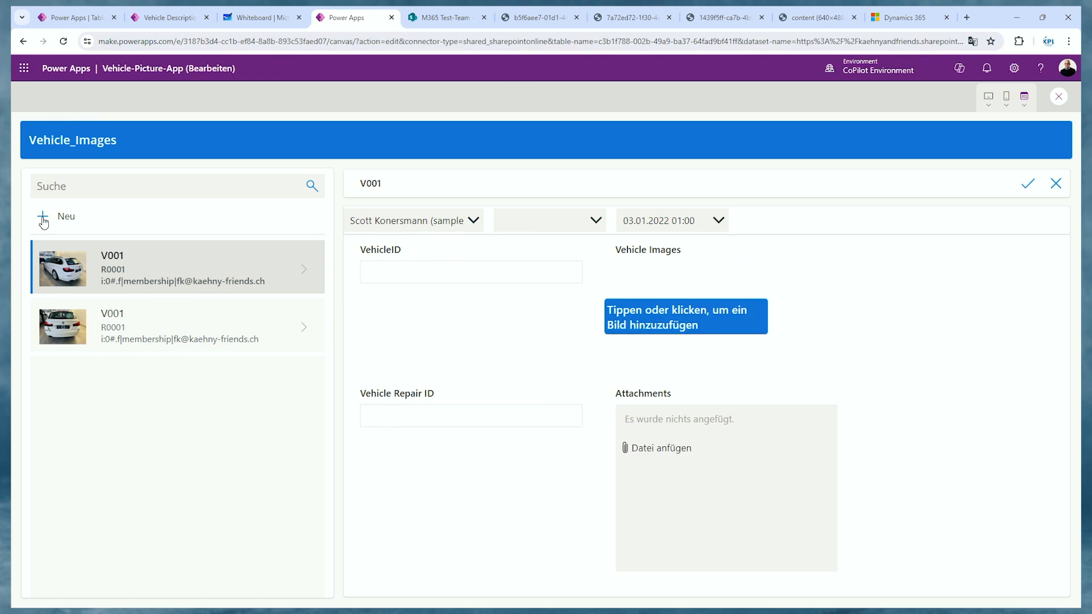
pyautogui.click(475, 221)
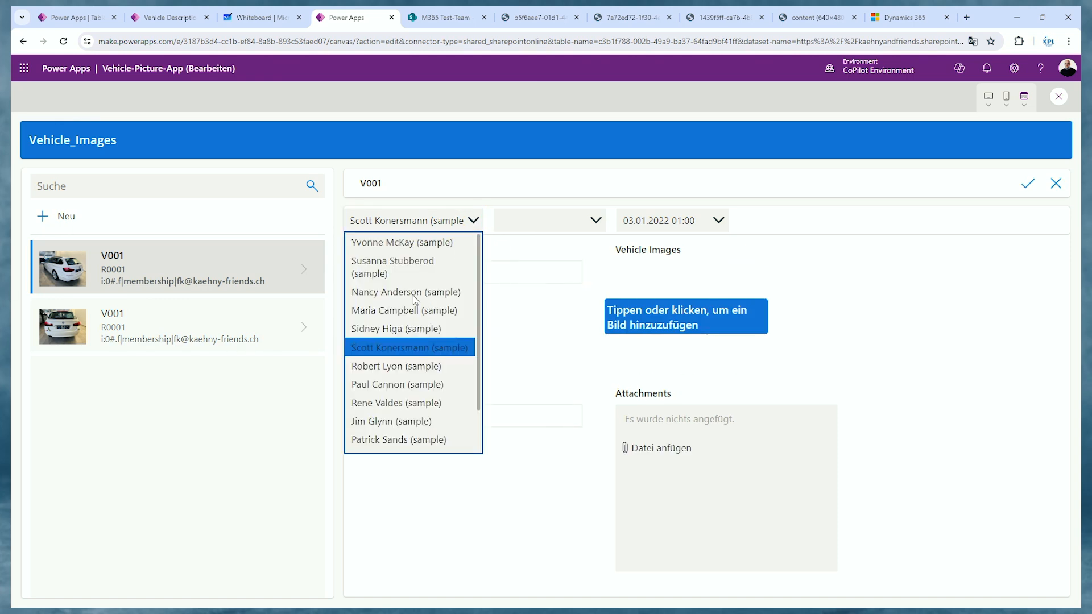
pyautogui.click(434, 244)
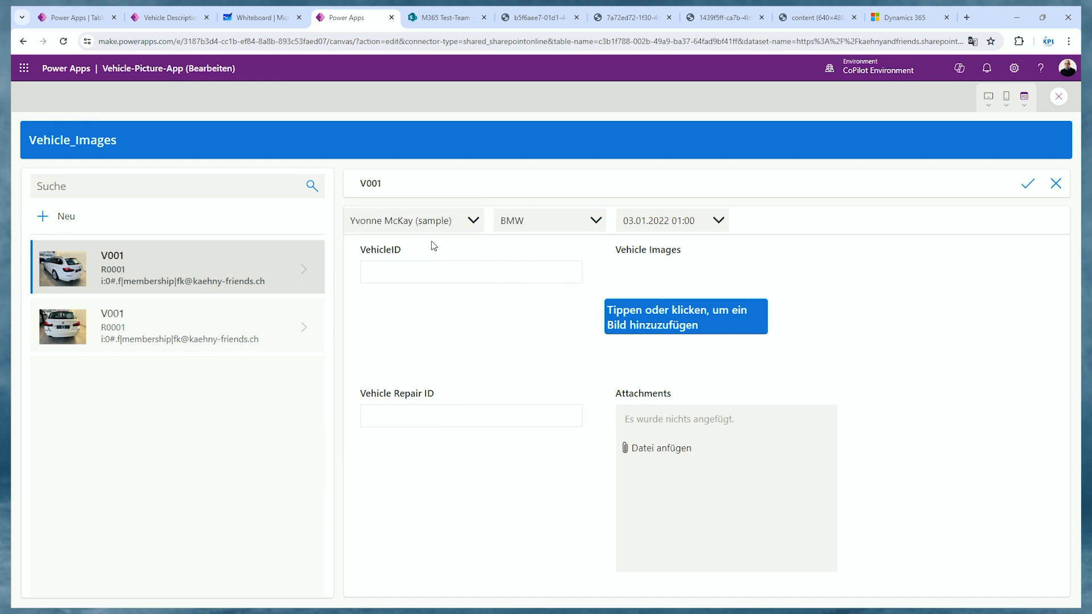
pyautogui.click(655, 224)
pyautogui.click(659, 243)
pyautogui.click(404, 273)
# - Choose another customer with the Honda and the repair date 04.01.2022 01:00, check the VehicleID field, and exit the preview
pyautogui.click(473, 223)
pyautogui.click(411, 311)
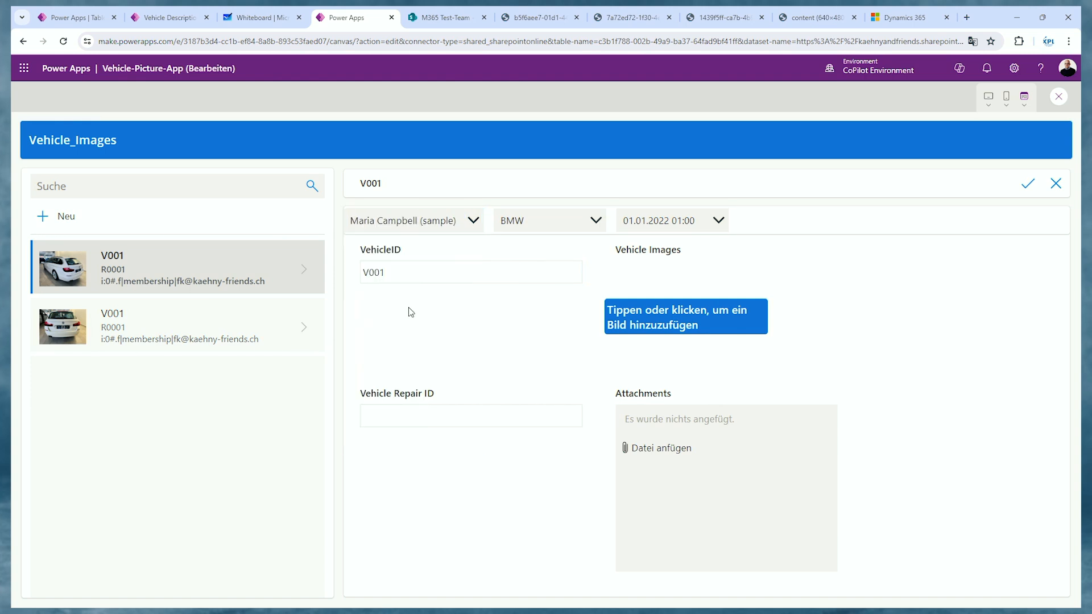
pyautogui.click(634, 228)
pyautogui.click(635, 243)
pyautogui.click(371, 274)
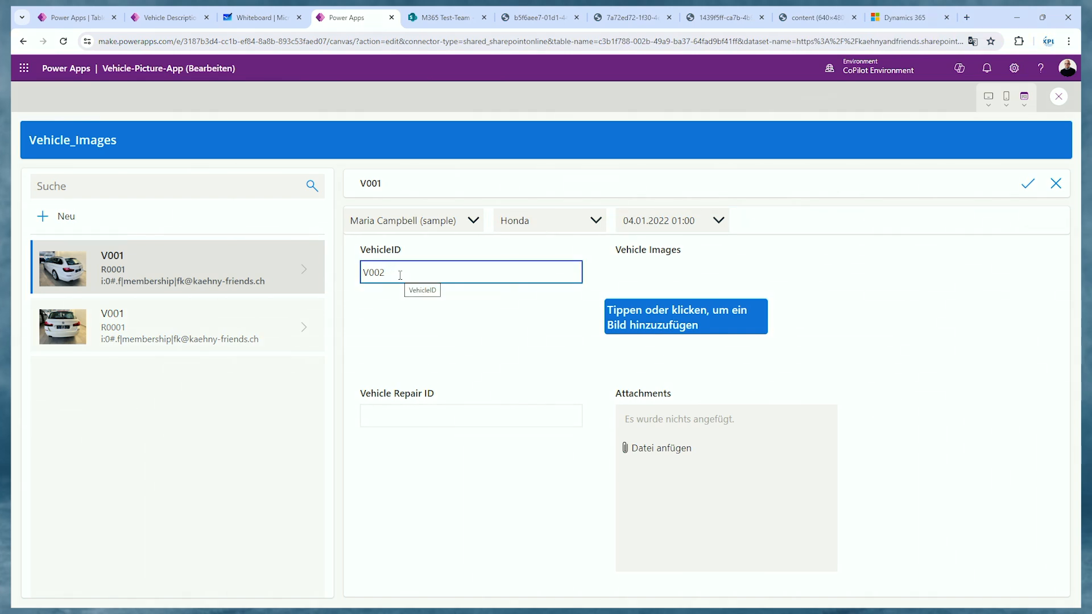
pyautogui.click(1057, 98)
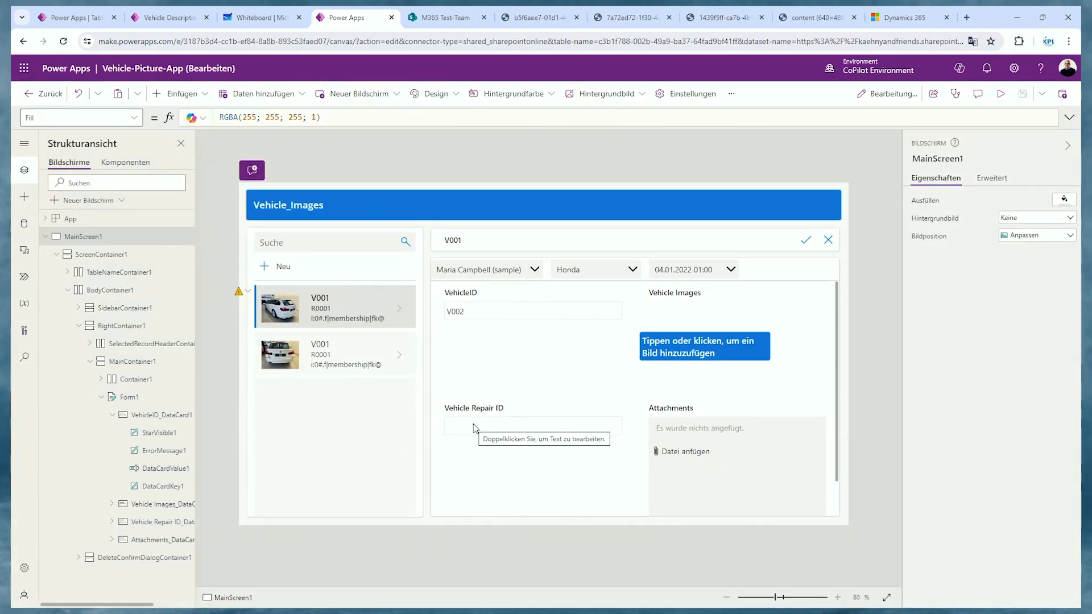
# - Copy the whole Default formula of the VehicleID input into the Default property of the Vehicle Repair ID input
pyautogui.click(516, 311)
pyautogui.click(516, 310)
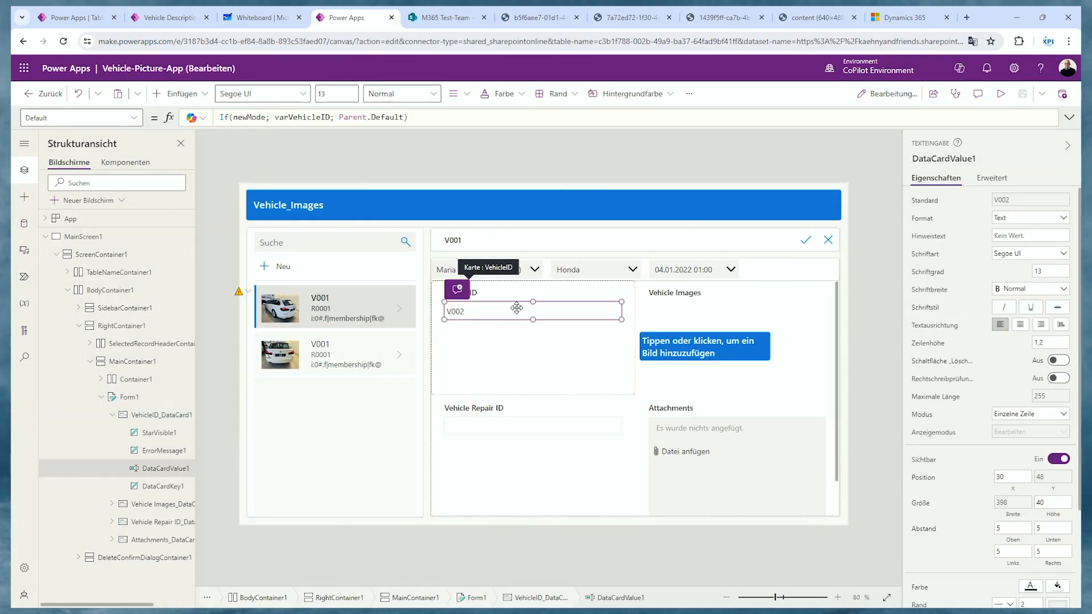
pyautogui.click(468, 121)
pyautogui.hotkey('ctrl', 'a')
pyautogui.hotkey('ctrl', 'c')
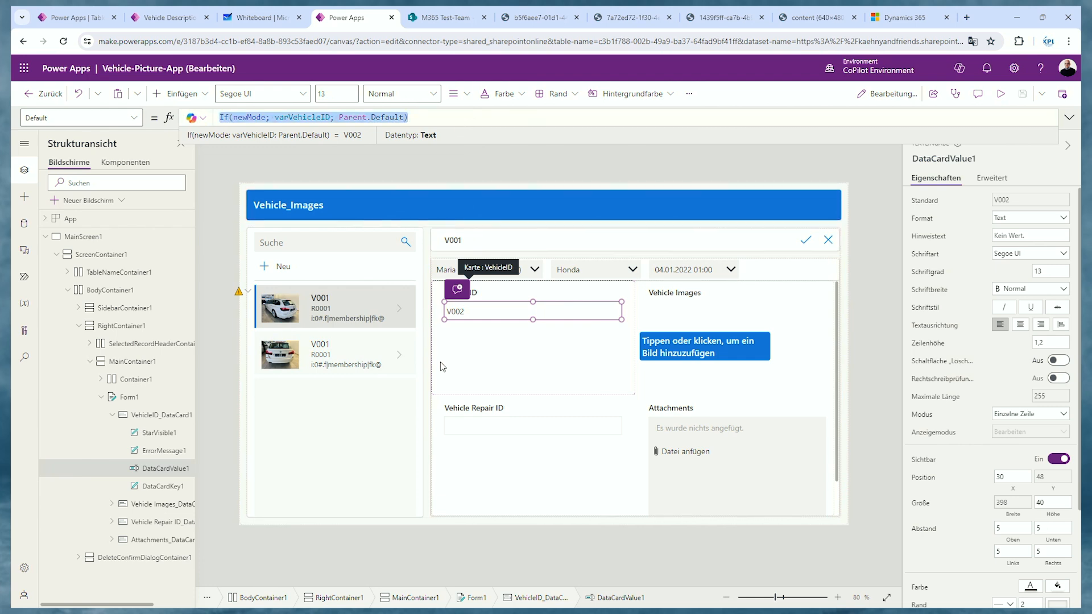
pyautogui.click(507, 430)
pyautogui.click(506, 430)
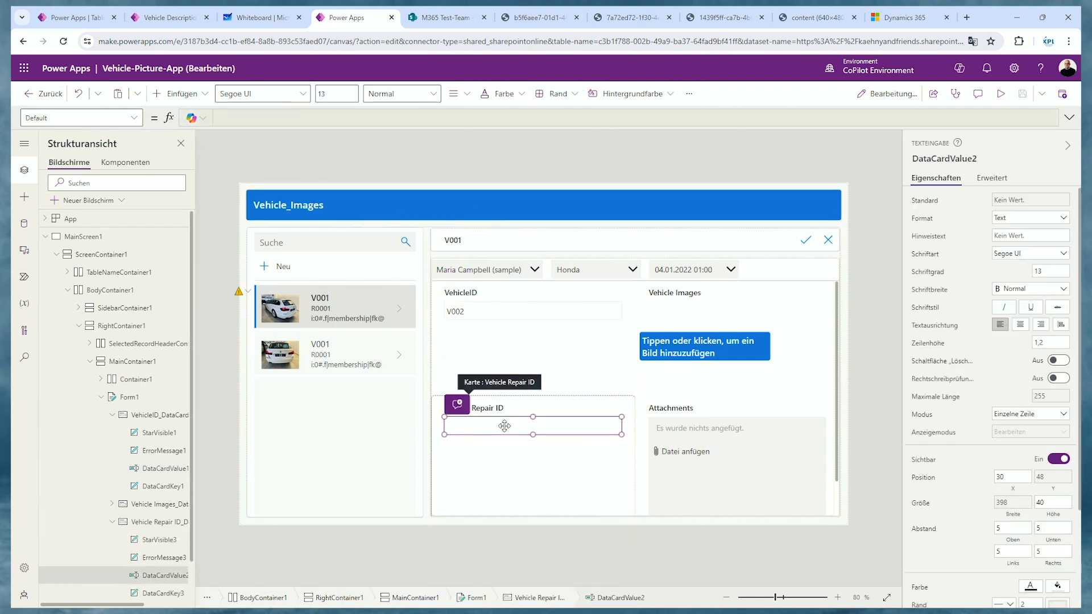
pyautogui.click(259, 114)
pyautogui.hotkey('ctrl', 'a')
pyautogui.hotkey('ctrl', 'v')
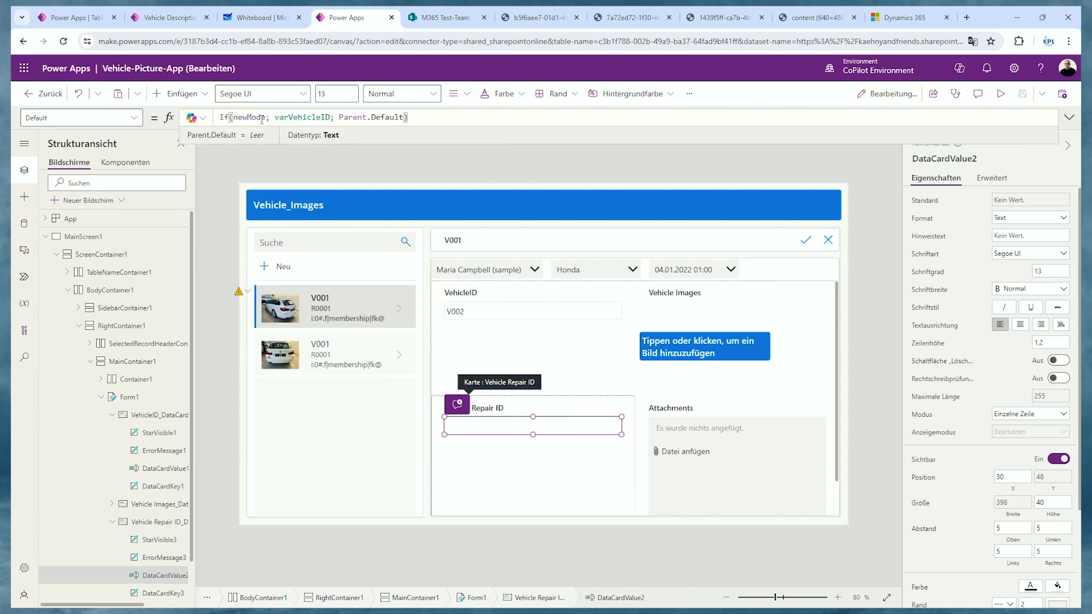
# - Change varVehicleID to varRepairID in the Vehicle Repair ID input's formula and save the app
pyautogui.doubleClick(289, 117)
pyautogui.moveTo(289, 116); pyautogui.dragTo(324, 130)
pyautogui.write('Repair')
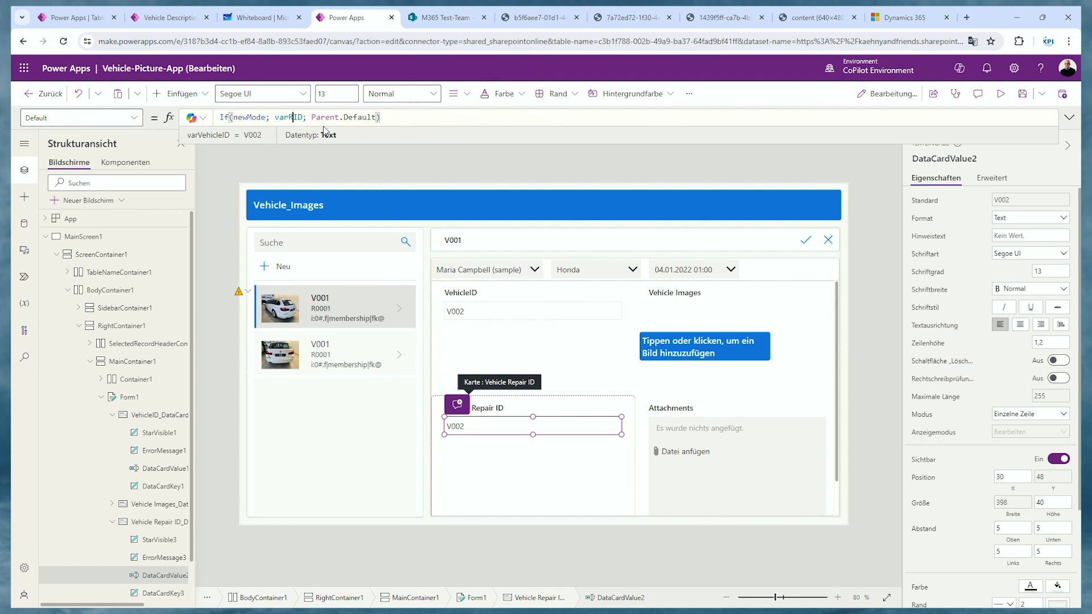
pyautogui.press('Right')
pyautogui.press('Right')
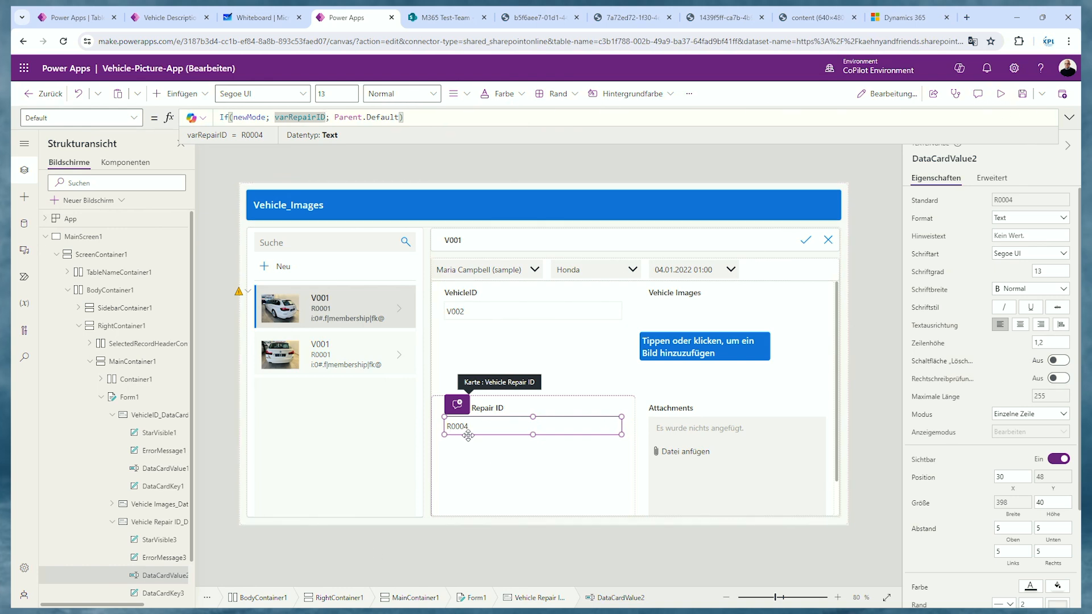
pyautogui.click(1019, 93)
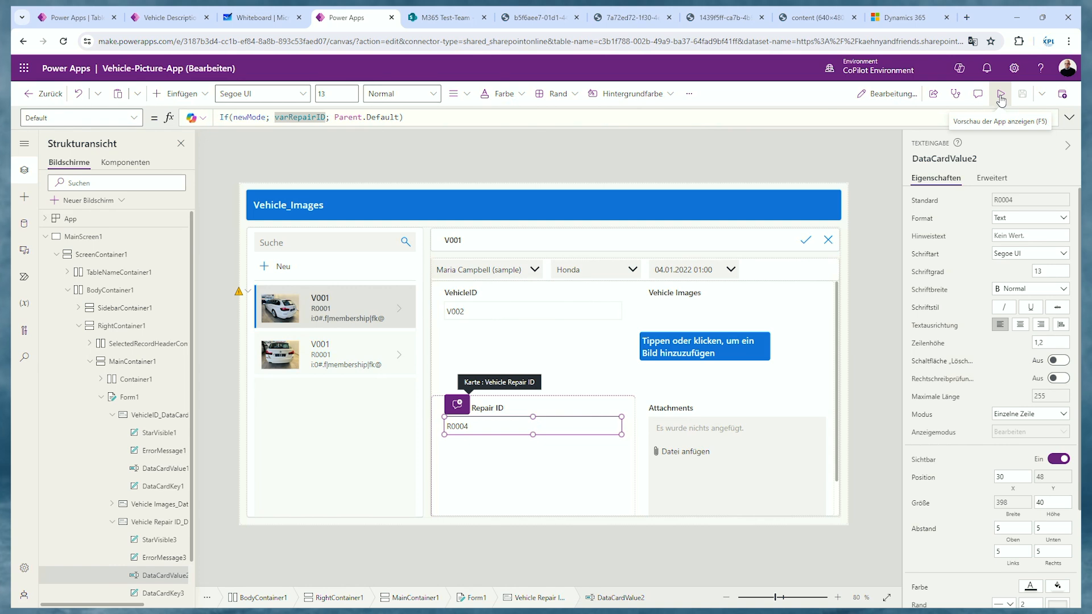
# - Preview the app, add the first picture from the Eigene Aufnahmen folder to the new record, and submit the record
pyautogui.click(1001, 97)
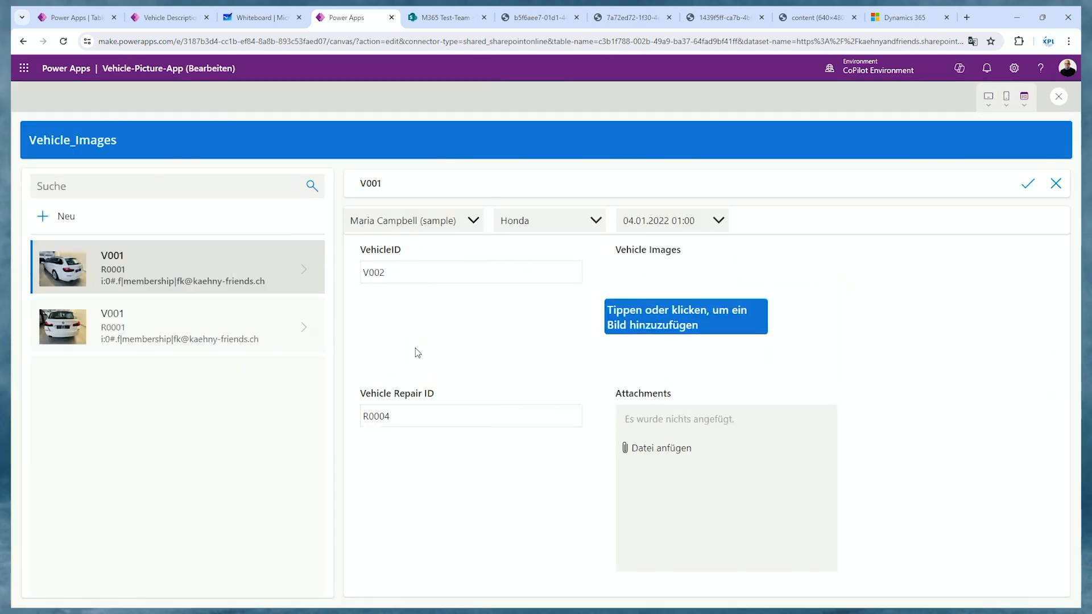
pyautogui.click(415, 407)
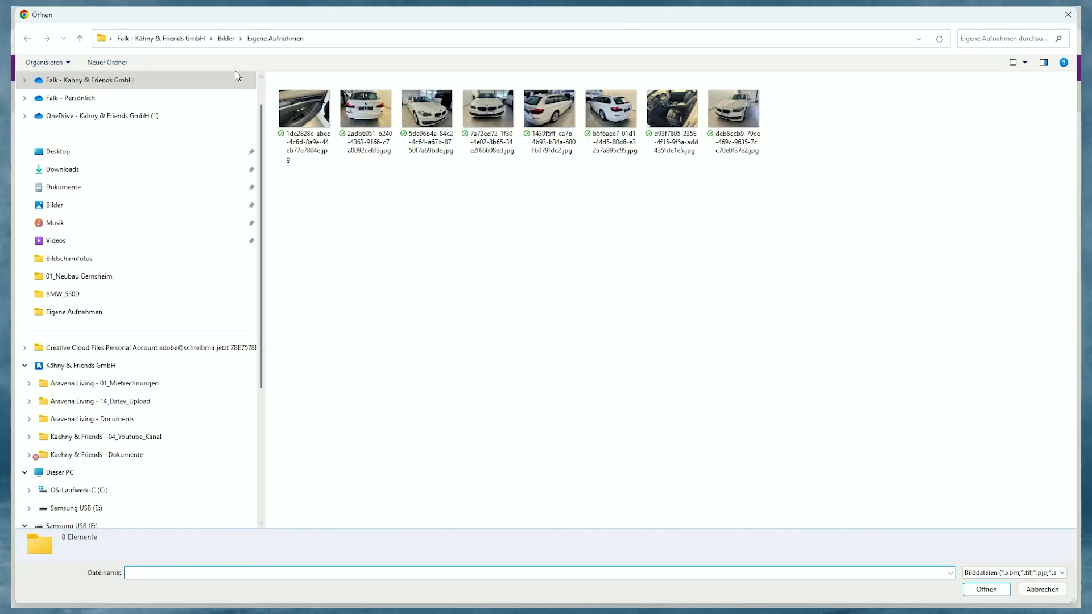
pyautogui.doubleClick(302, 109)
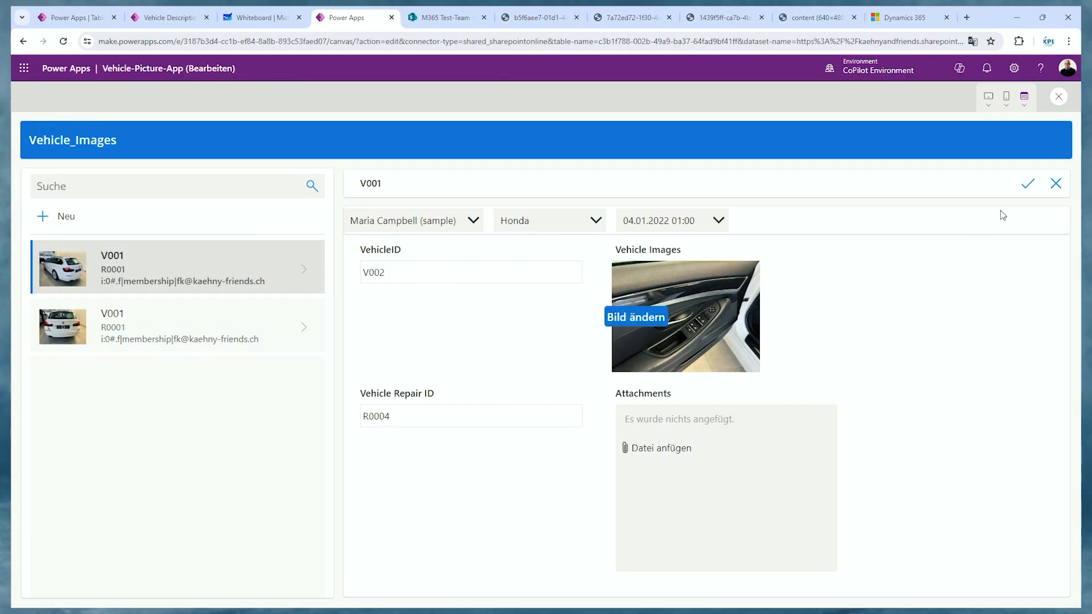
pyautogui.click(1028, 184)
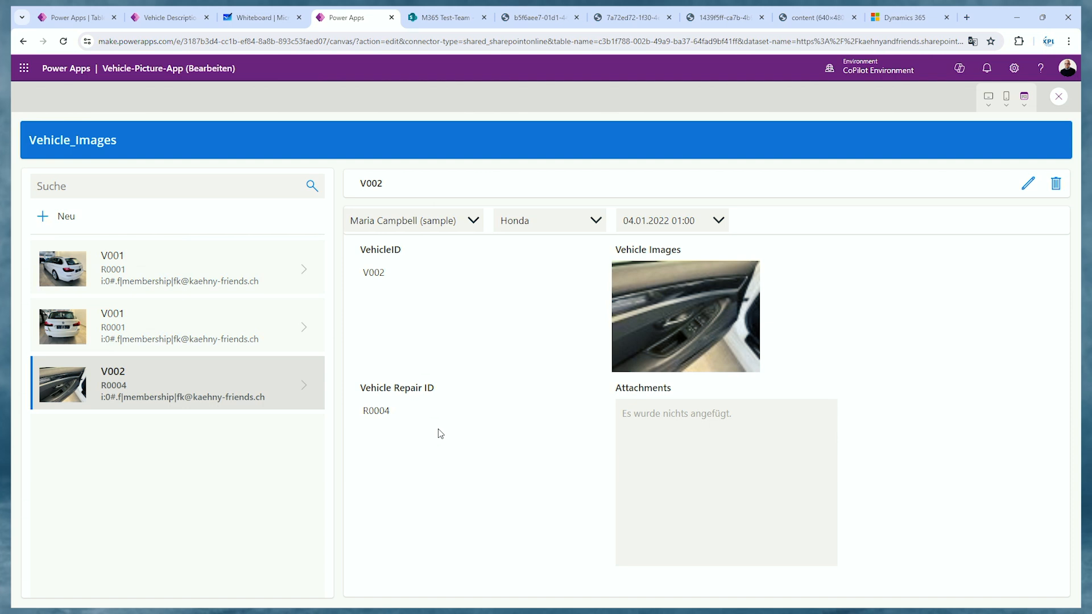
# - Preview the app as an Apple iPhone X, check the row of dropdowns above the form, and exit the preview
pyautogui.click(1007, 106)
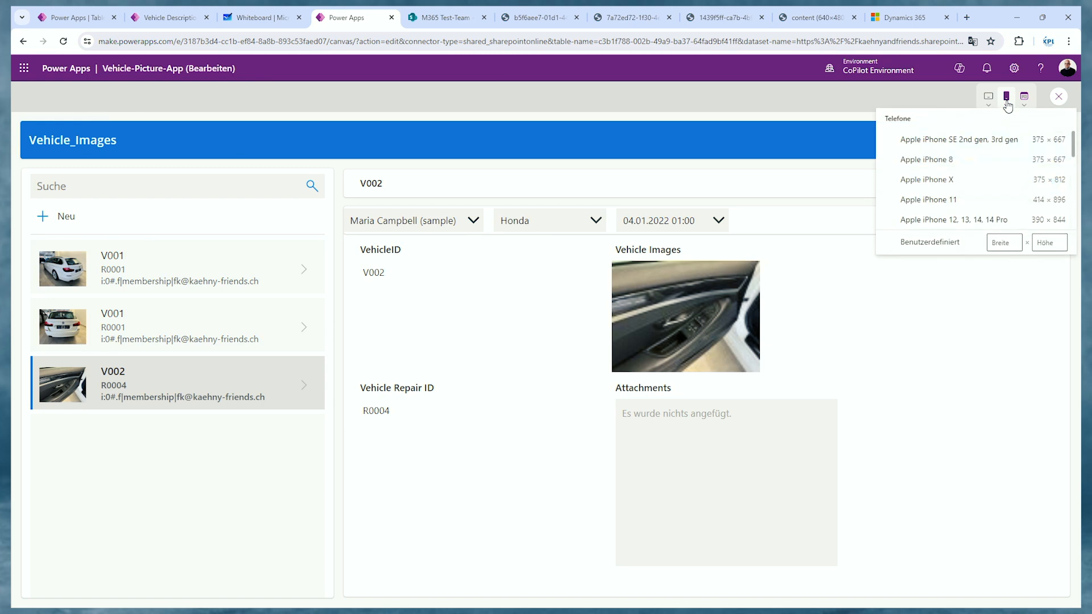
pyautogui.click(958, 189)
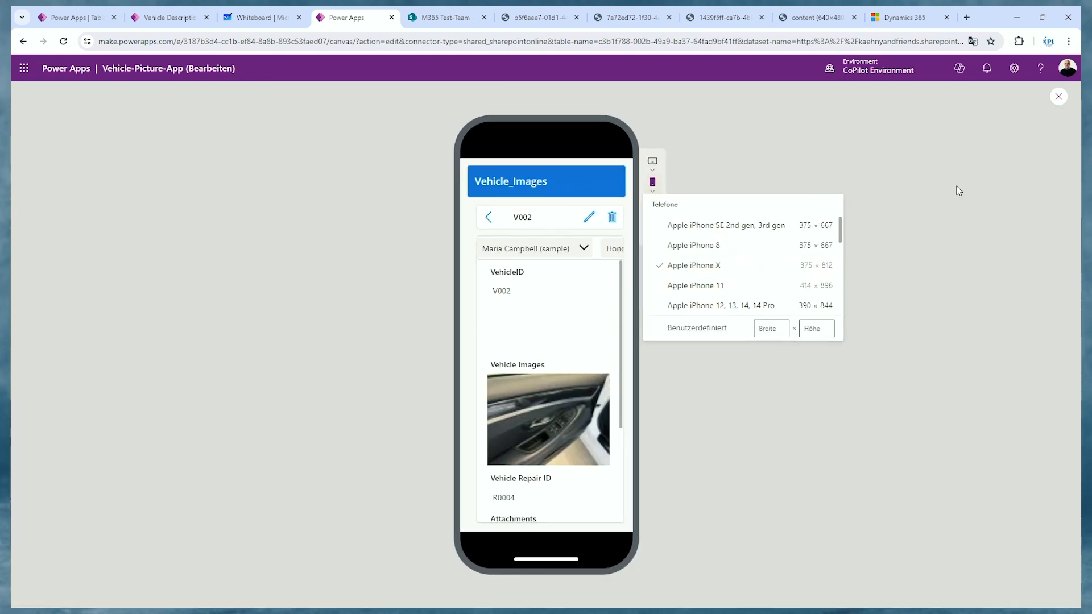
pyautogui.click(935, 205)
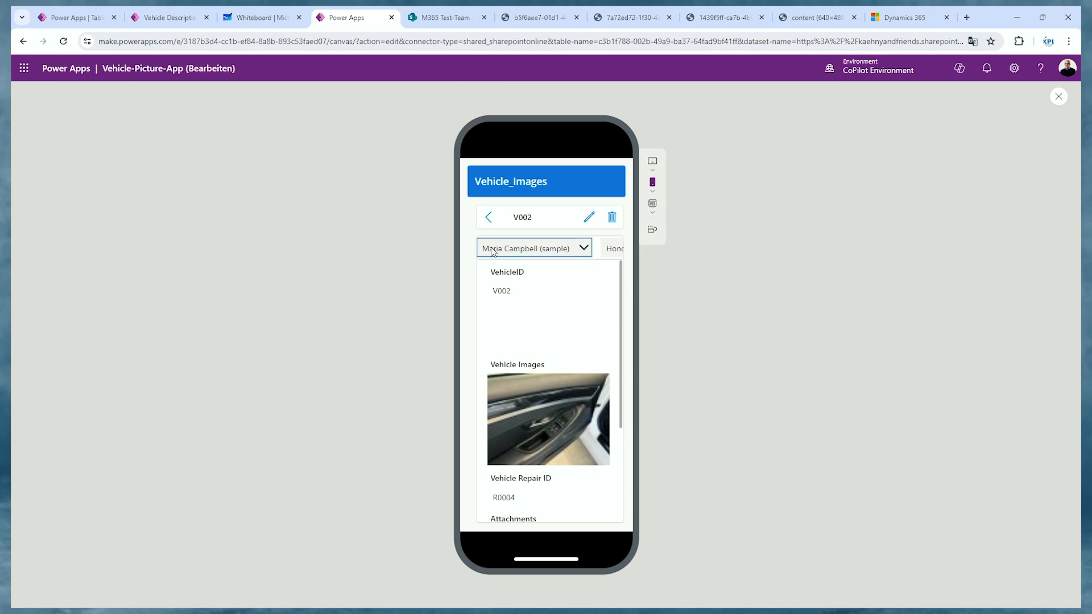
pyautogui.click(610, 250)
pyautogui.click(610, 252)
pyautogui.press('Escape')
# - Turn on row wrapping for Container1, check the dropdown row in the phone preview, and exit the preview
pyautogui.click(773, 272)
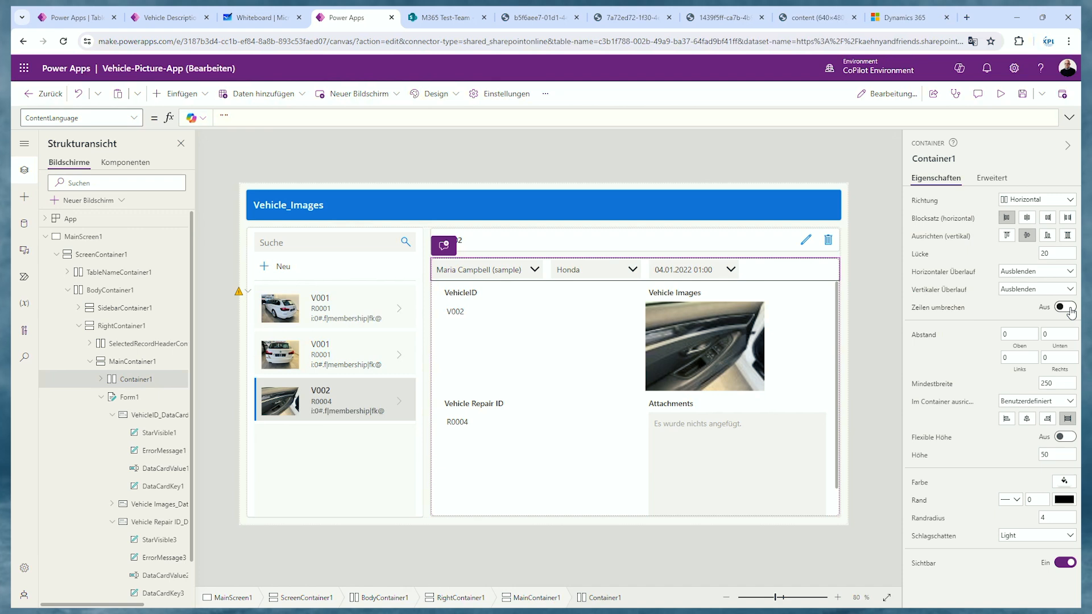
pyautogui.click(1000, 94)
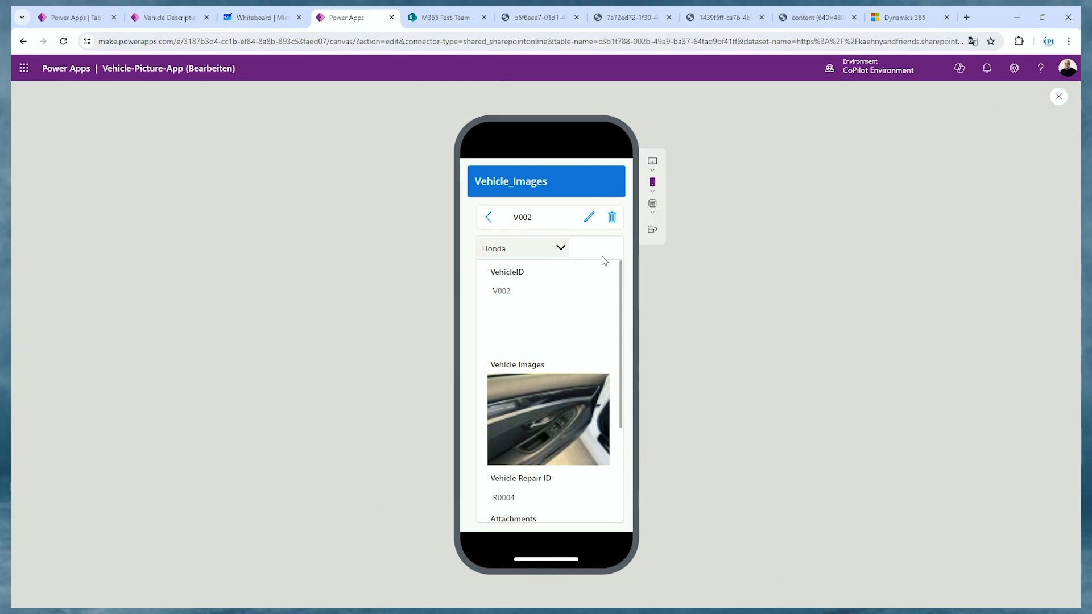
pyautogui.click(1057, 95)
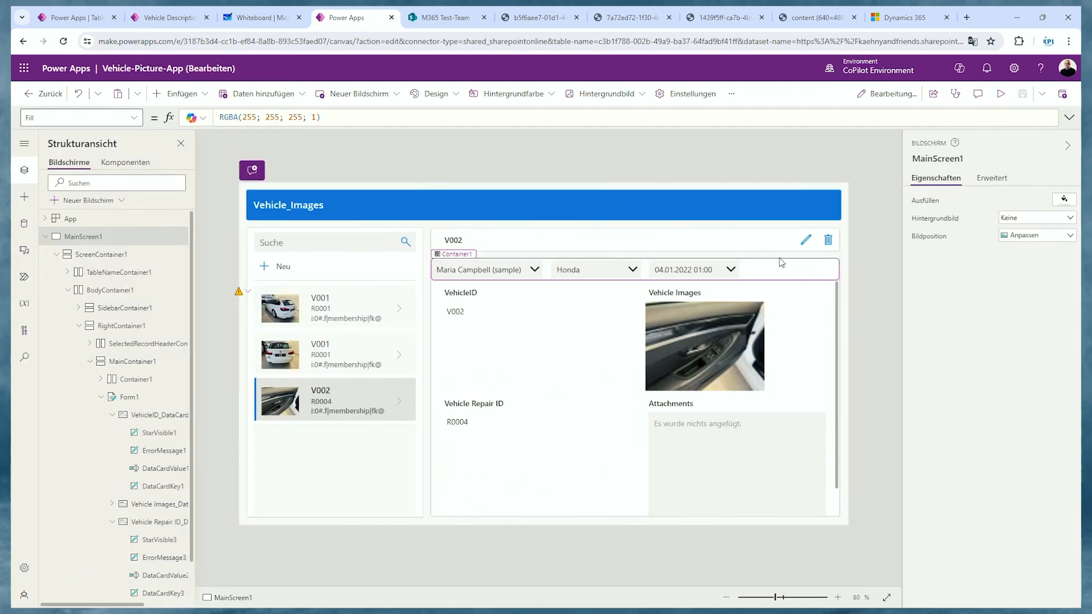
# - Turn on flexible height for Container1, check the stacked dropdowns and the form in the phone preview, and exit the preview
pyautogui.click(784, 271)
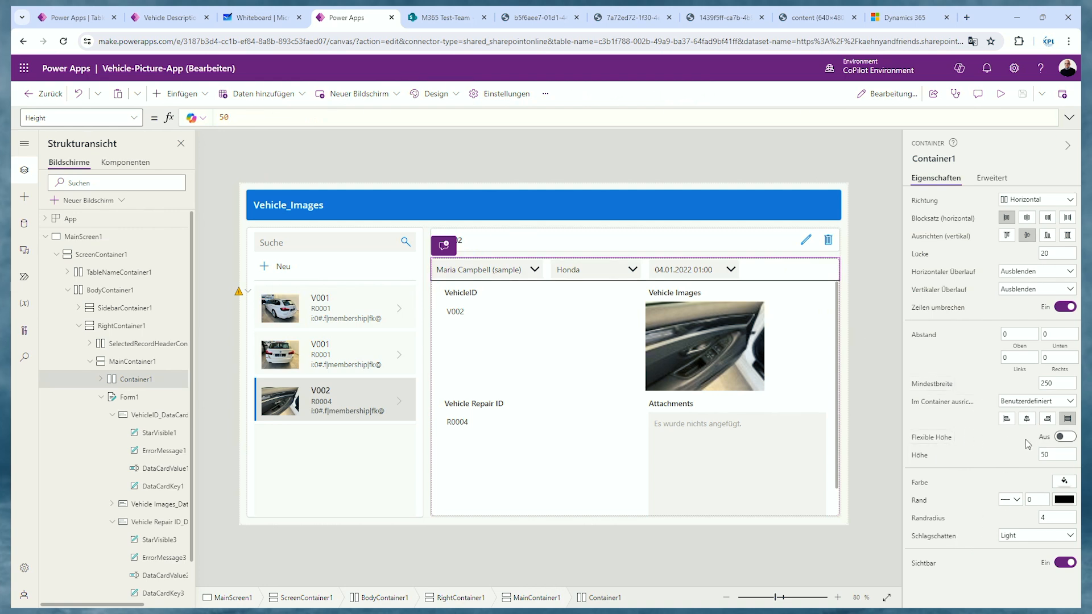
pyautogui.click(1064, 437)
pyautogui.press('F5')
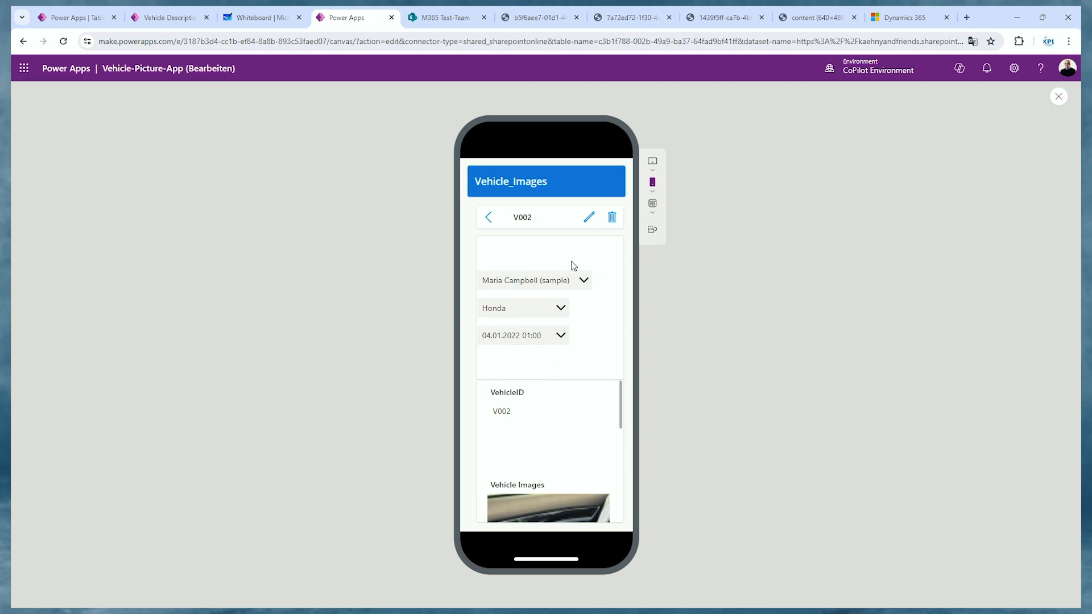
pyautogui.scroll(-3, 545, 449)
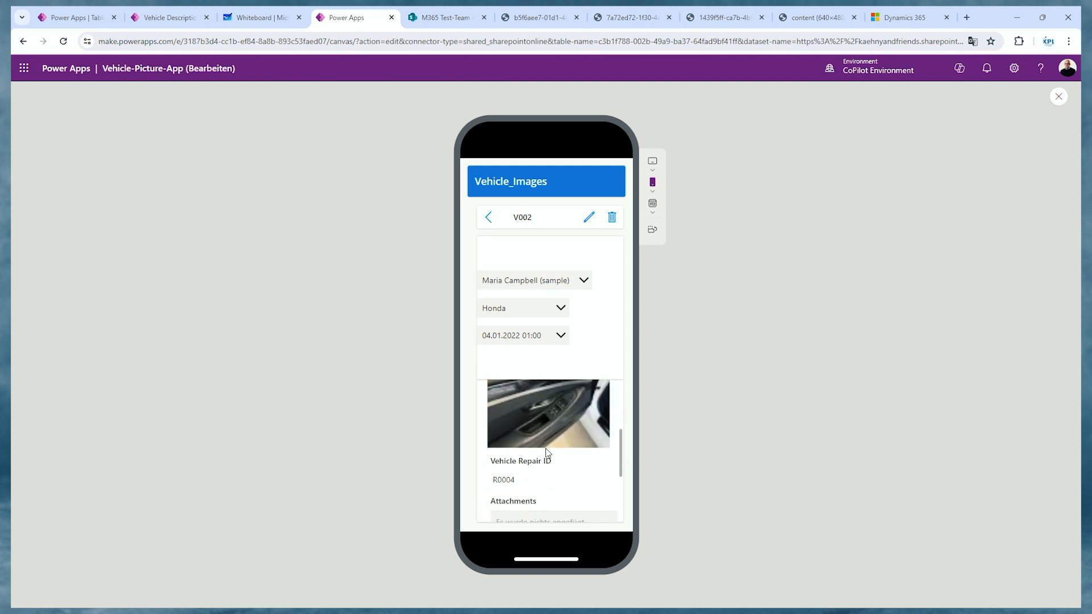
pyautogui.scroll(3, 546, 453)
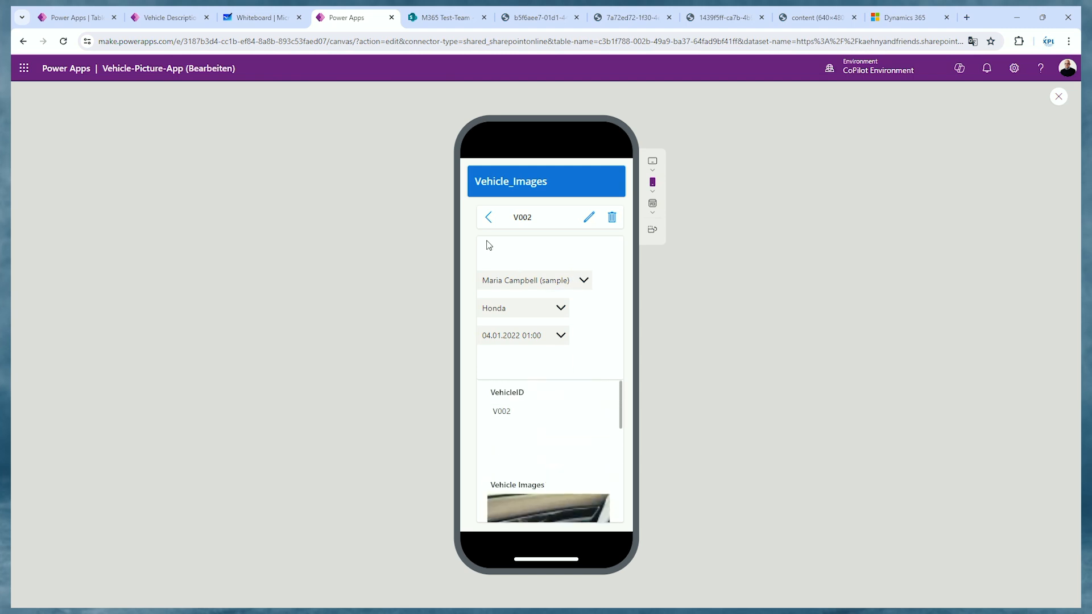
pyautogui.press('Escape')
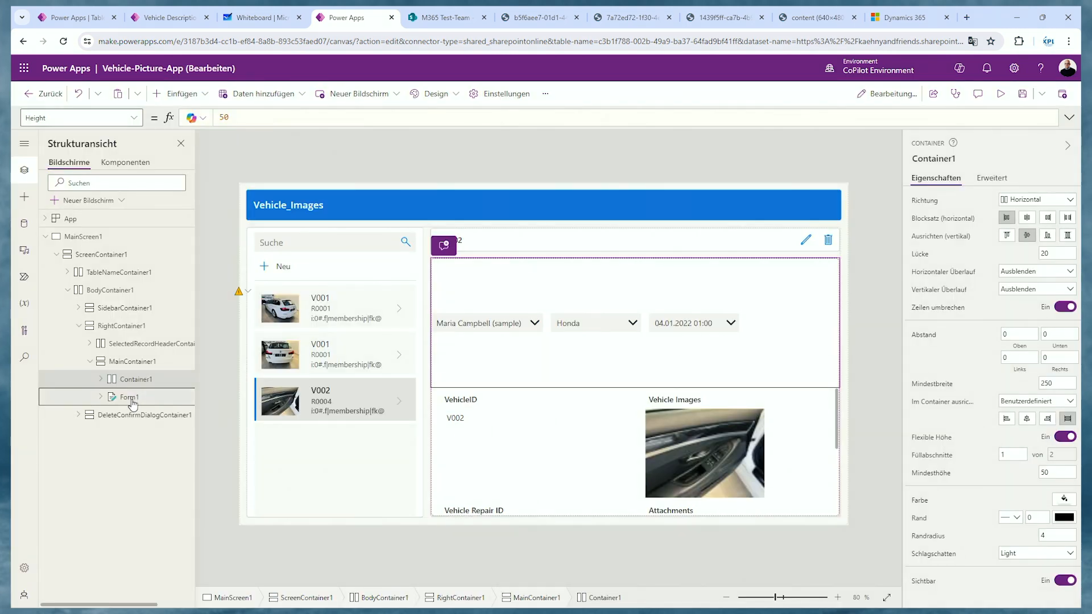
# - Compare Form1 and Container1 in the main container, and turn Container1's flexible height off again
pyautogui.click(140, 363)
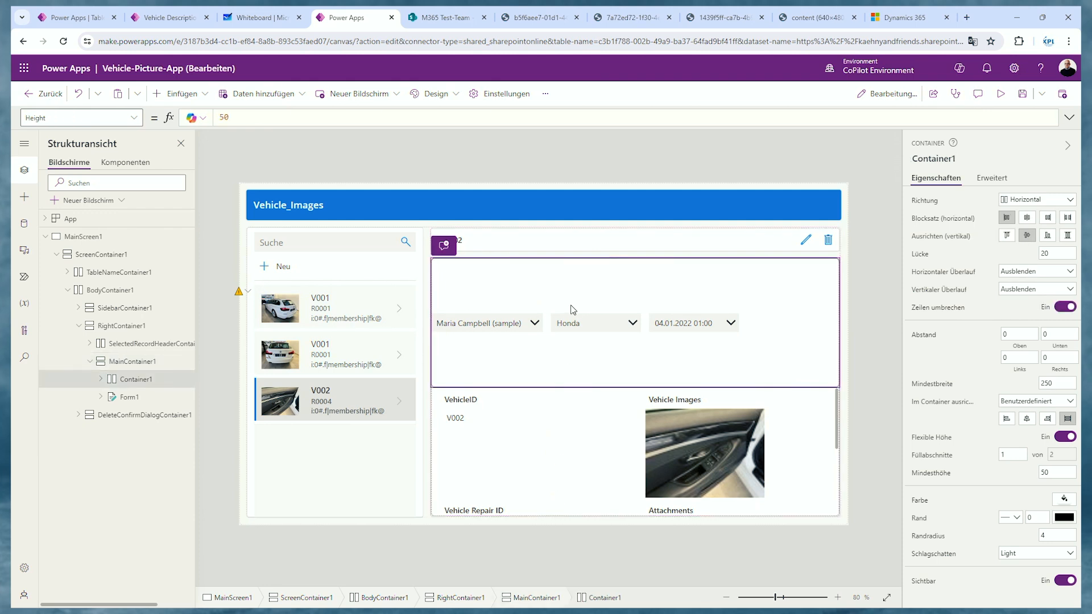
pyautogui.click(545, 449)
pyautogui.click(549, 511)
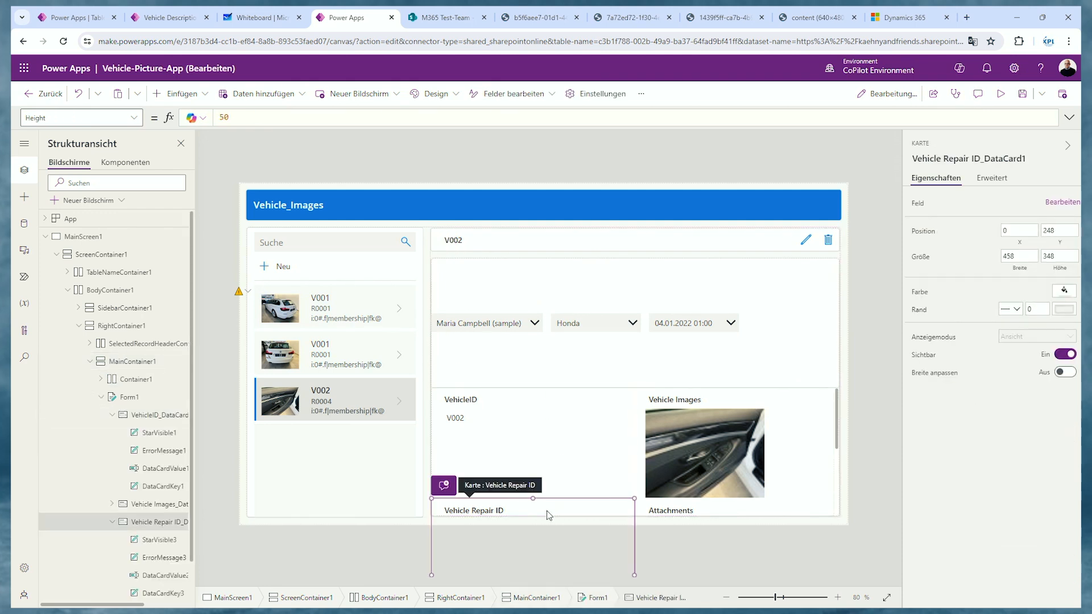
pyautogui.click(111, 400)
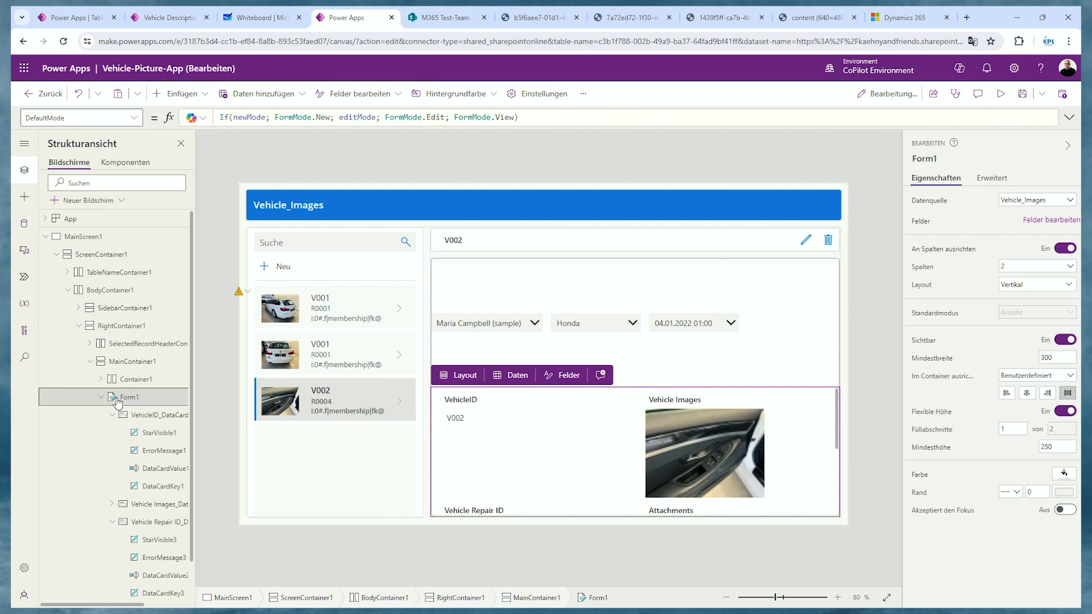
pyautogui.click(130, 379)
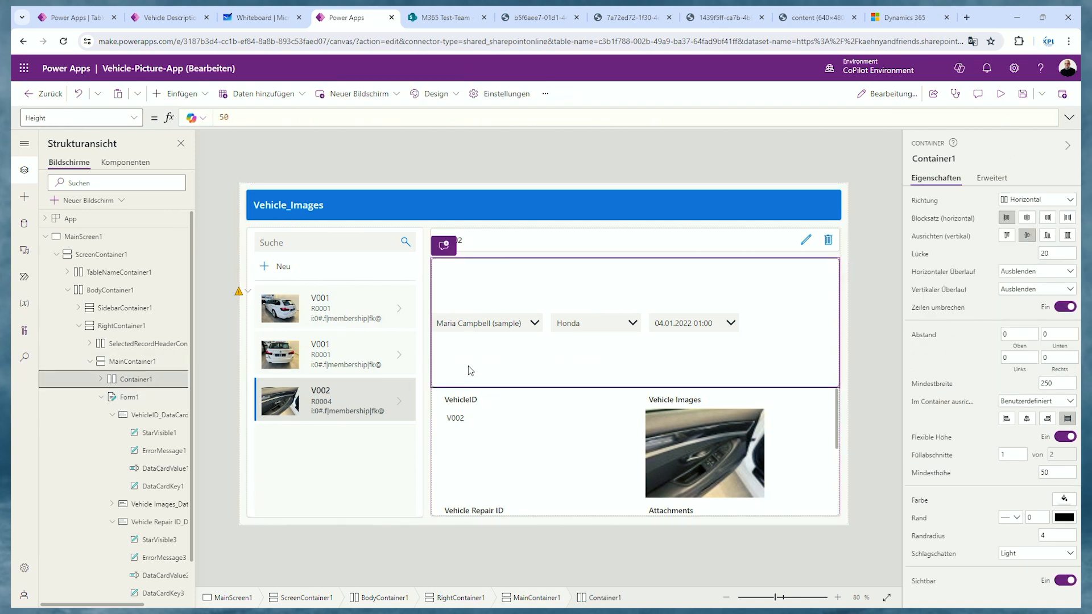
pyautogui.click(1061, 436)
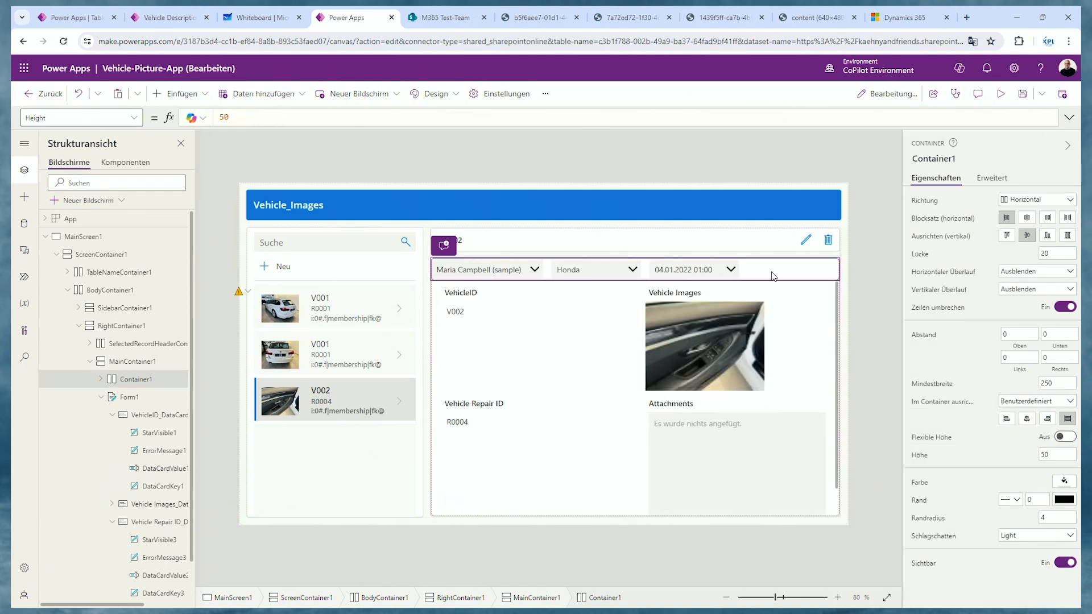
# - Replace Container1's Height value with the start of a conditional formula, If(App.Width>540;50;
pyautogui.click(300, 116)
pyautogui.hotkey('shift', 'Left')
pyautogui.hotkey('shift', 'Left')
pyautogui.hotkey('shift', 'Left')
pyautogui.hotkey('shift', 'Left')
pyautogui.write('I')
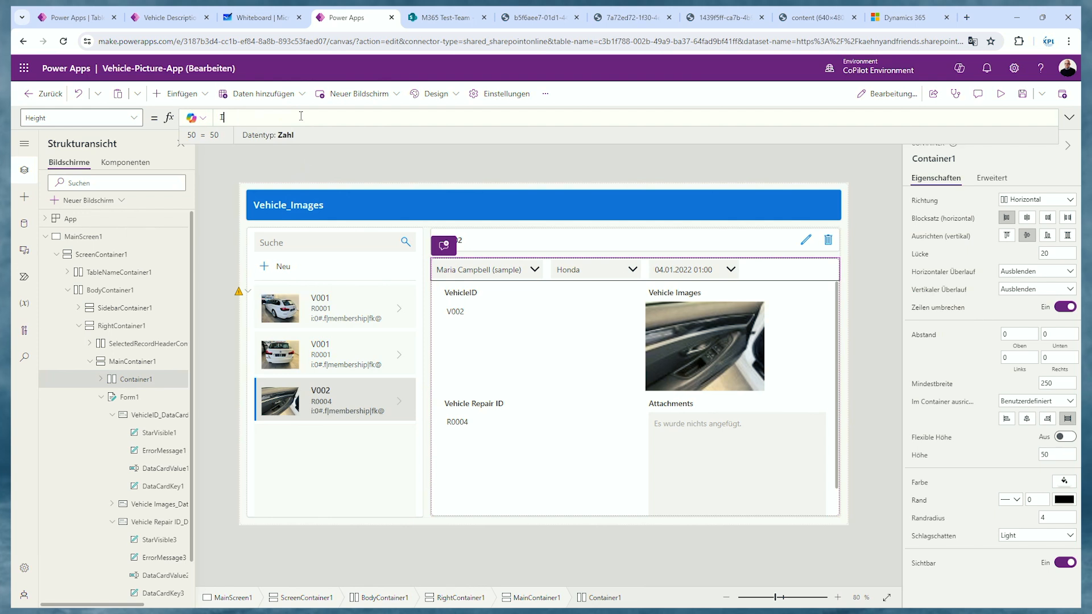
pyautogui.write('f(App.Width')
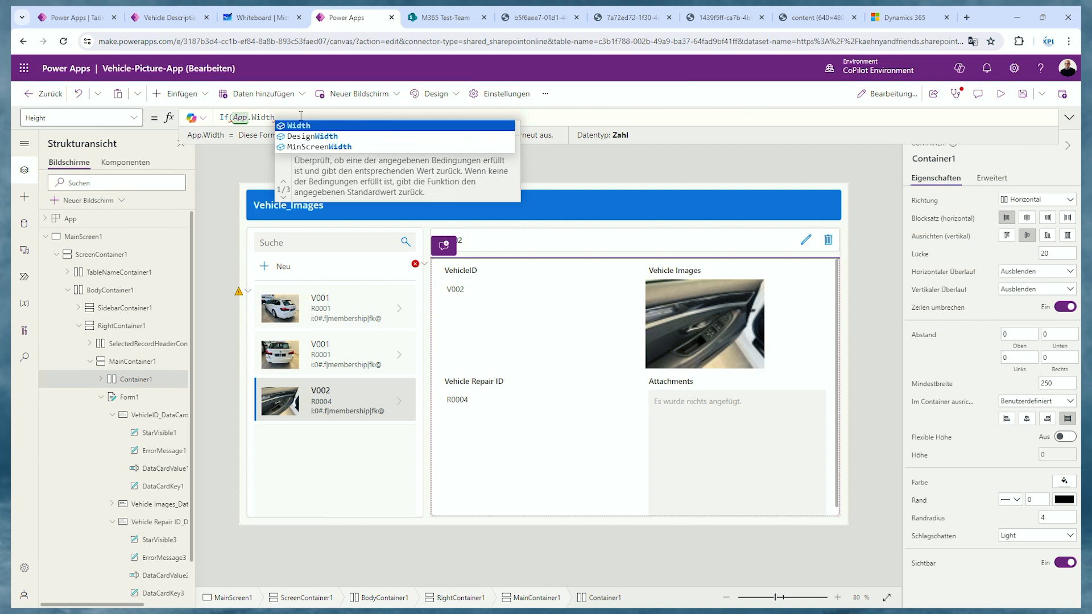
pyautogui.write('>')
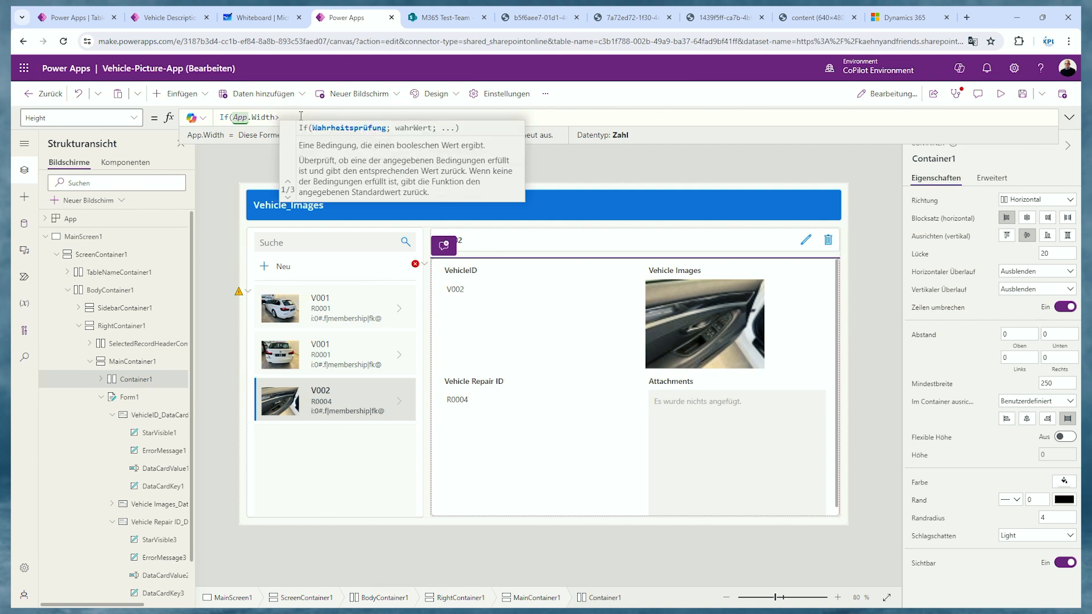
pyautogui.write('540')
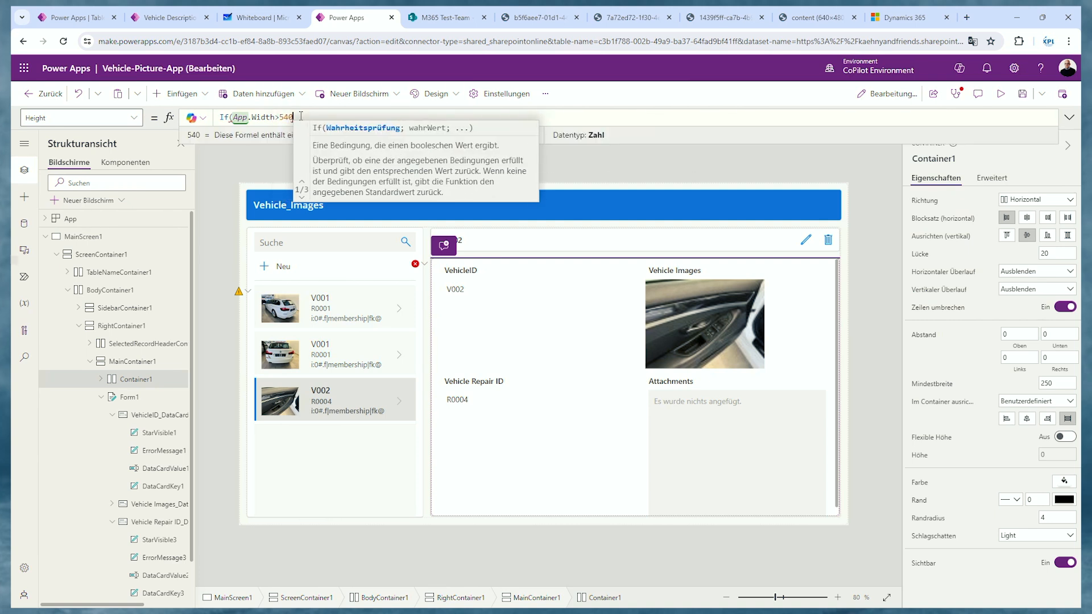
pyautogui.write(';')
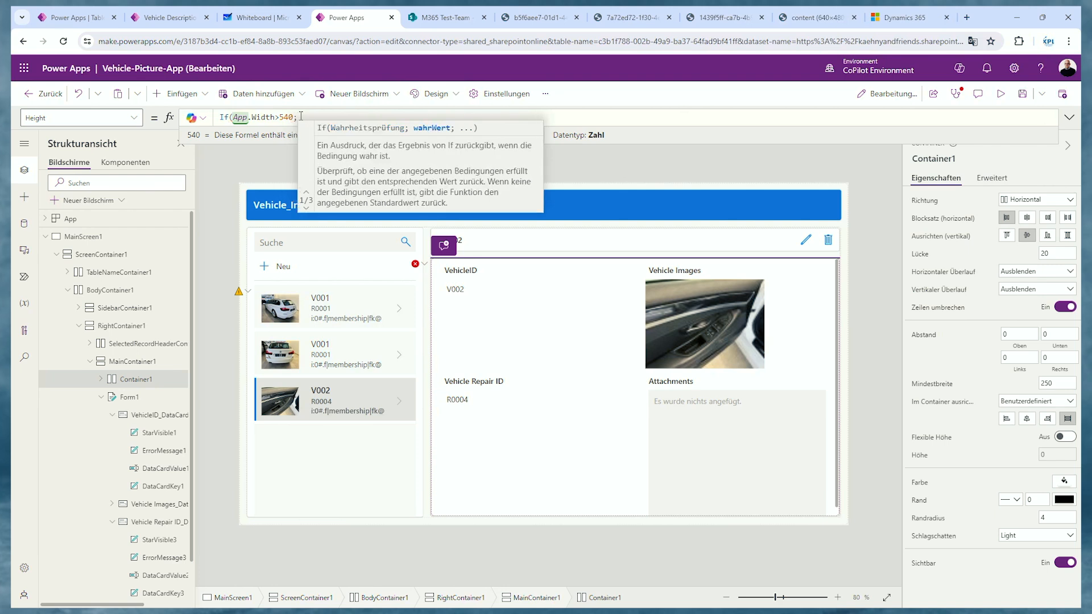
pyautogui.write('50')
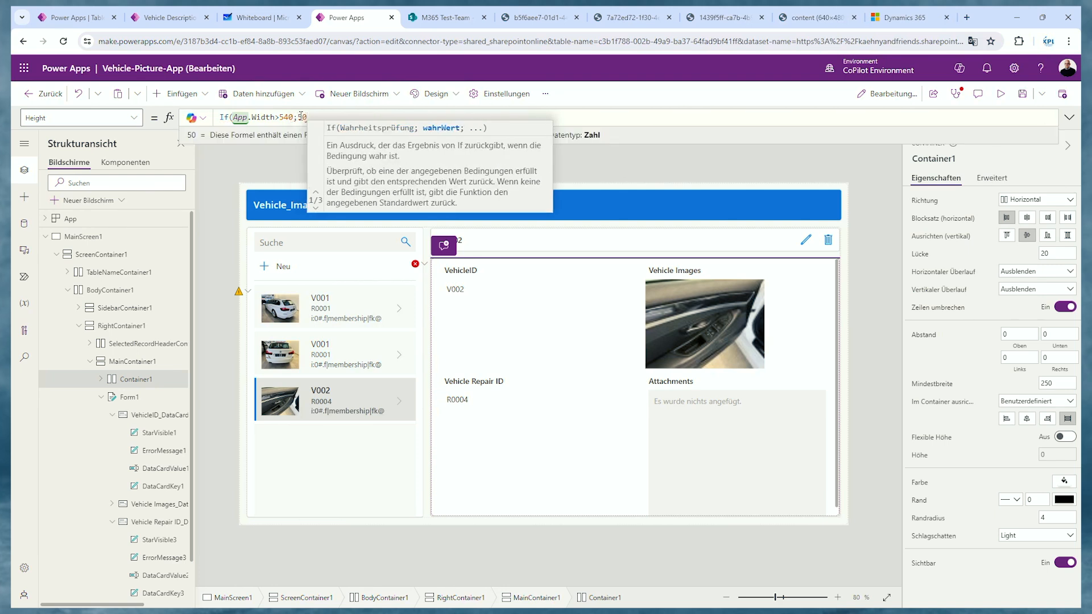
pyautogui.write(';')
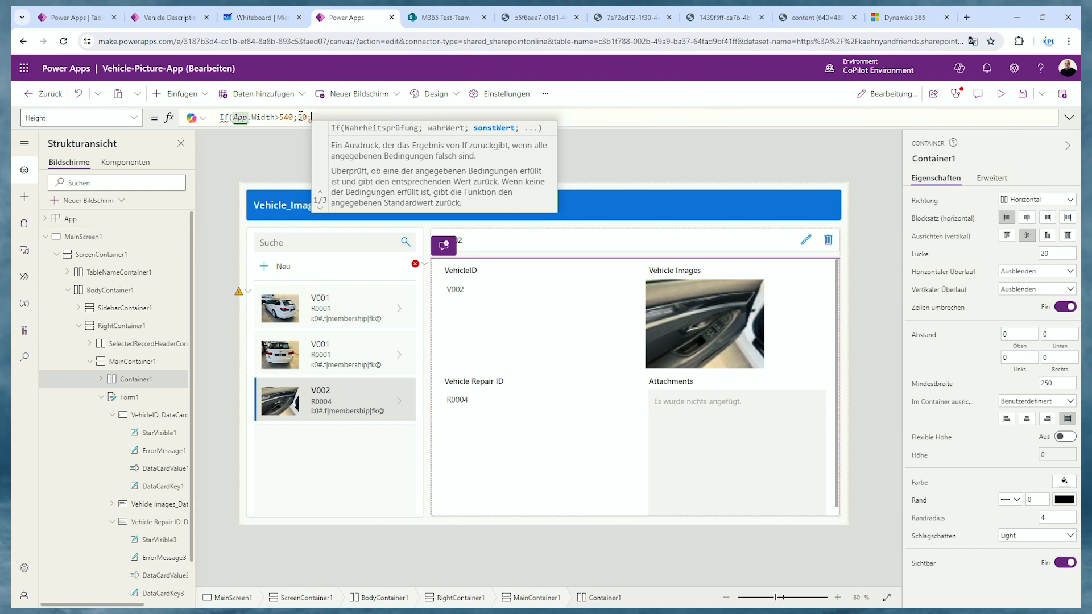
# - Continue Container1's Height formula with Dropdown1.Height+Dropdown1_1.Height+ as the start of the else value
pyautogui.click(100, 379)
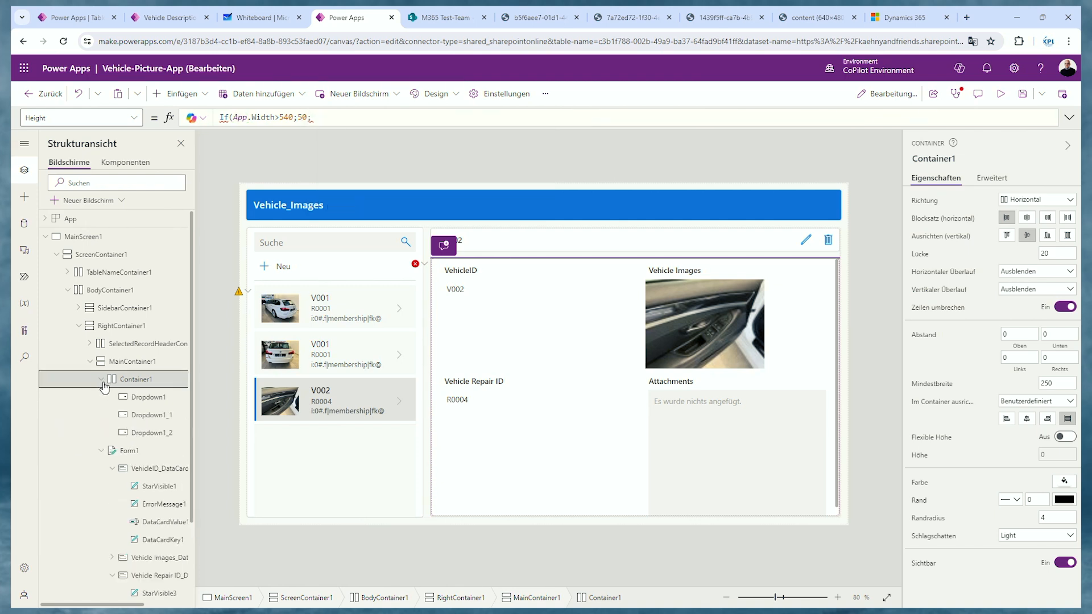
pyautogui.click(360, 114)
pyautogui.write('Dropdown1.Height+')
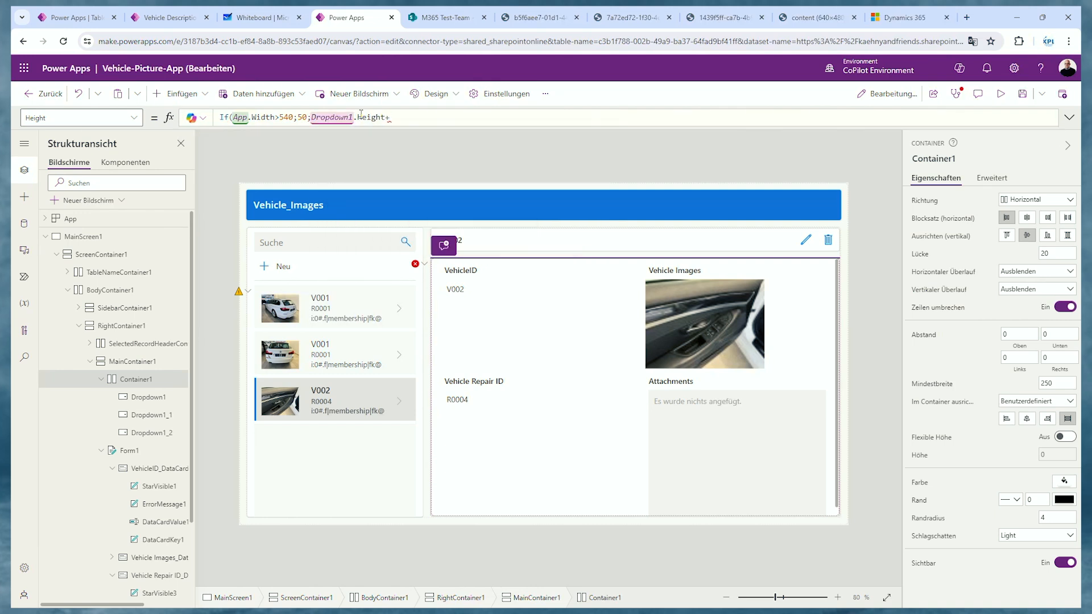
pyautogui.hotkey('shift', 'Left')
pyautogui.hotkey('shift', 'Left')
pyautogui.hotkey('shift', 'Left')
pyautogui.hotkey('shift', 'Left')
pyautogui.hotkey('shift', 'Left')
pyautogui.hotkey('shift', 'Left')
pyautogui.hotkey('shift', 'Left')
pyautogui.hotkey('shift', 'Left')
pyautogui.hotkey('shift', 'Left')
pyautogui.hotkey('shift', 'Left')
pyautogui.hotkey('shift', 'Left')
pyautogui.hotkey('shift', 'Left')
pyautogui.hotkey('shift', 'Left')
pyautogui.hotkey('shift', 'Left')
pyautogui.hotkey('shift', 'Left')
pyautogui.hotkey('shift', 'Left')
pyautogui.hotkey('shift', 'Left')
pyautogui.hotkey('ctrl', 'c')
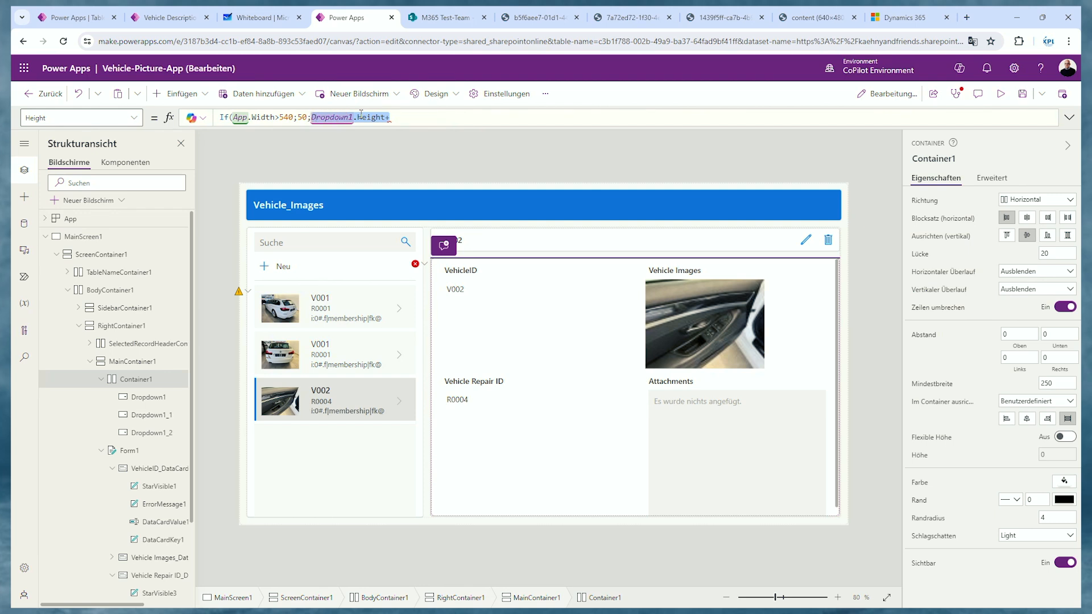
pyautogui.press('Right')
pyautogui.hotkey('ctrl', 'v')
pyautogui.press('Left')
pyautogui.press('Left')
pyautogui.press('Left')
pyautogui.press('Left')
pyautogui.press('Left')
pyautogui.press('Left')
pyautogui.press('Left')
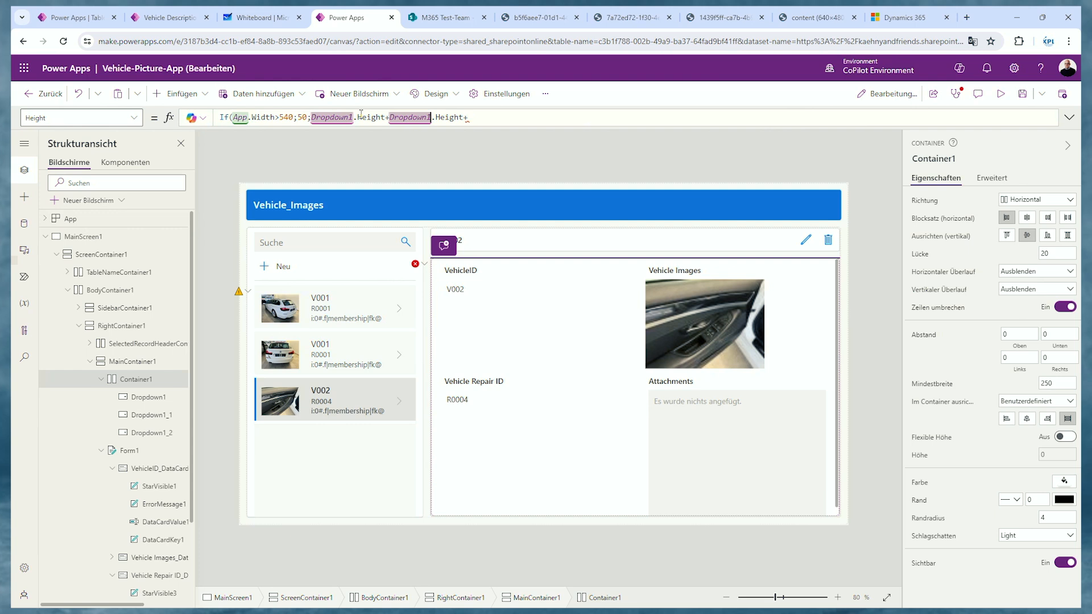
pyautogui.write('_1')
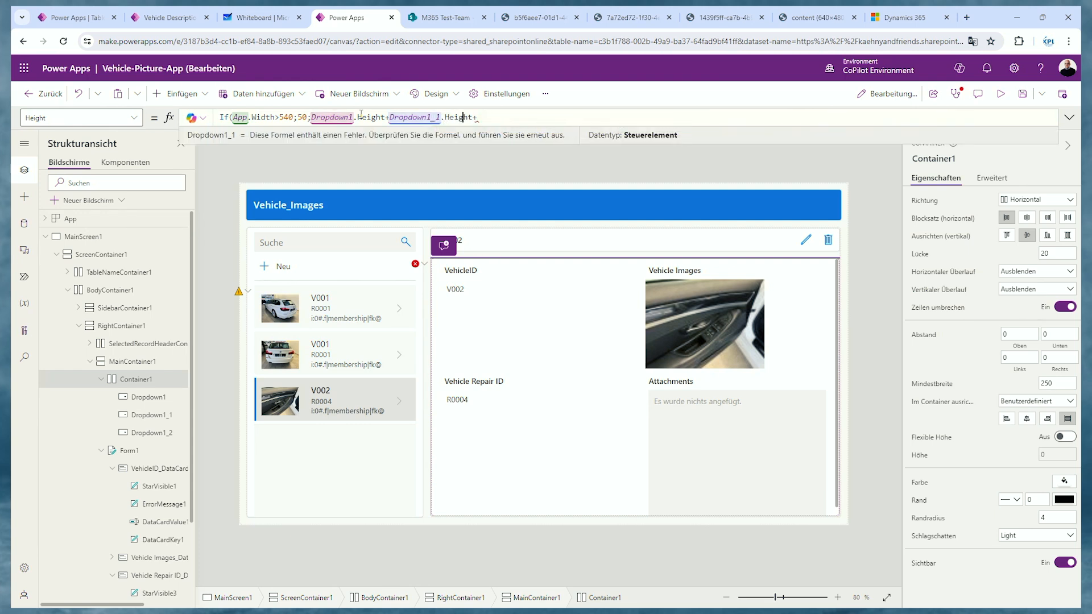
# - Complete Container1's Height formula with Dropdown1_2.Height+60), check the result in the phone preview, and exit the preview
pyautogui.hotkey('ctrl', 'v')
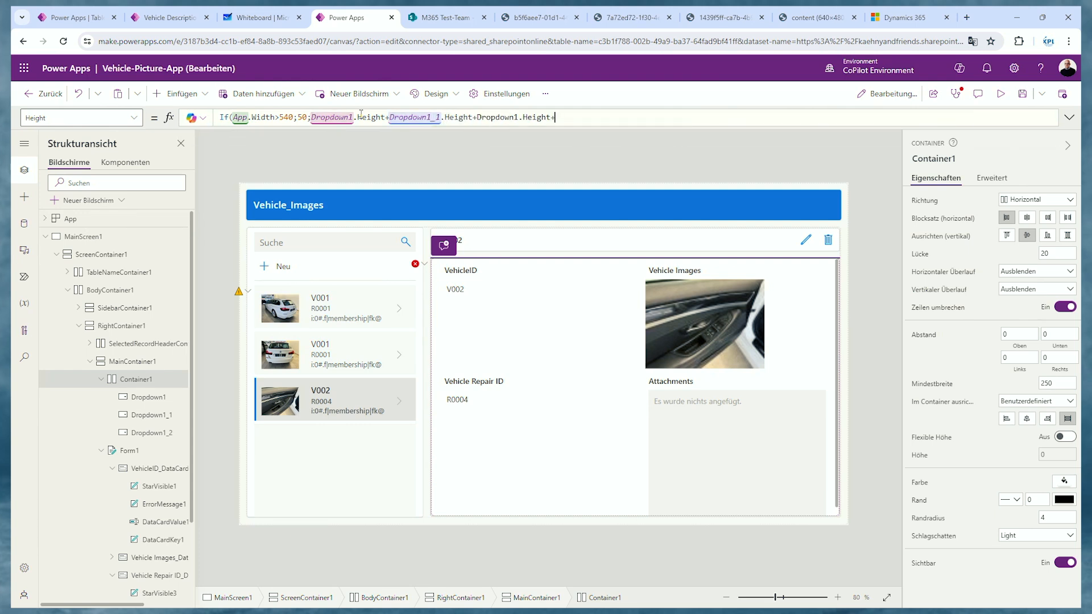
pyautogui.press('Left')
pyautogui.press('Left')
pyautogui.press('Left')
pyautogui.press('Left')
pyautogui.press('Left')
pyautogui.write('_')
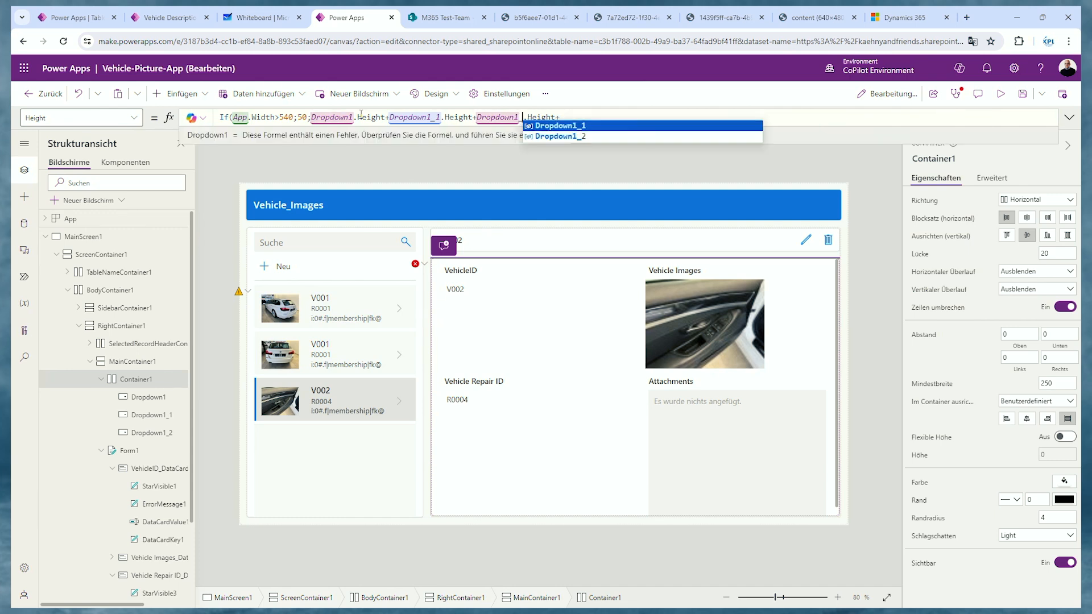
pyautogui.write('2')
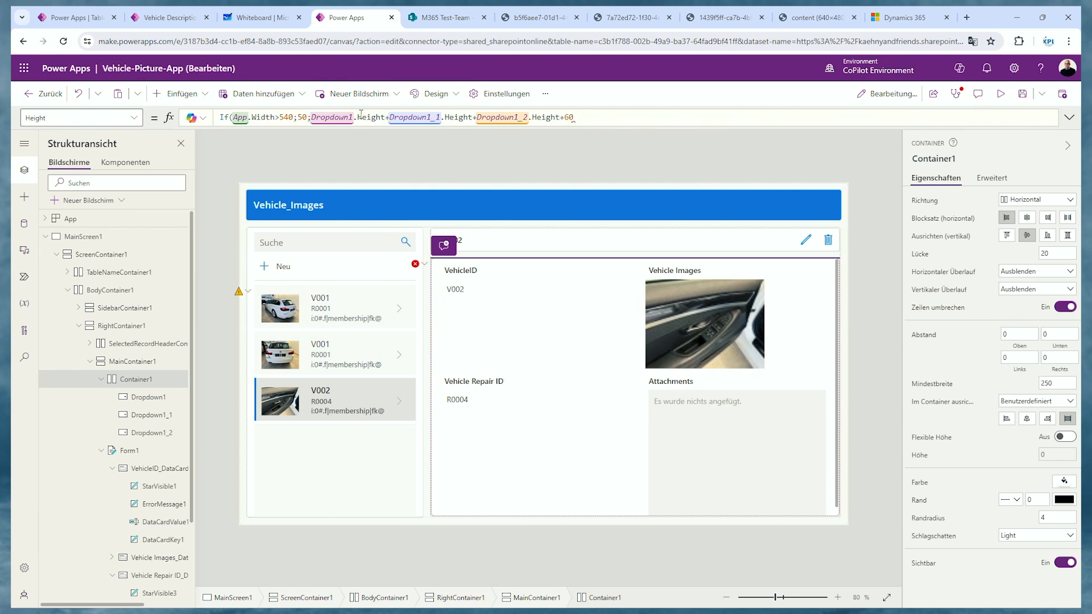
pyautogui.write(')')
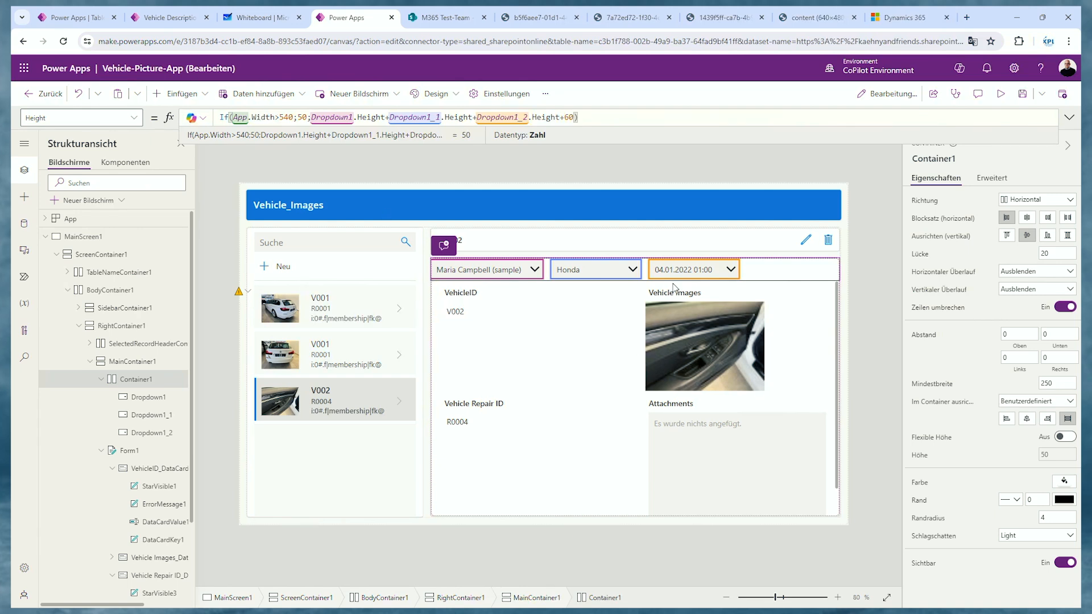
pyautogui.click(1000, 94)
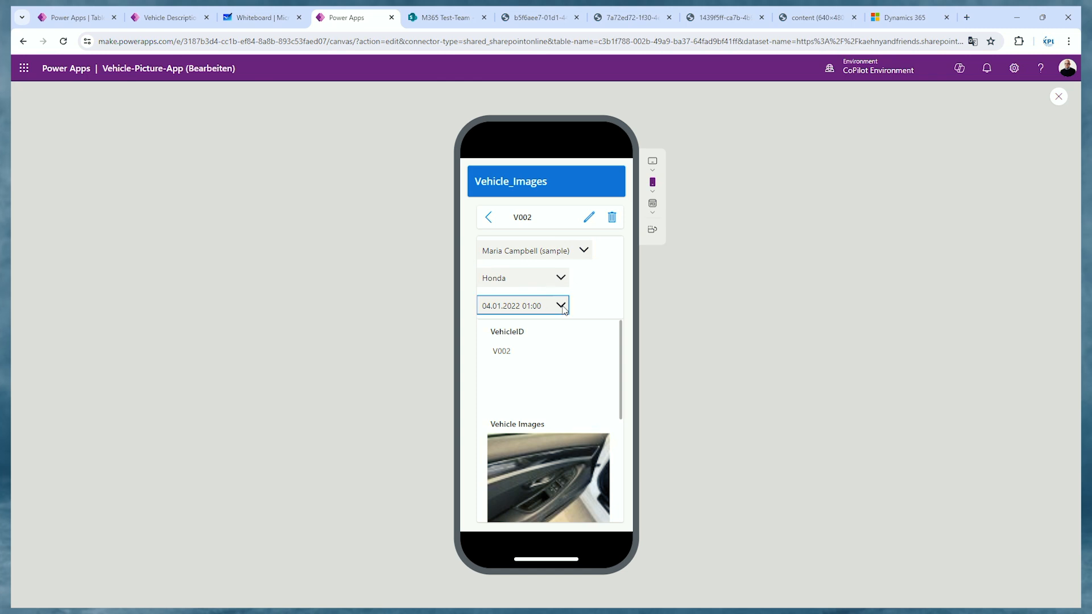
pyautogui.click(1058, 96)
# - Copy the 250 width of Dropdown1 and apply it to the Width property of Dropdown1_1
pyautogui.doubleClick(279, 117)
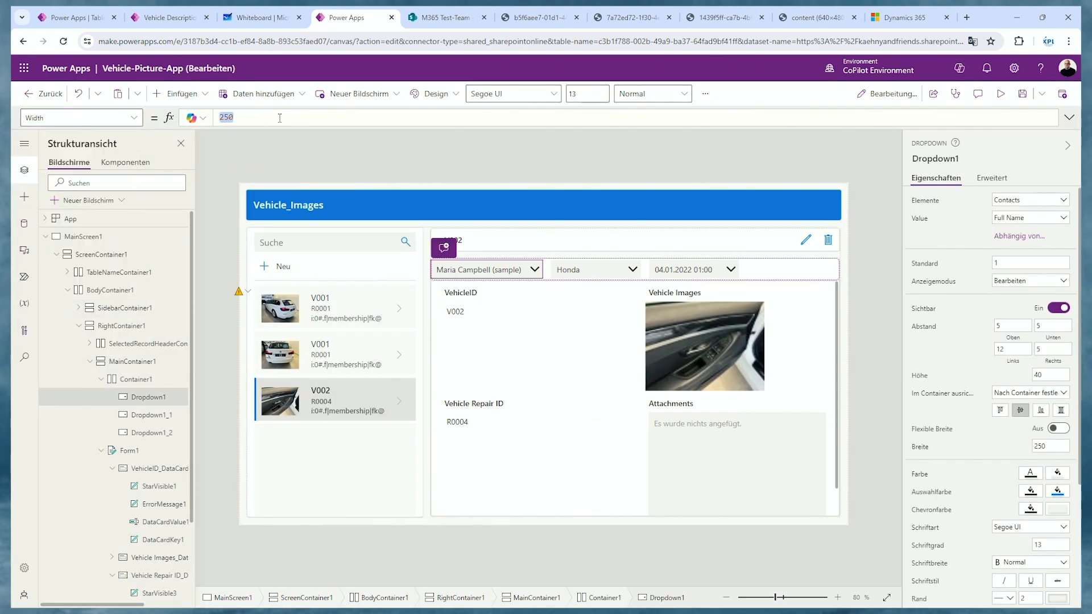
pyautogui.click(620, 270)
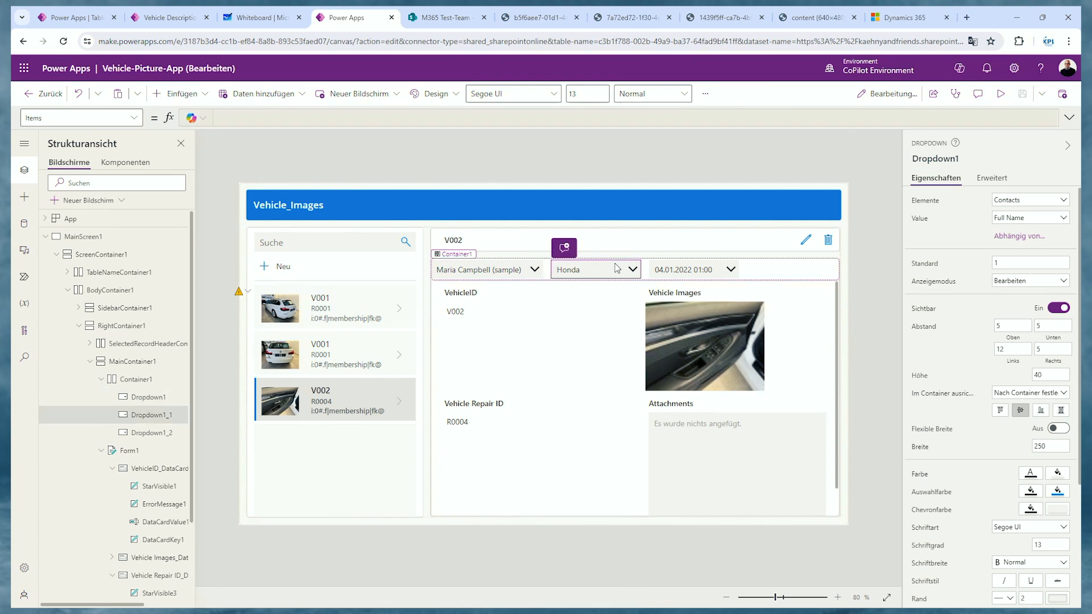
pyautogui.click(133, 118)
pyautogui.scroll(-10, 77, 255)
pyautogui.click(78, 322)
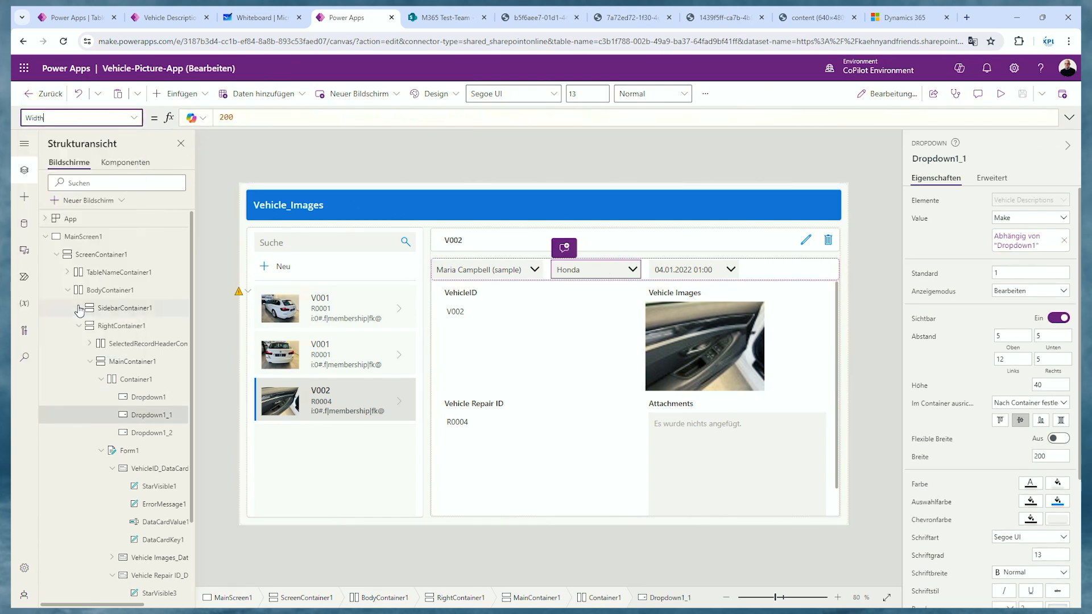
# - Set the Width property of Dropdown1_2 to 250 and preview the app in phone view
pyautogui.click(705, 269)
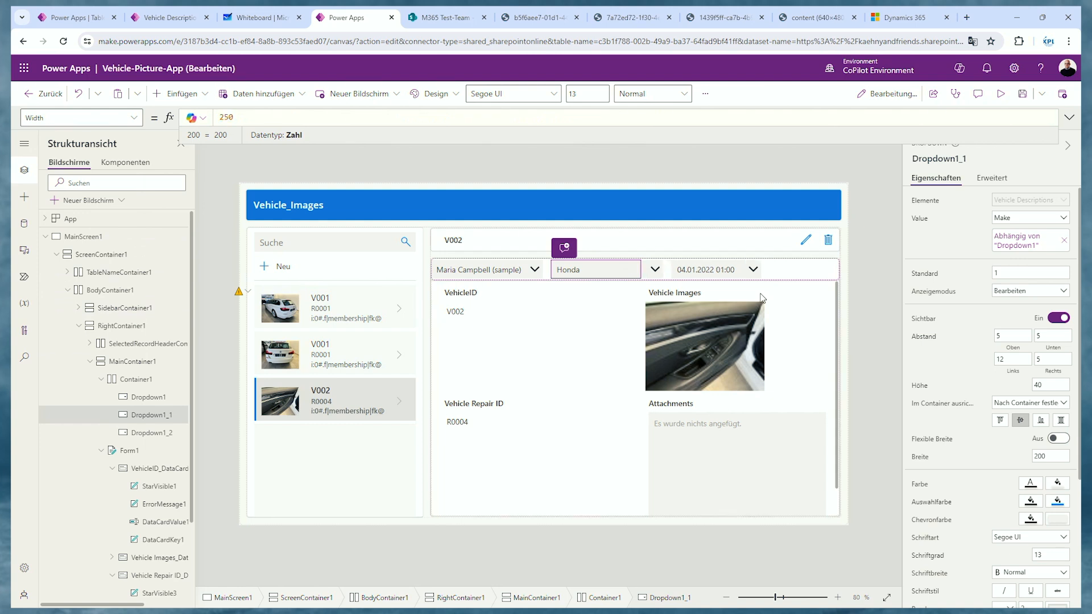
pyautogui.click(133, 118)
pyautogui.click(77, 320)
pyautogui.press('F5')
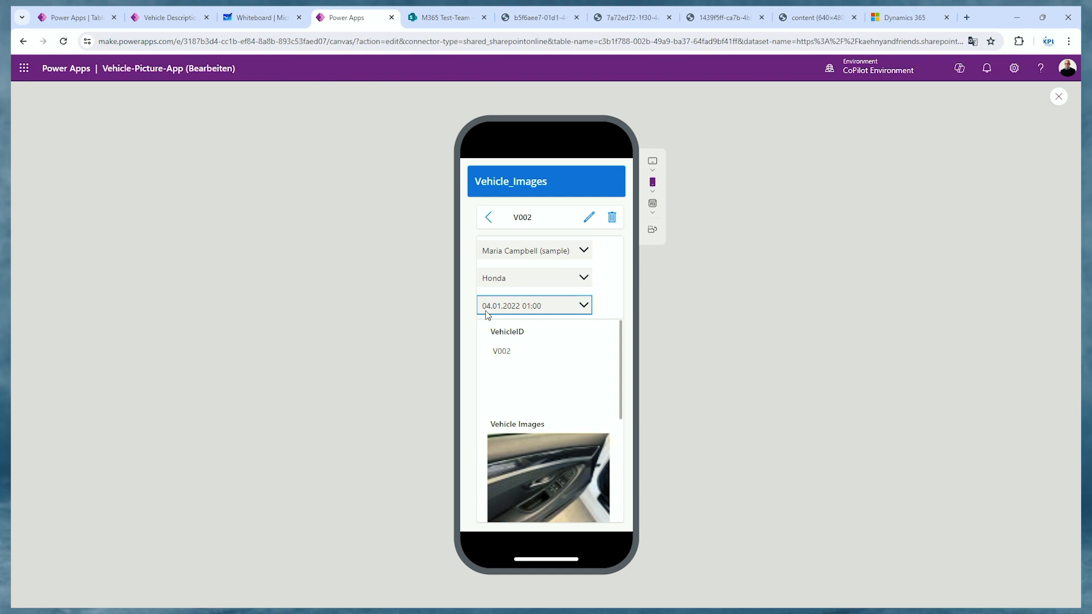
# - Set Container1's left padding to 20, check the dropdowns and form in the phone preview, and exit the preview
pyautogui.click(1058, 97)
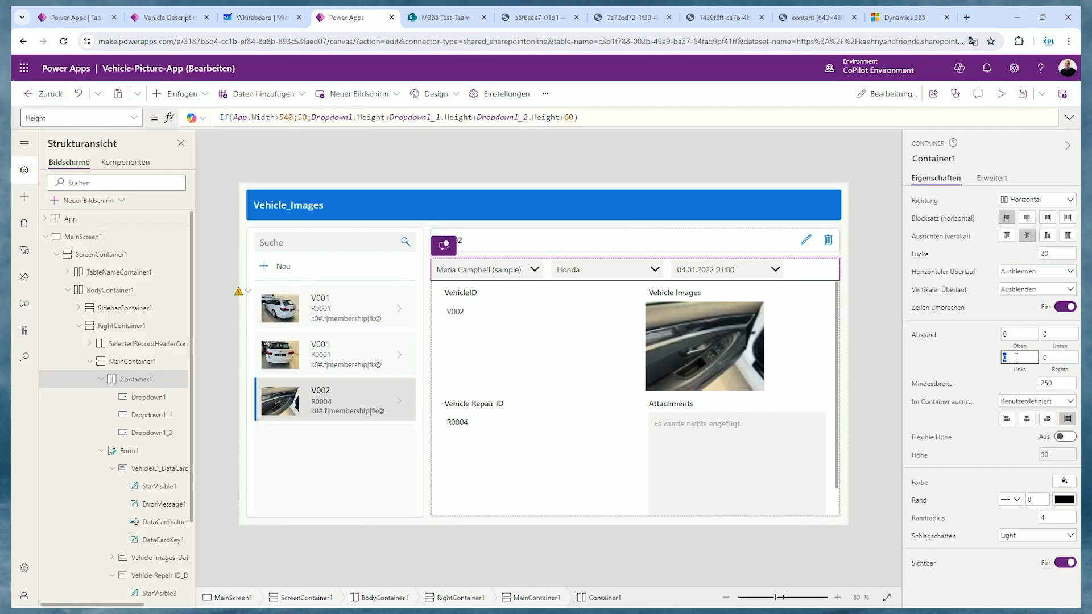
pyautogui.click(946, 357)
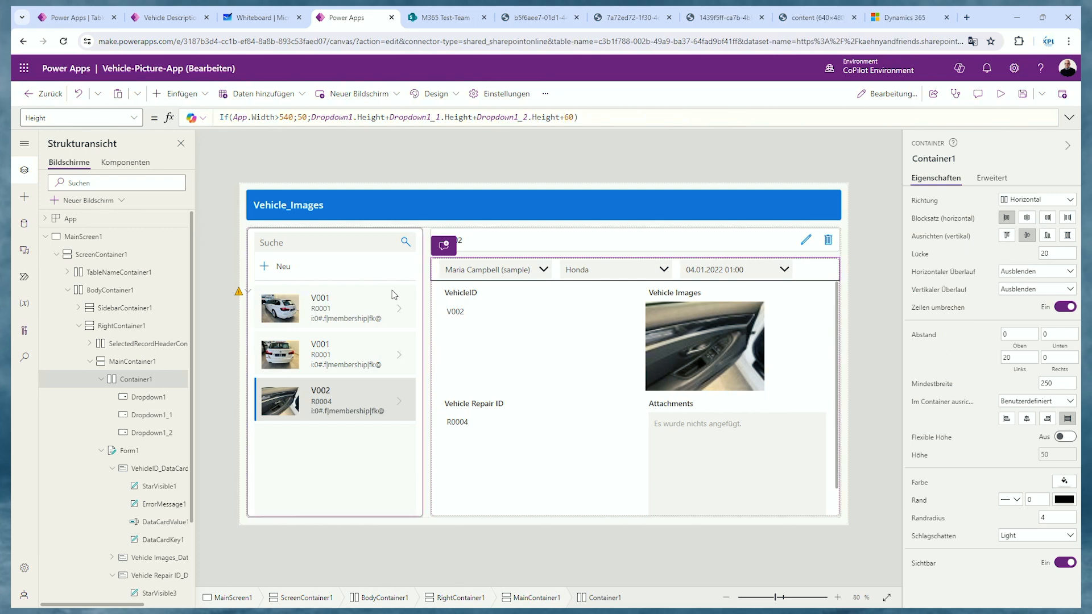
pyautogui.click(1000, 94)
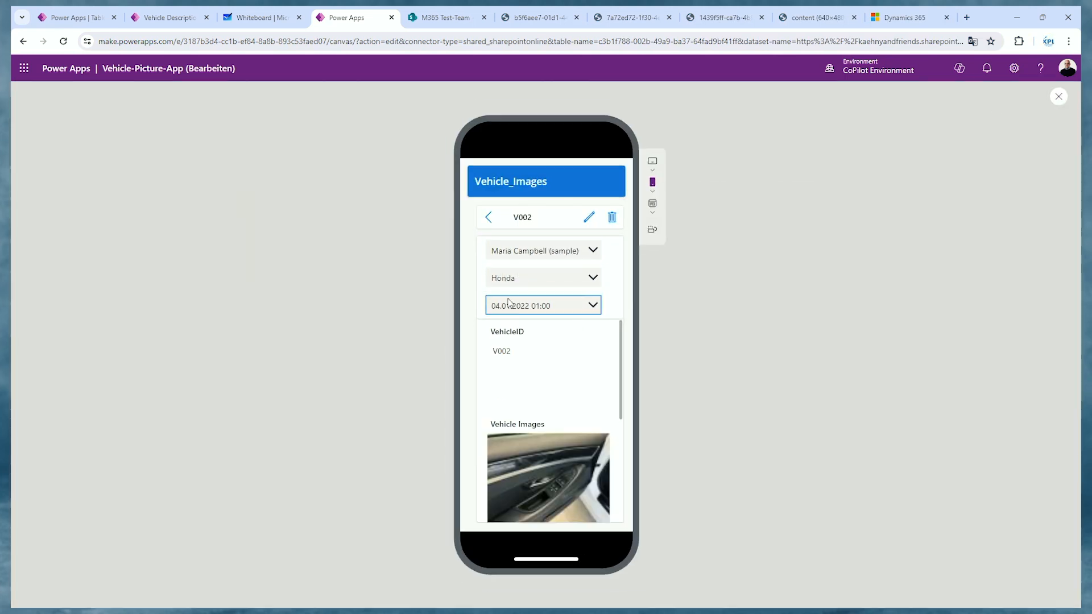
pyautogui.scroll(-2, 612, 377)
pyautogui.scroll(1, 612, 377)
pyautogui.scroll(-3, 612, 377)
pyautogui.scroll(2, 602, 391)
pyautogui.scroll(2, 601, 391)
pyautogui.click(1058, 96)
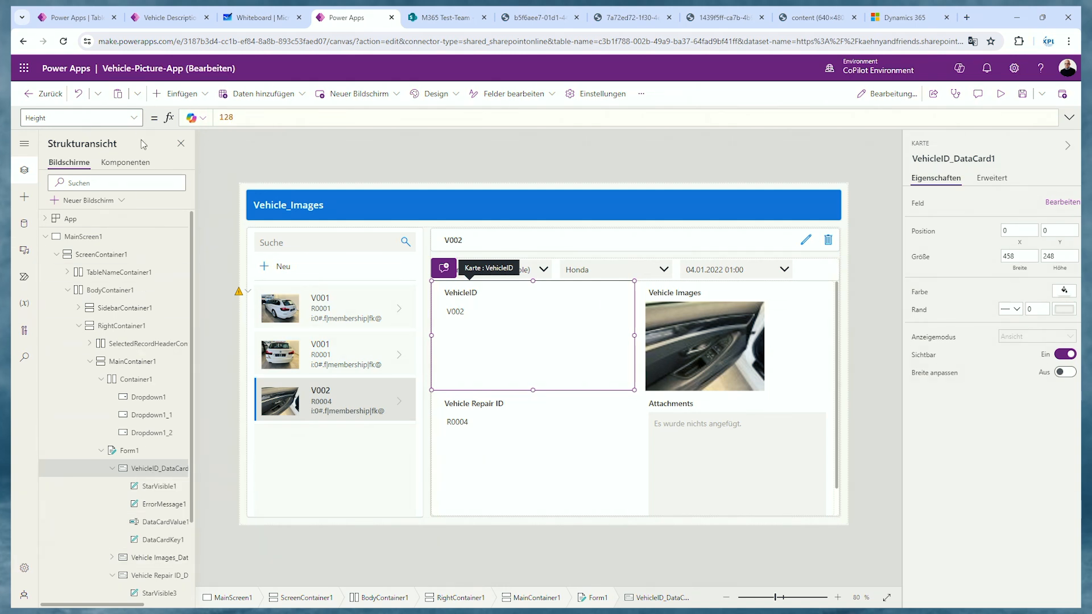
# - Set the Height of the VehicleID card to 60 and look through the form in the phone preview
pyautogui.doubleClick(247, 117)
pyautogui.write('60')
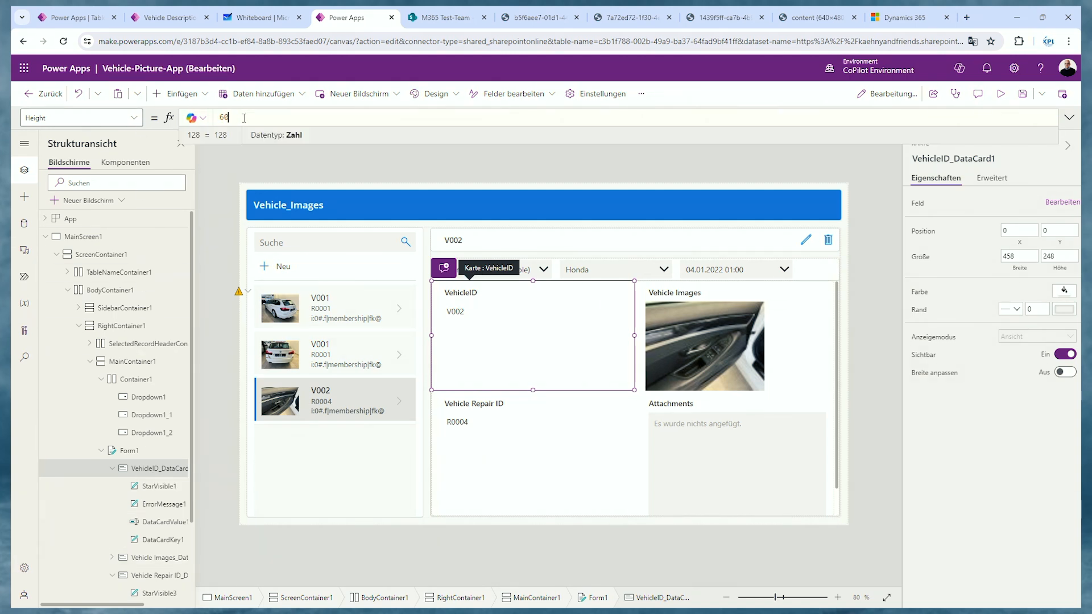
pyautogui.click(528, 453)
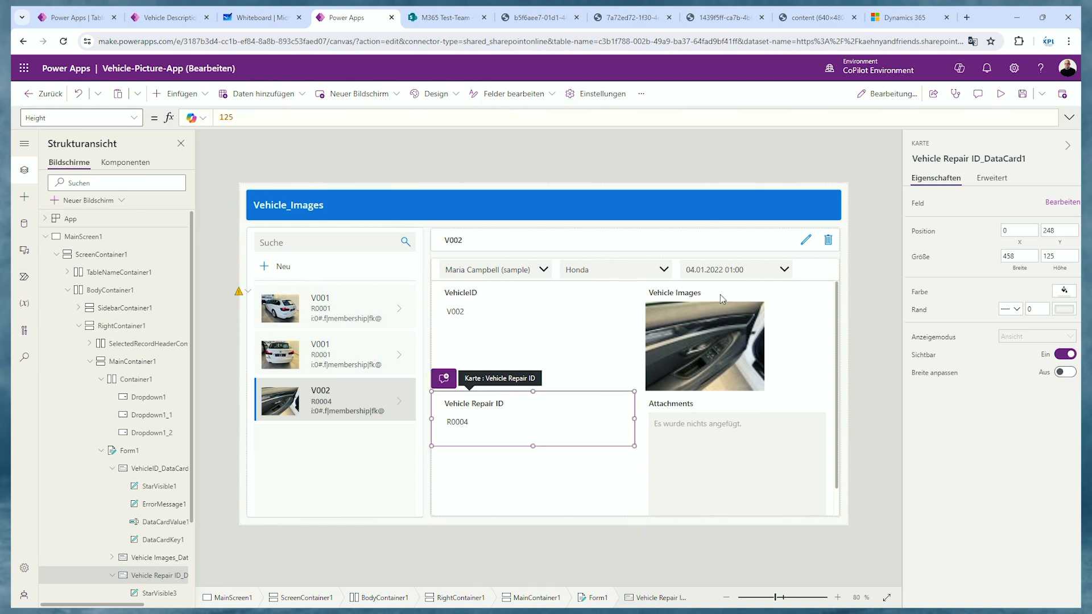
pyautogui.click(1000, 94)
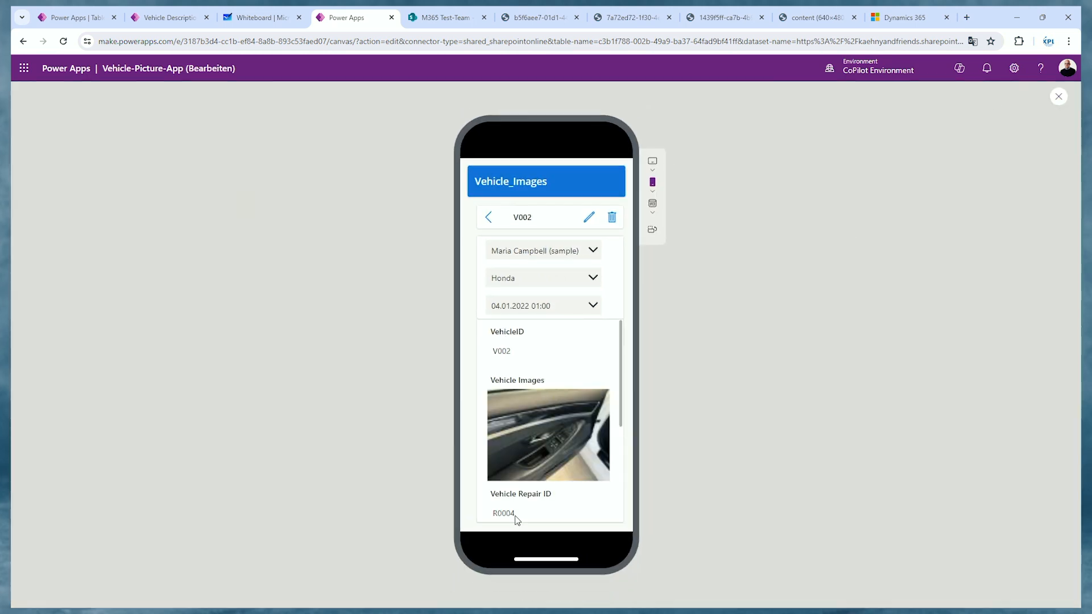
pyautogui.scroll(-3, 527, 464)
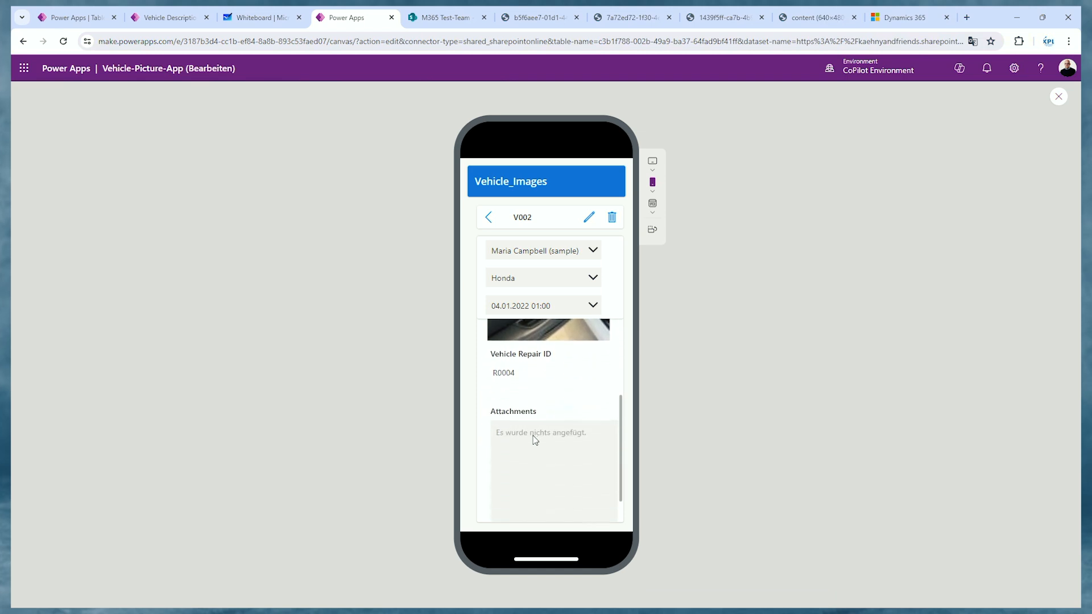
pyautogui.scroll(3, 534, 440)
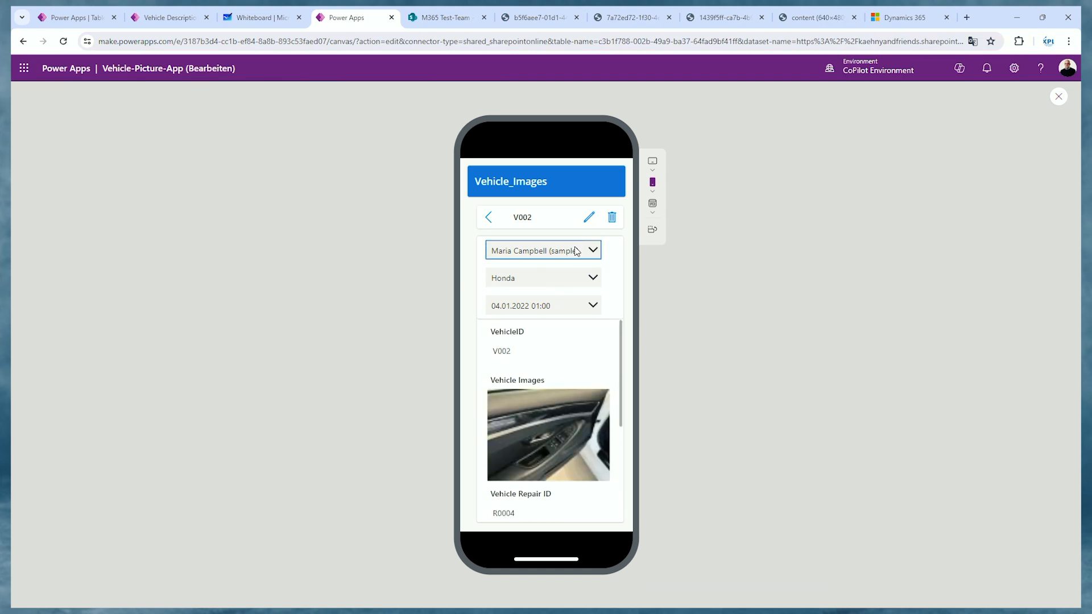
# - Edit the V002 record, replace its vehicle image with deb8ccb9-79ce-469c-9635-7cc70e0f37e2.jpg, and save it
pyautogui.click(589, 219)
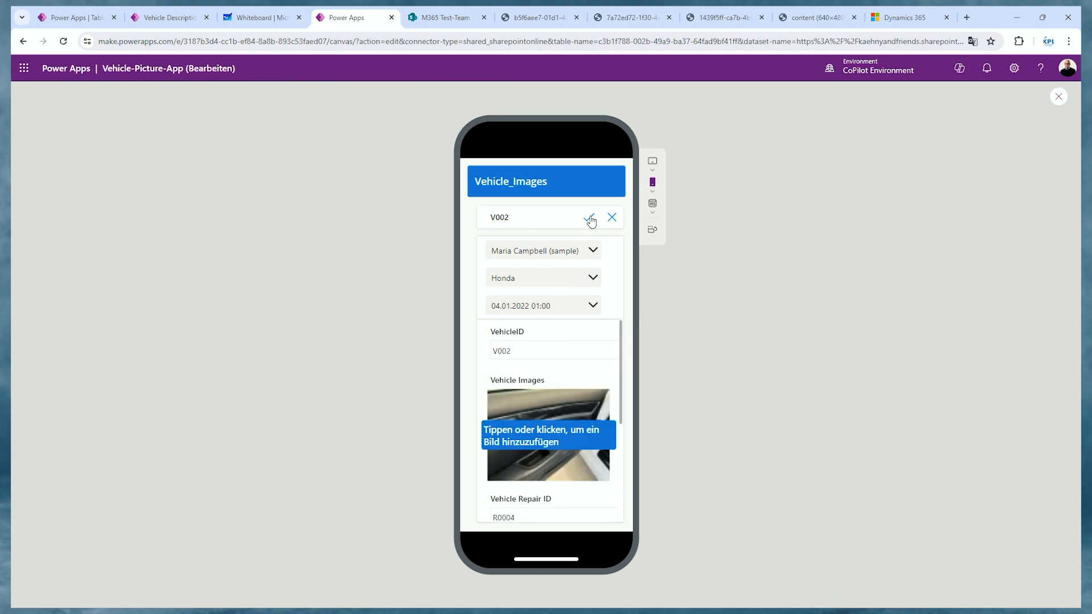
pyautogui.click(531, 351)
pyautogui.click(547, 434)
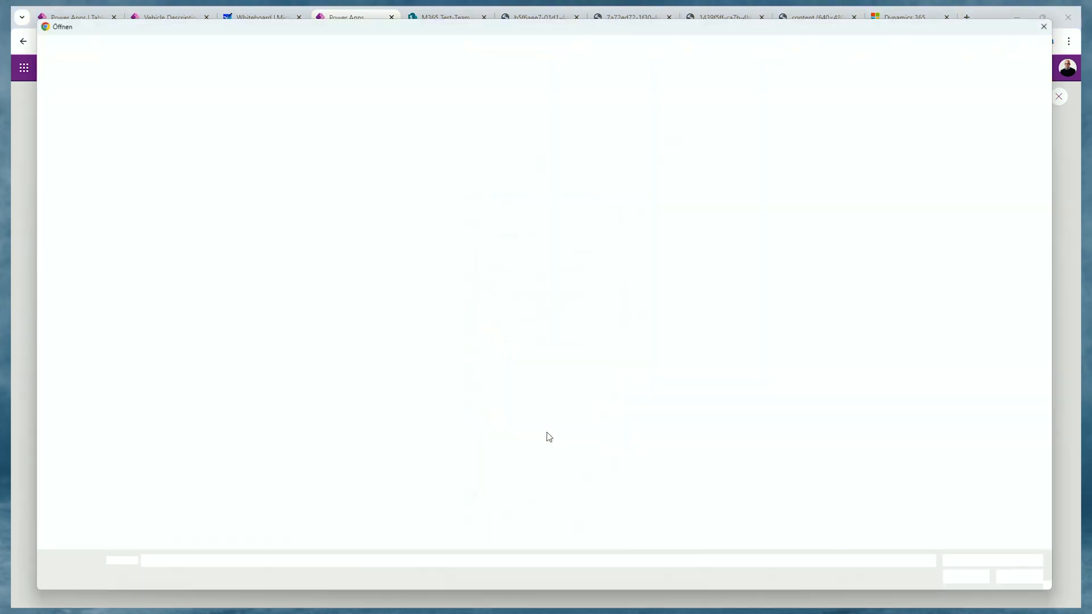
pyautogui.click(720, 106)
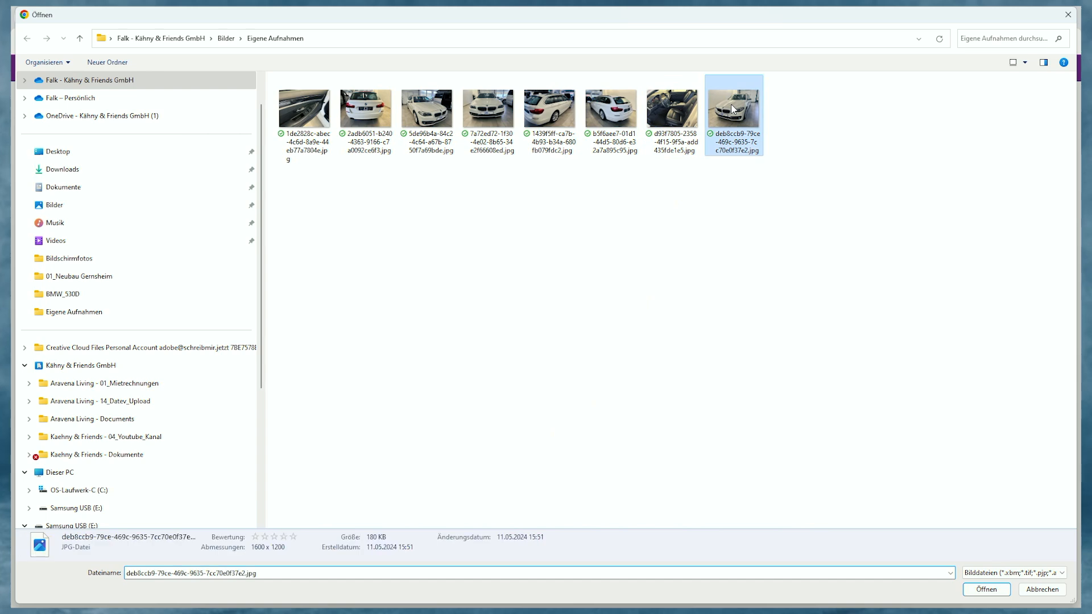
pyautogui.click(986, 589)
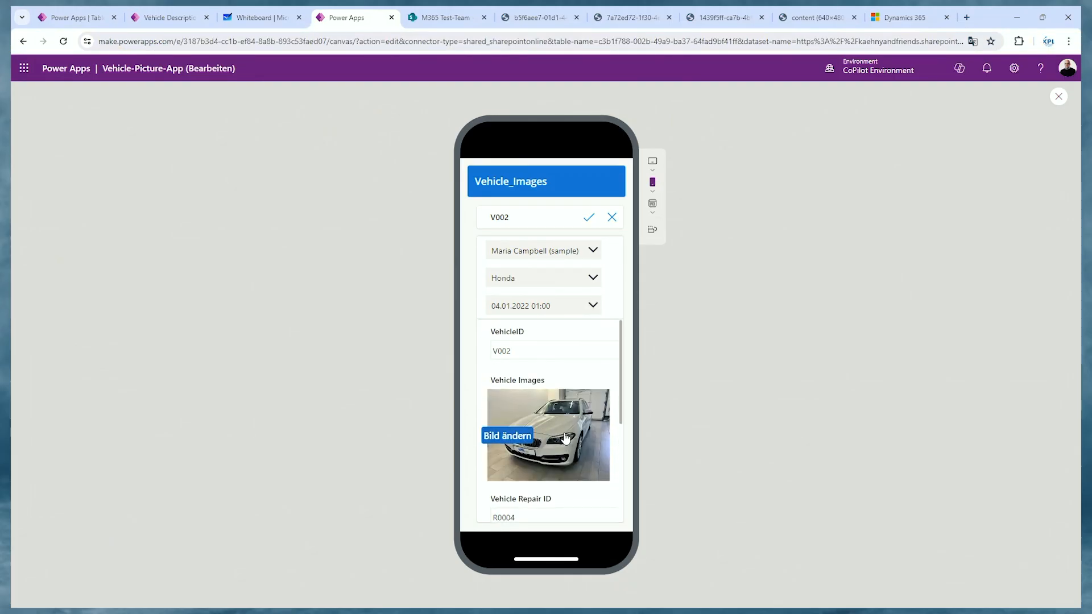
pyautogui.click(589, 218)
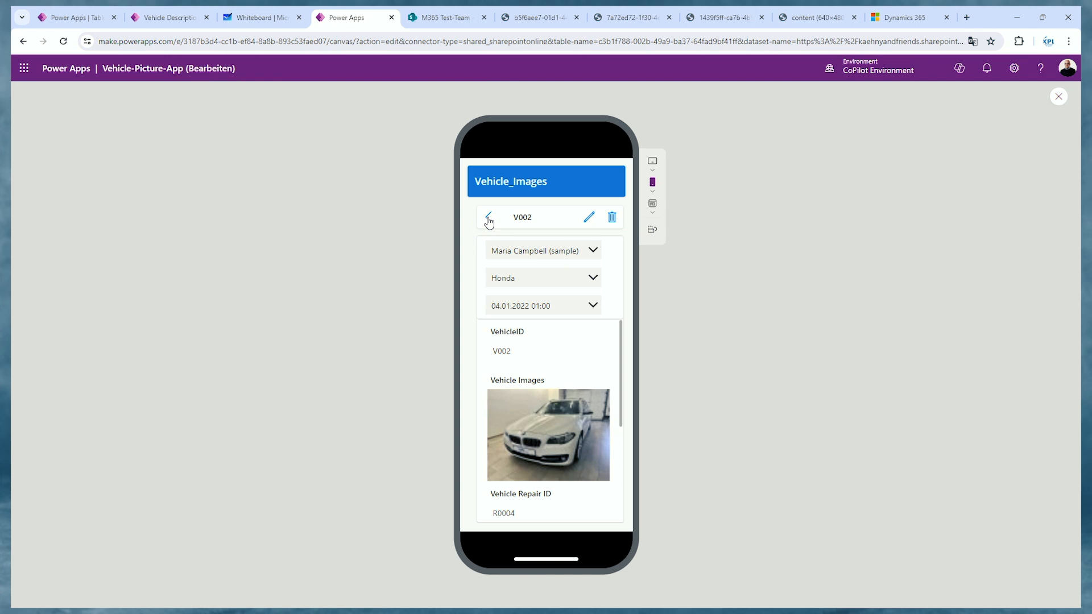
# - Return to the record list, start a new record, and choose the first customer and the 01.01.2022 01:00 repair
pyautogui.click(489, 219)
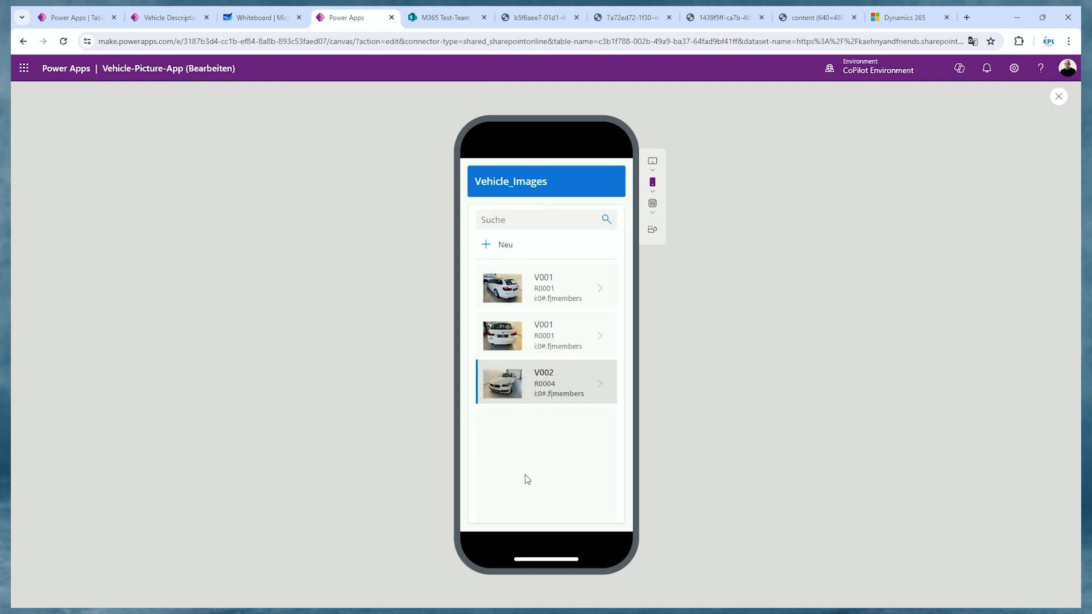
pyautogui.click(486, 245)
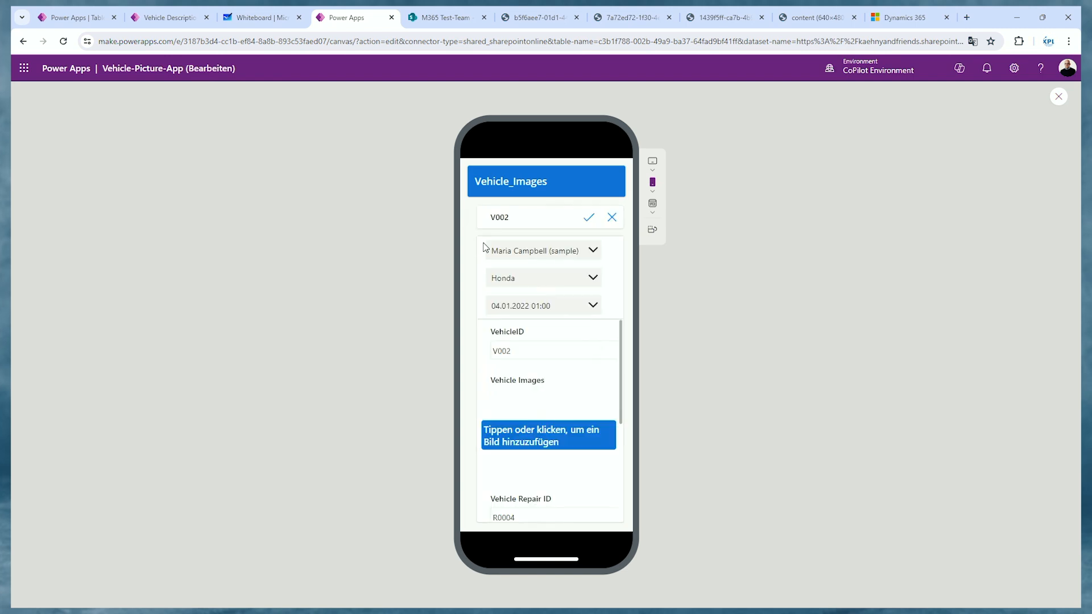
pyautogui.click(575, 256)
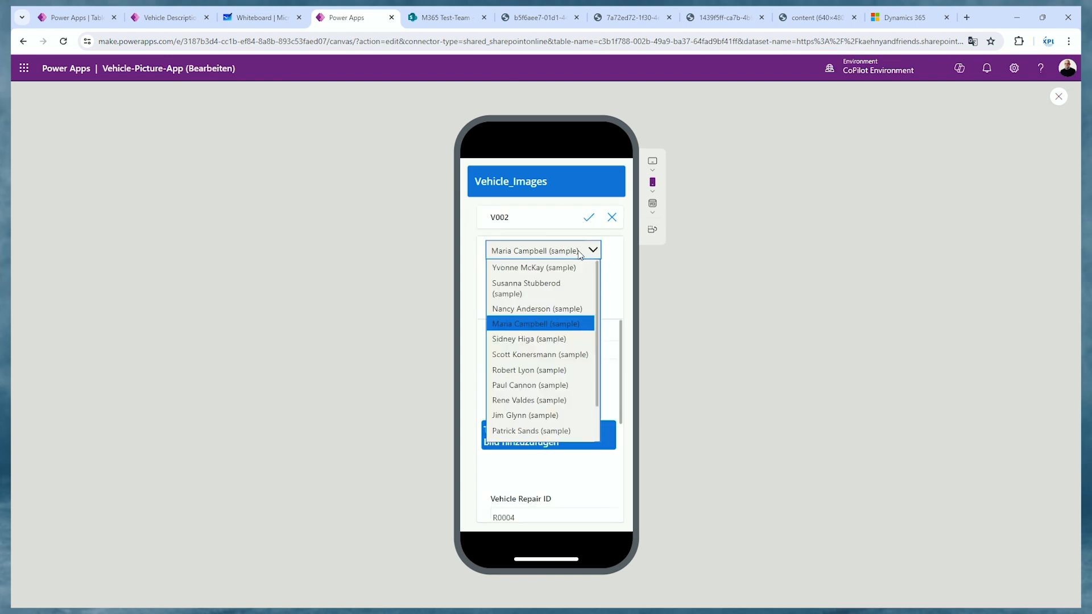
pyautogui.click(551, 276)
pyautogui.click(563, 307)
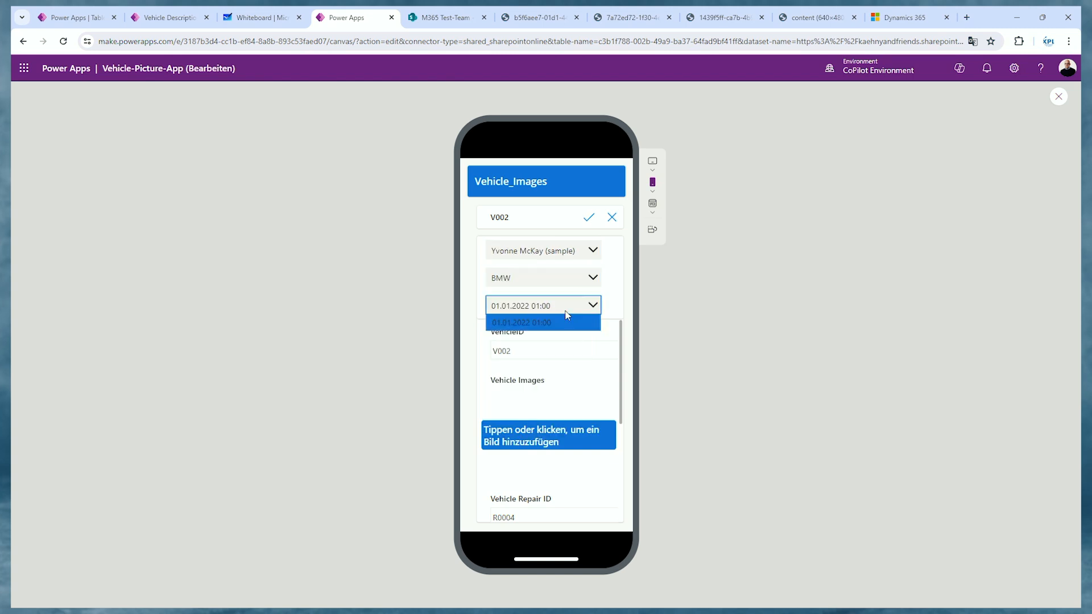
pyautogui.click(554, 327)
# - Add the picture 7a72ed72-1f30-4e02-8b65-34e2f66608ed.jpg to the new V001 record and save it
pyautogui.click(548, 435)
pyautogui.doubleClick(488, 114)
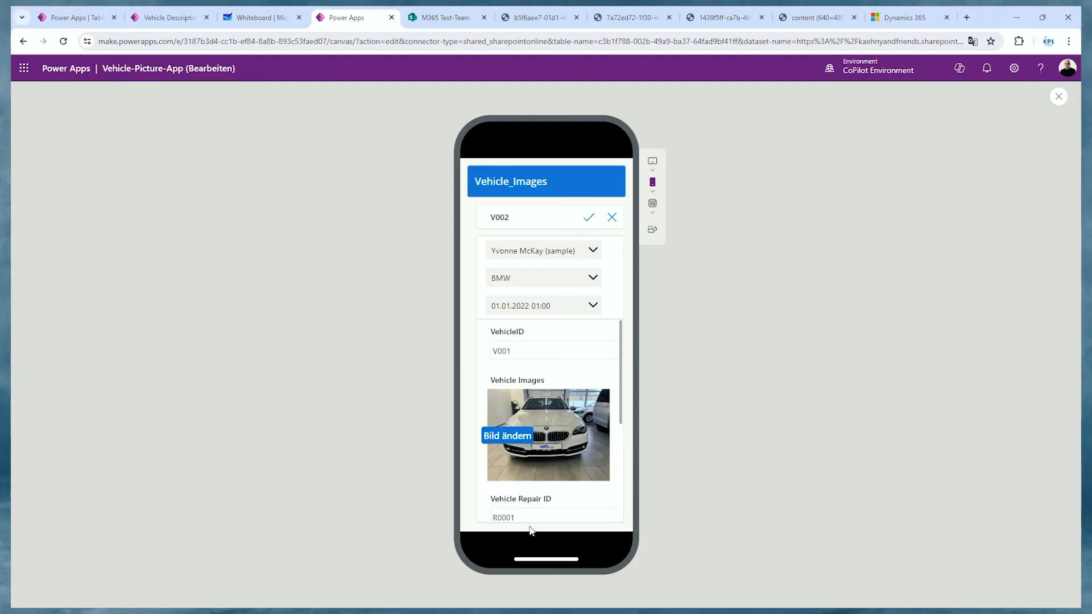
pyautogui.click(589, 218)
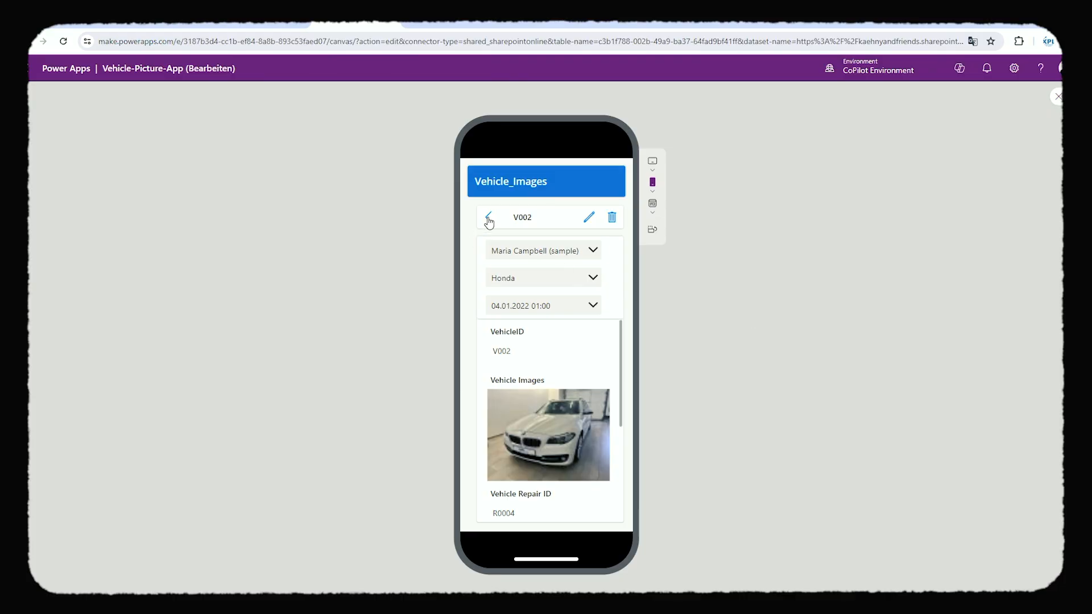
pyautogui.click(490, 214)
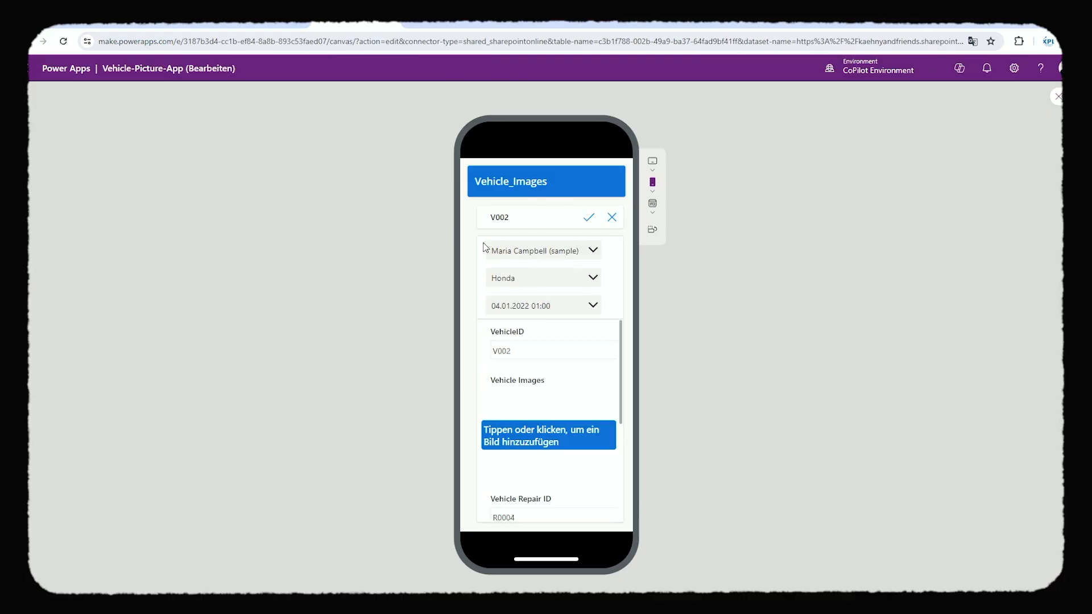
pyautogui.click(543, 250)
pyautogui.click(540, 273)
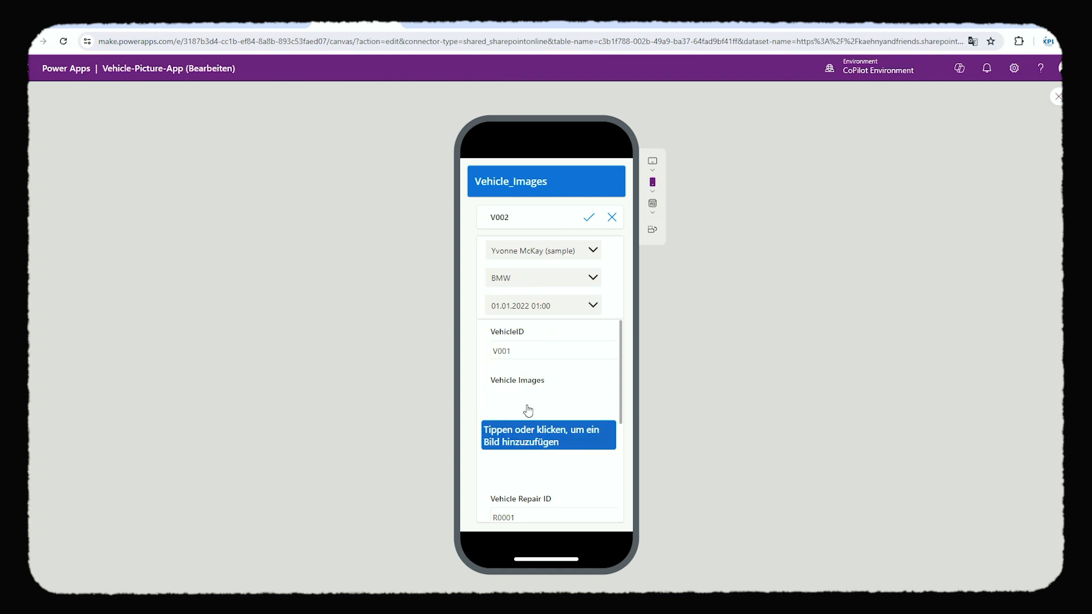